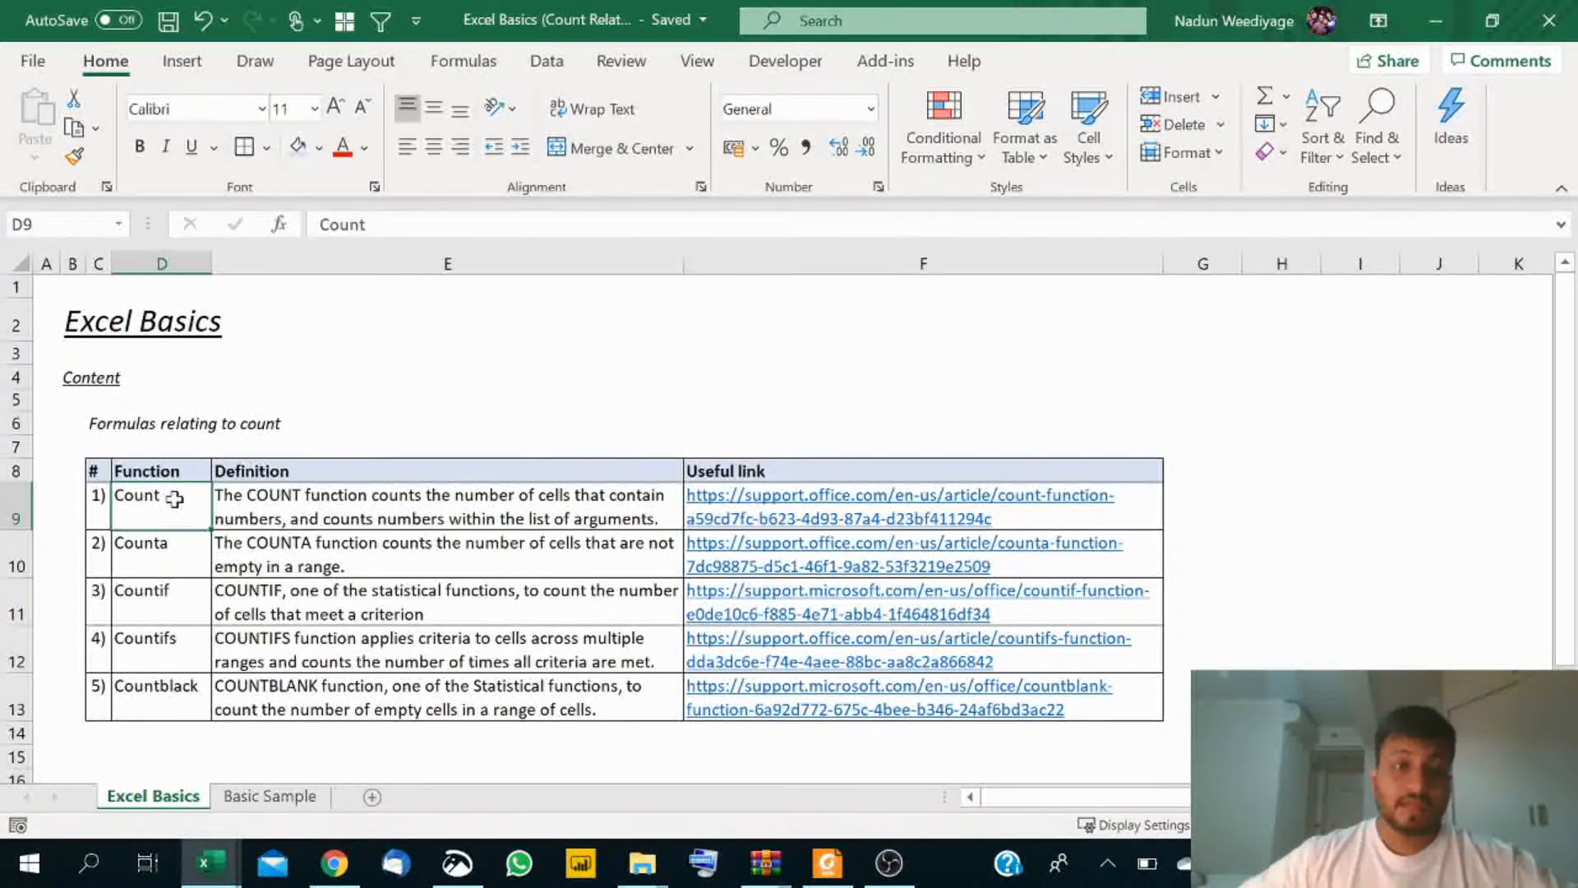
Step: Review the Counta, Countif, Countifs and Countblack entries in the function table
{"action": "left_click", "coordinate": [164, 561]}
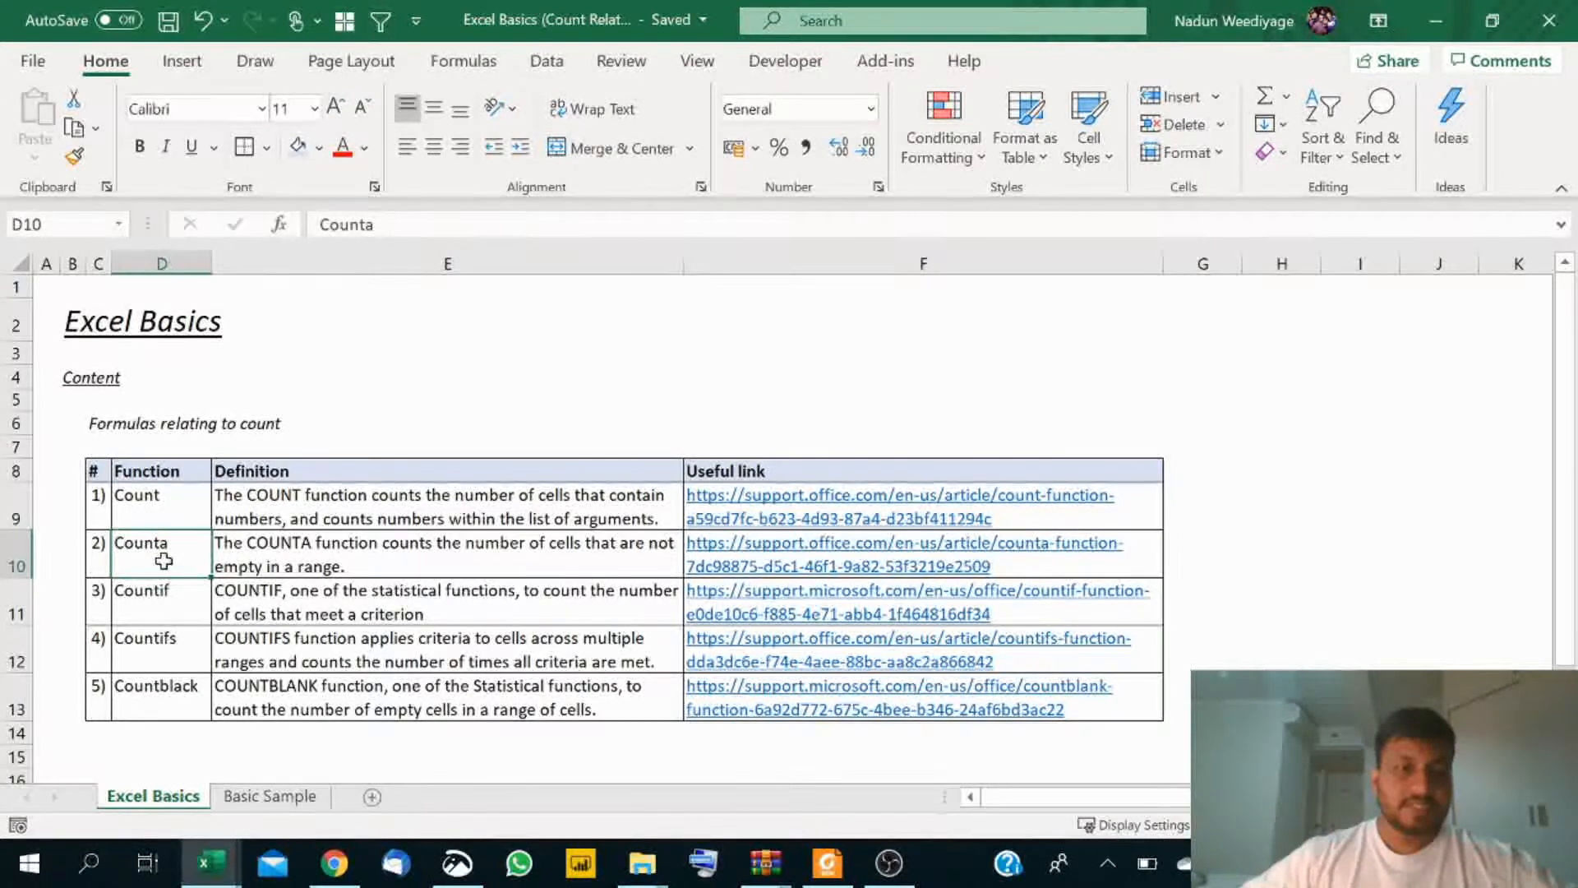
{"action": "left_click", "coordinate": [169, 617]}
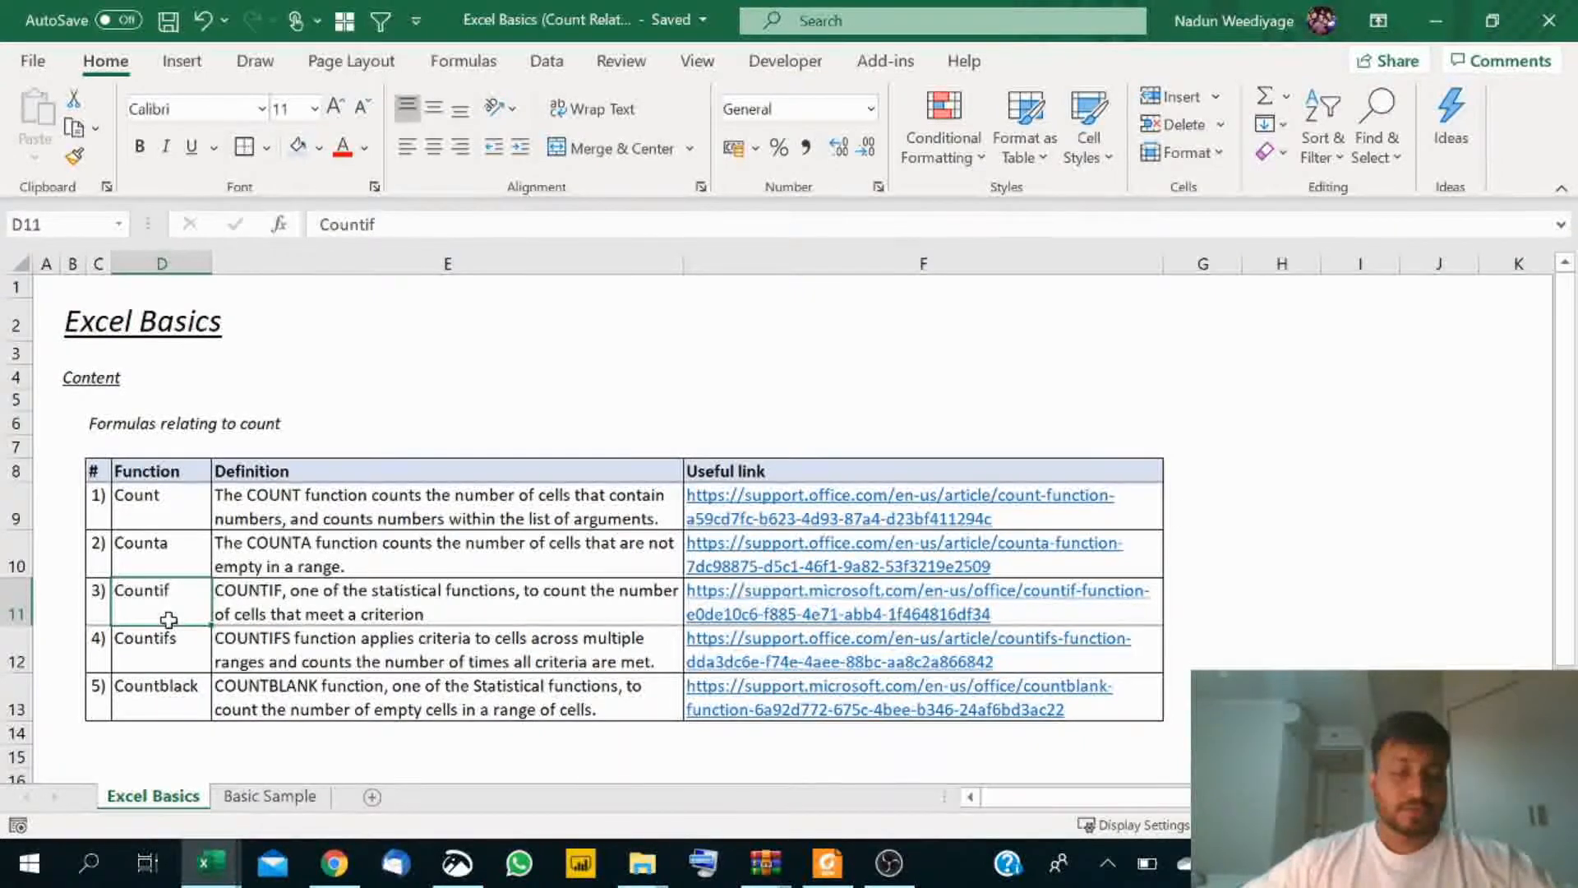
{"action": "left_click", "coordinate": [181, 661]}
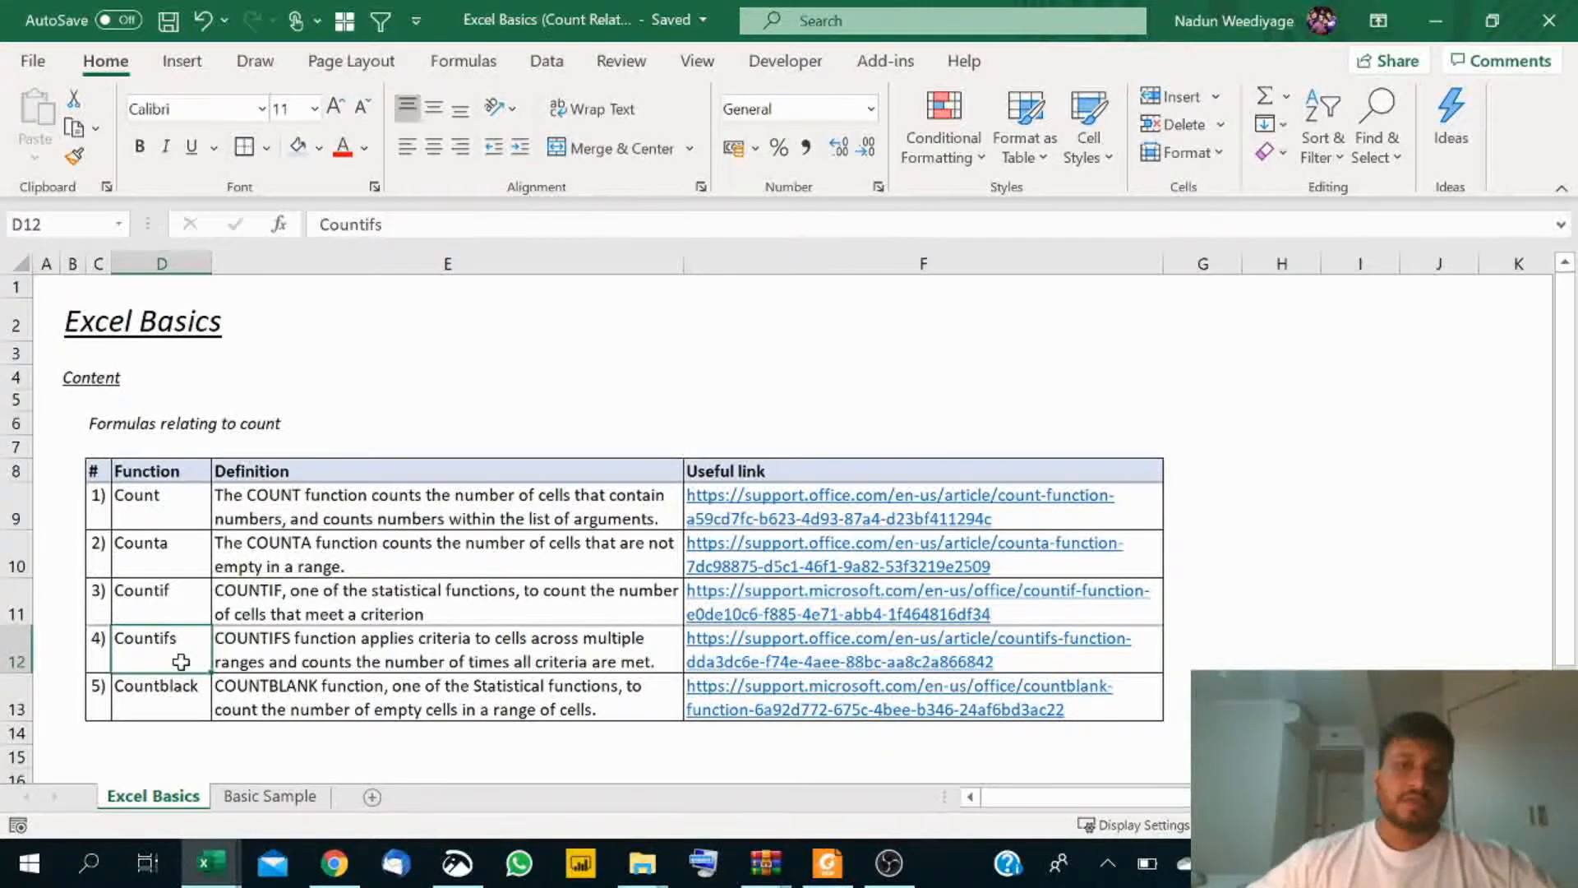
{"action": "left_click", "coordinate": [200, 700]}
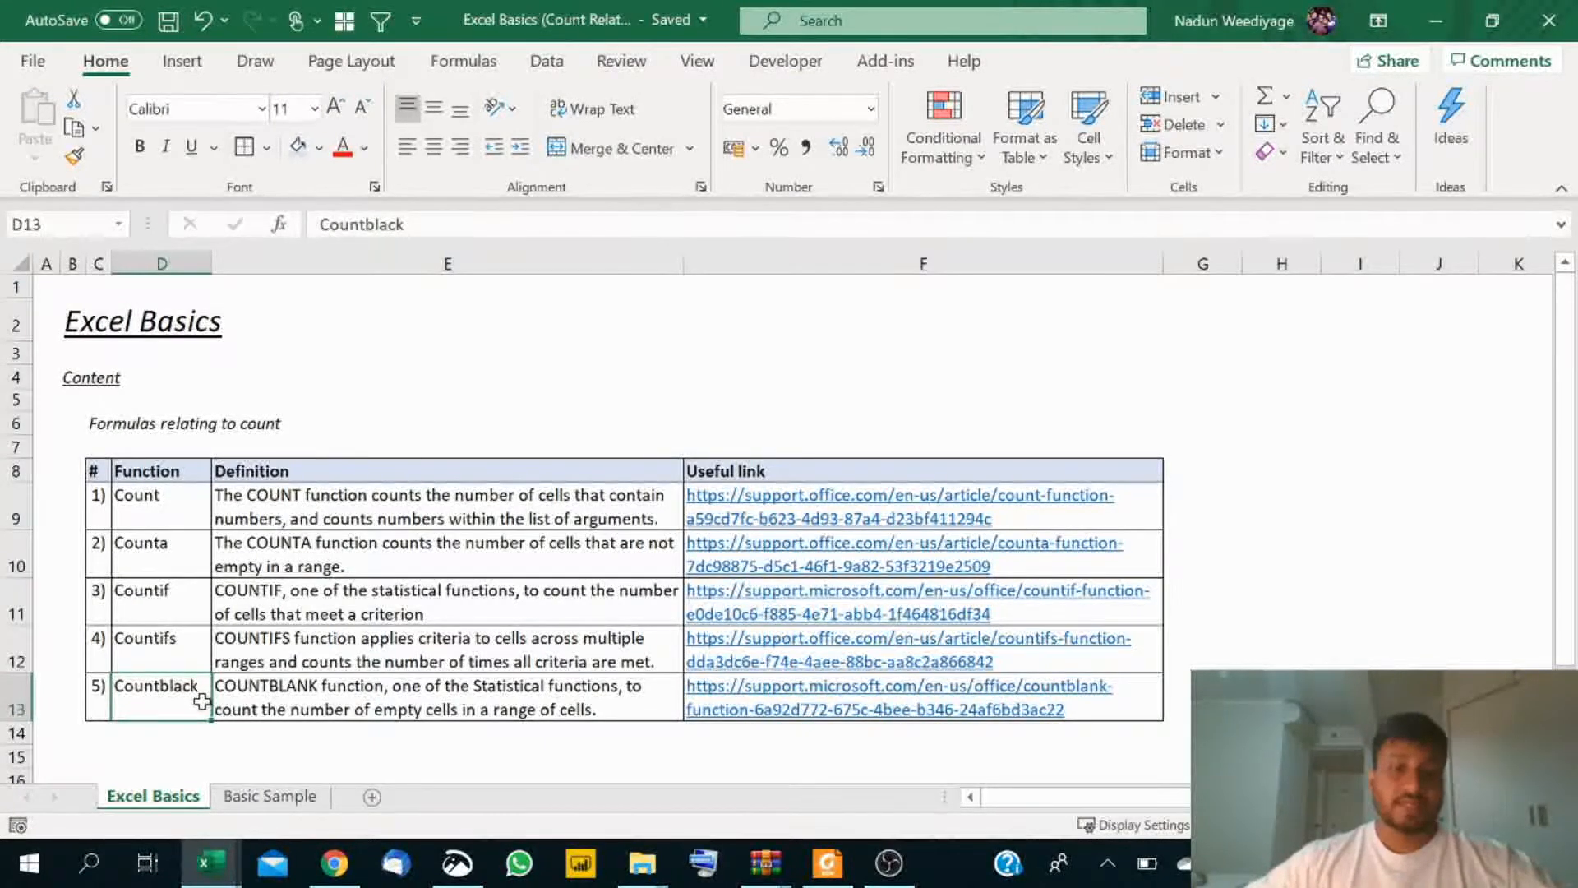
Step: Open the Basic Sample sheet and examine the manager assignments and ARR values in the room table
{"action": "left_click", "coordinate": [301, 797]}
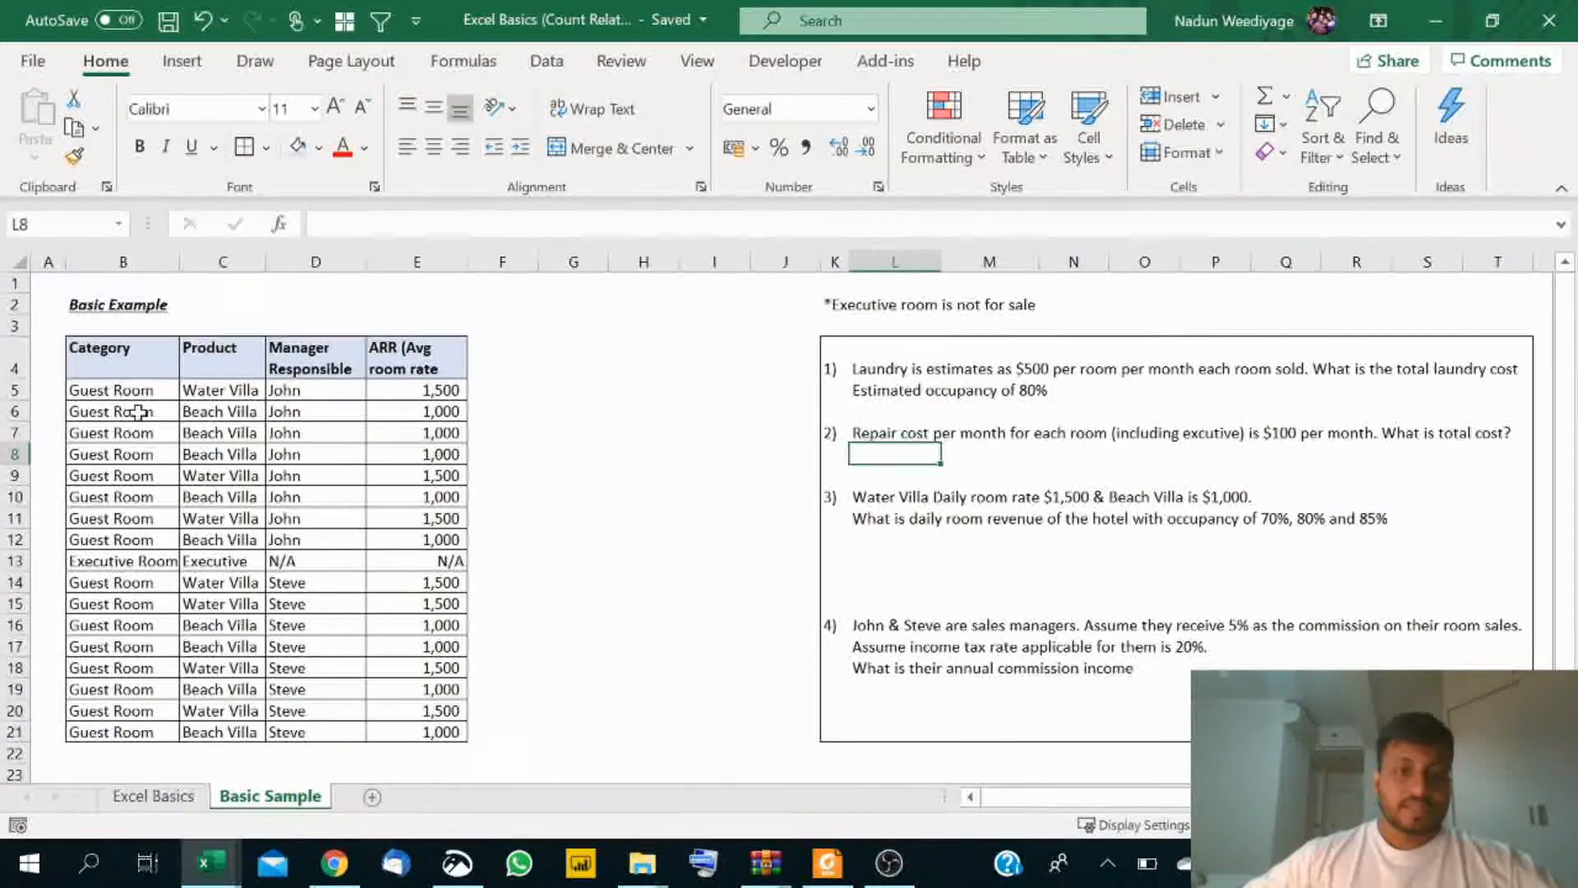
{"action": "left_click", "coordinate": [302, 394]}
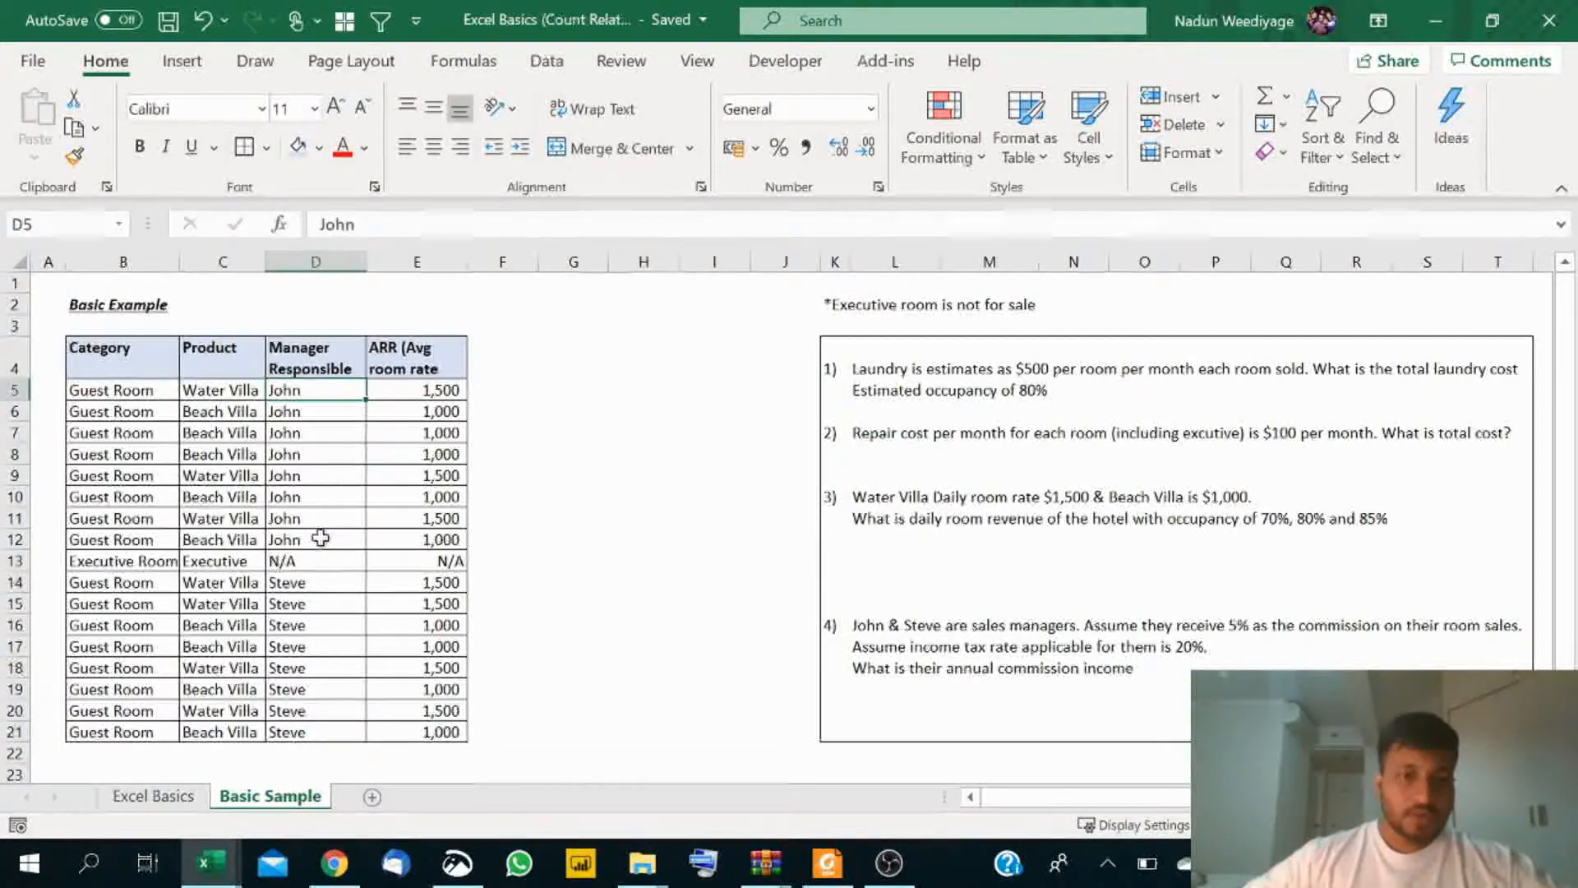
{"action": "left_click", "coordinate": [312, 581]}
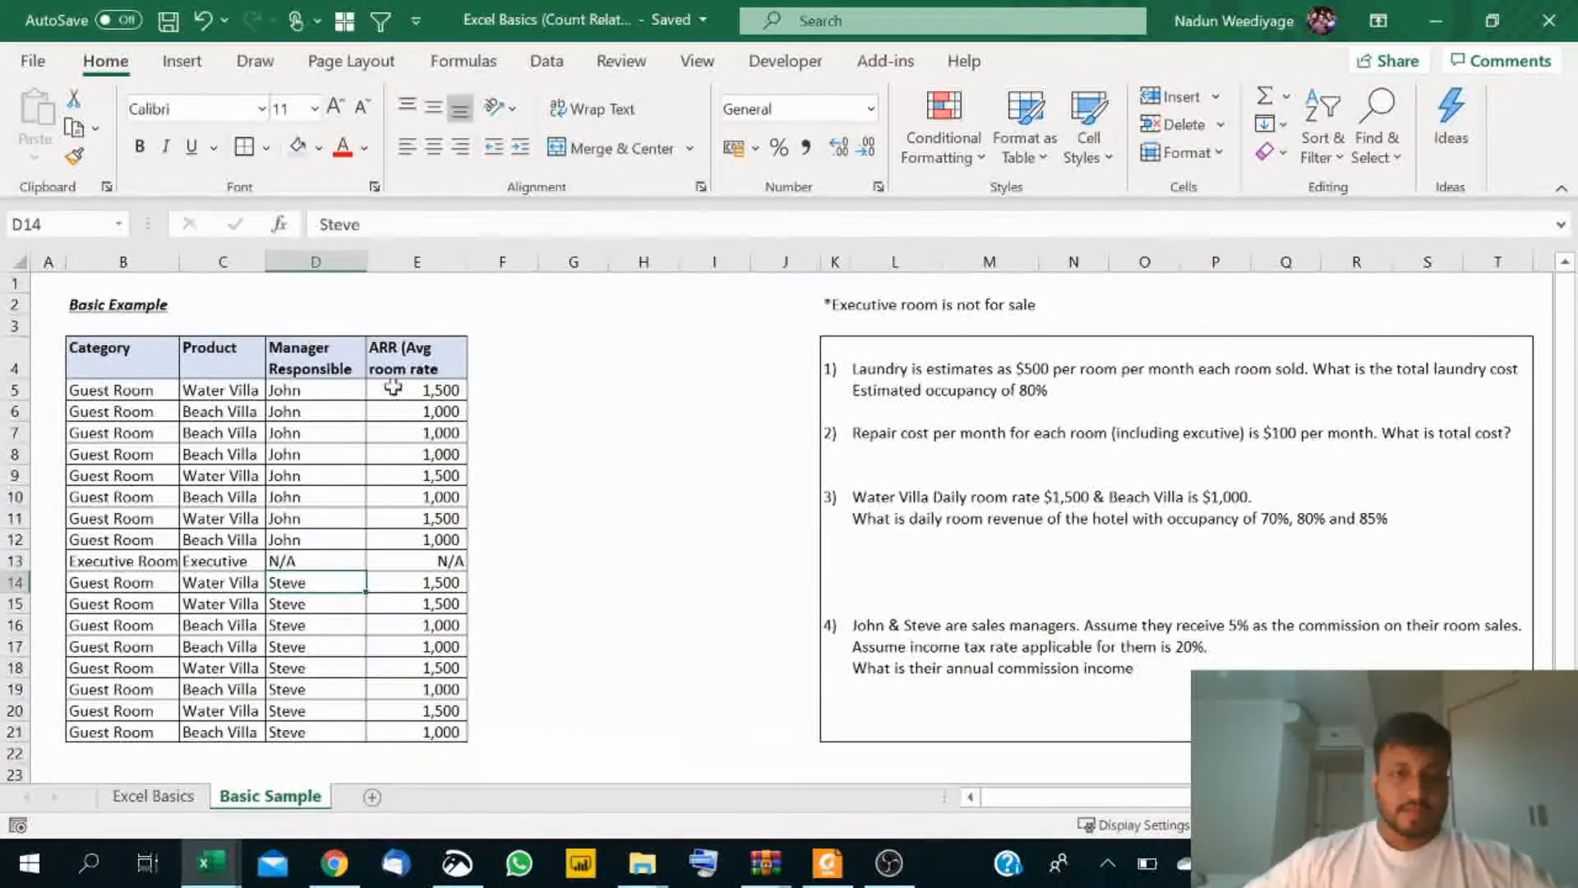
{"action": "left_click", "coordinate": [404, 361]}
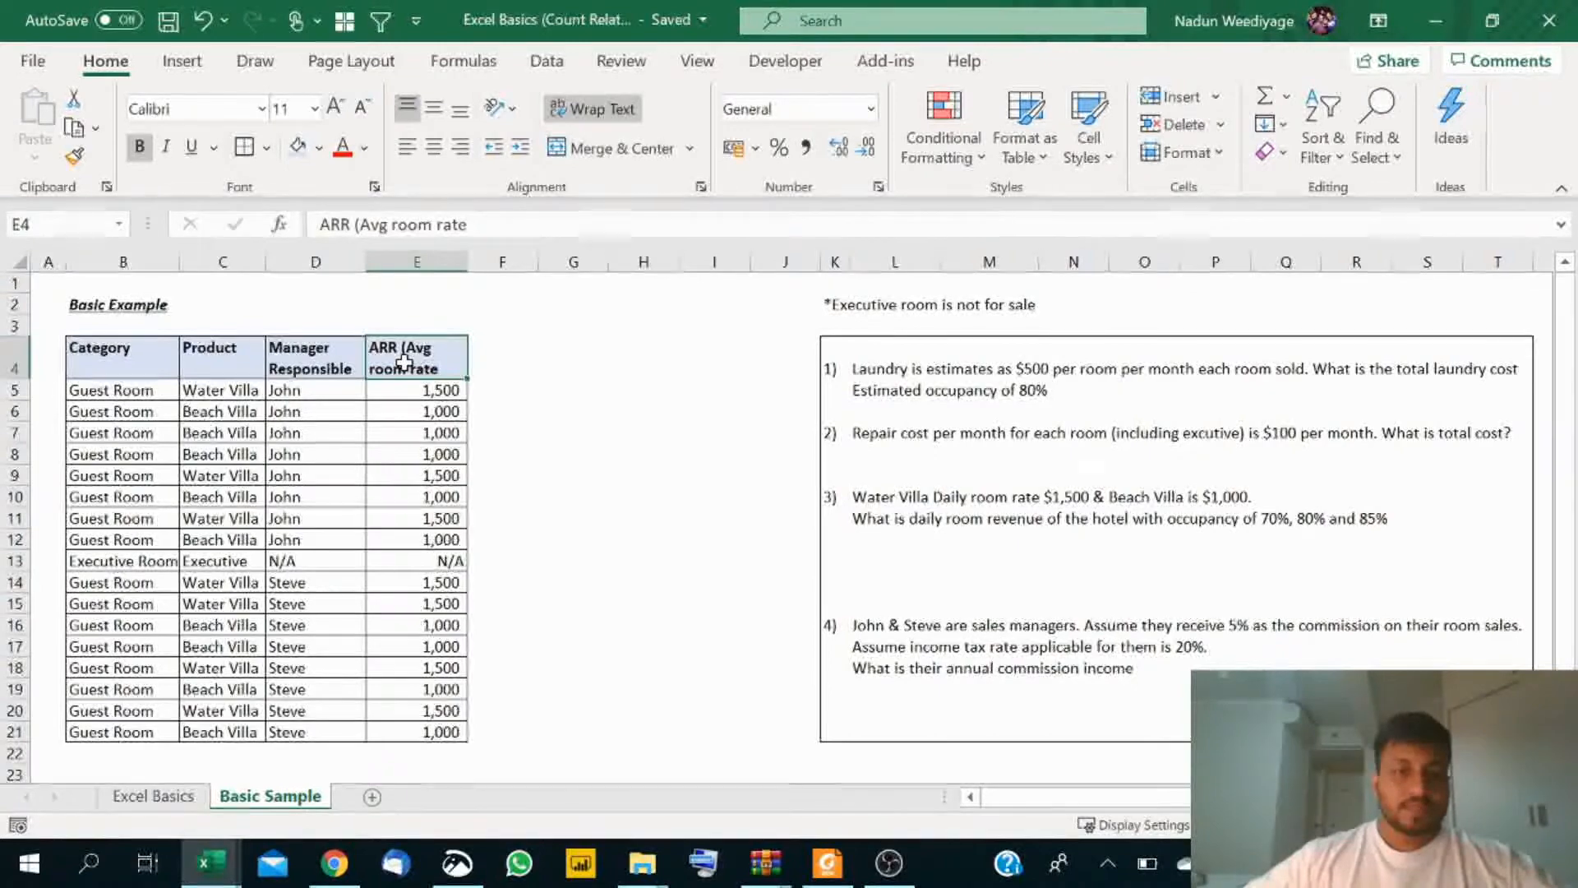
{"action": "left_click", "coordinate": [444, 415]}
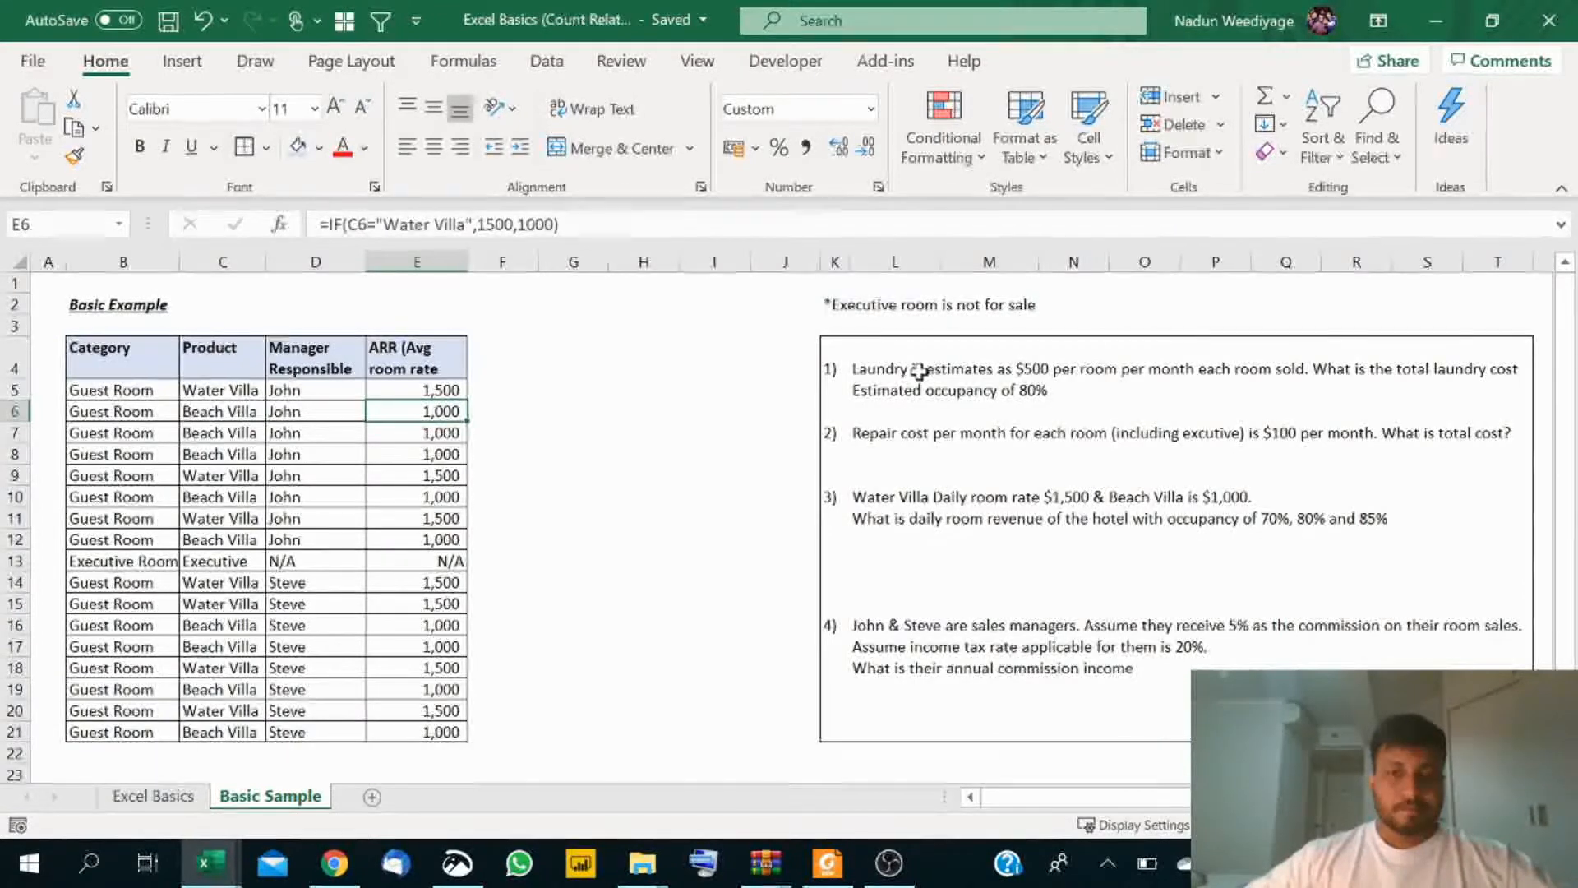
Step: Read question 1 on total laundry cost and its estimated occupancy line in L4 and L5
{"action": "left_click", "coordinate": [860, 371]}
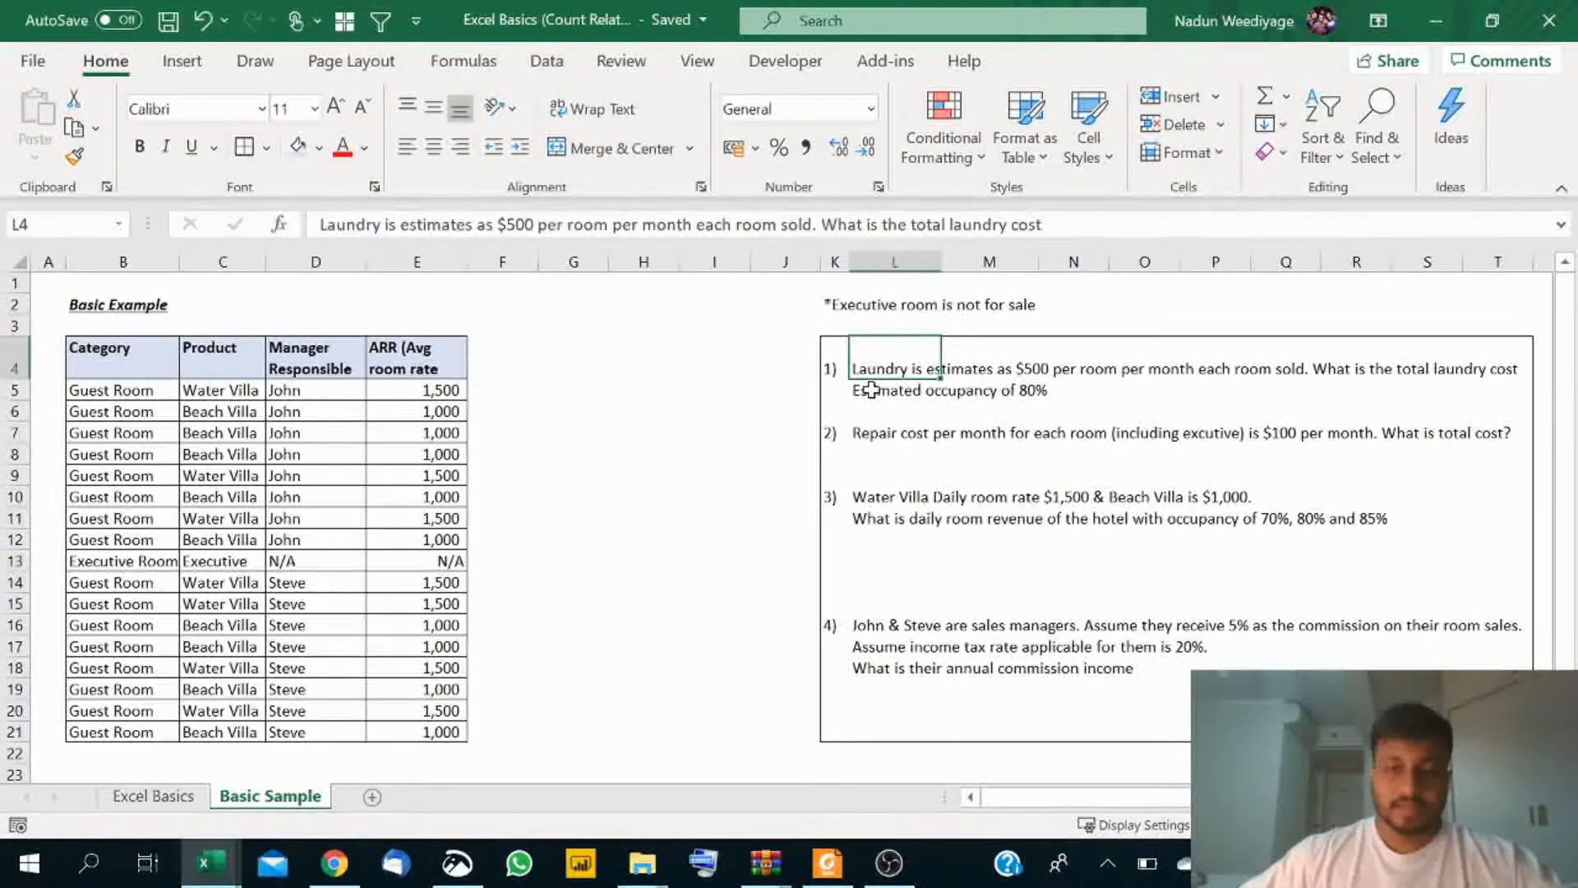
{"action": "left_click", "coordinate": [871, 391]}
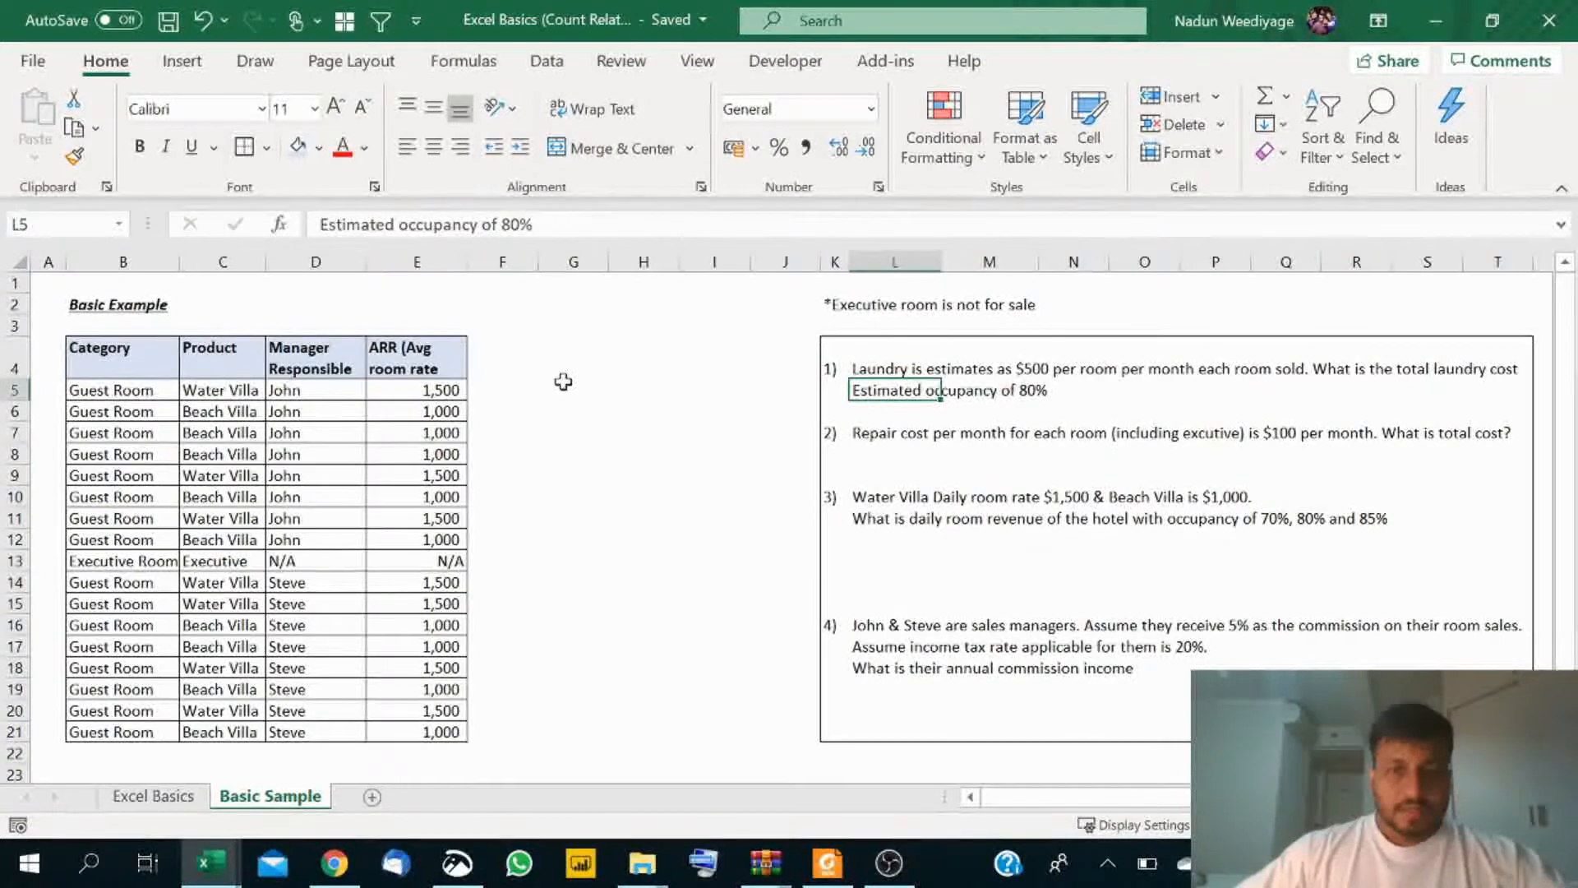
{"action": "left_click", "coordinate": [871, 362]}
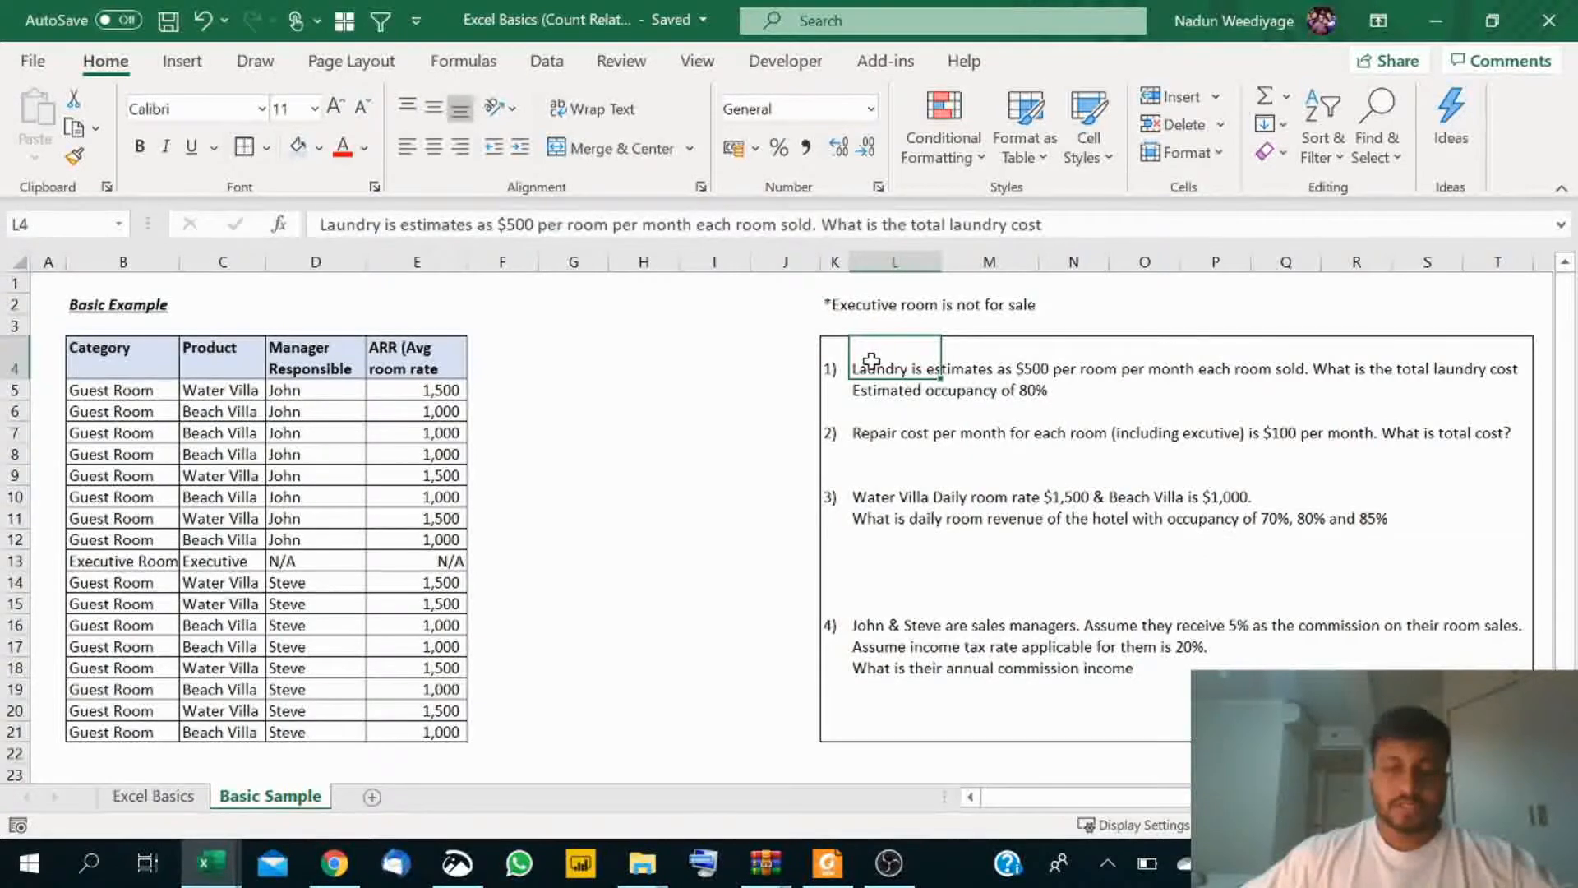
{"action": "left_click", "coordinate": [888, 390]}
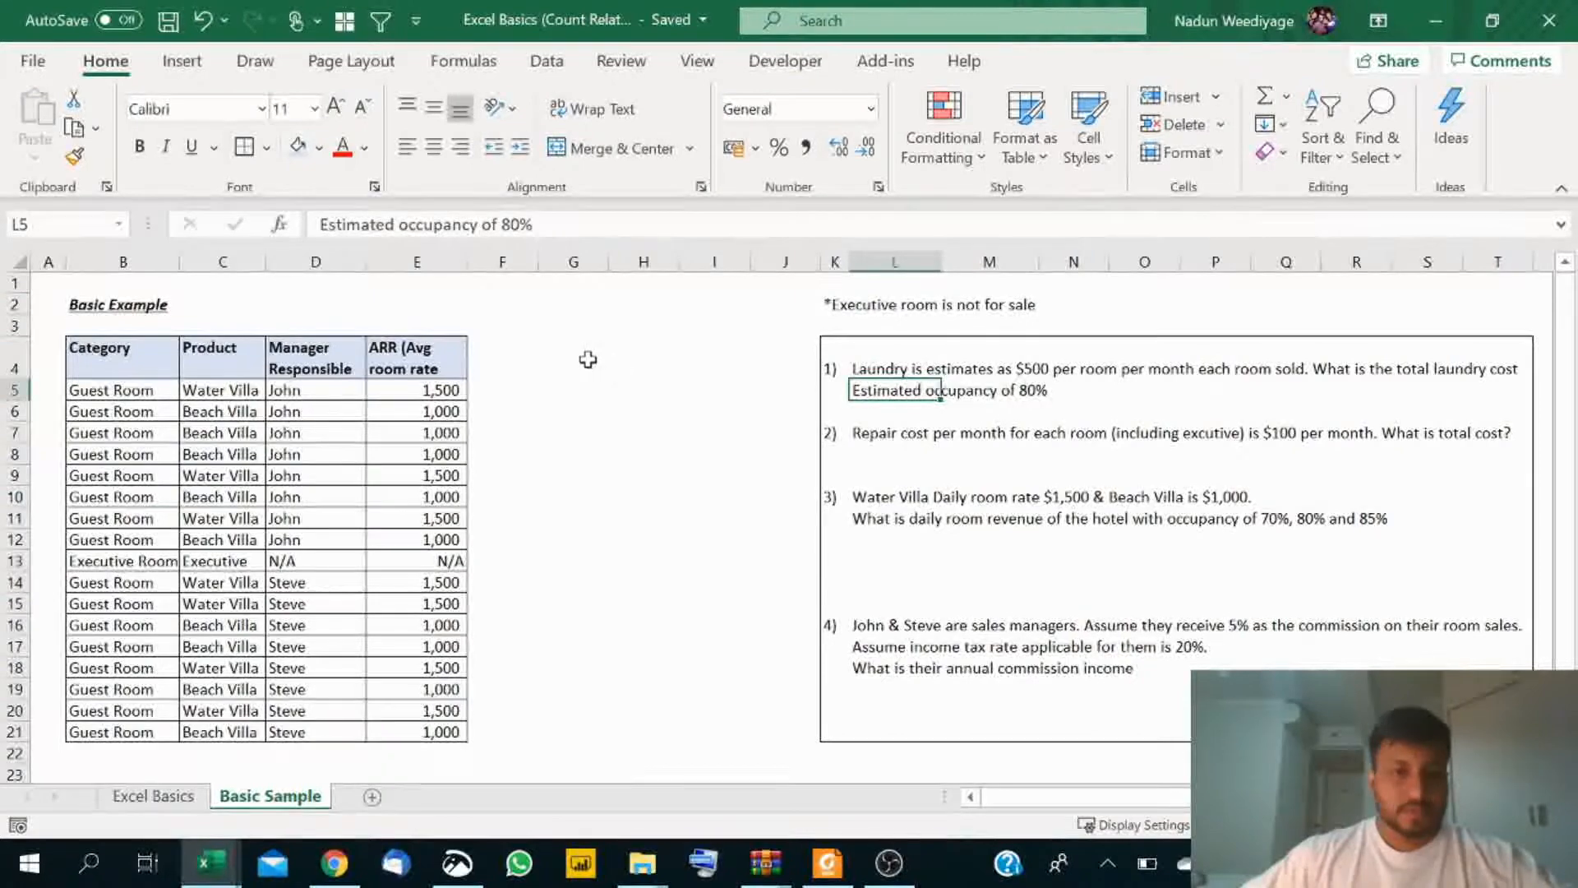
Step: Enter the label "# of Rooms" in cell G5, beside the room table
{"action": "left_click", "coordinate": [573, 388]}
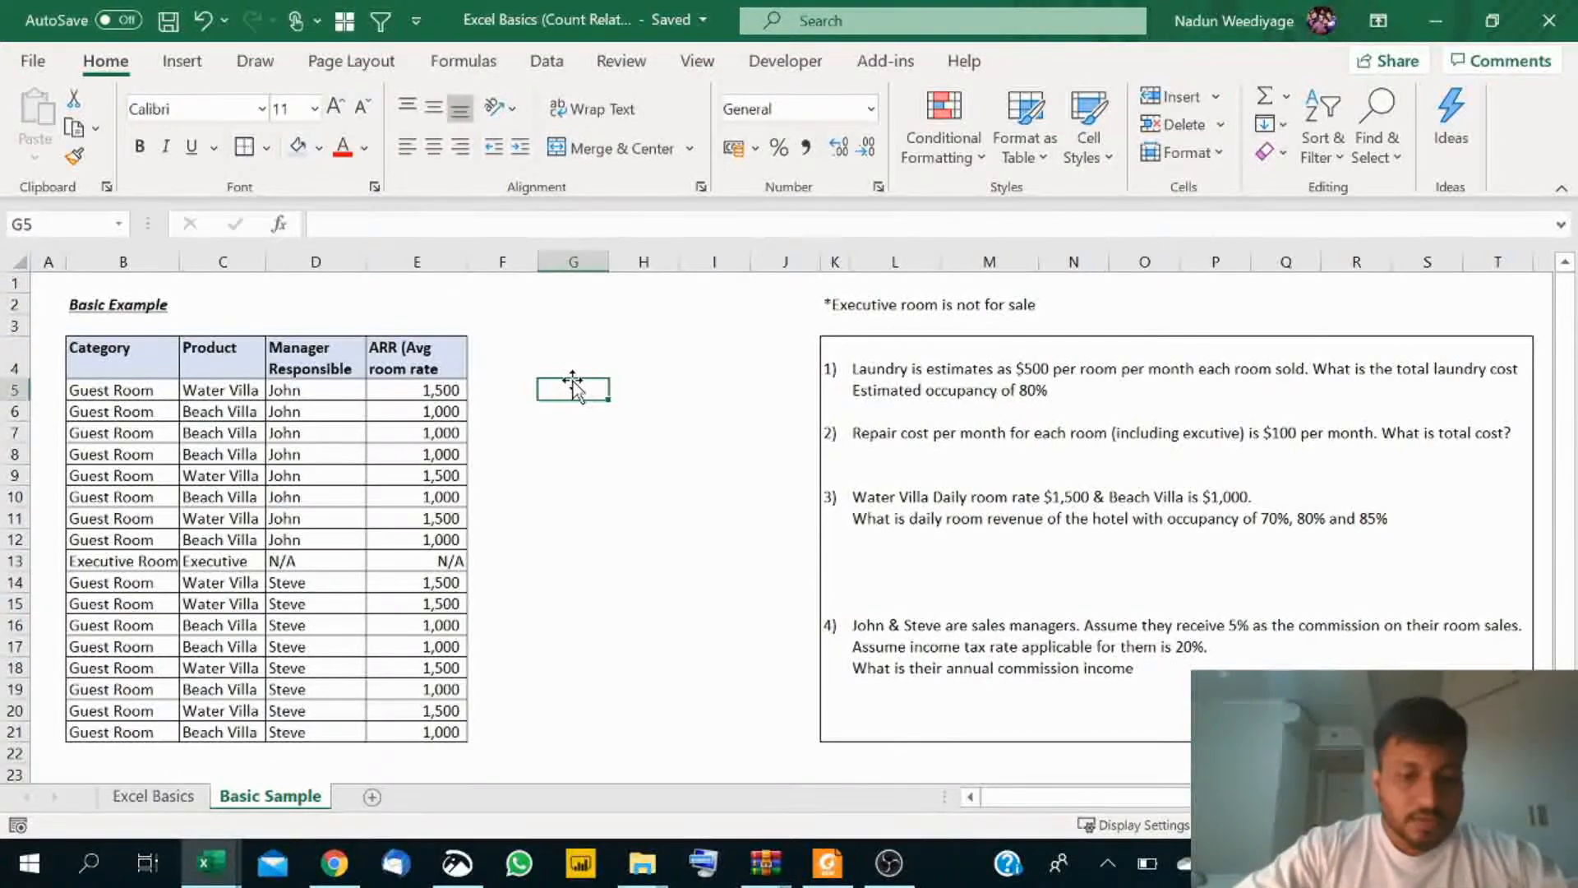
{"action": "type", "text": "#"}
{"action": "type", "text": "of Rooms"}
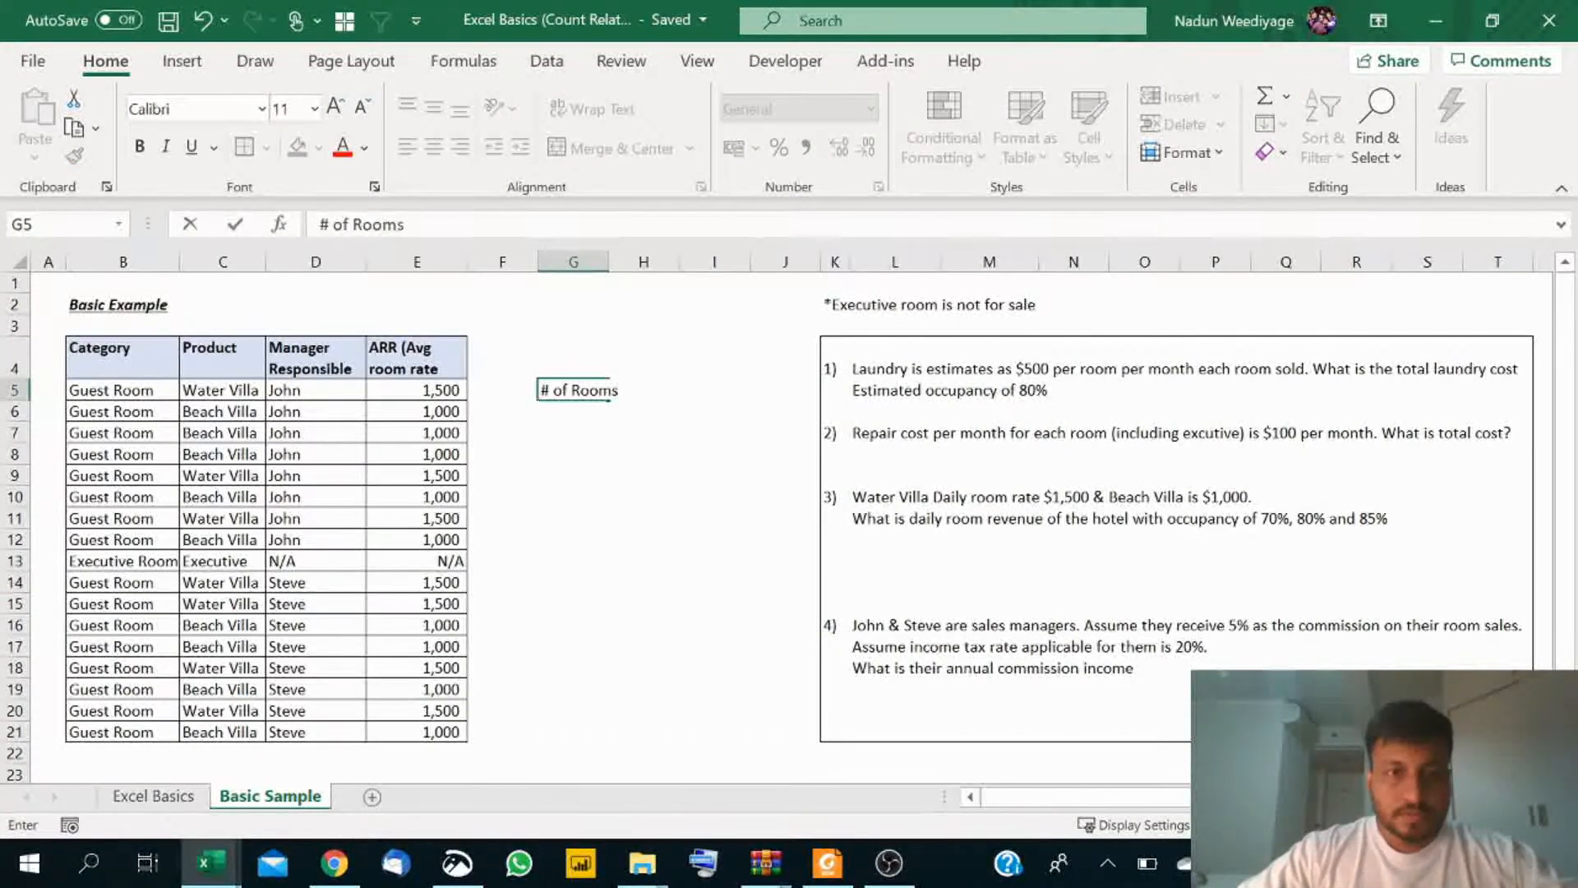
{"action": "key", "text": "Return"}
{"action": "left_click", "coordinate": [655, 390]}
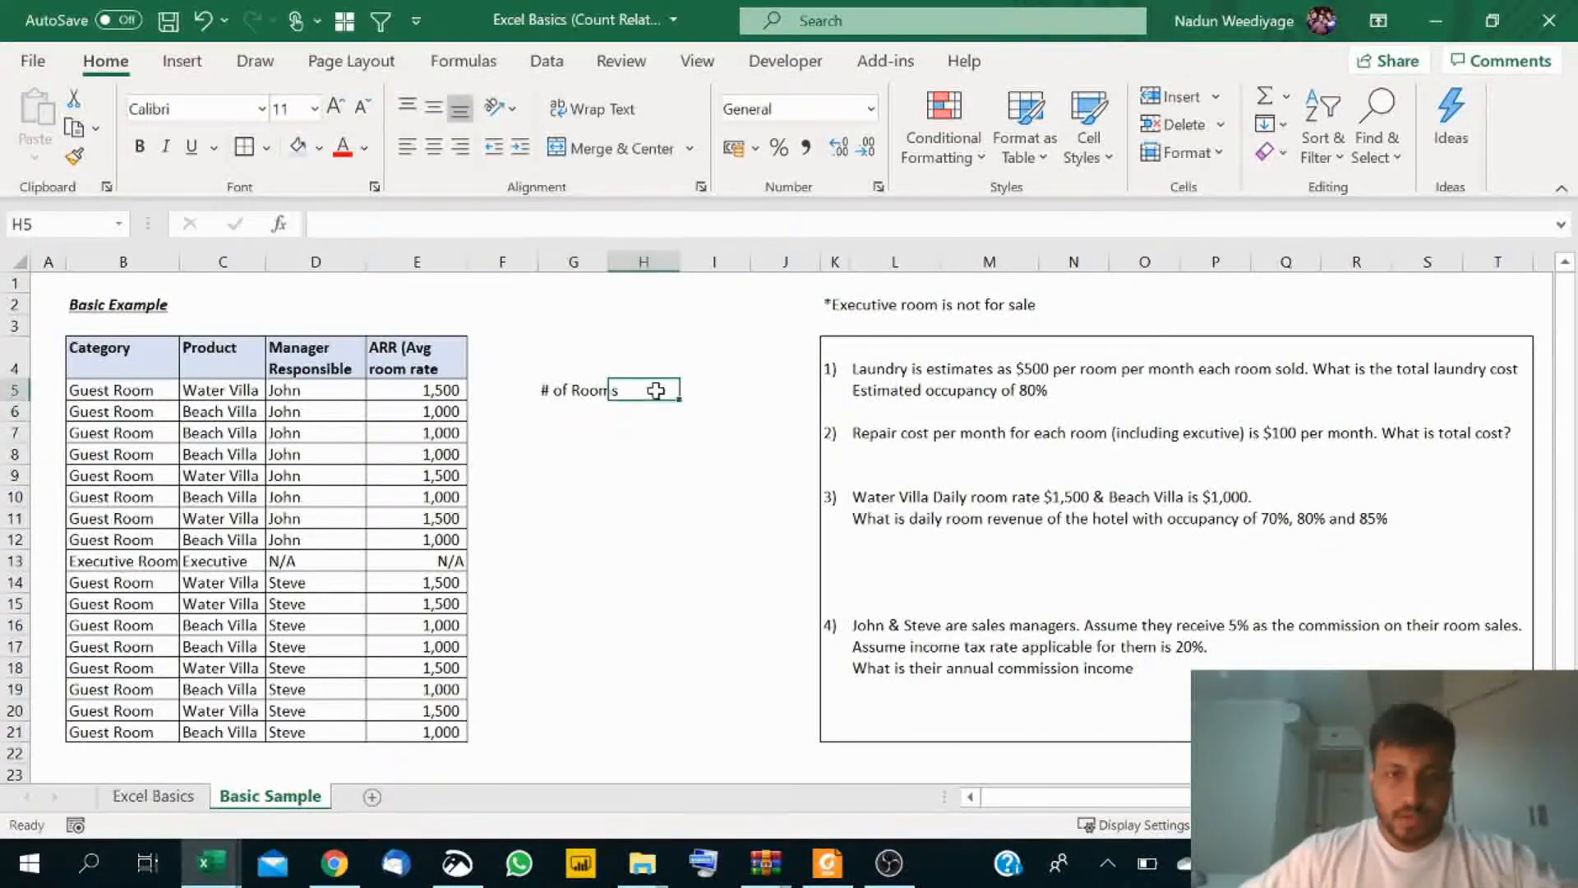
{"action": "left_click", "coordinate": [711, 393]}
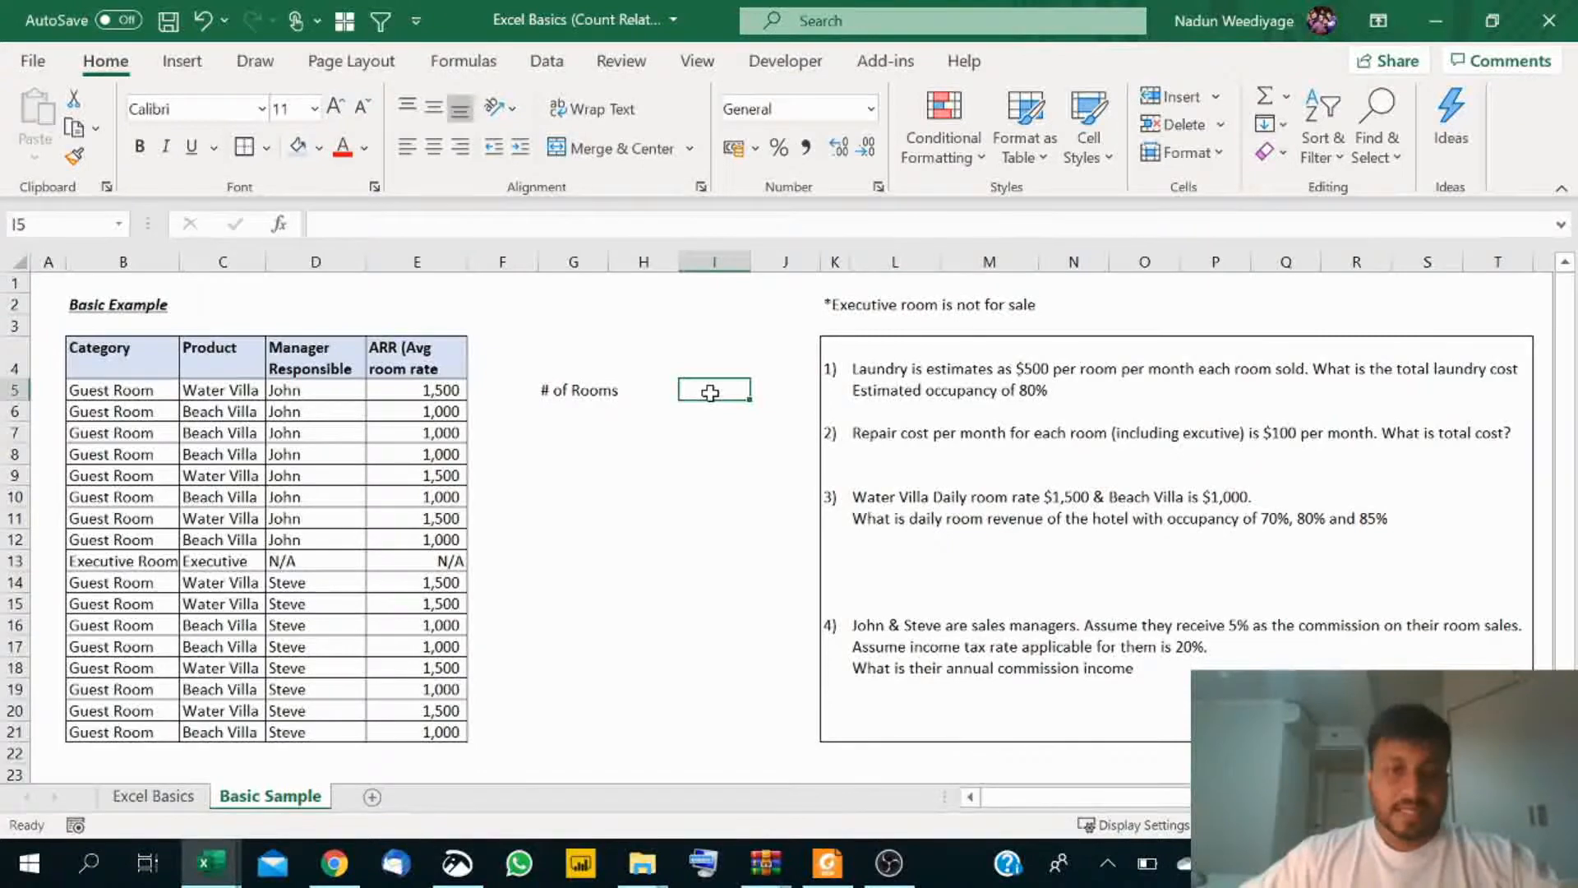
Step: Extend the label in G5 to read "# of Rooms Sold"
{"action": "left_click", "coordinate": [546, 389]}
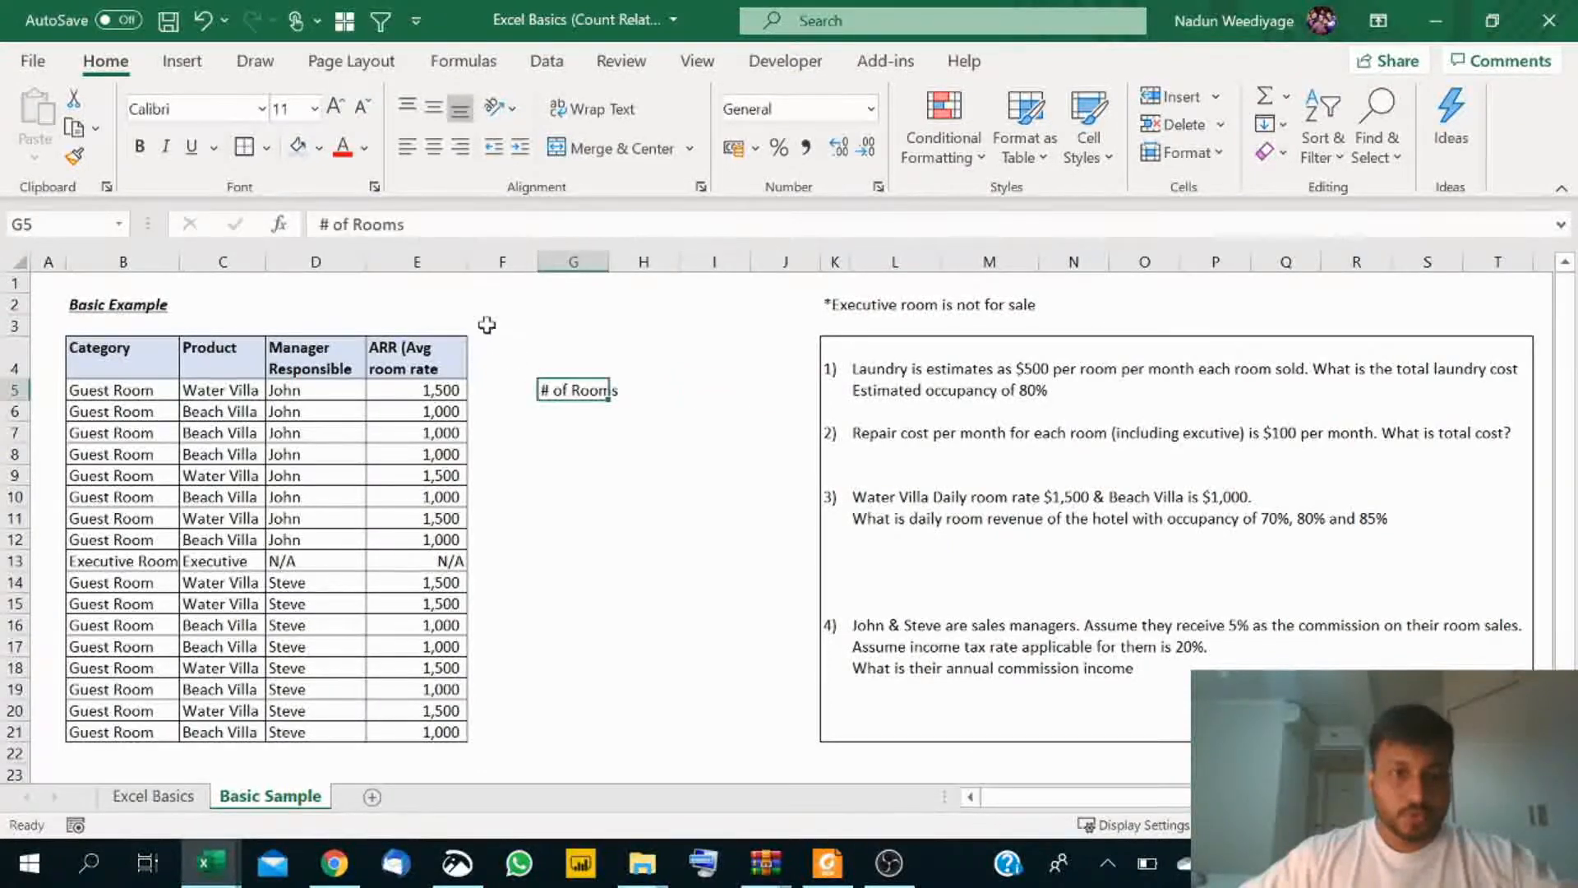
{"action": "left_click", "coordinate": [470, 224]}
{"action": "type", "text": "SOld"}
{"action": "key", "text": "BackSpace"}
{"action": "key", "text": "BackSpace"}
{"action": "key", "text": "BackSpace"}
{"action": "type", "text": "do"}
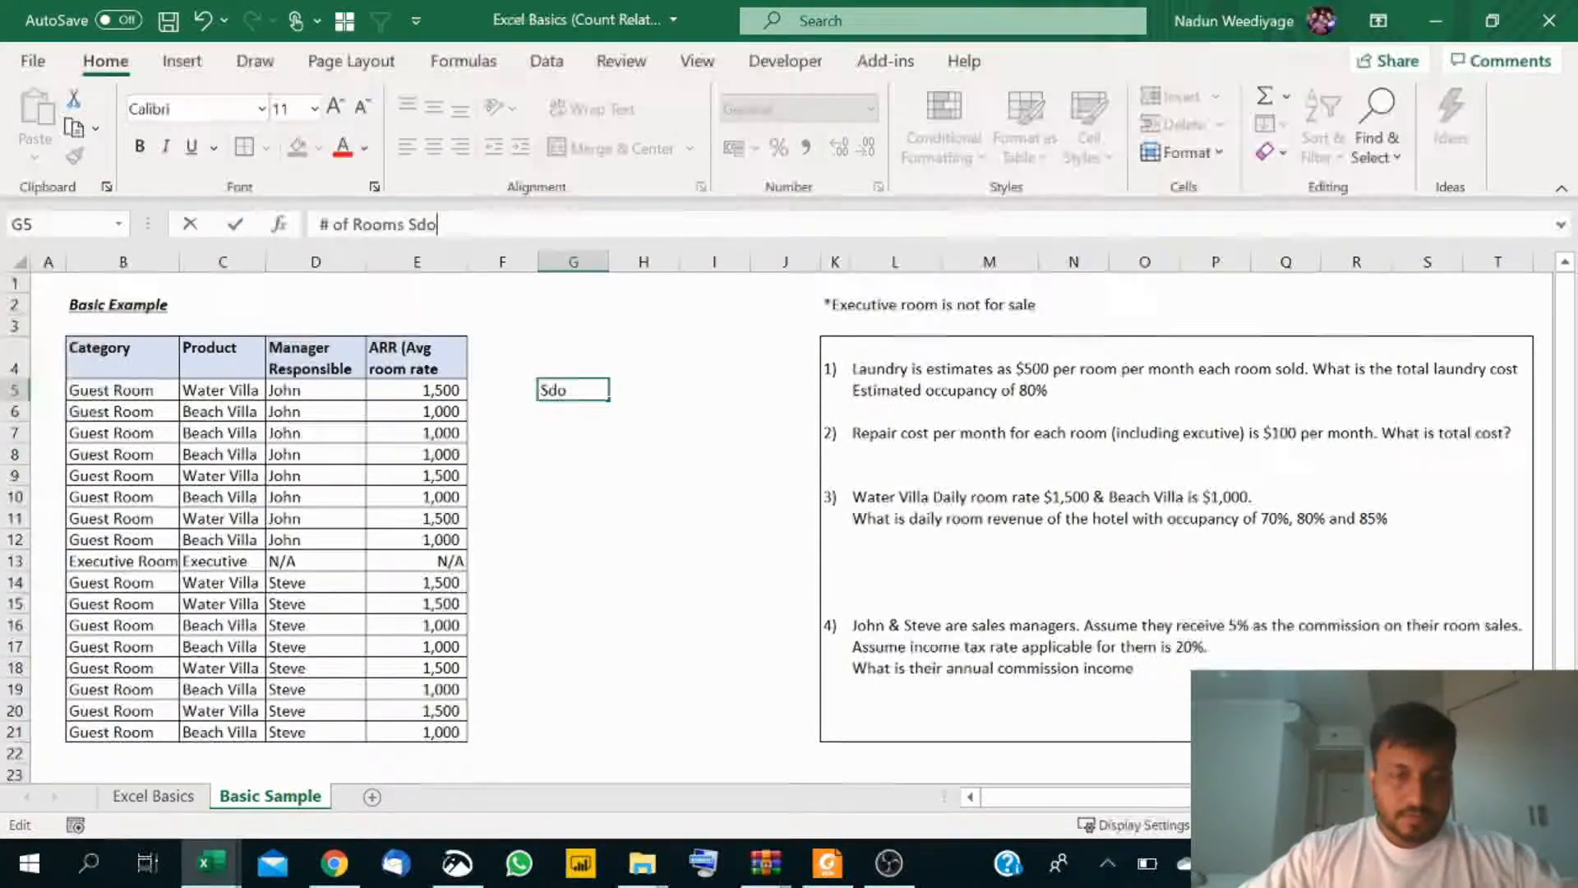
{"action": "key", "text": "BackSpace"}
{"action": "key", "text": "BackSpace"}
{"action": "type", "text": "old"}
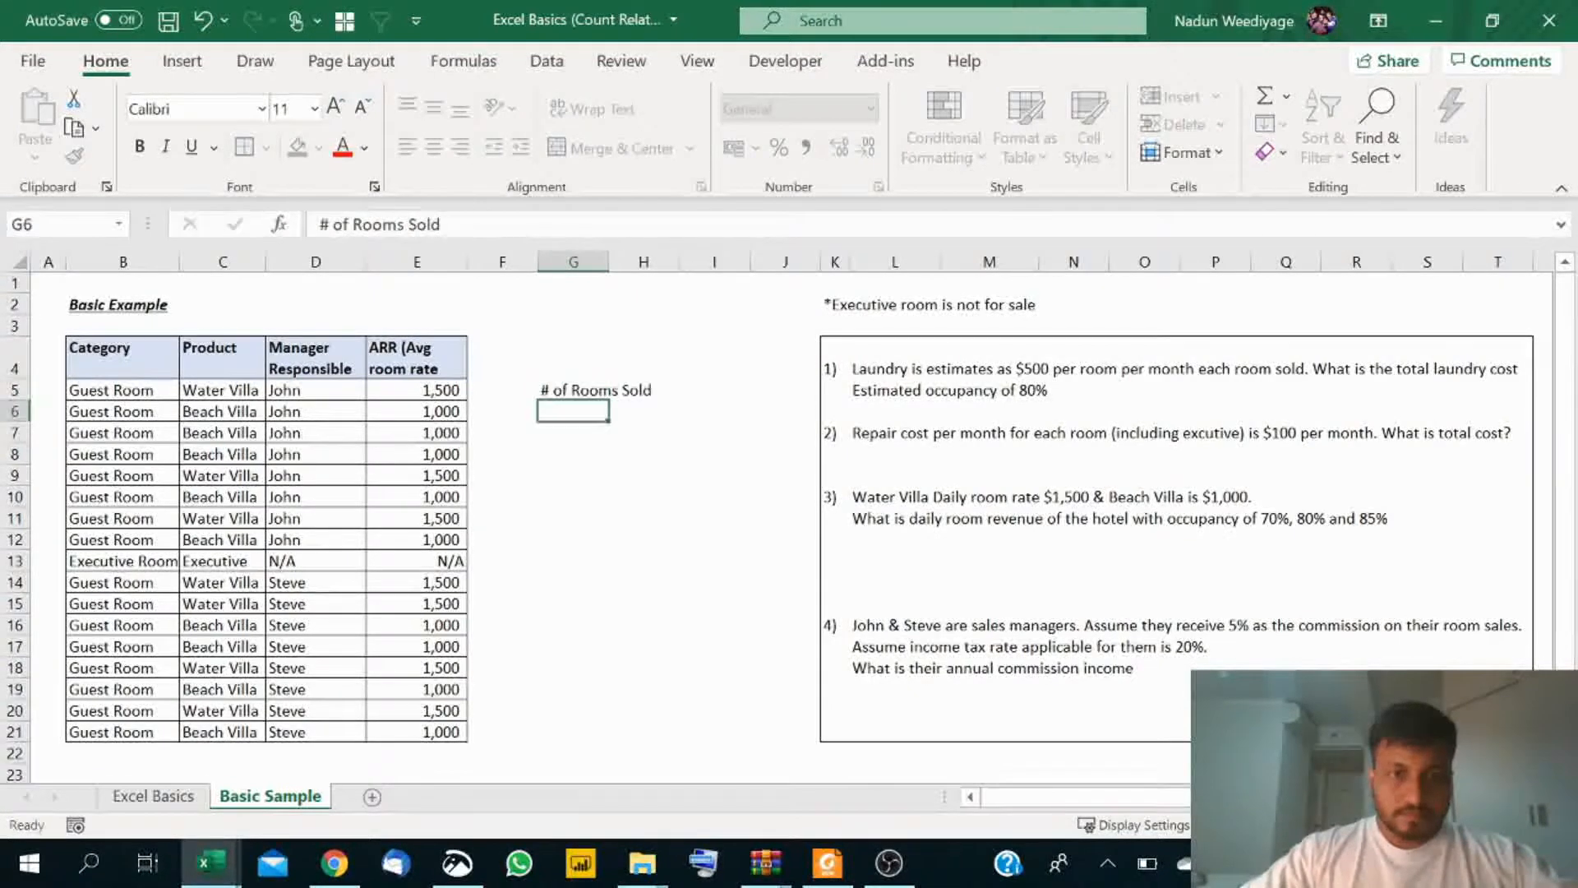
{"action": "key", "text": "Return"}
Step: Calculate the number of rooms sold in I5 with =COUNT(E5:E21) and check it against the ARR column
{"action": "left_click", "coordinate": [722, 382]}
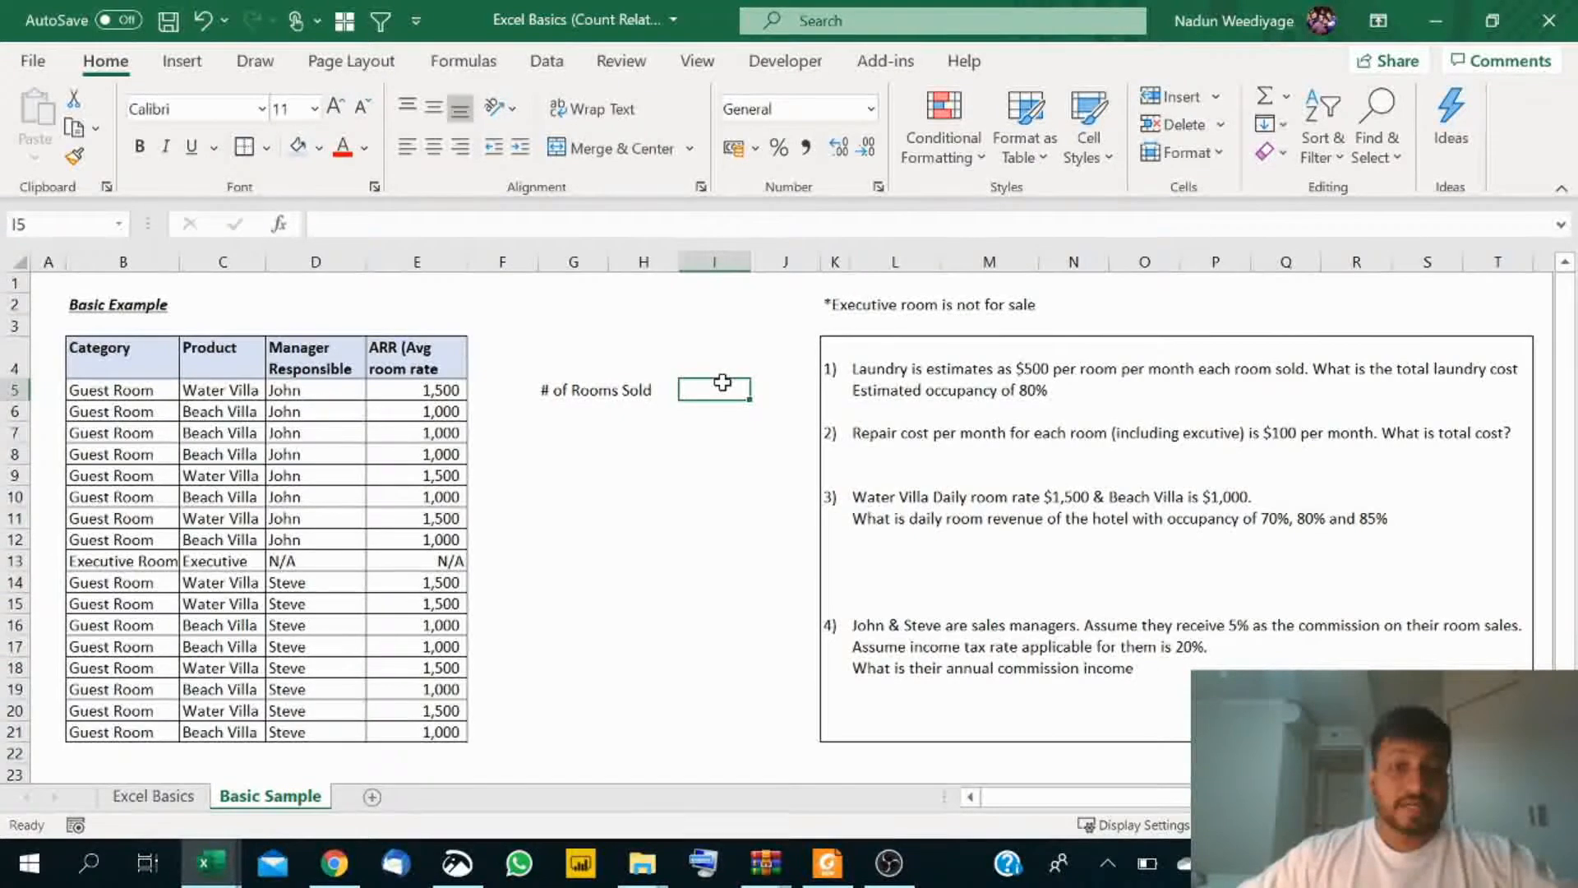
{"action": "type", "text": "="}
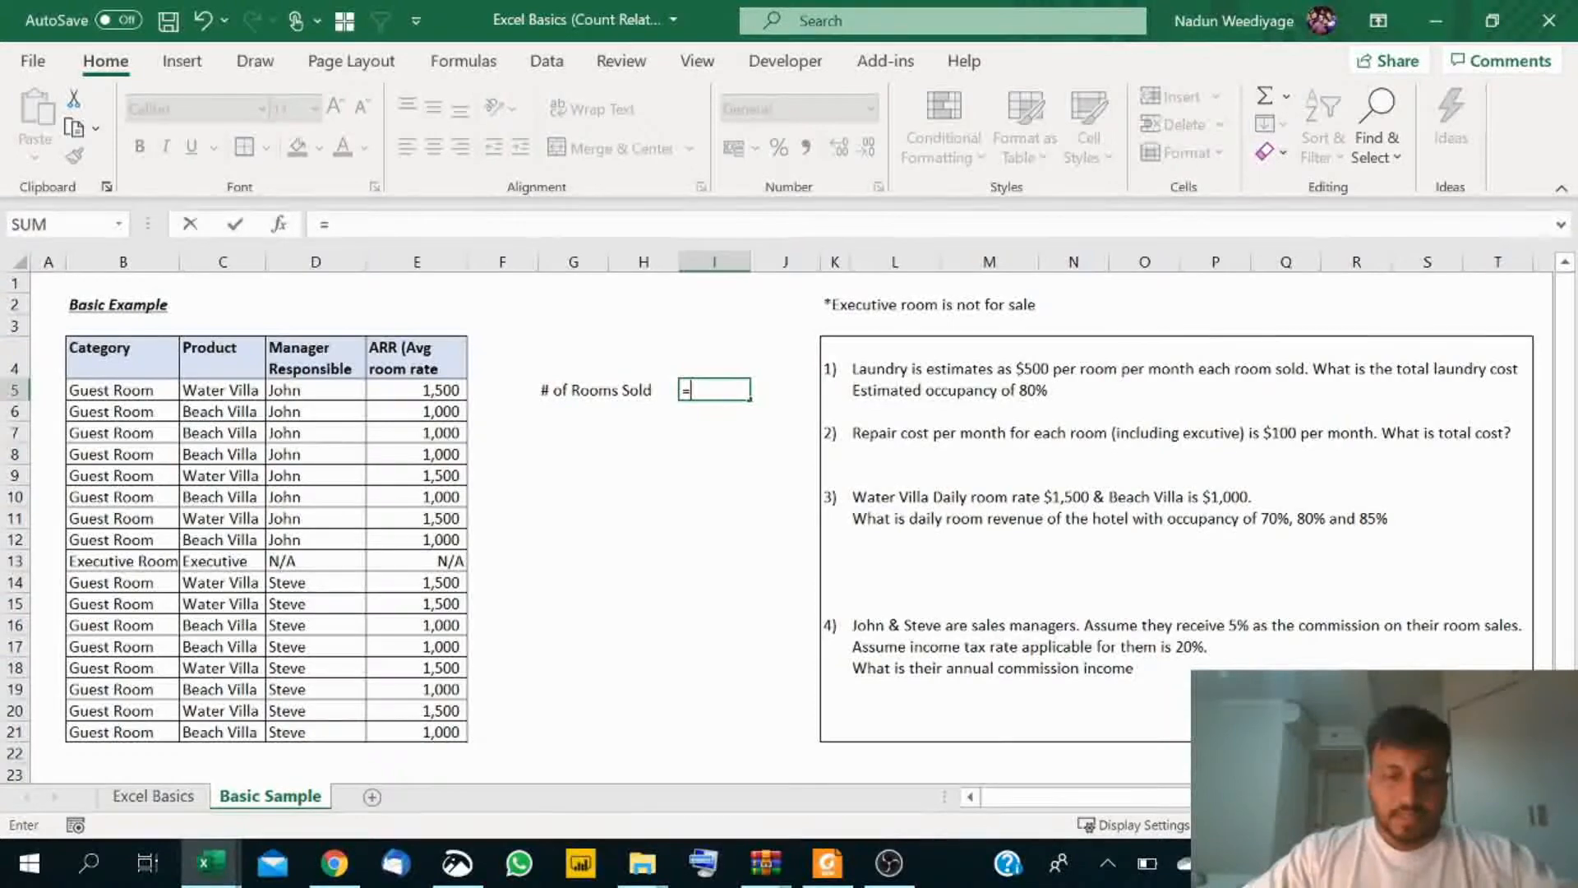
{"action": "type", "text": "c"}
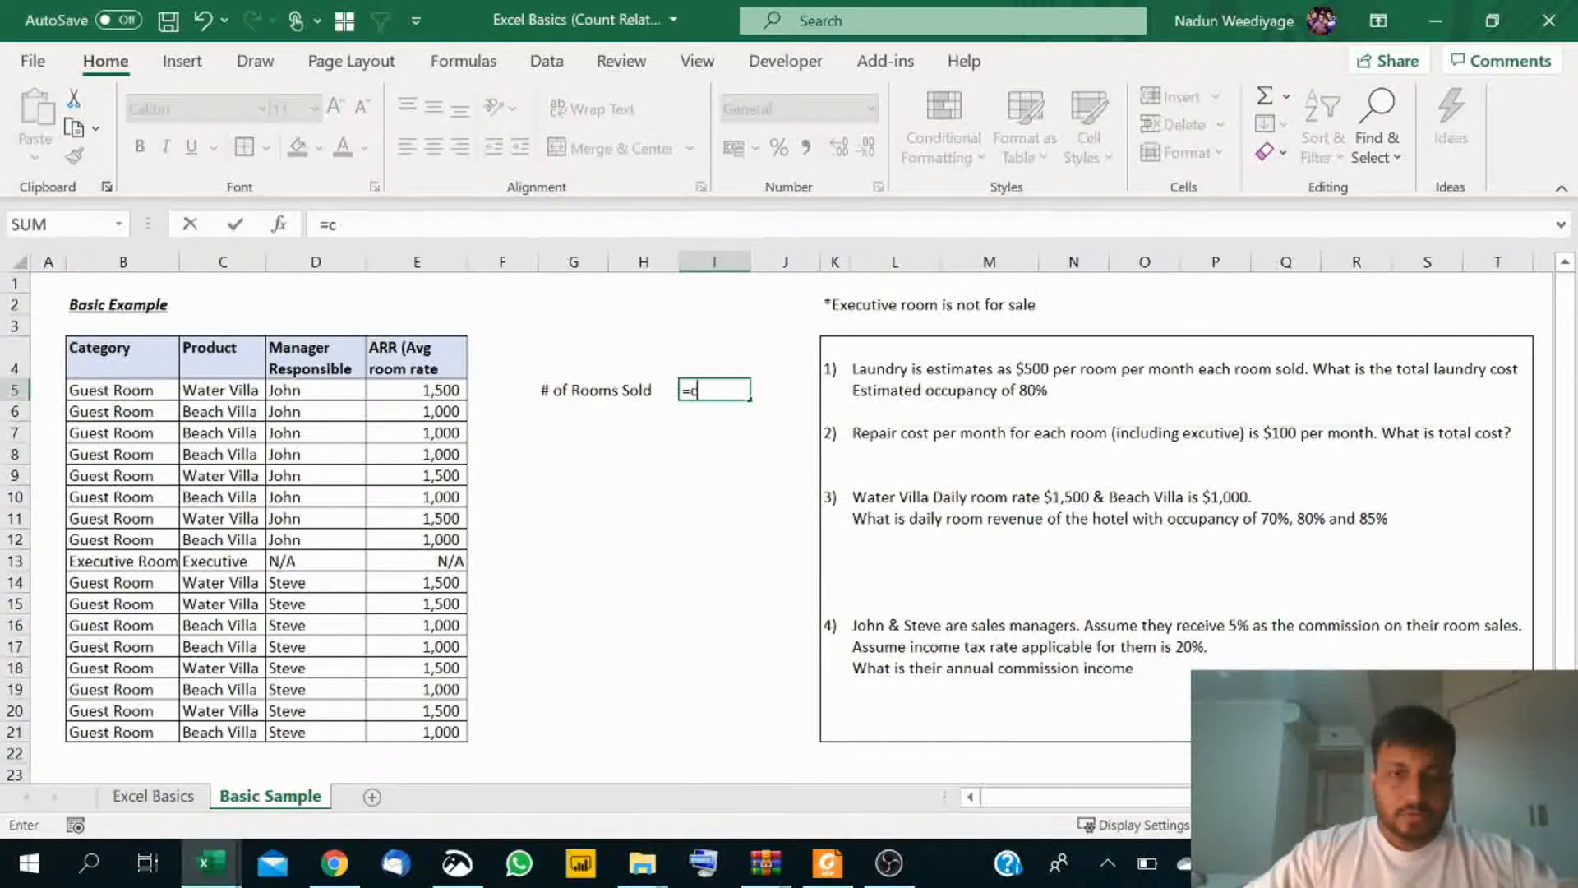
{"action": "type", "text": "ou"}
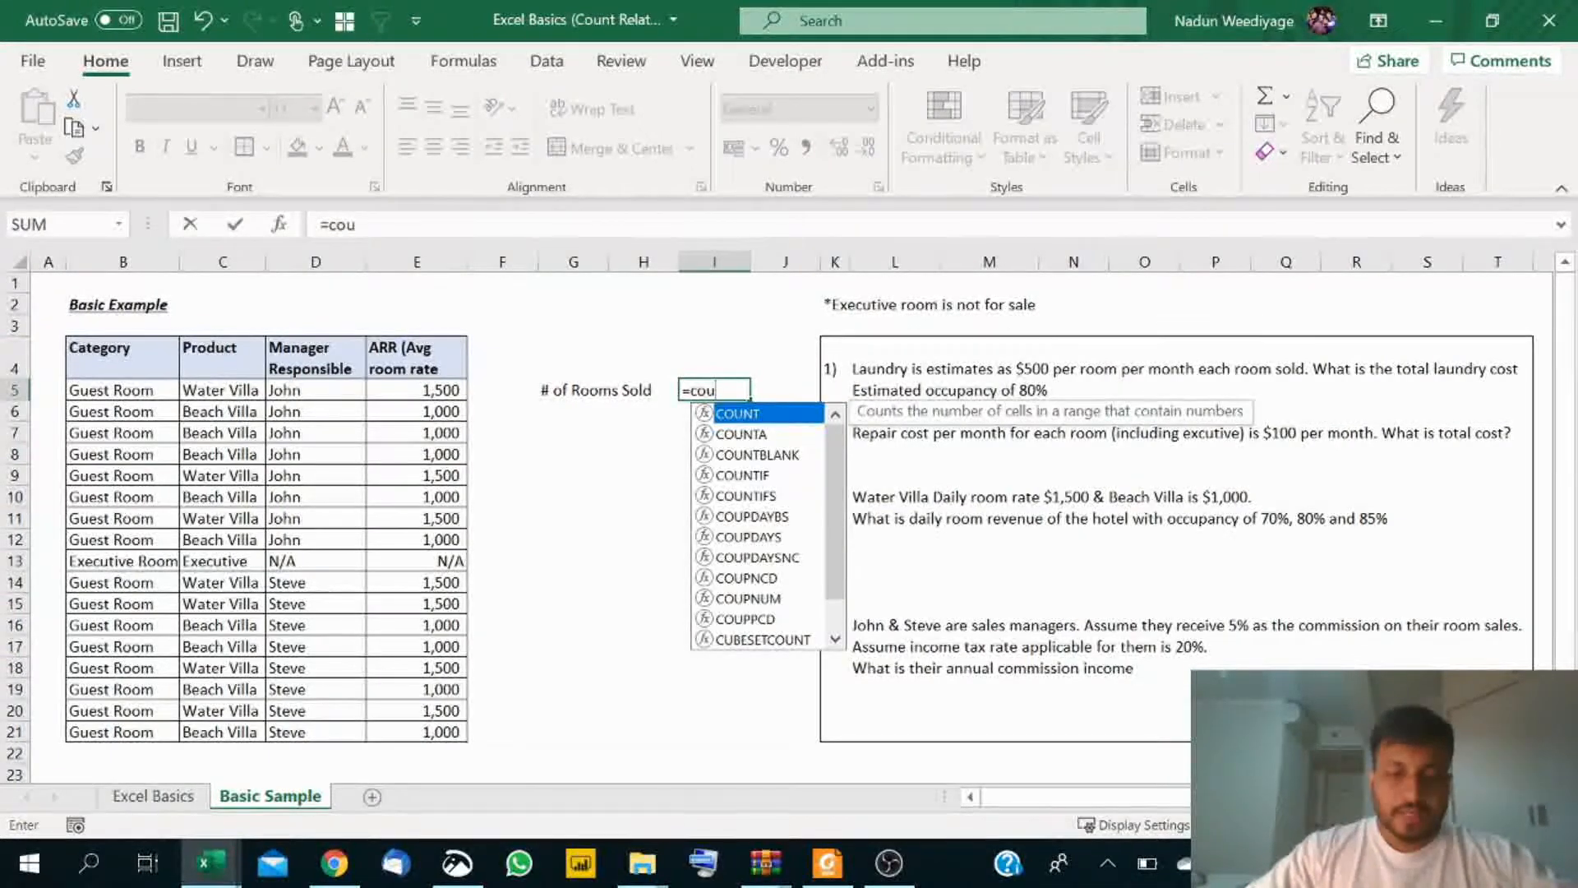
{"action": "type", "text": "nt"}
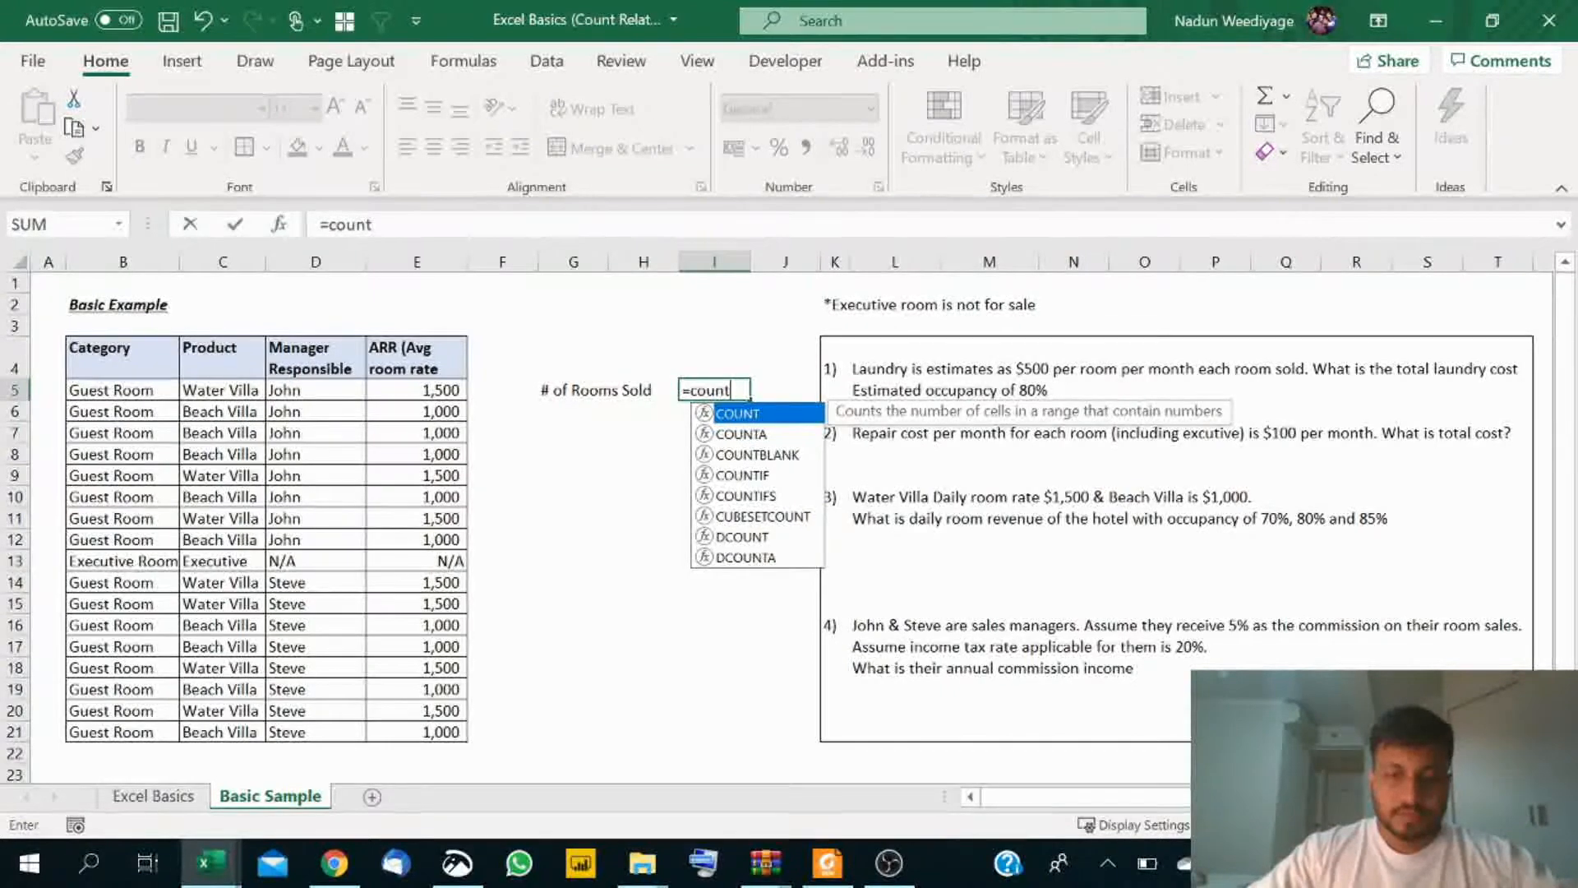
{"action": "type", "text": "("}
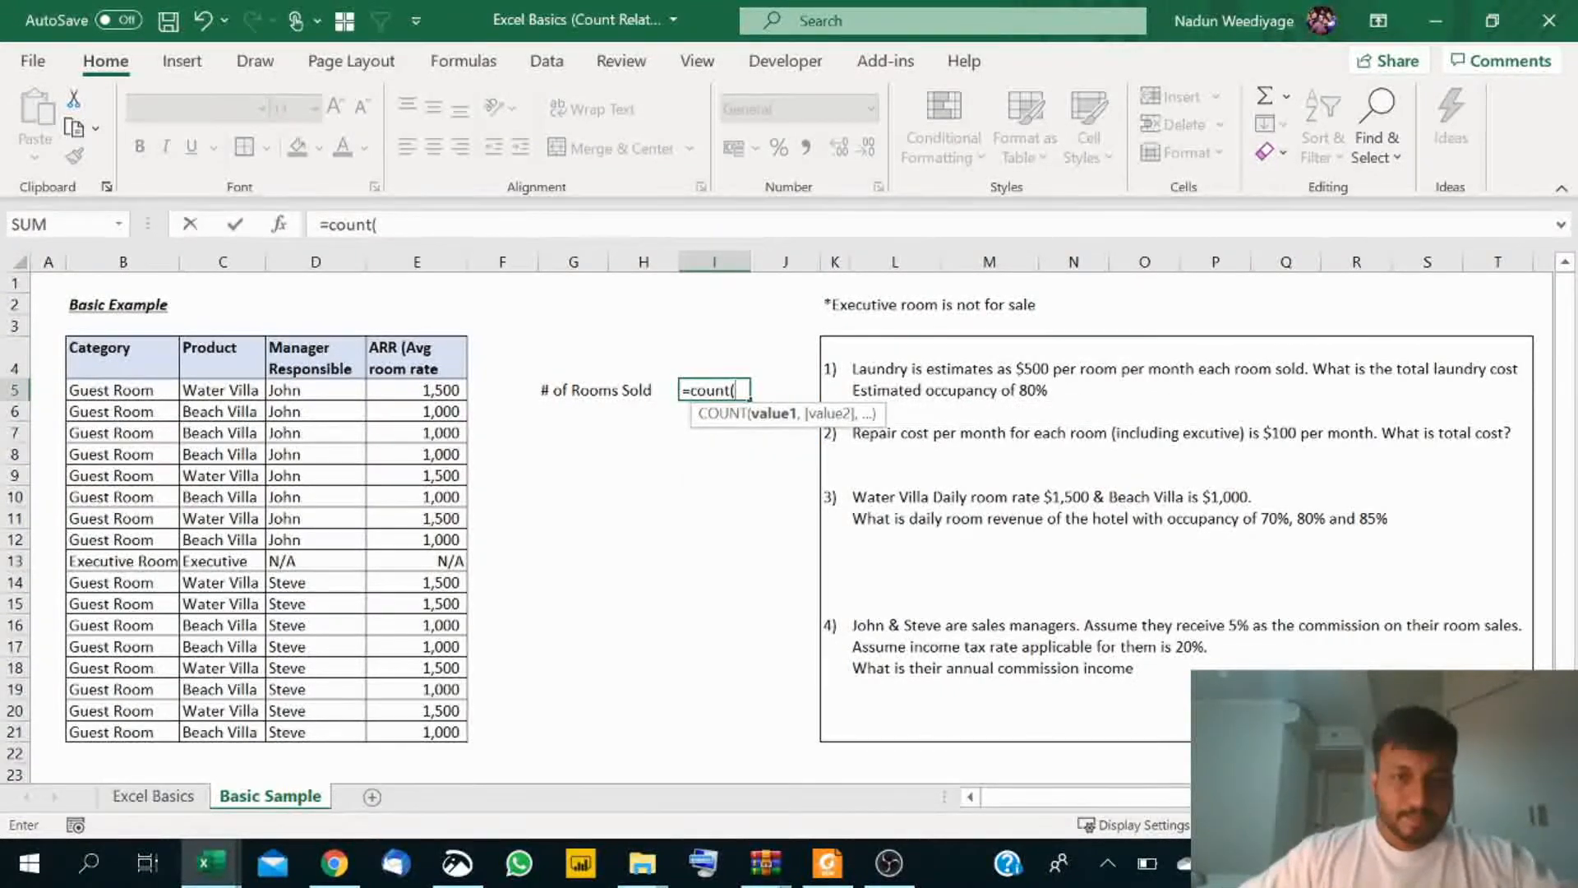
{"action": "left_click_drag", "start_coordinate": [432, 390], "coordinate": [452, 727]}
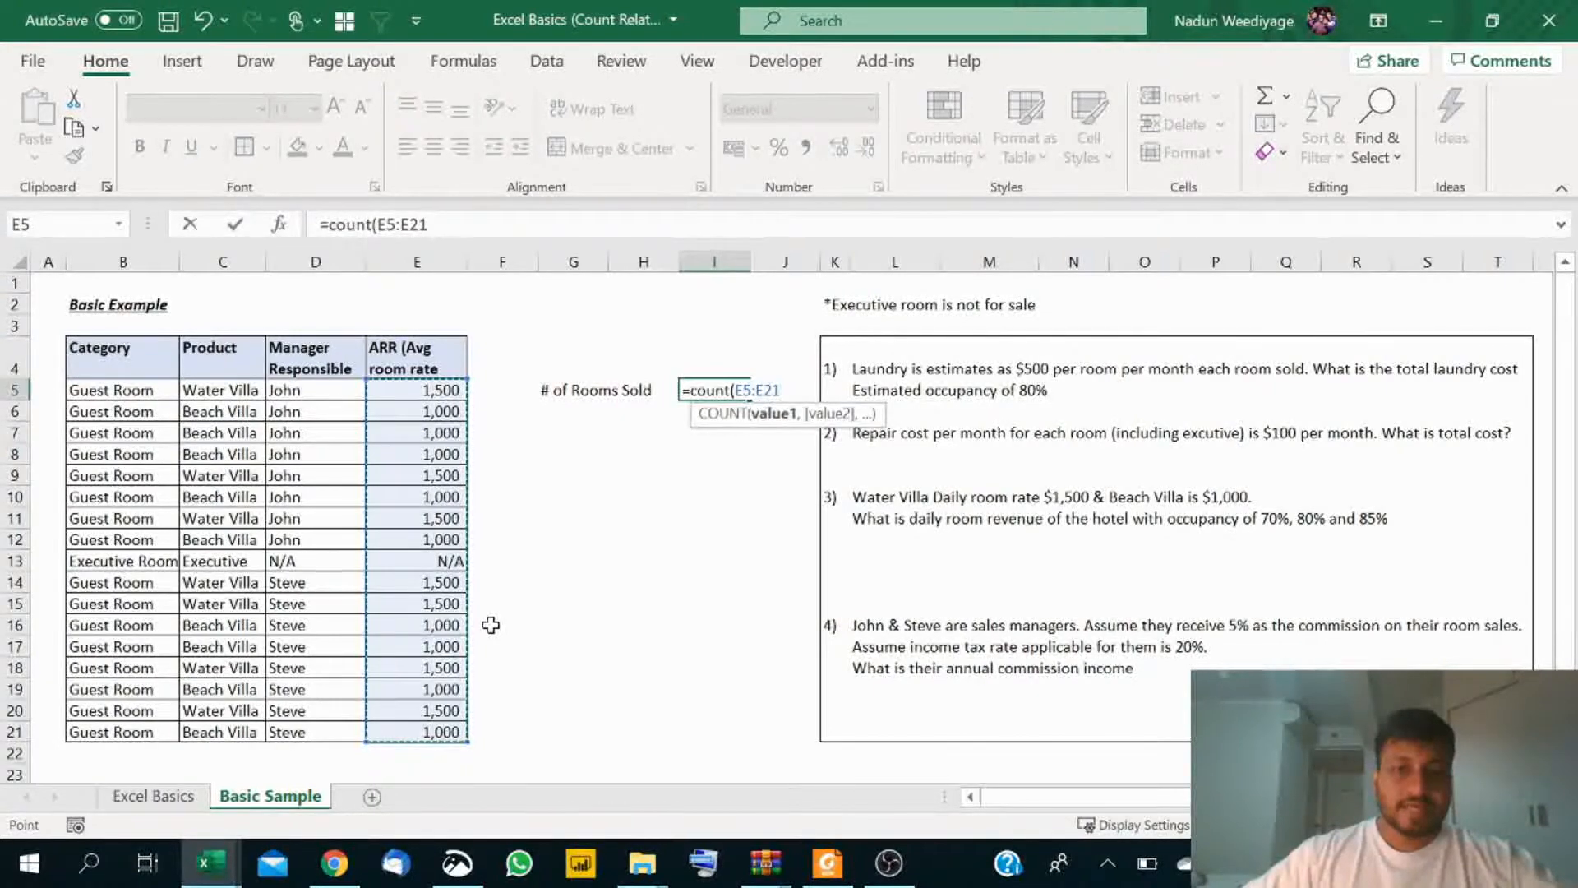
{"action": "type", "text": ")"}
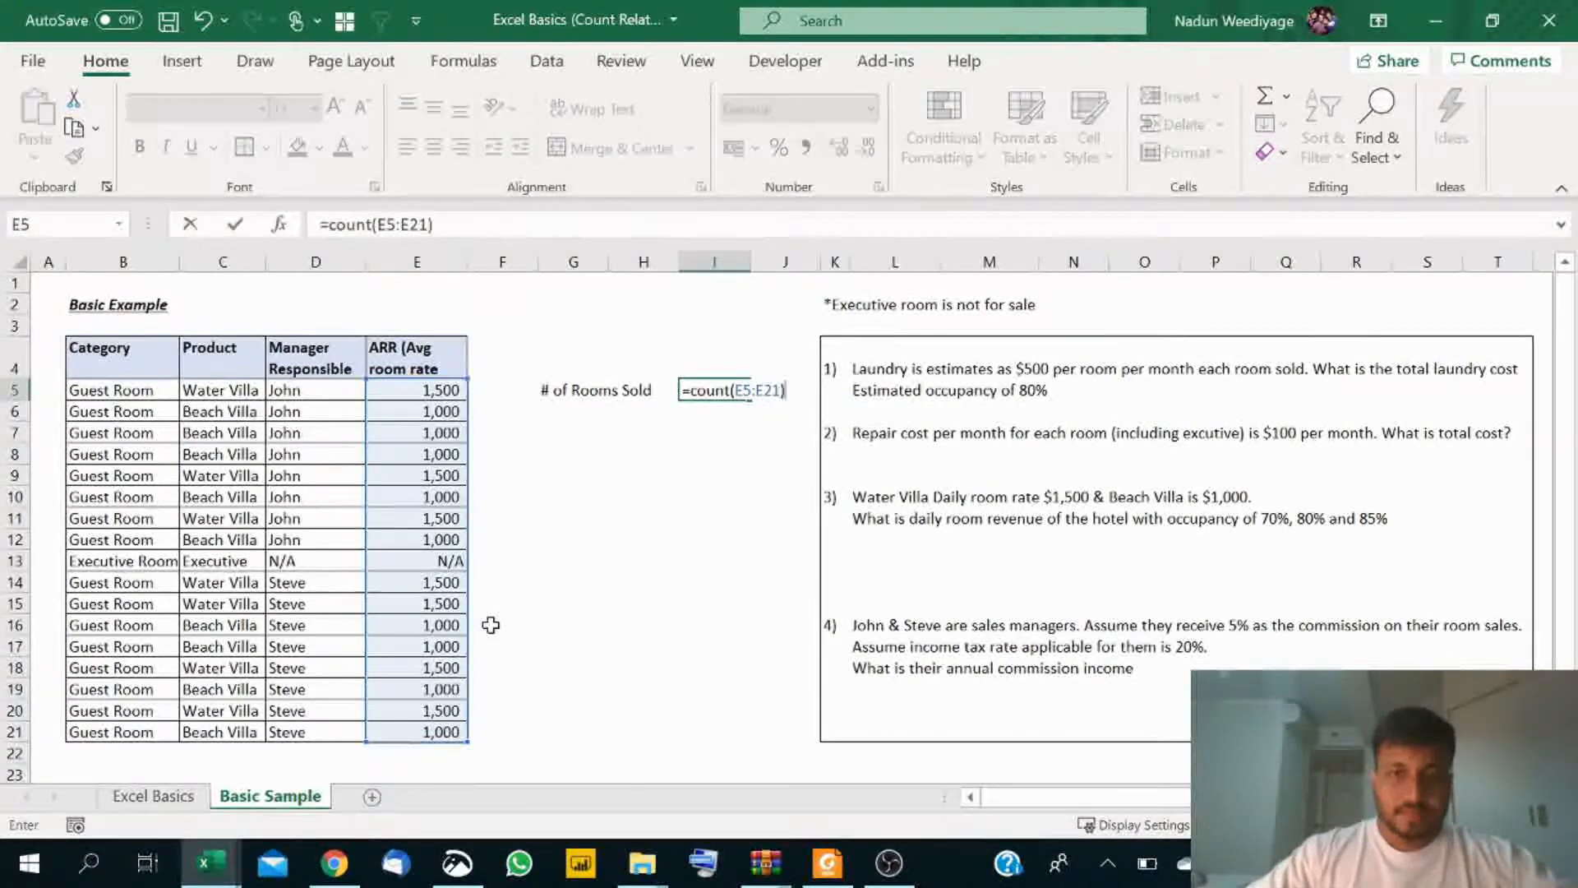
{"action": "key", "text": "Return"}
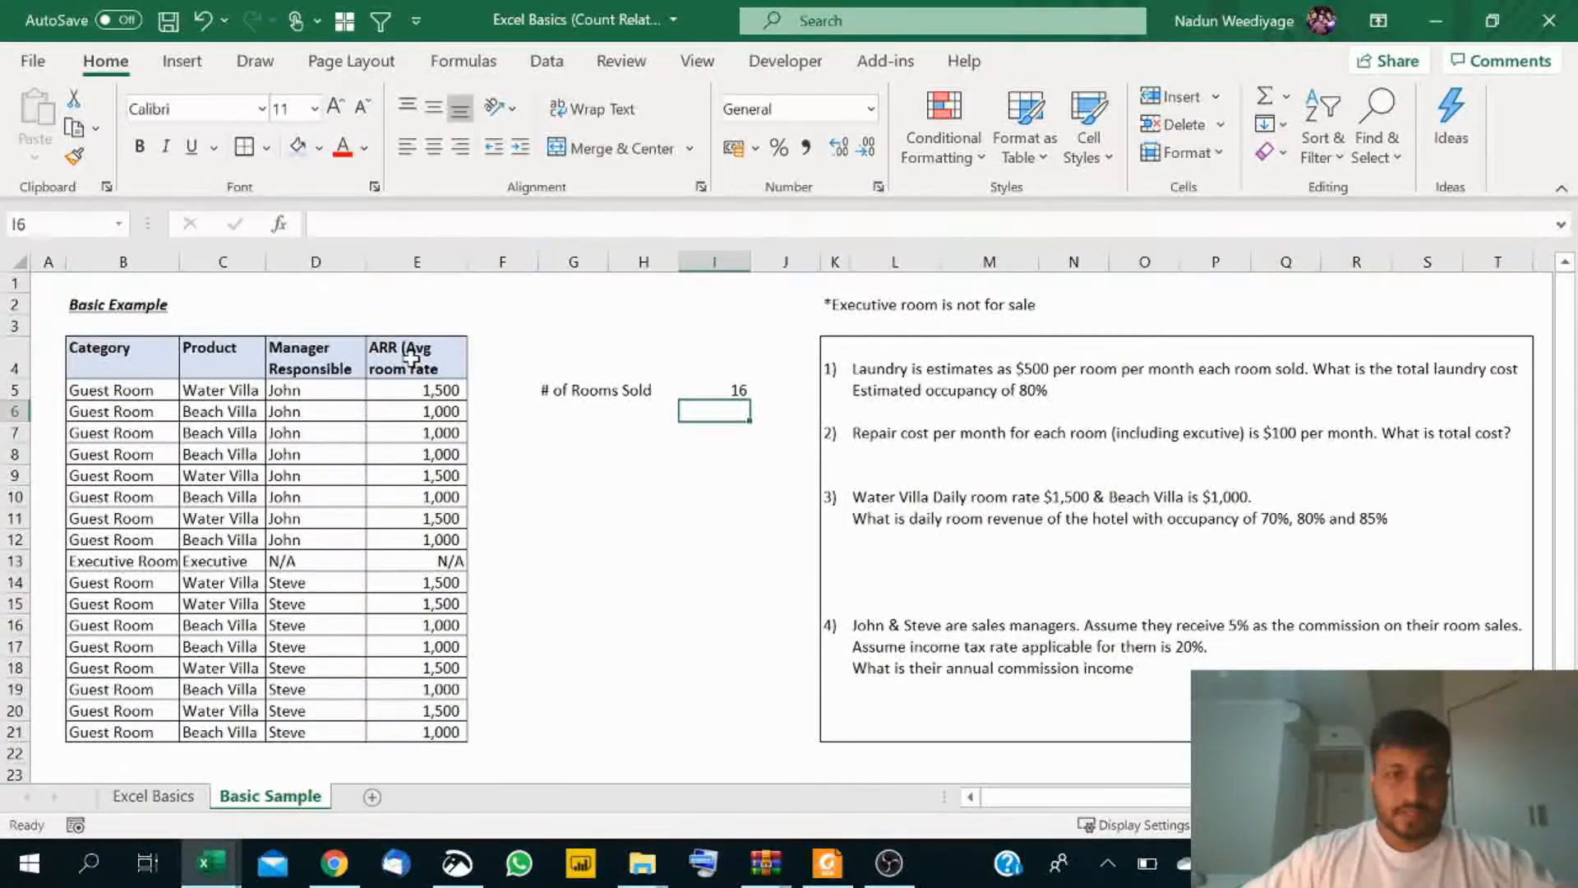
{"action": "left_click_drag", "start_coordinate": [417, 388], "coordinate": [424, 732]}
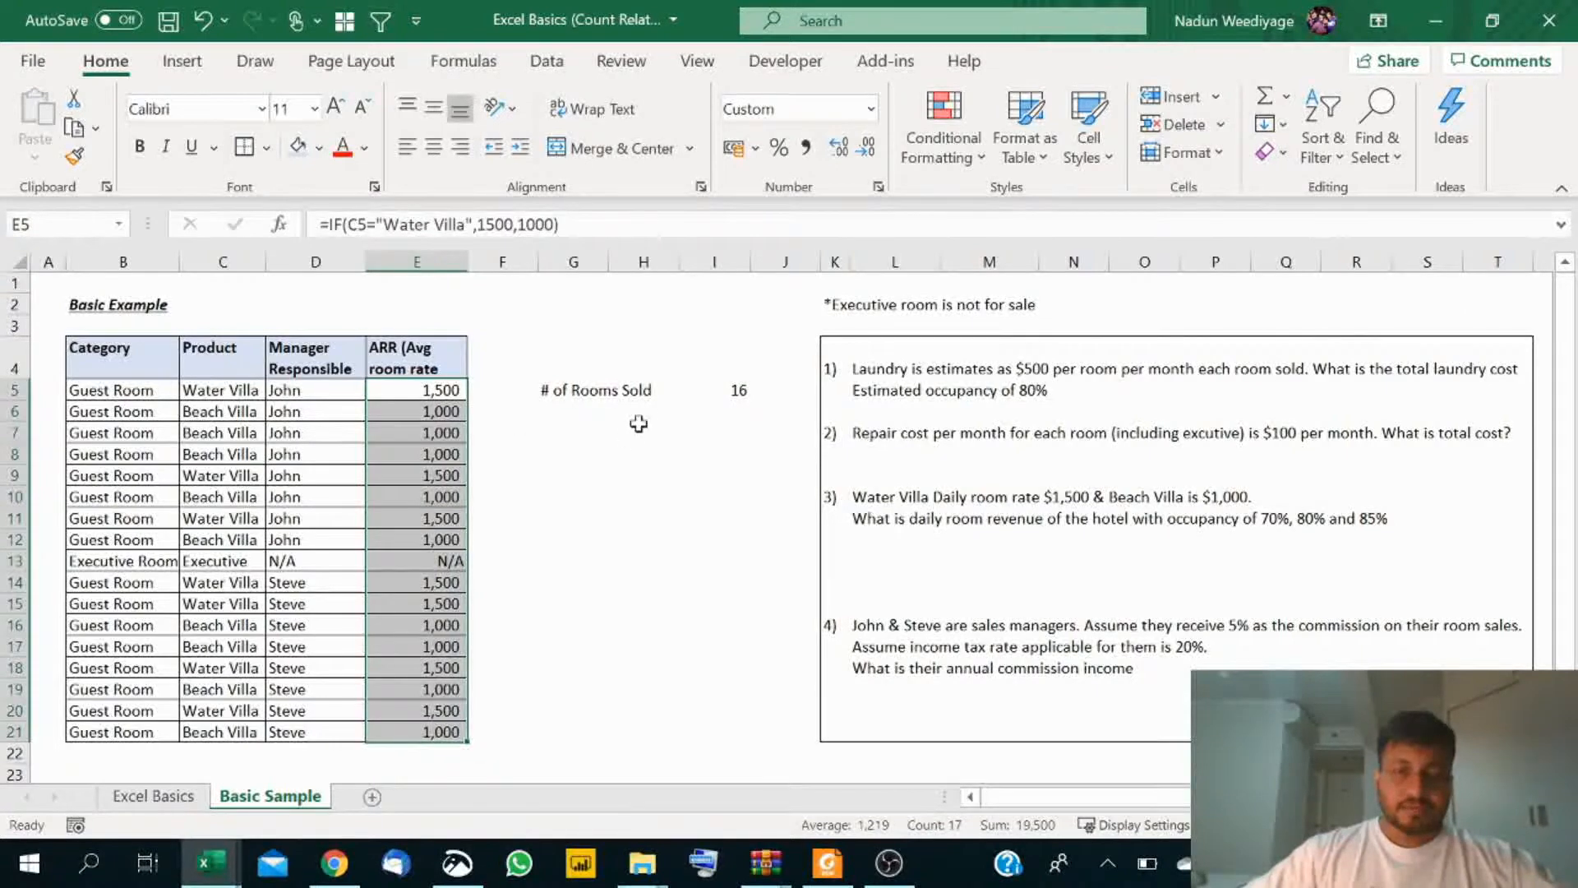
{"action": "left_click", "coordinate": [727, 392]}
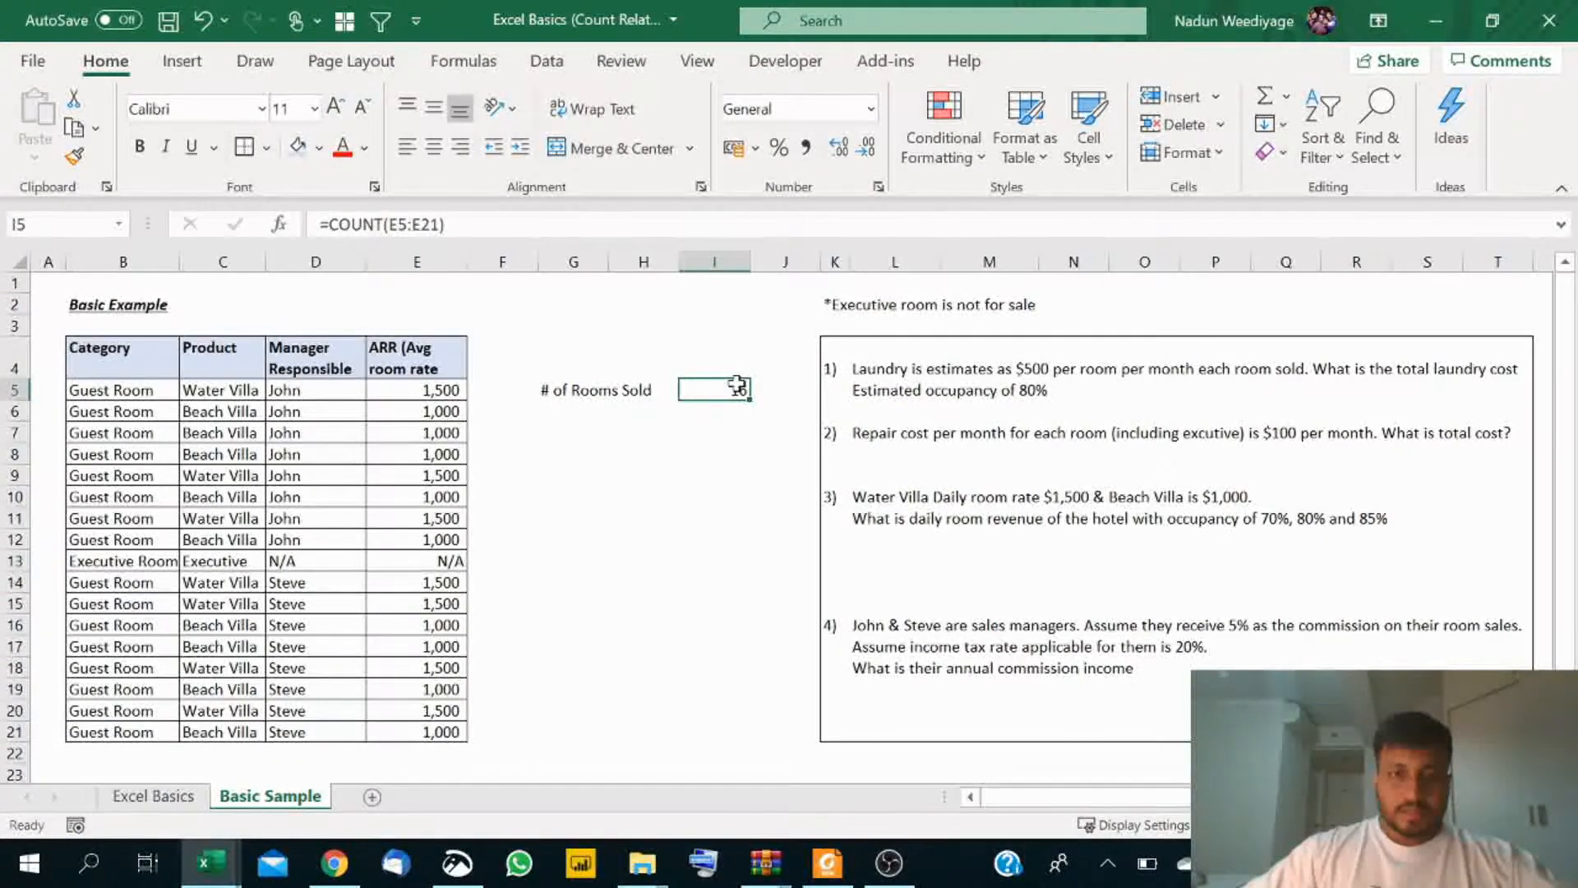
Step: Enter the label "Laundry Cost" in G6, below the rooms sold label
{"action": "left_click", "coordinate": [568, 409]}
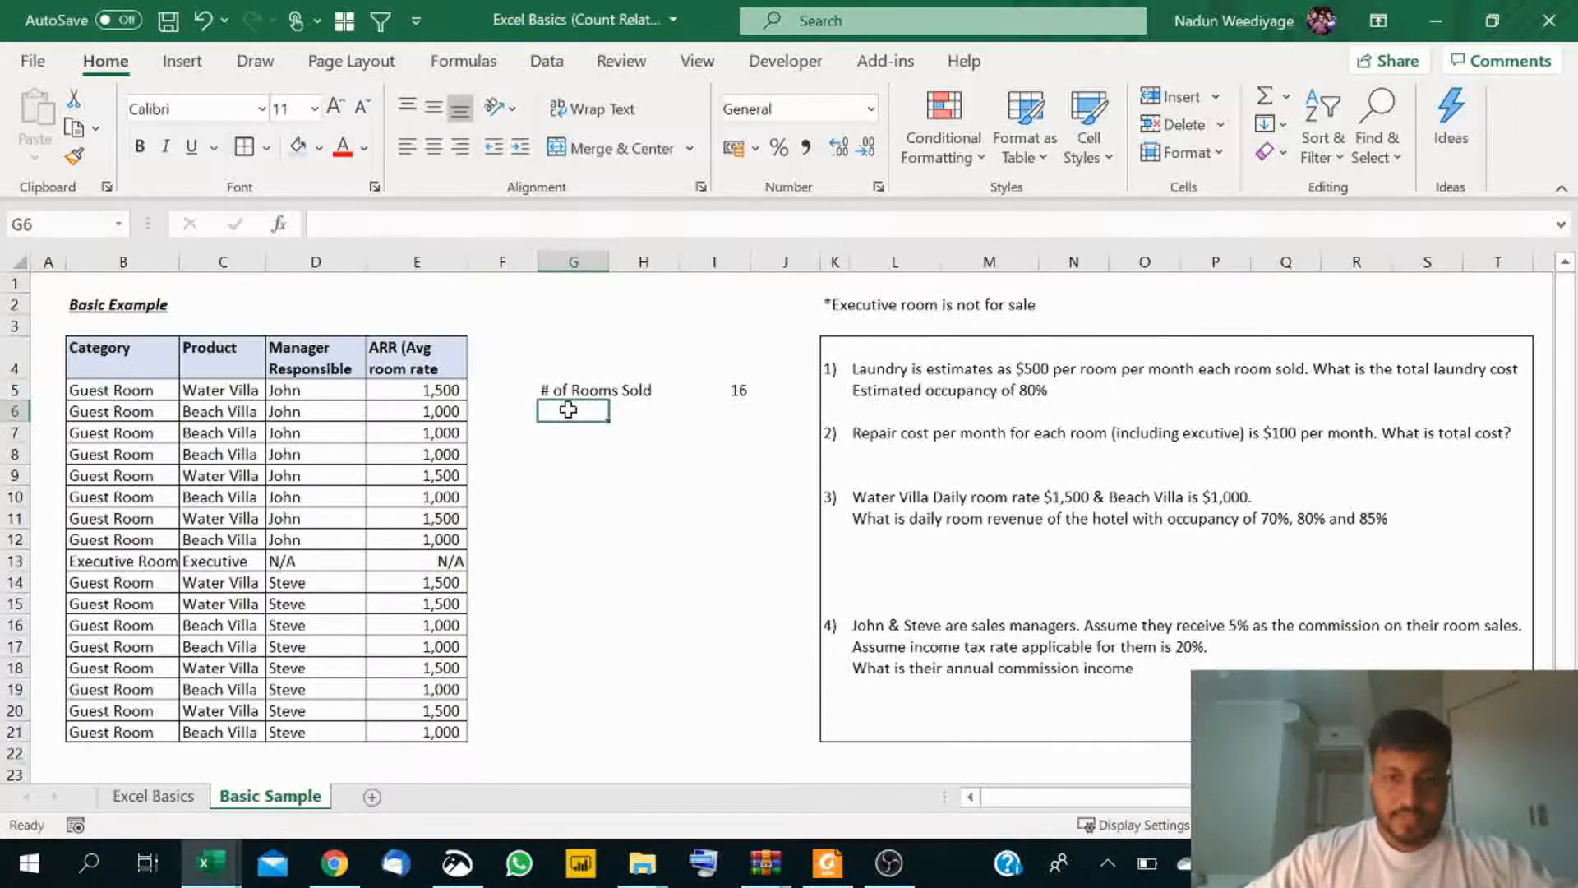
{"action": "type", "text": "Laundry COst"}
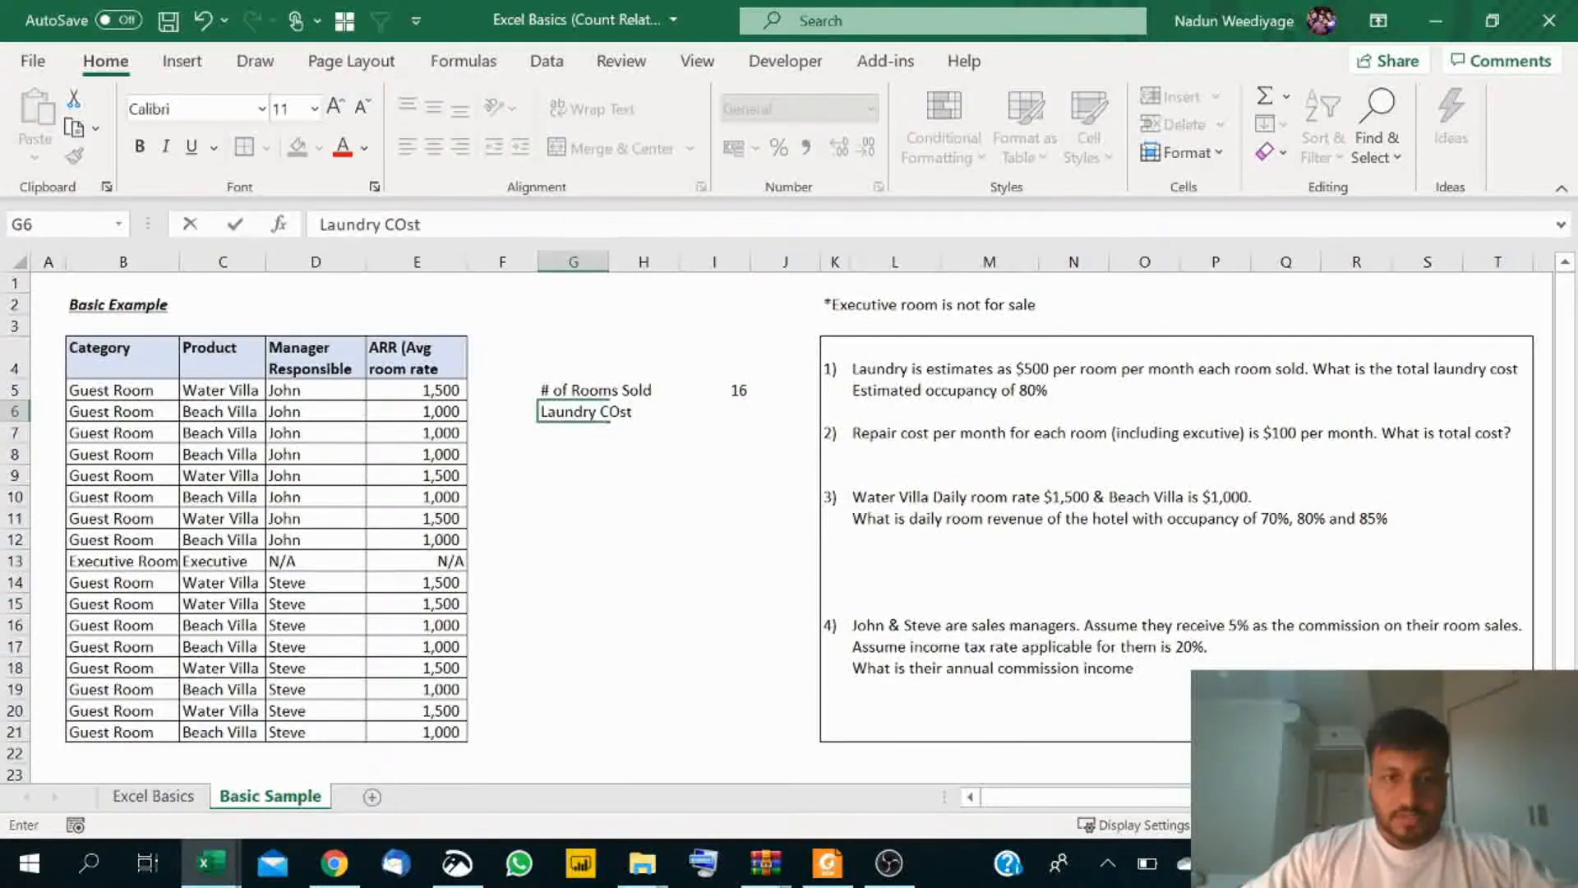
{"action": "key", "text": "BackSpace"}
{"action": "type", "text": "ost"}
{"action": "key", "text": "Return"}
Step: Enter 500 in I6 as the laundry cost per room
{"action": "left_click", "coordinate": [567, 411]}
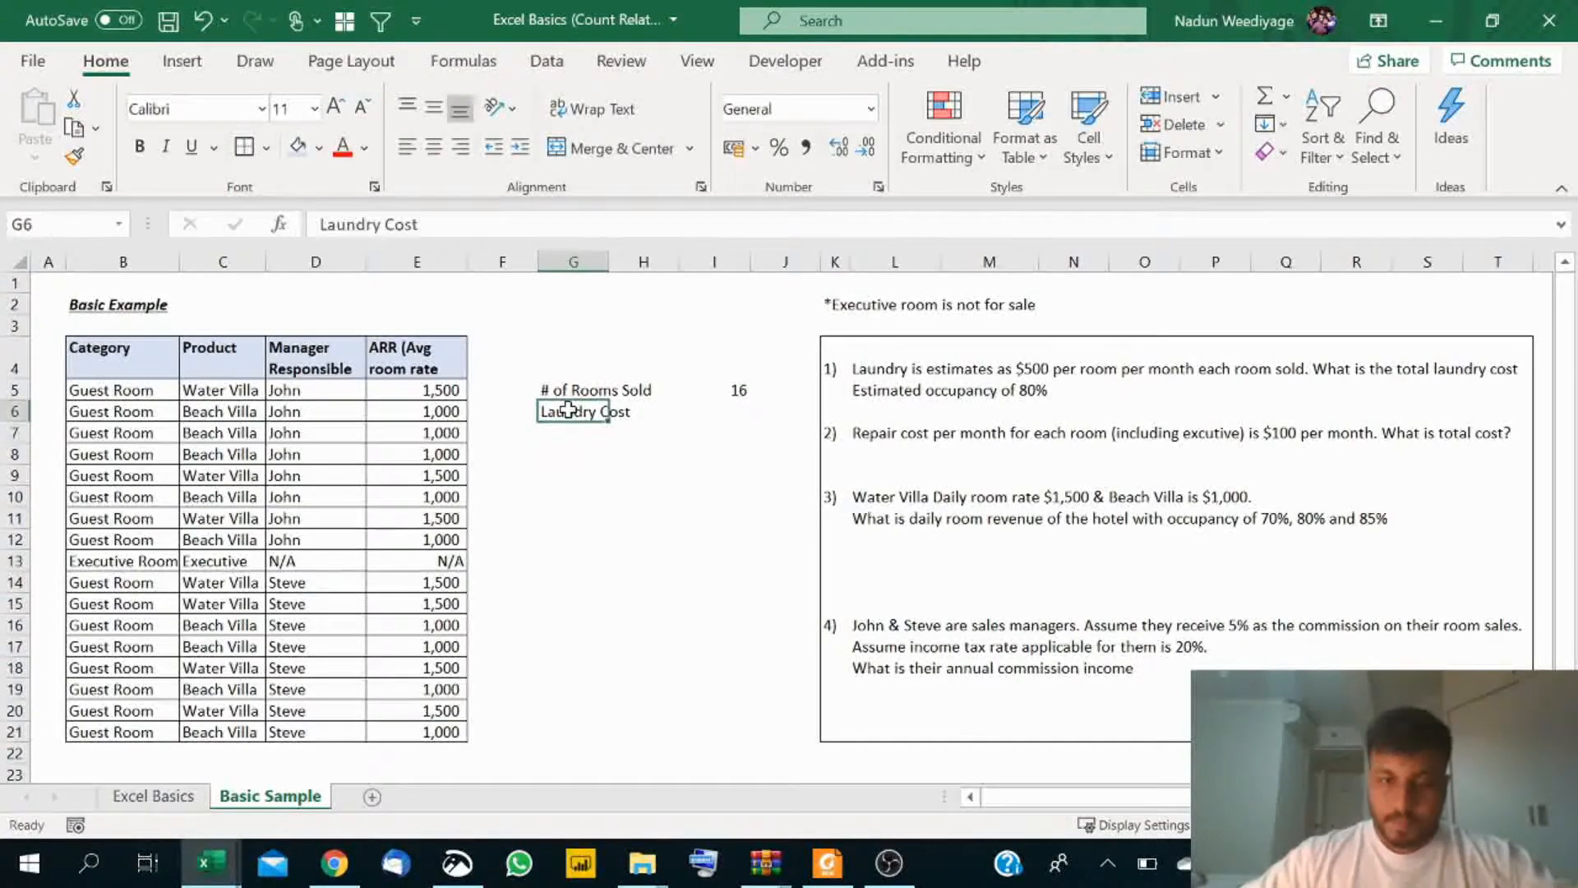
{"action": "key", "text": "Right"}
{"action": "key", "text": "Right"}
{"action": "type", "text": "500"}
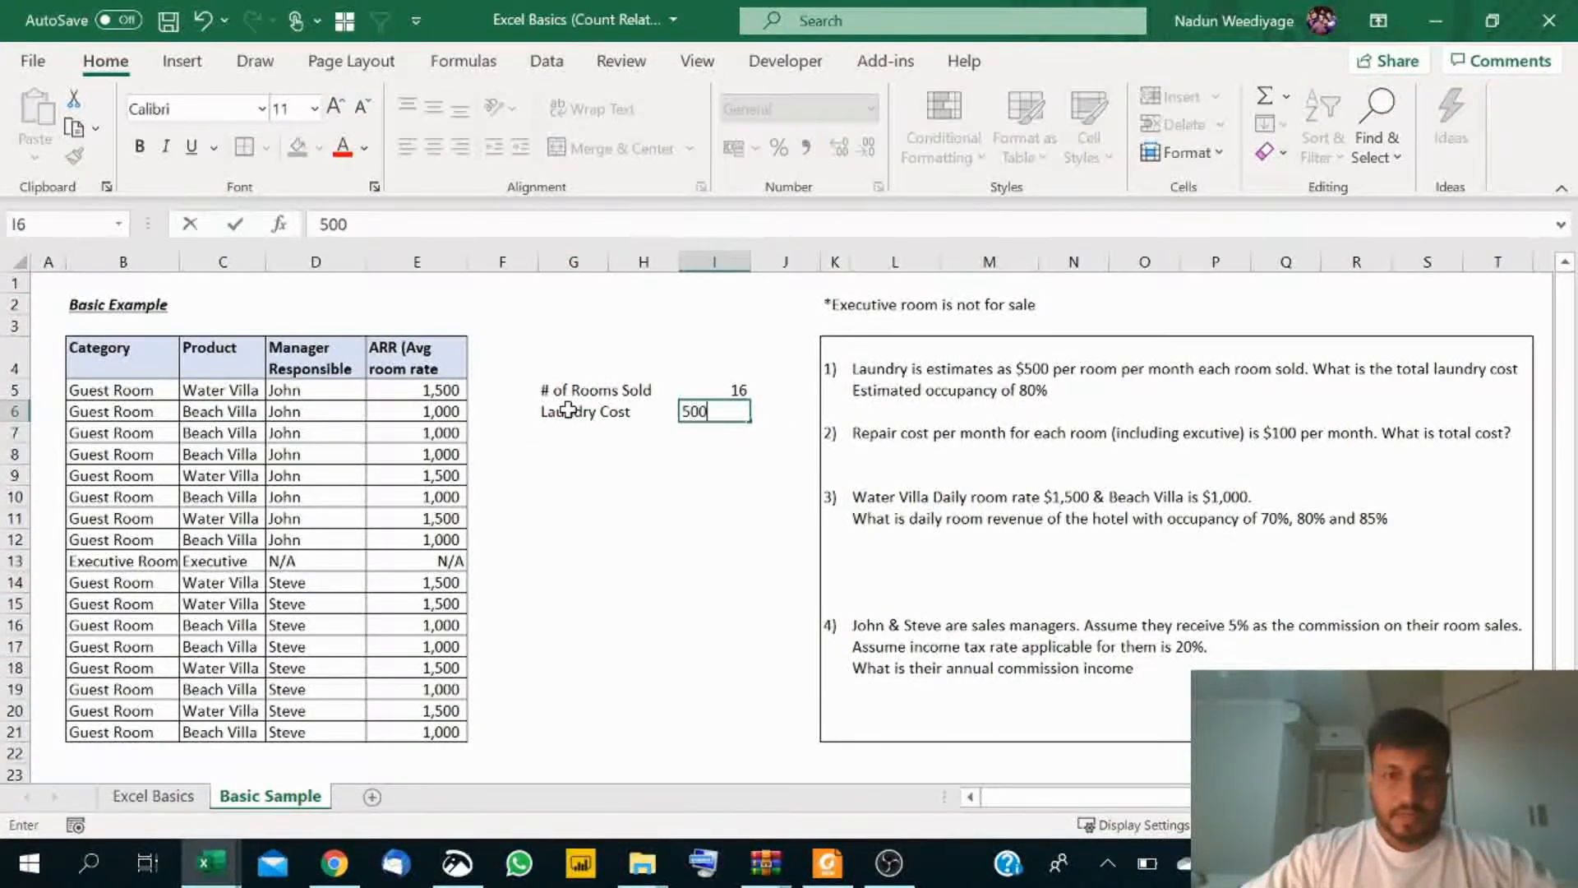
{"action": "key", "text": "Return"}
Step: Add the label "Occupancy" in G7 and enter 80% beside it in I7
{"action": "key", "text": "Left"}
{"action": "key", "text": "Left"}
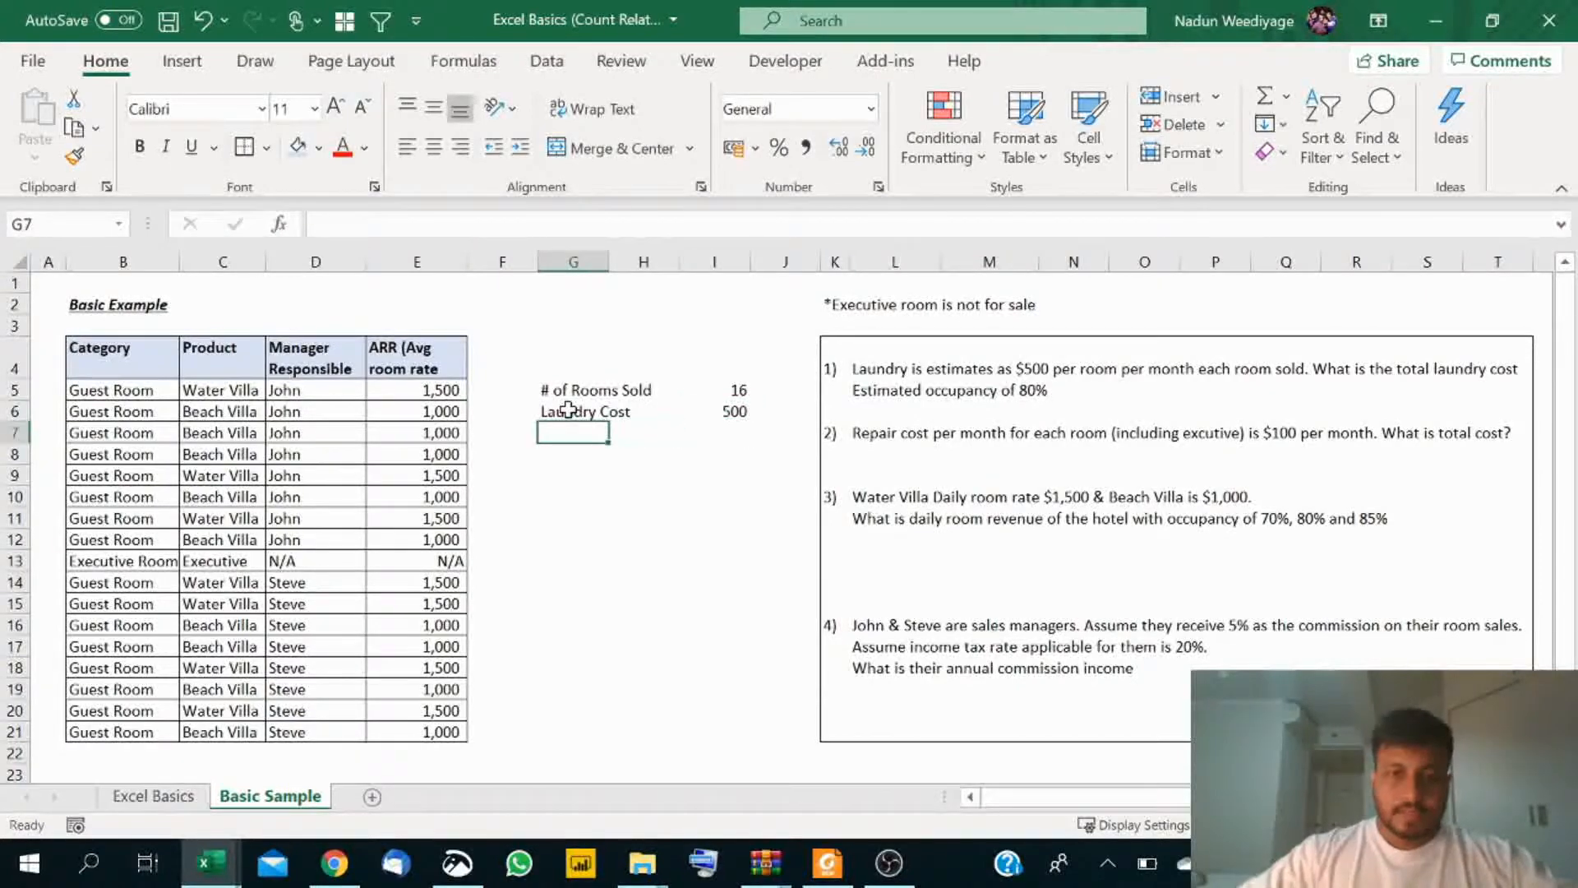
{"action": "type", "text": "Occupancy"}
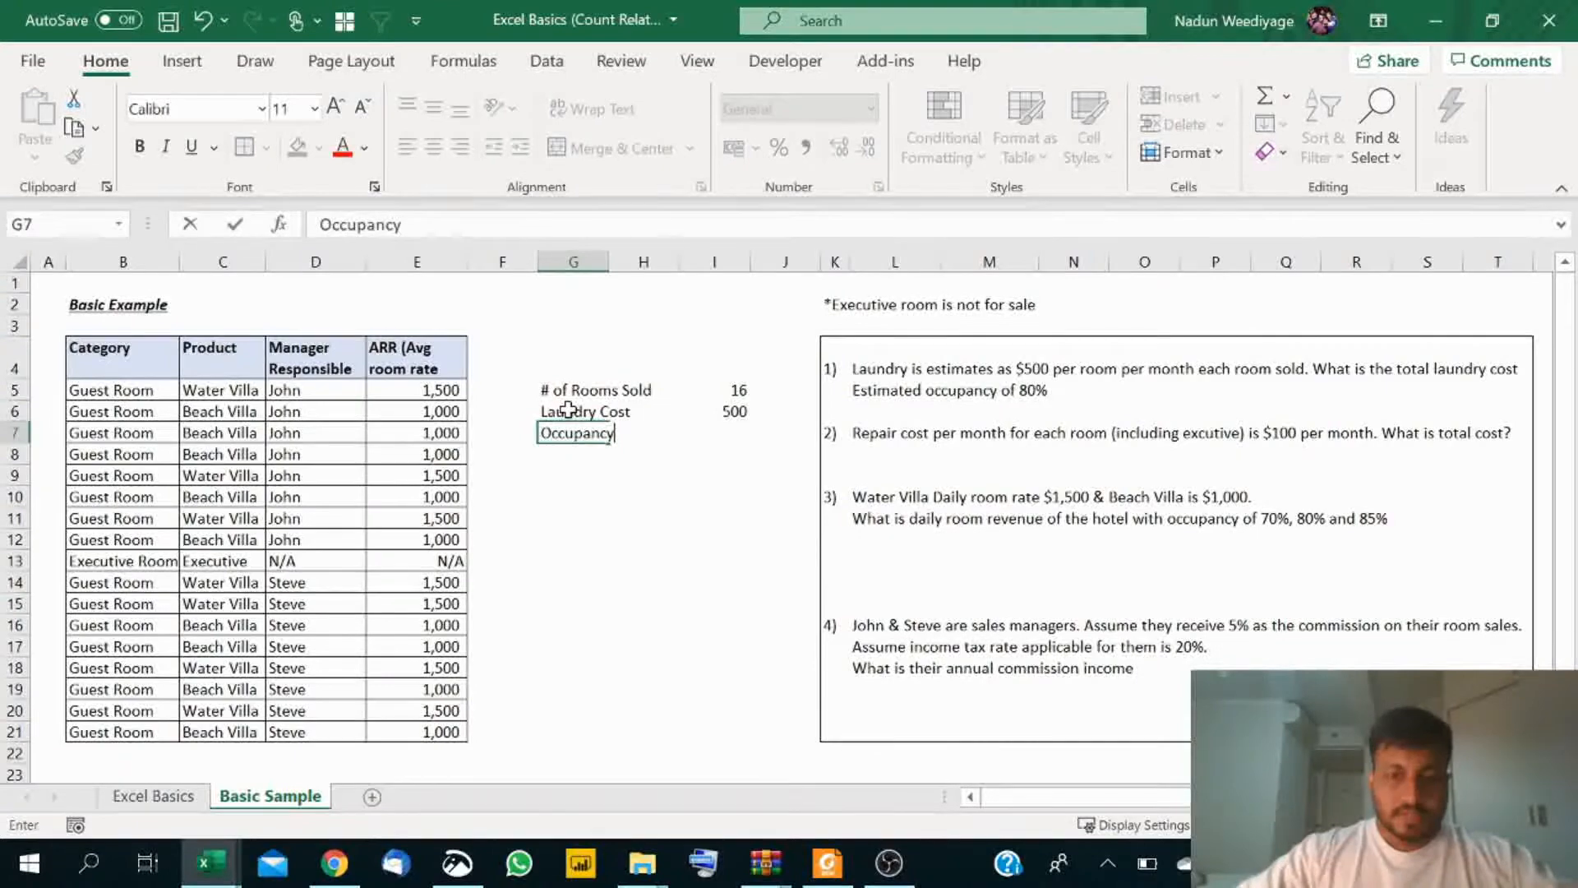
{"action": "key", "text": "Right"}
{"action": "key", "text": "Right"}
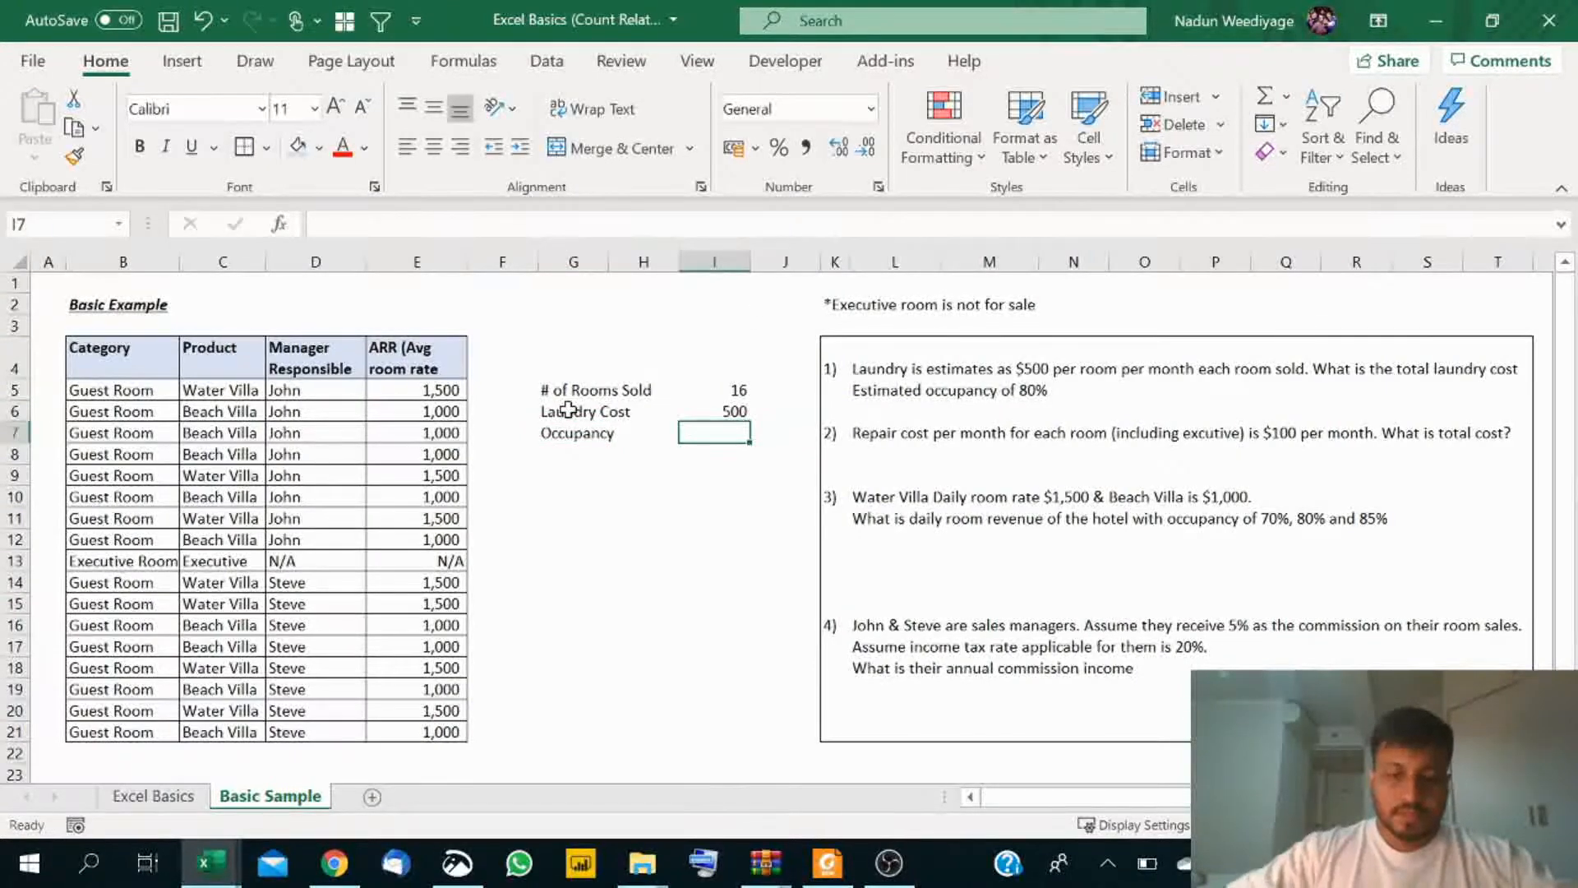
{"action": "type", "text": "80%"}
{"action": "key", "text": "Return"}
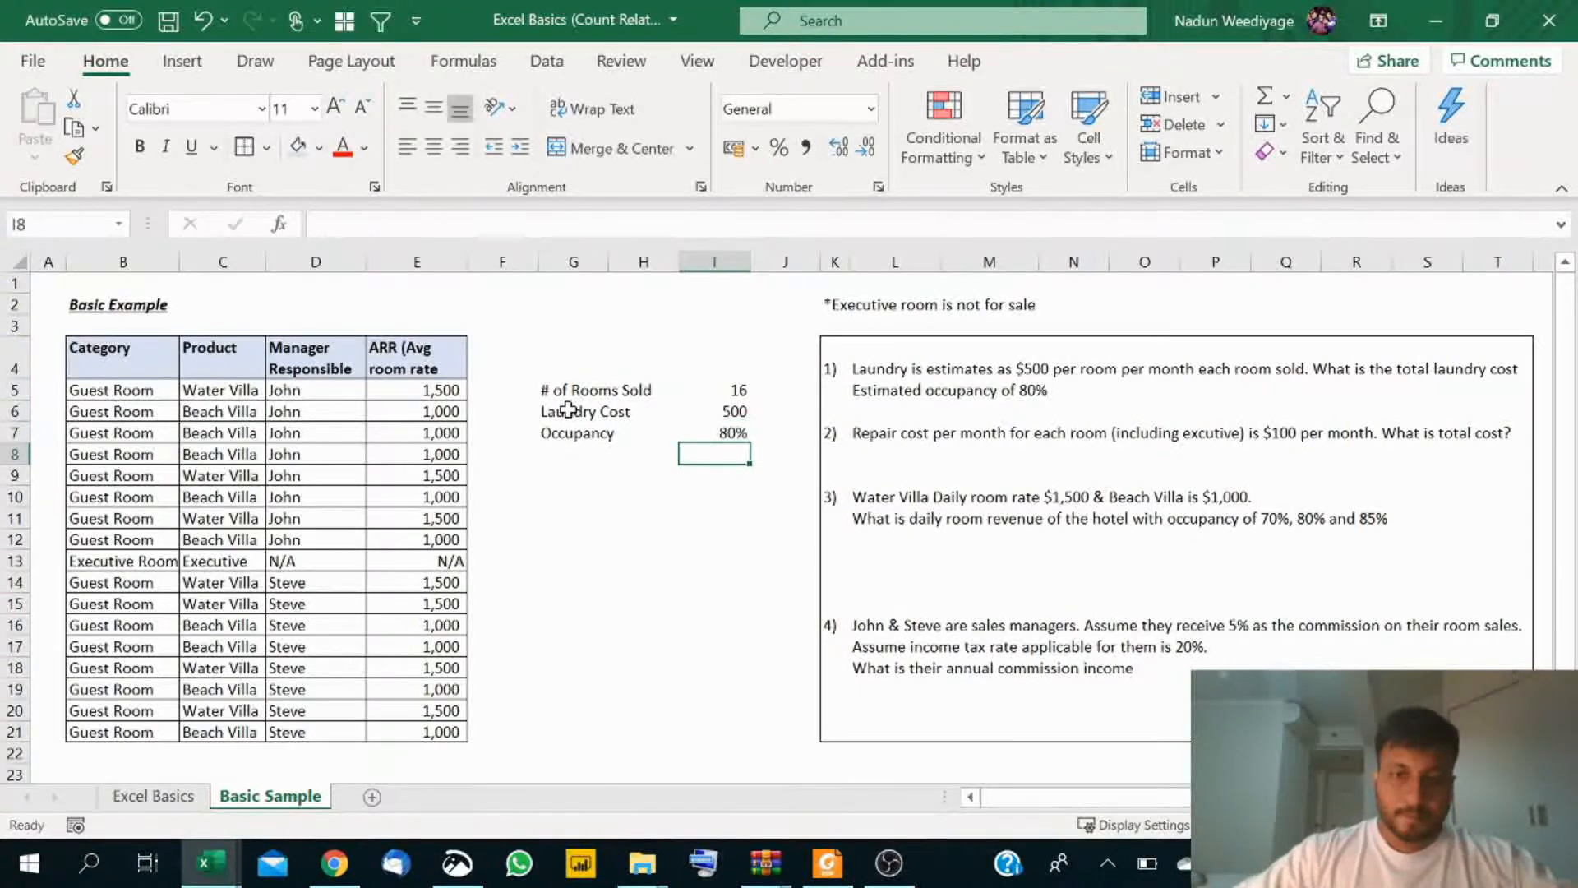
{"action": "key", "text": "Left"}
{"action": "key", "text": "Left"}
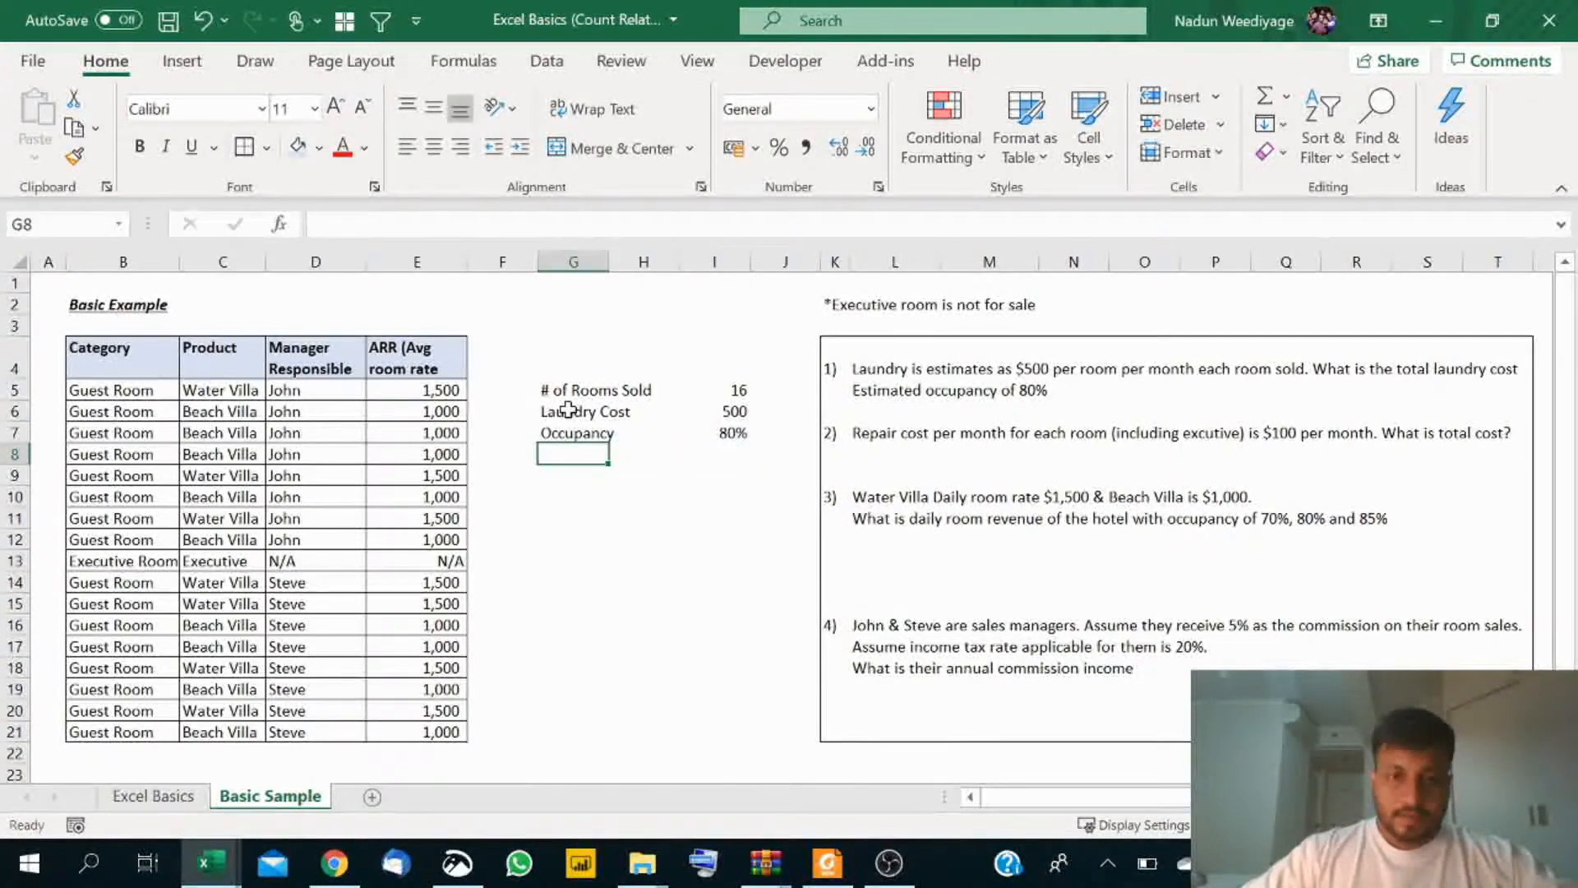
{"action": "type", "text": "Total"}
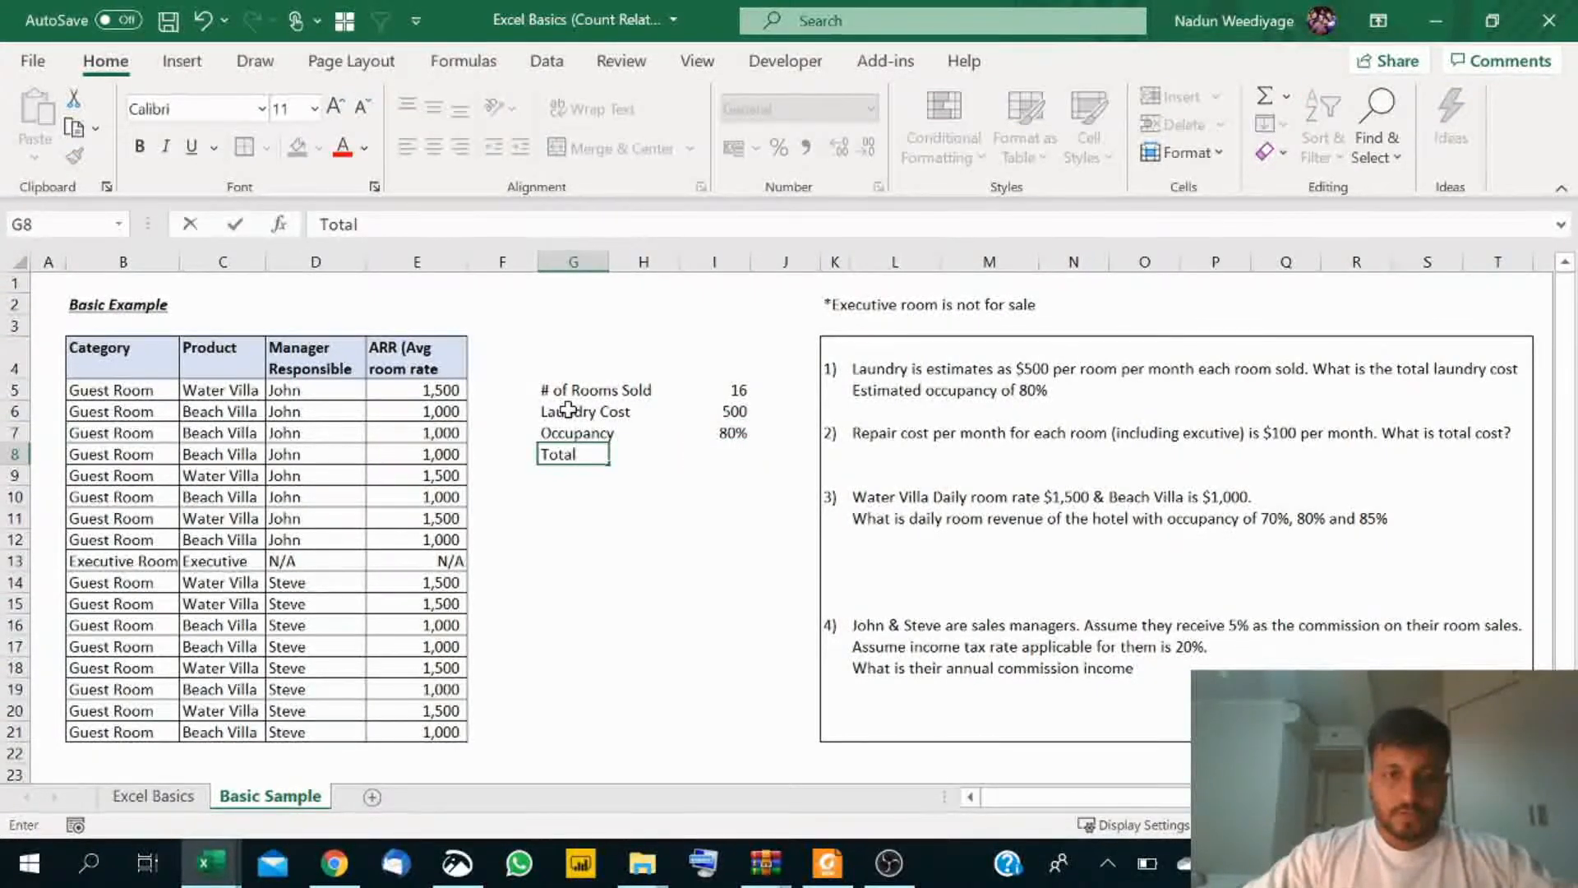
{"action": "type", "text": " Lun"}
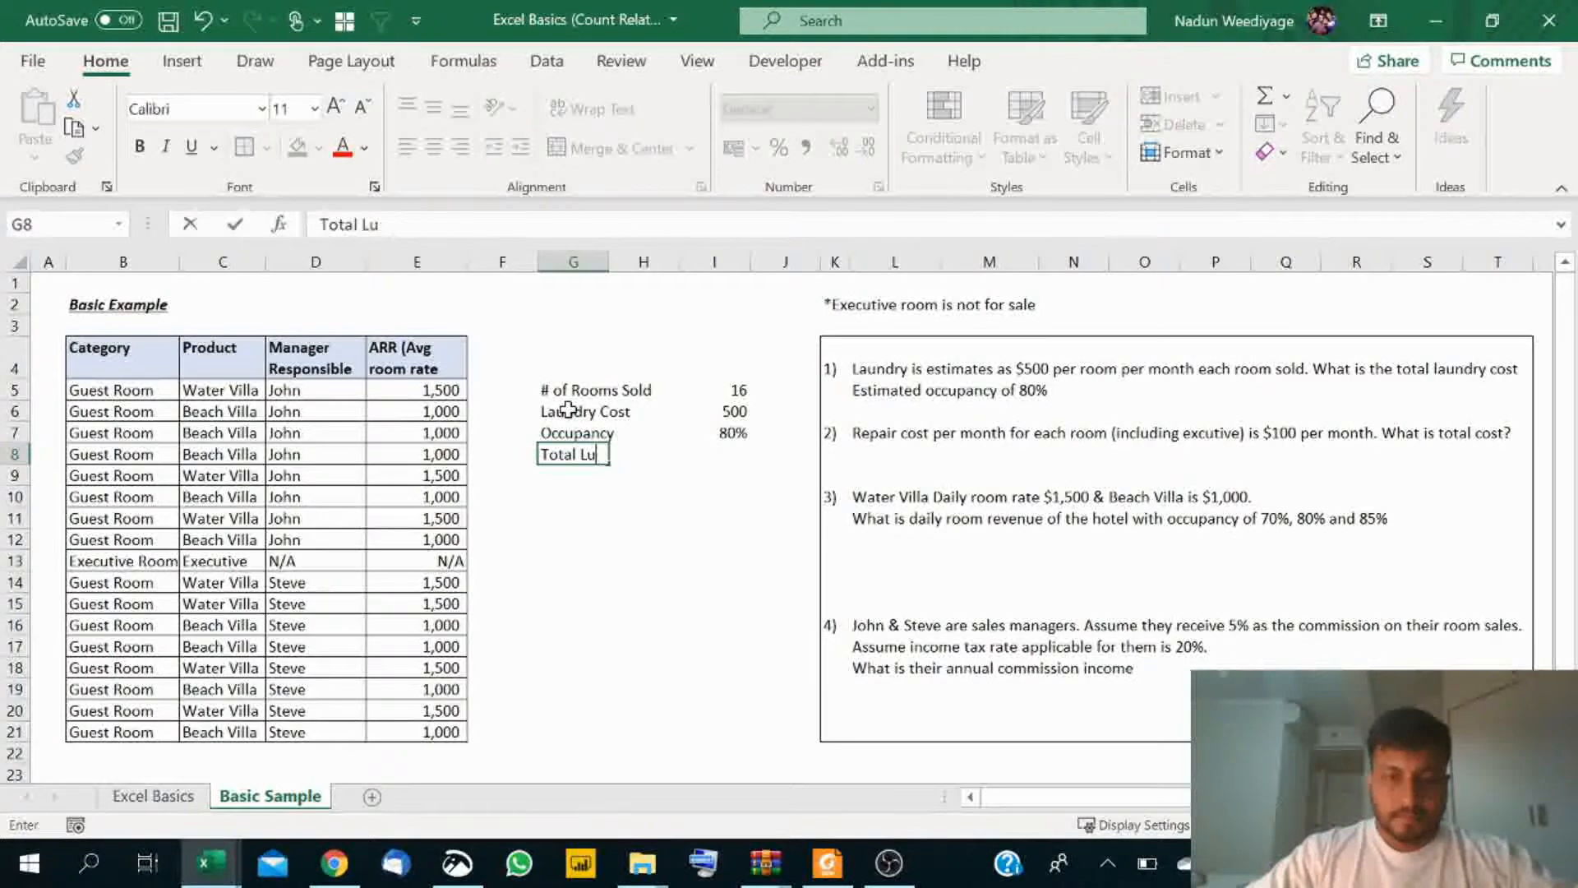
{"action": "key", "text": "BackSpace"}
{"action": "type", "text": "anundr"}
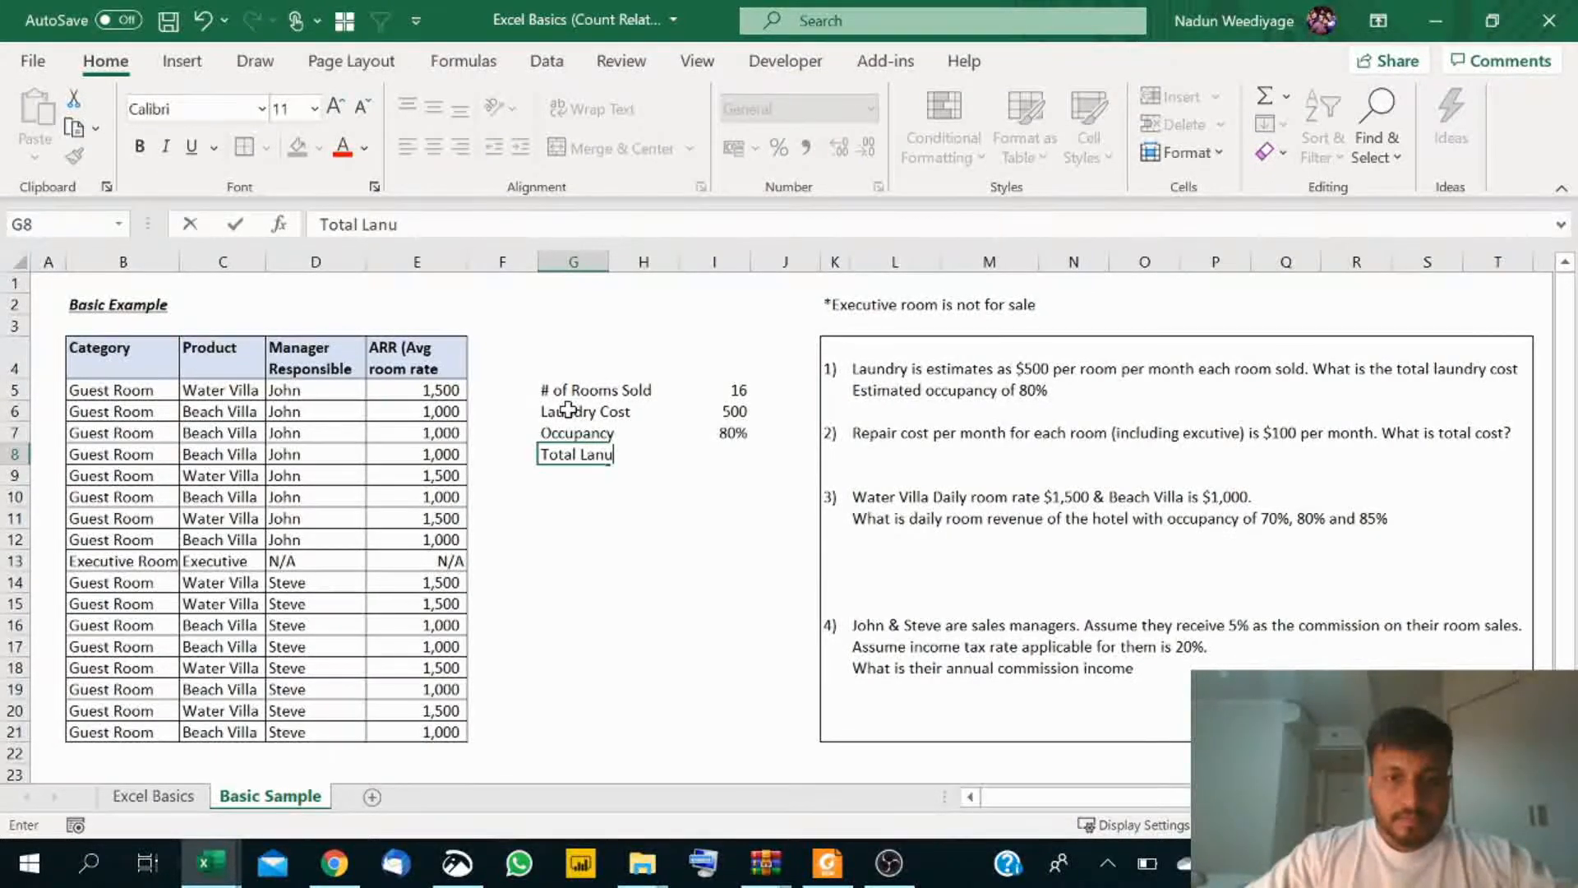
{"action": "key", "text": "BackSpace"}
{"action": "key", "text": "BackSpace"}
{"action": "key", "text": "BackSpace"}
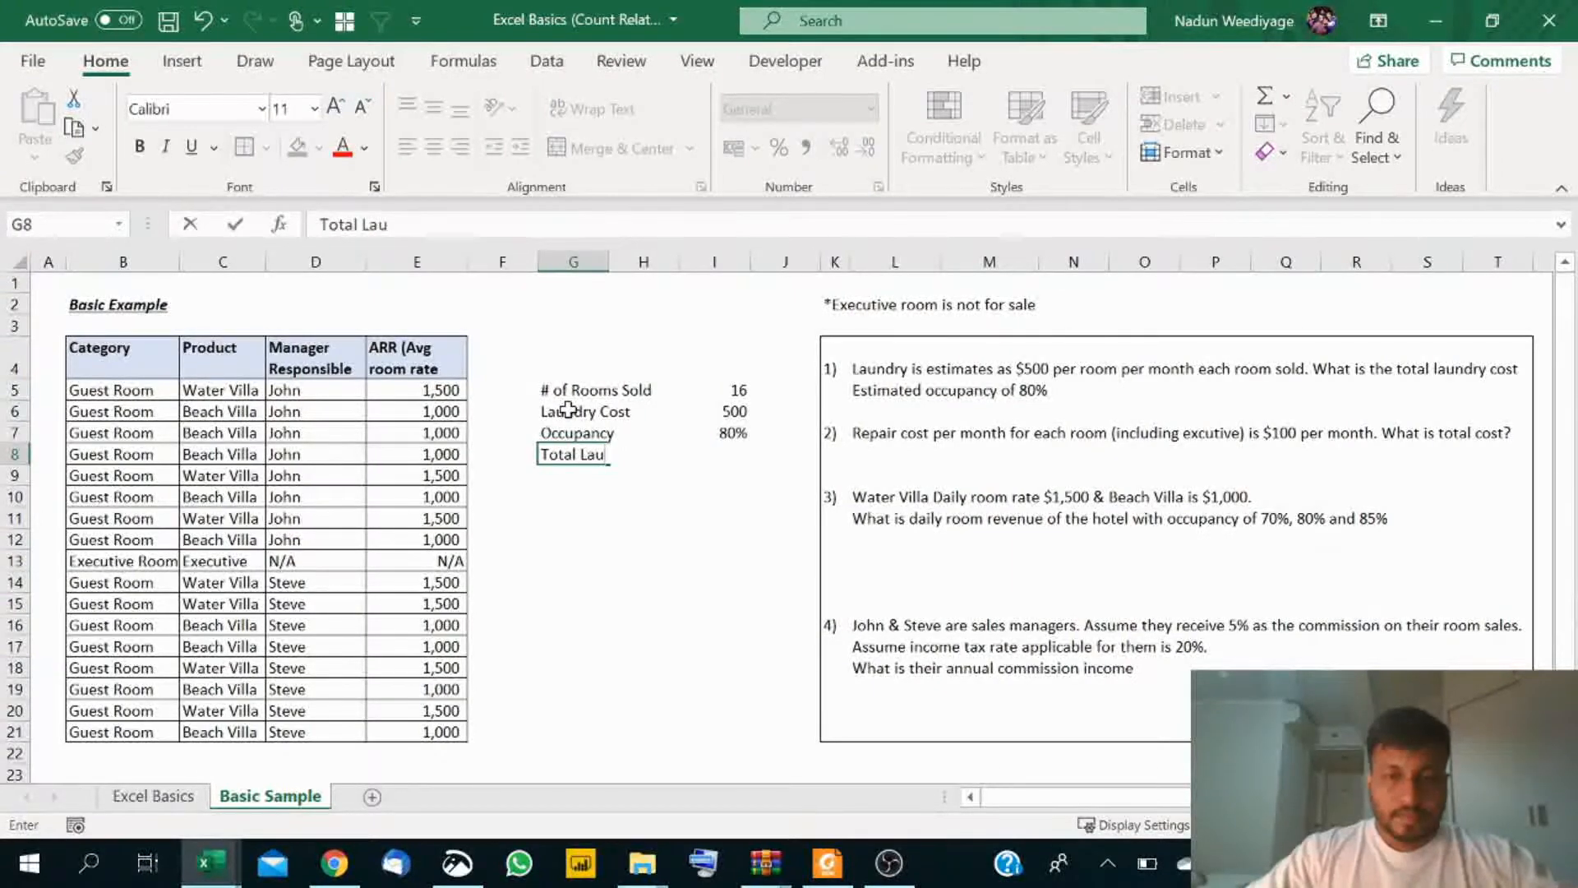
{"action": "key", "text": "Escape"}
Step: Enter the label "Total Laundry Cost" in G8, below the occupancy label
{"action": "type", "text": "To"}
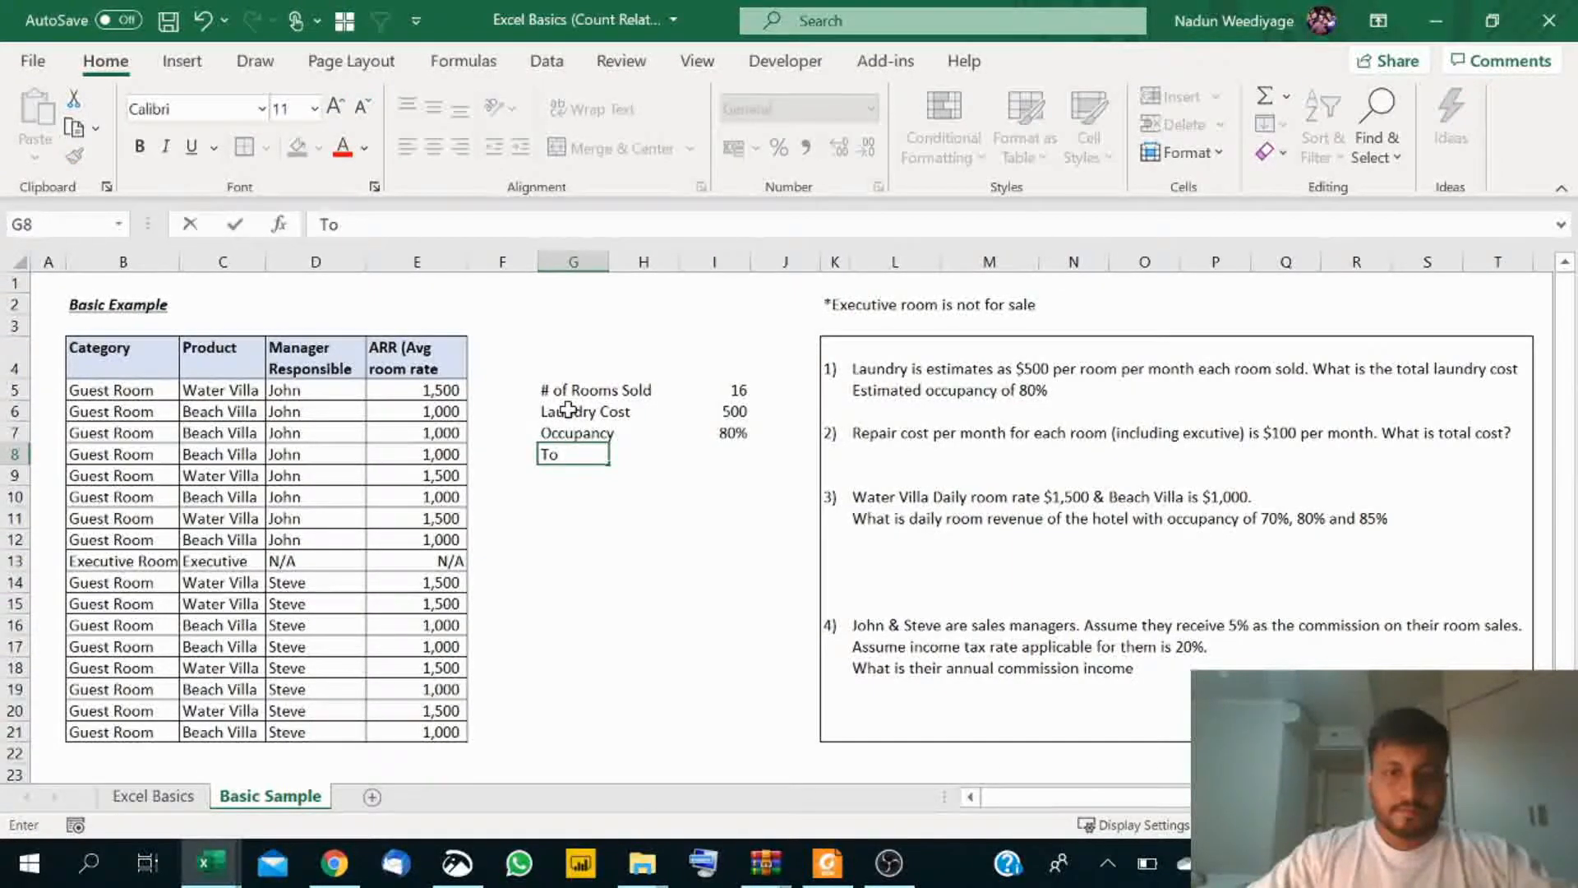
{"action": "type", "text": "tal Lau"}
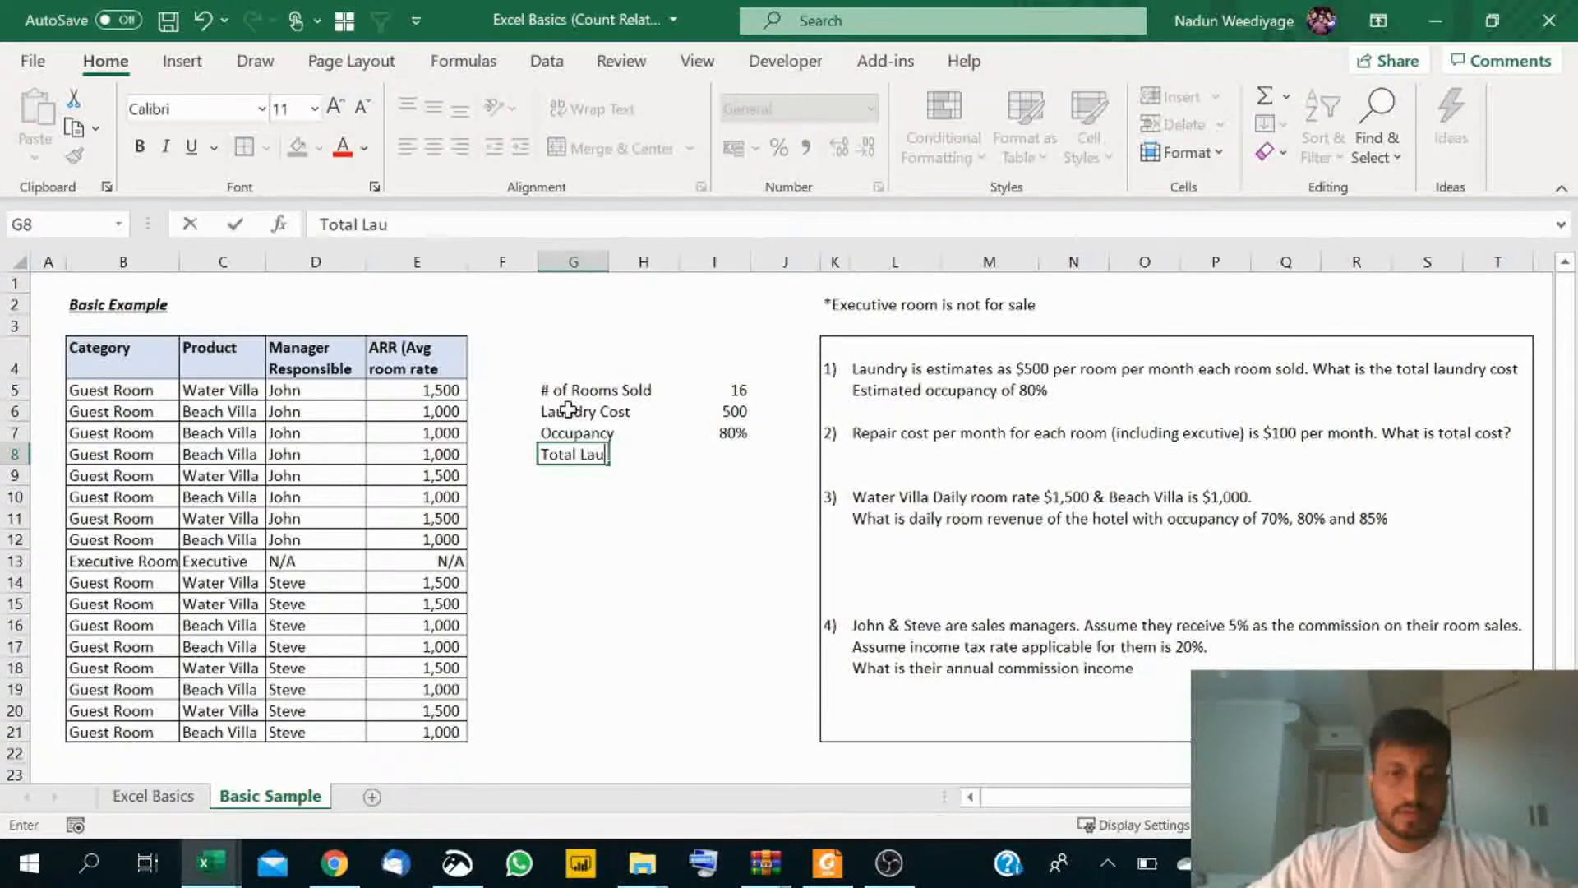
{"action": "type", "text": "ndry COst"}
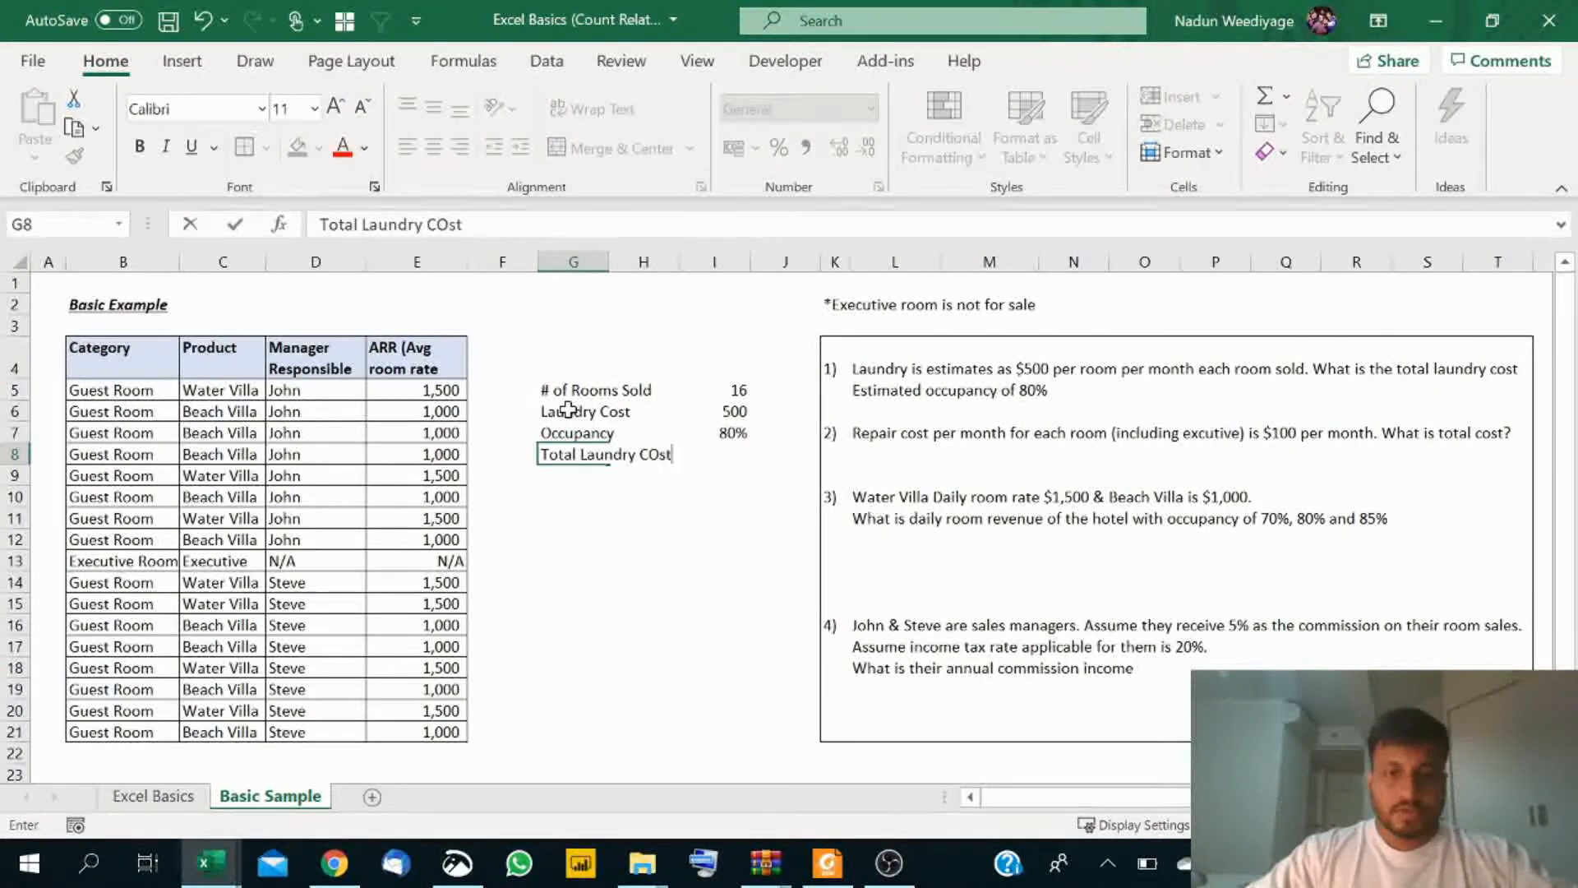
{"action": "key", "text": "Return"}
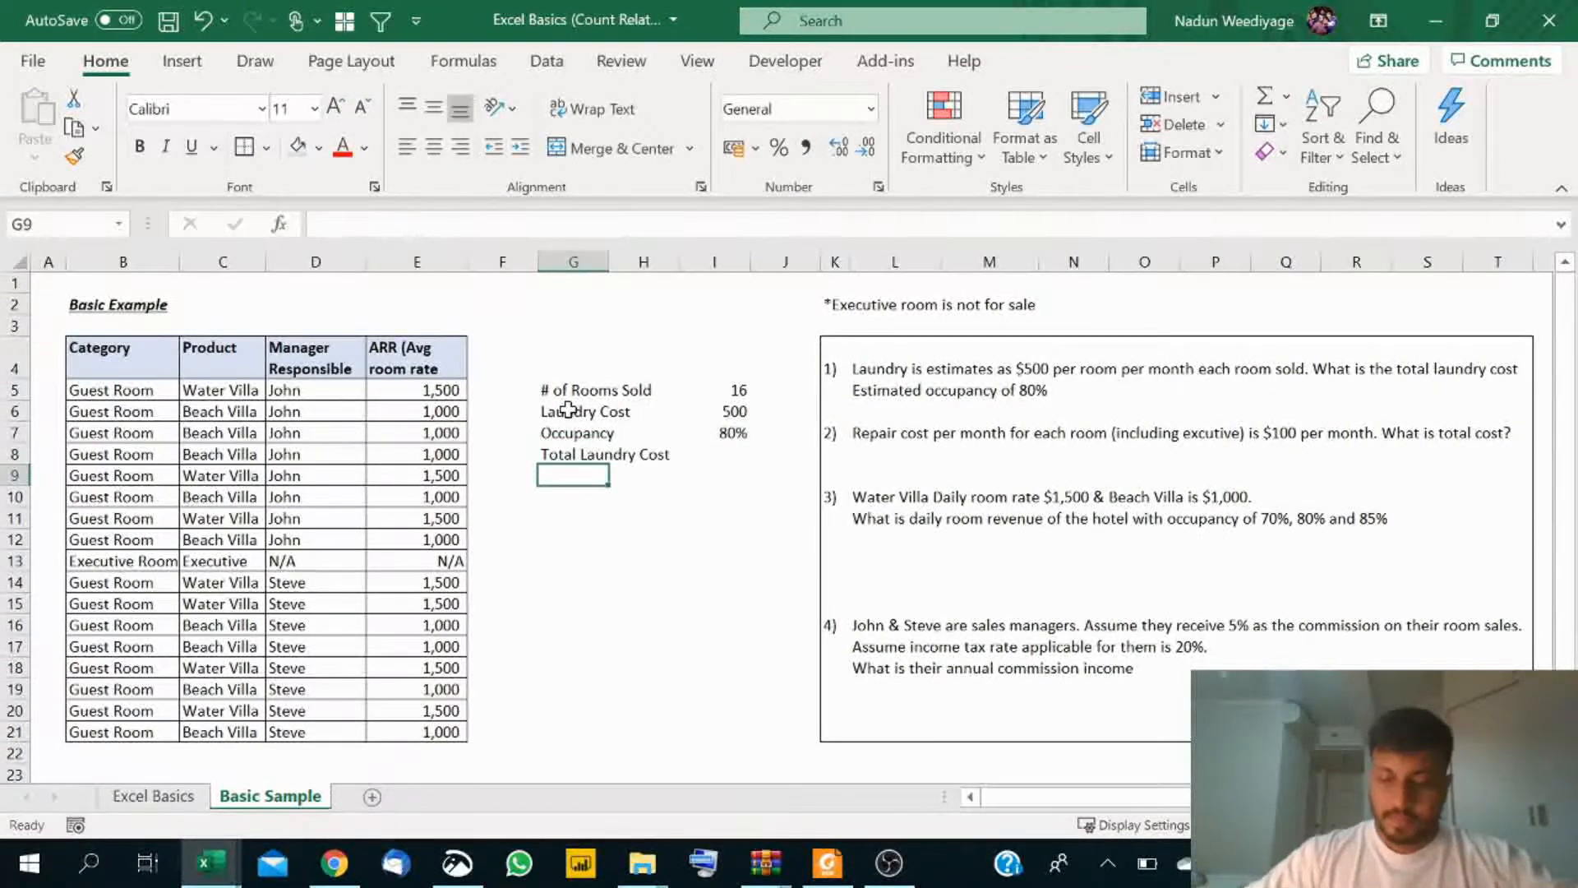
Step: Calculate the total laundry cost in I8 with the formula =I5*I6*I7
{"action": "key", "text": "Up"}
{"action": "key", "text": "Right"}
{"action": "key", "text": "Right"}
{"action": "type", "text": "="}
{"action": "key", "text": "Up"}
{"action": "key", "text": "Up"}
{"action": "key", "text": "Up"}
{"action": "type", "text": "*"}
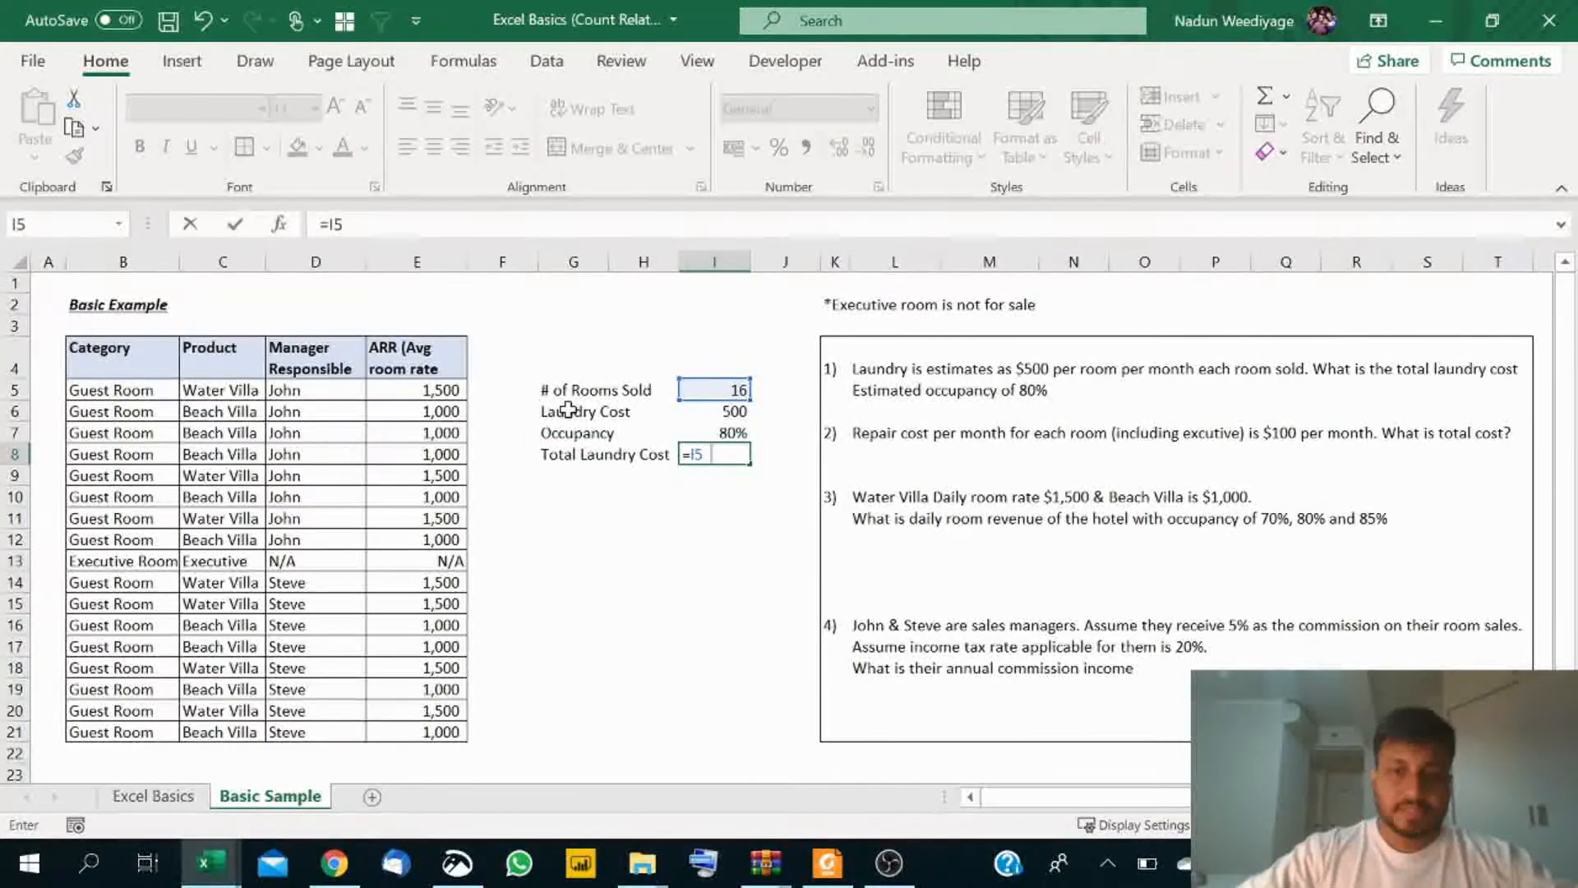
{"action": "key", "text": "Up"}
{"action": "key", "text": "Up"}
{"action": "type", "text": "*"}
{"action": "key", "text": "Up"}
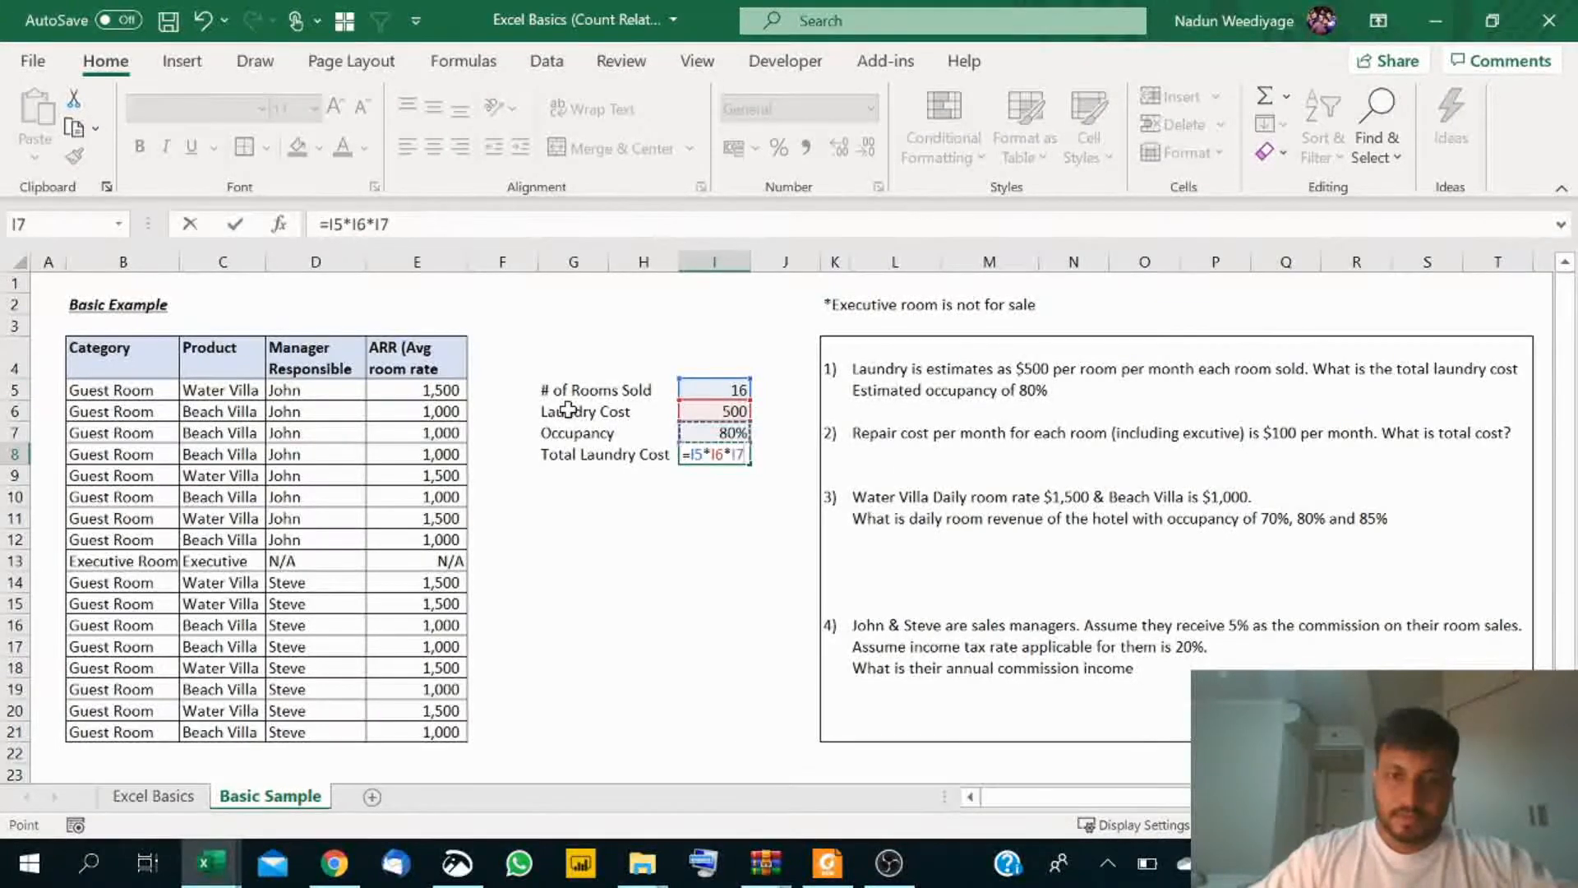
{"action": "key", "text": "Return"}
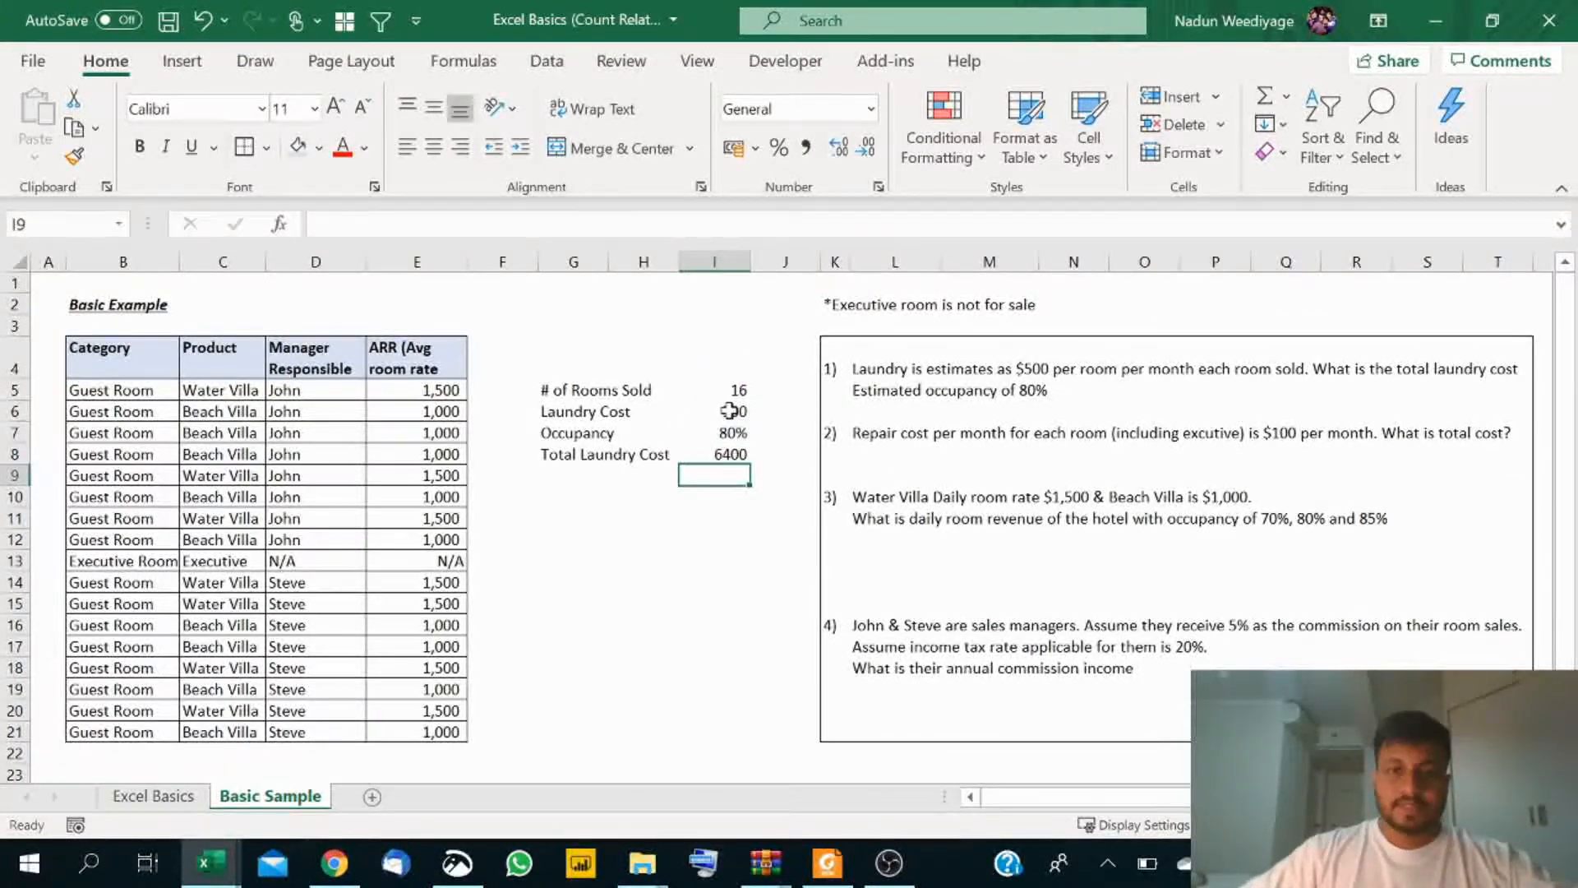
Step: Format the total laundry cost in I8 with a thousands separator and no decimal places
{"action": "left_click", "coordinate": [734, 456]}
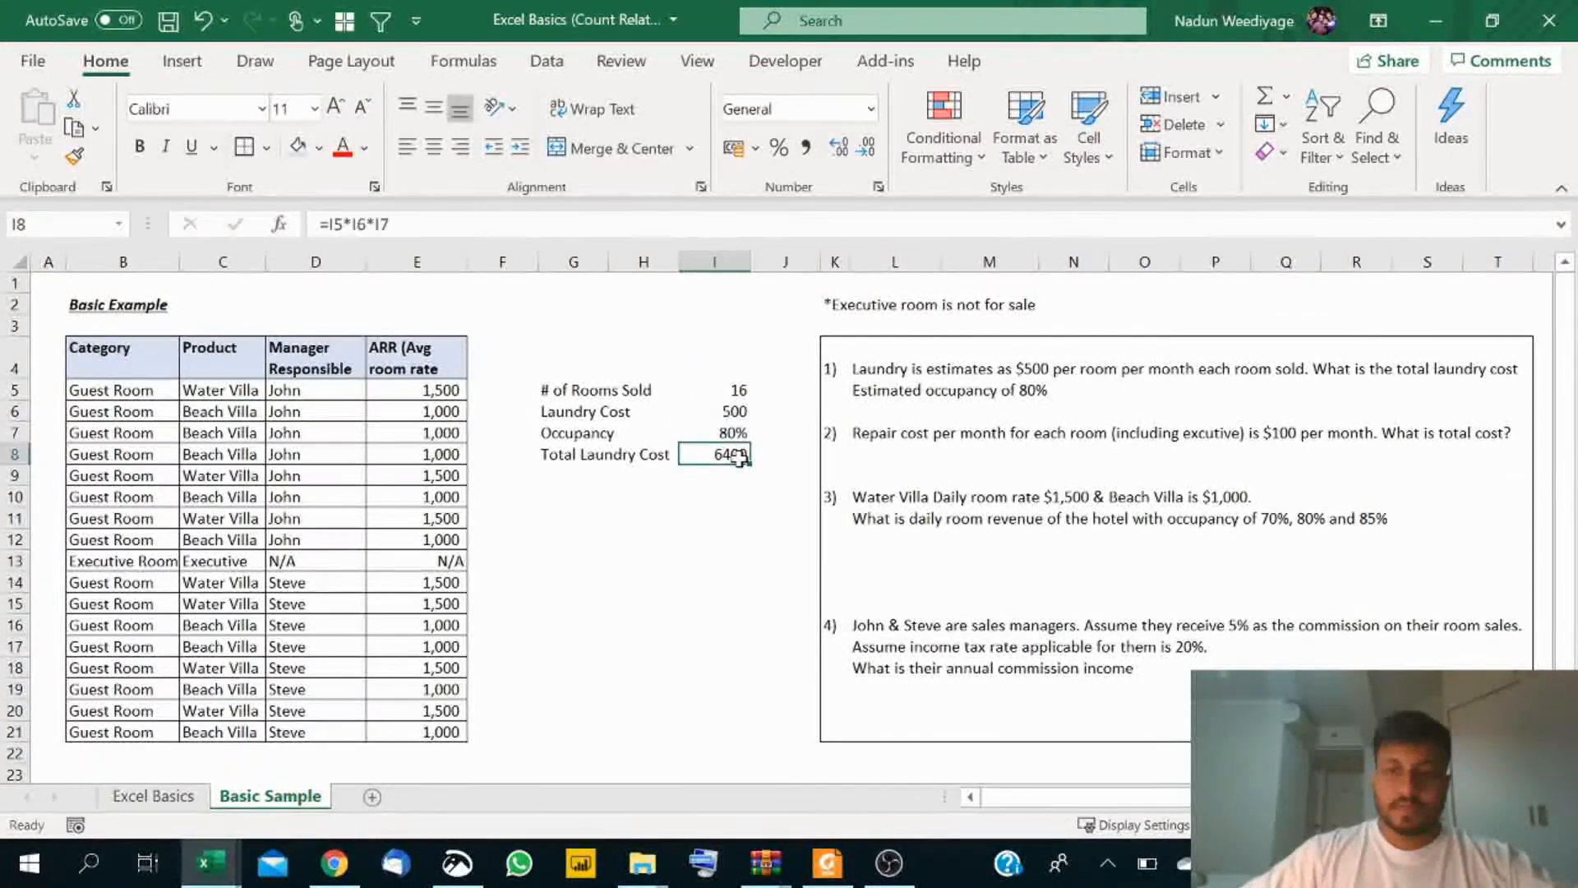
{"action": "left_click", "coordinate": [806, 148]}
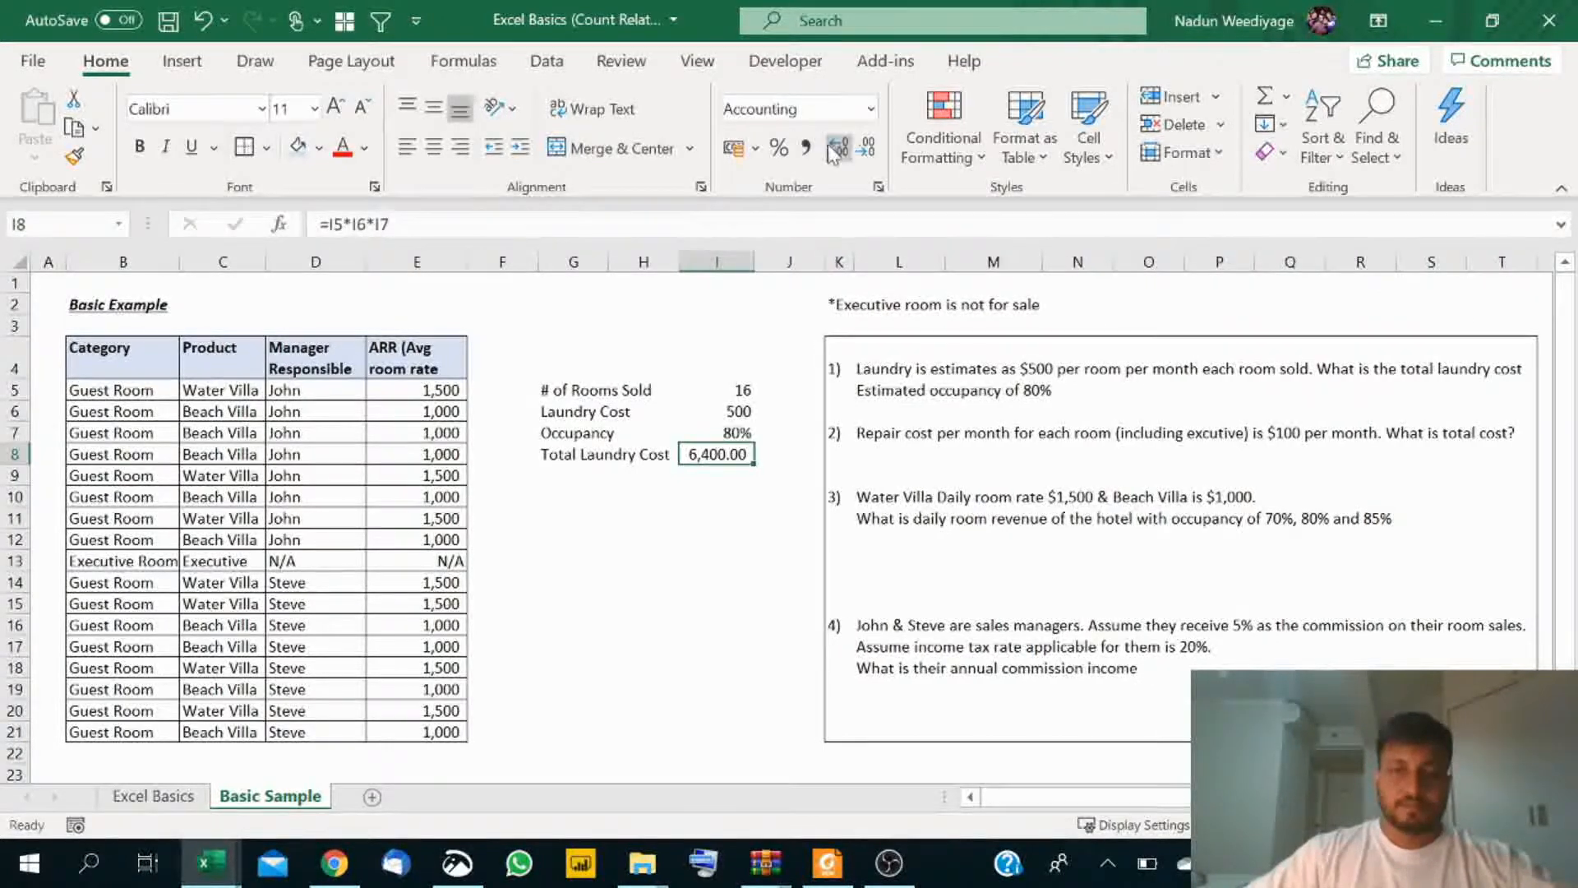
{"action": "left_click", "coordinate": [866, 148]}
{"action": "left_click", "coordinate": [865, 147]}
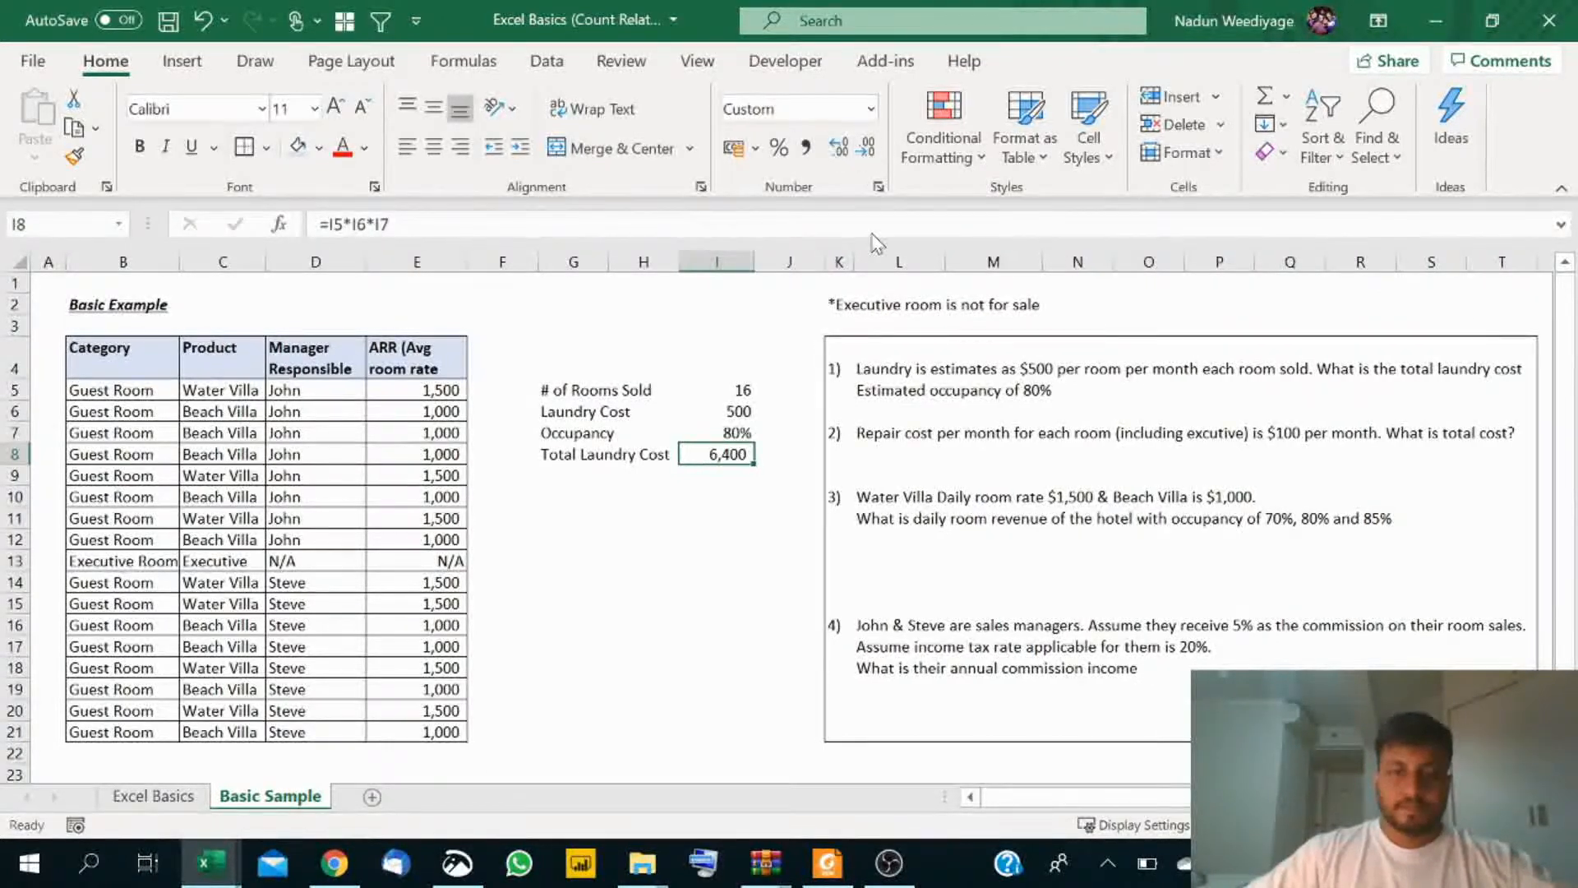
Step: Try numbering the laundry calculation with "1)" in G4, and undo the entry
{"action": "left_click", "coordinate": [594, 495]}
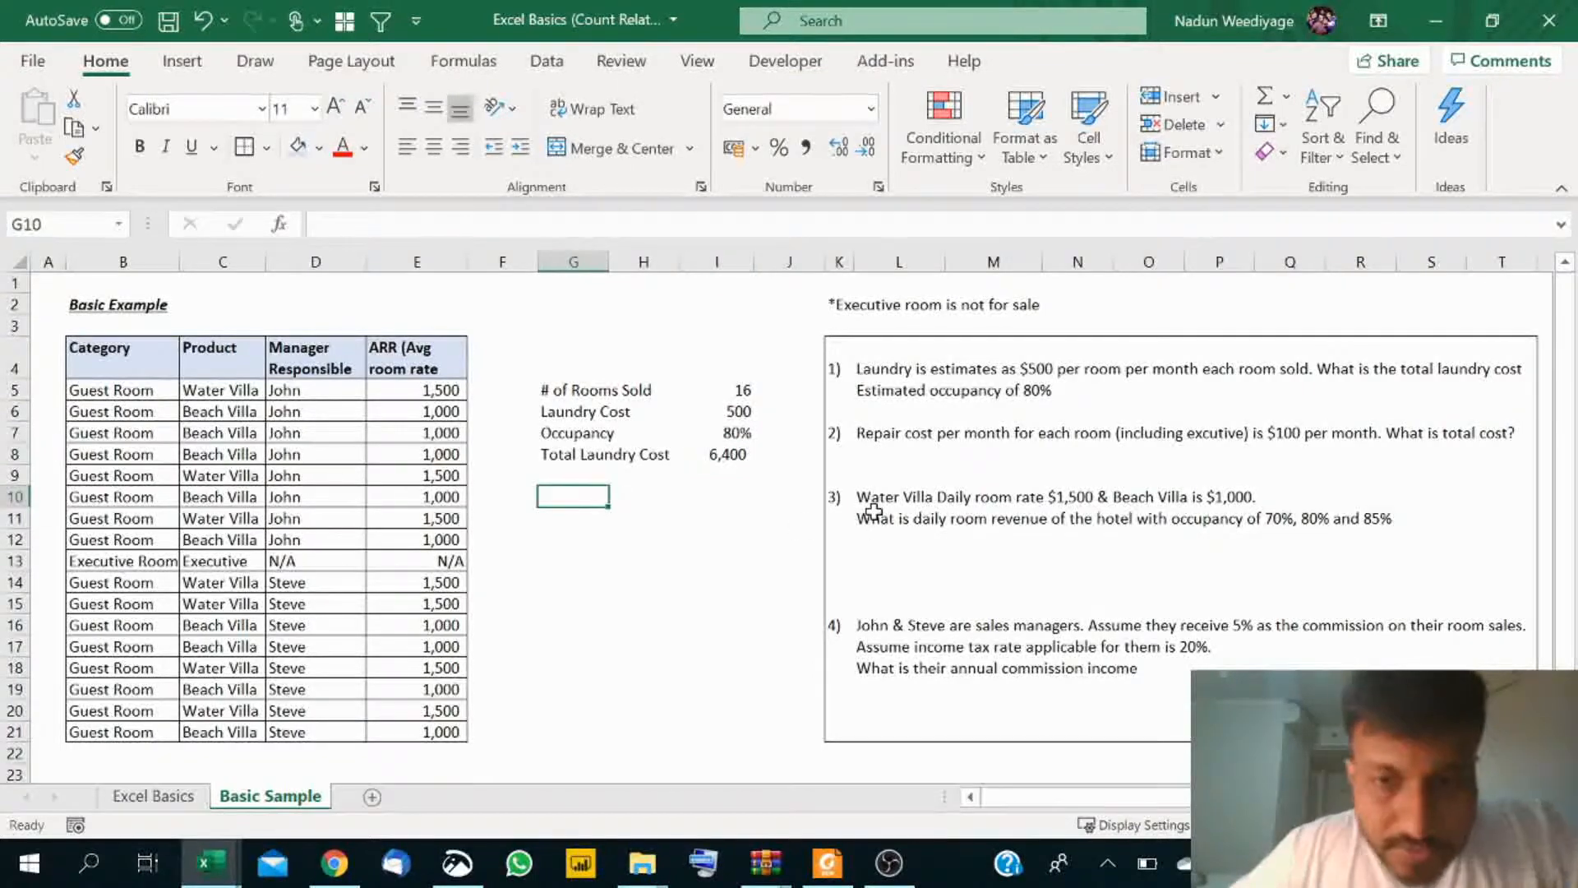
{"action": "left_click", "coordinate": [553, 356]}
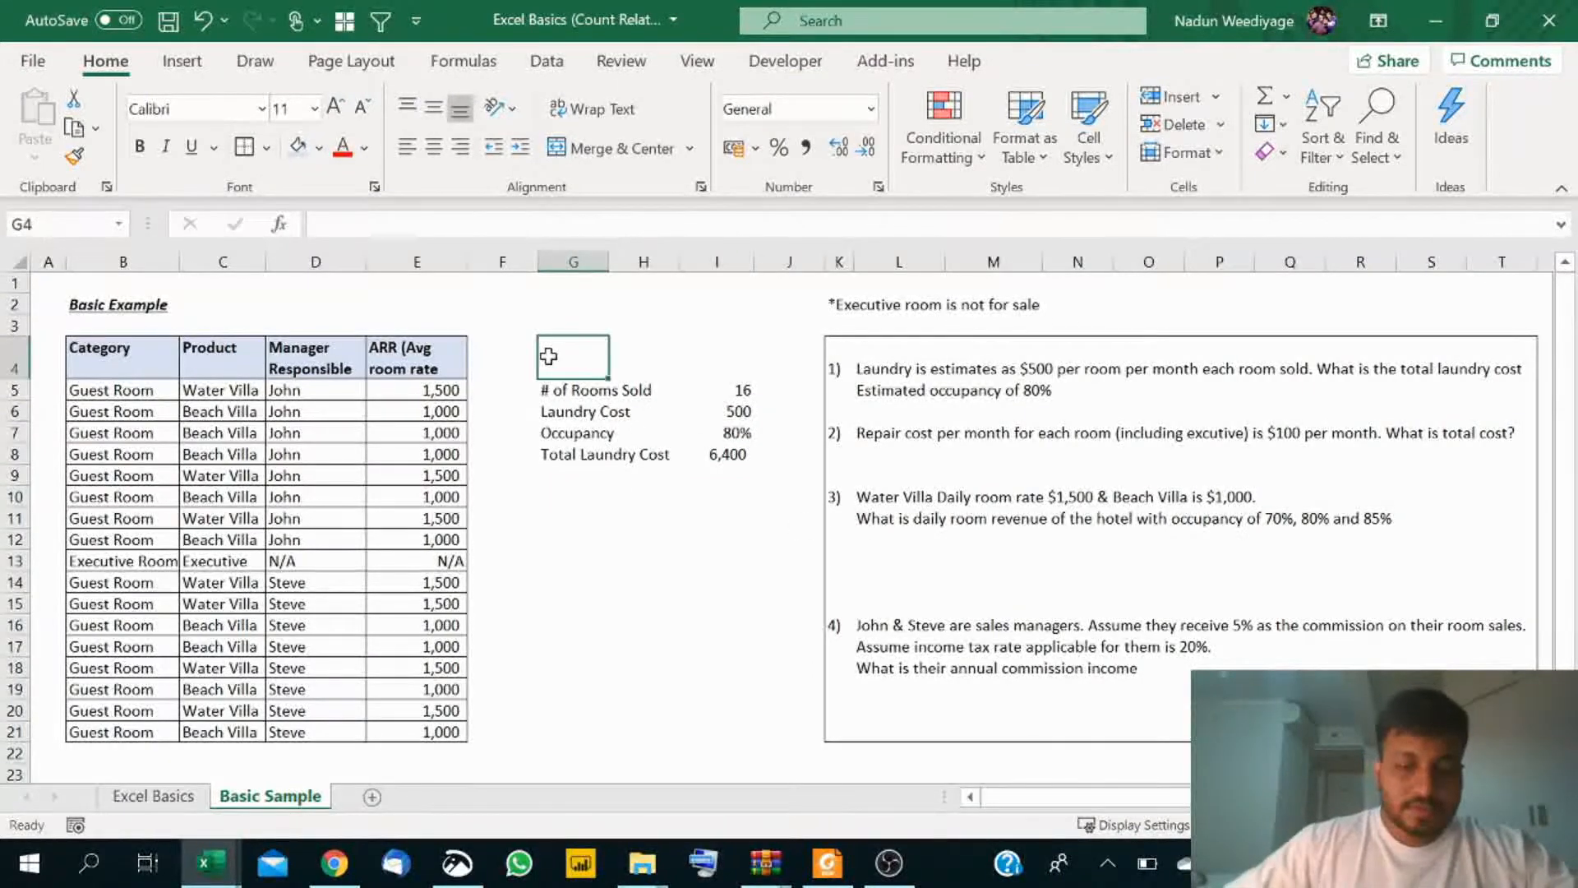
{"action": "type", "text": "2"}
{"action": "key", "text": "BackSpace"}
{"action": "type", "text": "1"}
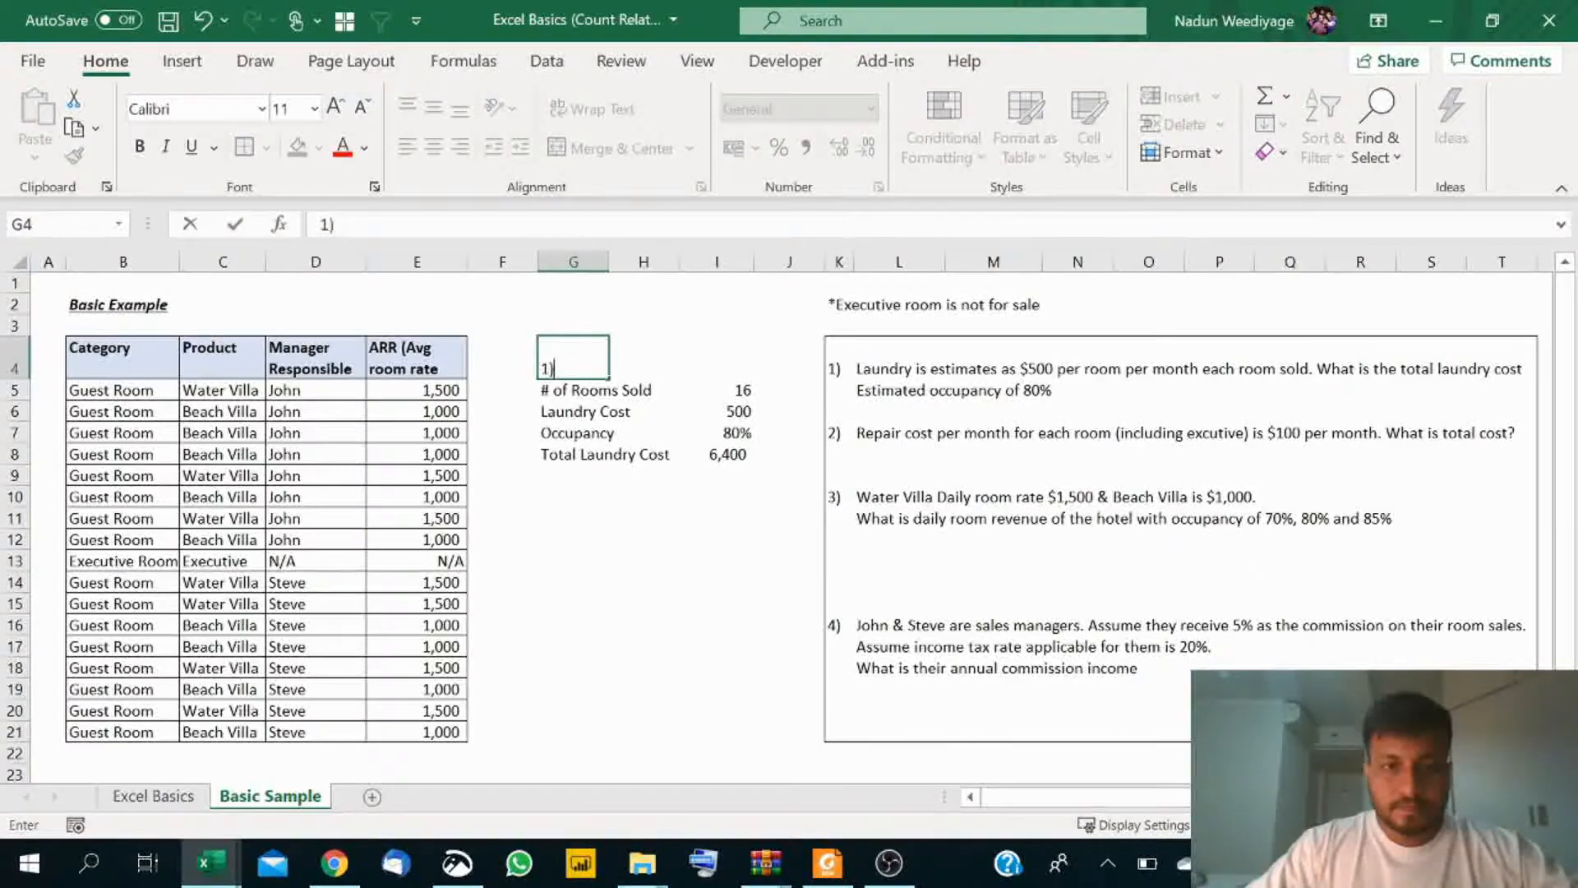
{"action": "type", "text": ")"}
{"action": "key", "text": "Return"}
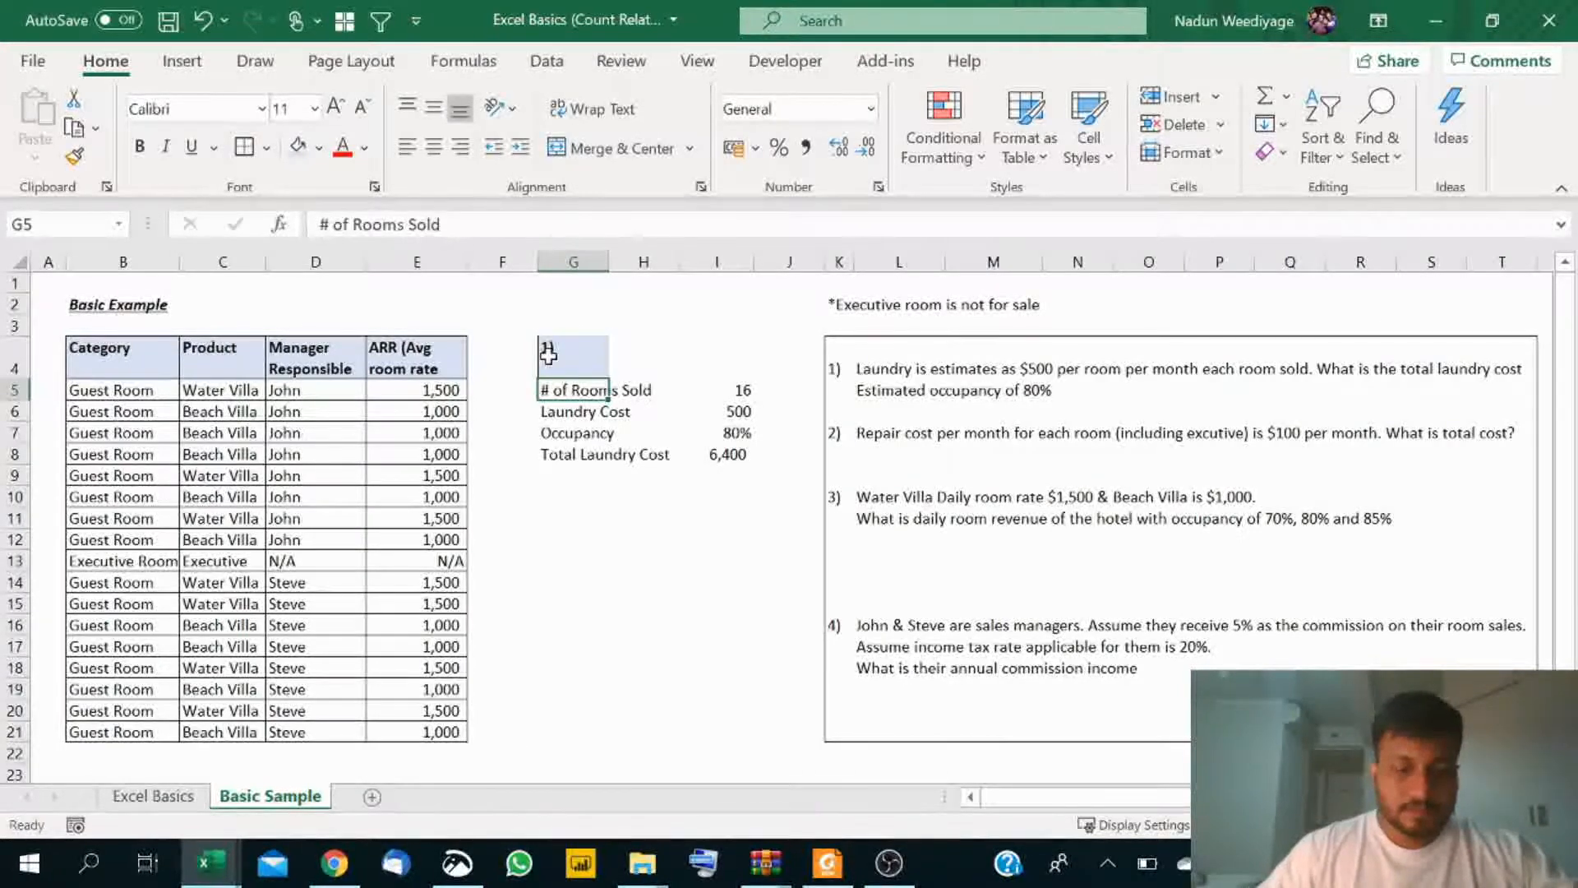
{"action": "key", "text": "ctrl+z"}
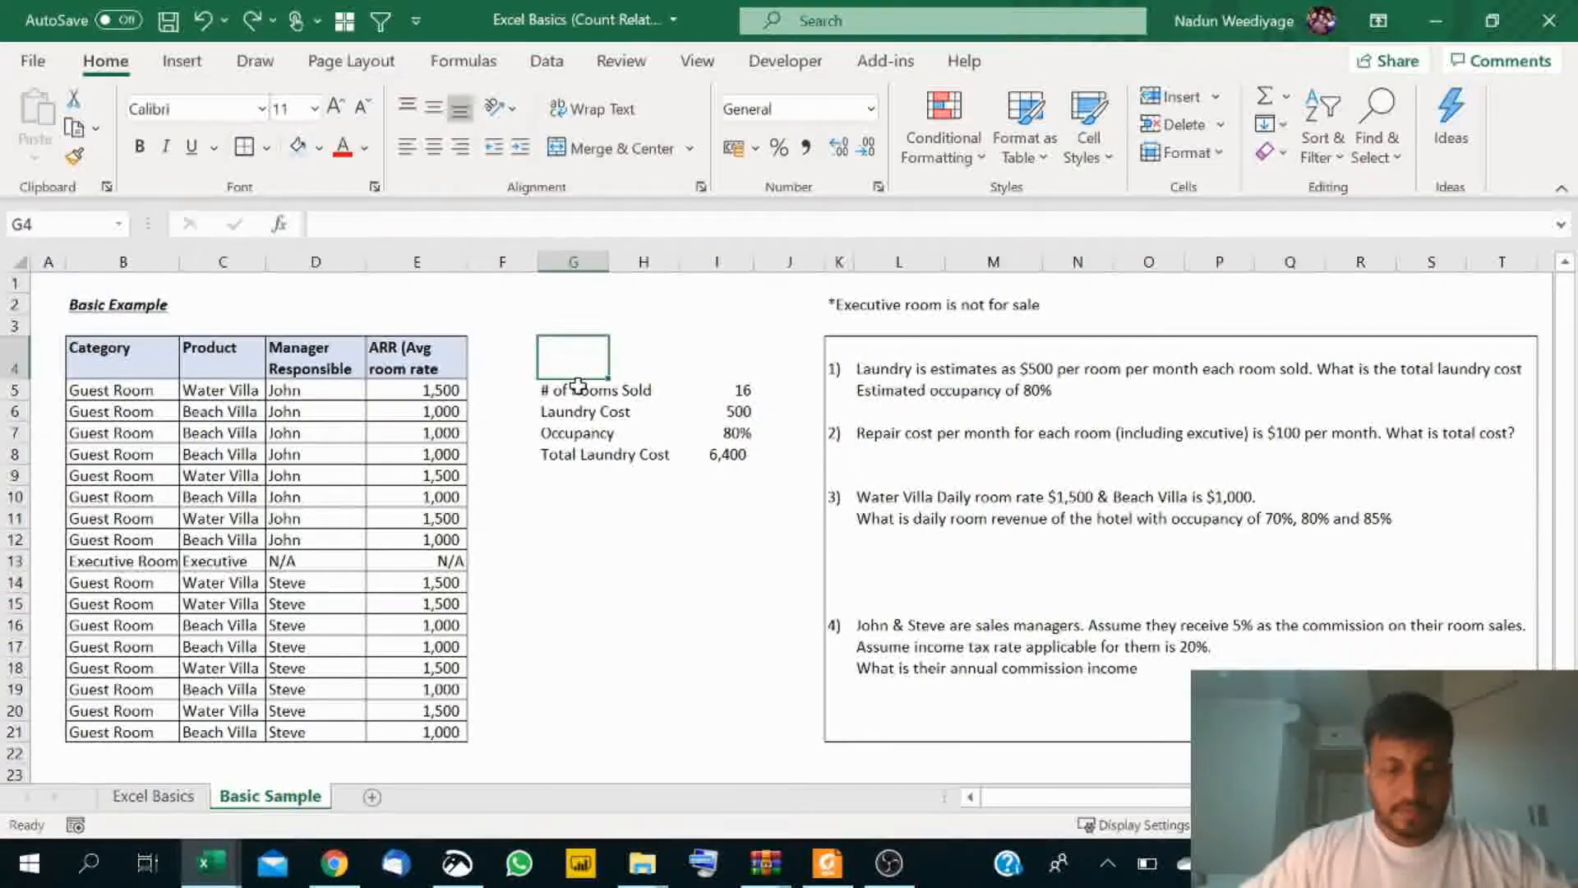
Step: Insert a new column before the laundry labels in column G and narrow it to hold question numbers
{"action": "left_click", "coordinate": [520, 390]}
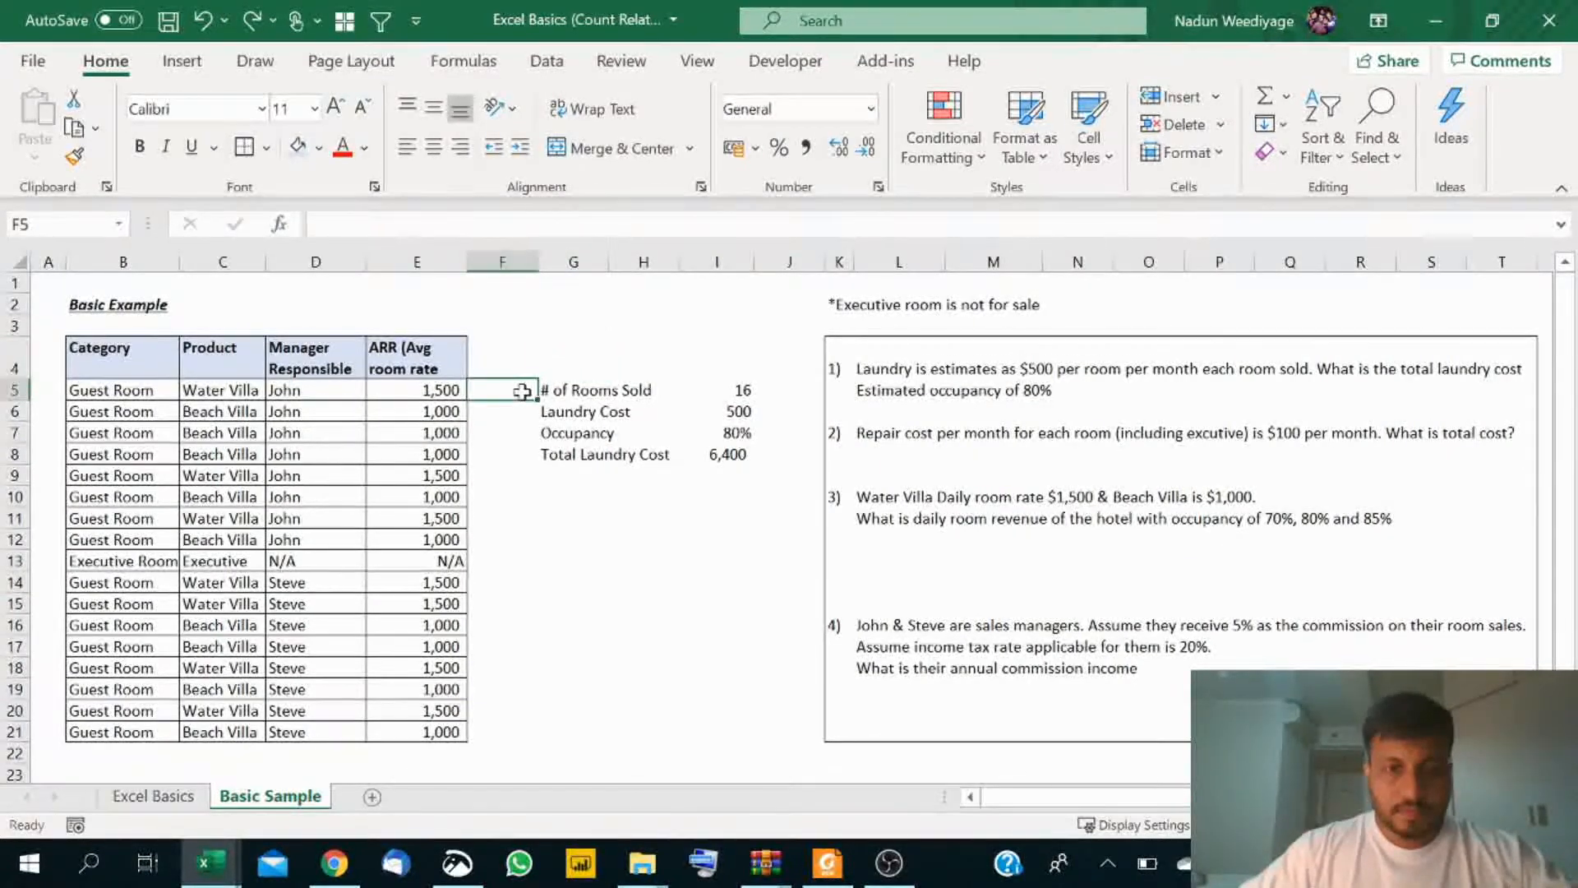
{"action": "left_click", "coordinate": [564, 261]}
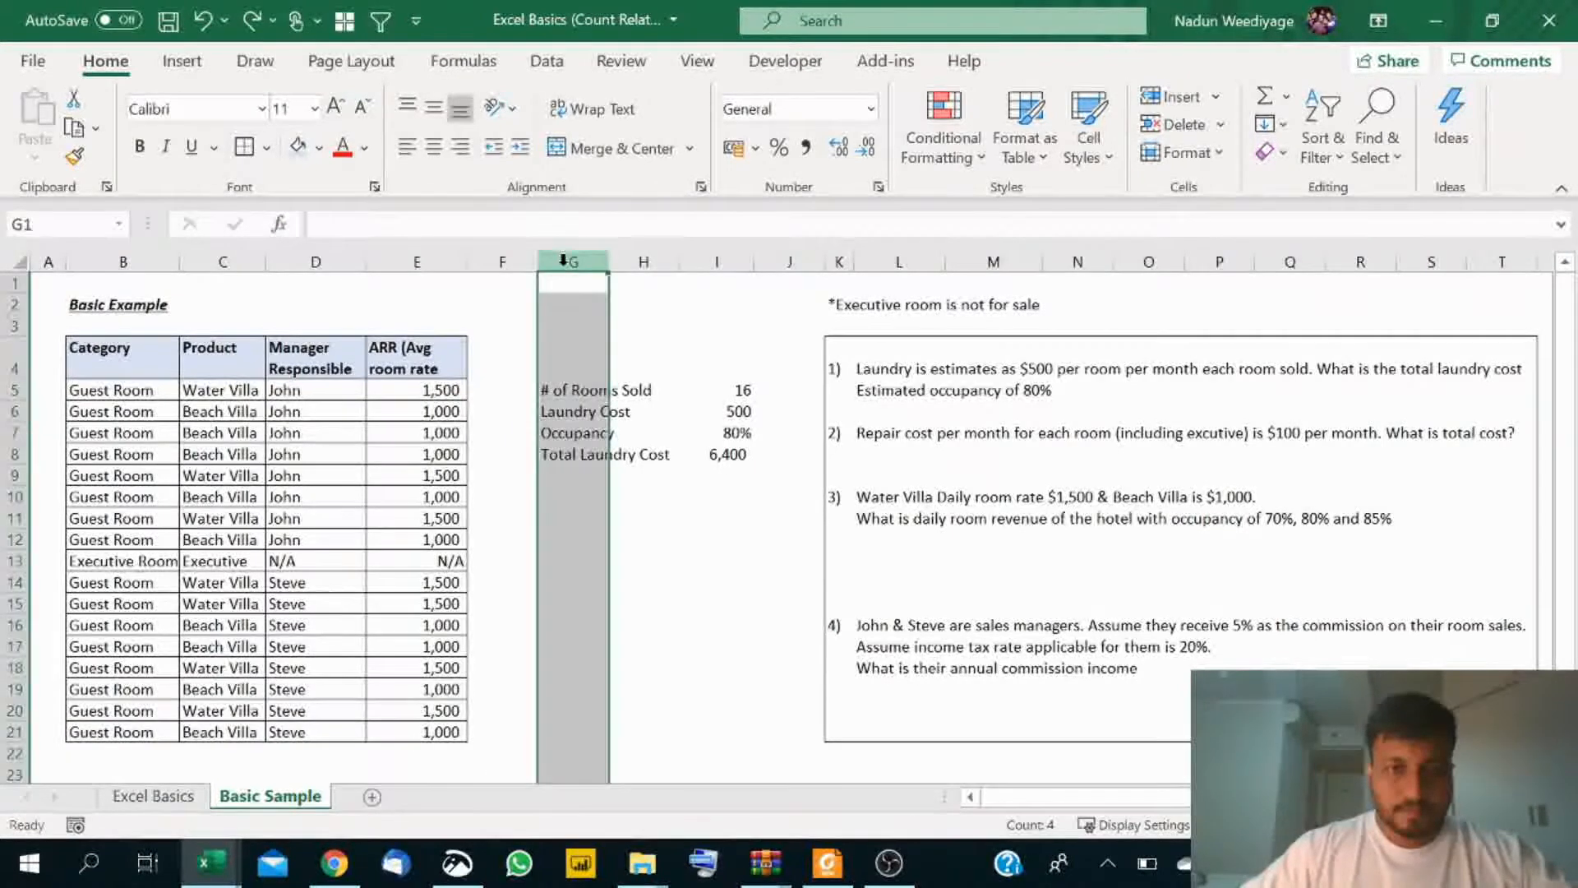
{"action": "key", "text": "ctrl+shift+plus"}
{"action": "left_click_drag", "start_coordinate": [615, 268], "coordinate": [573, 264]}
Step: Number the laundry calculation "1)" in G5 and start the second answer with "2)" in G10
{"action": "left_click", "coordinate": [553, 393]}
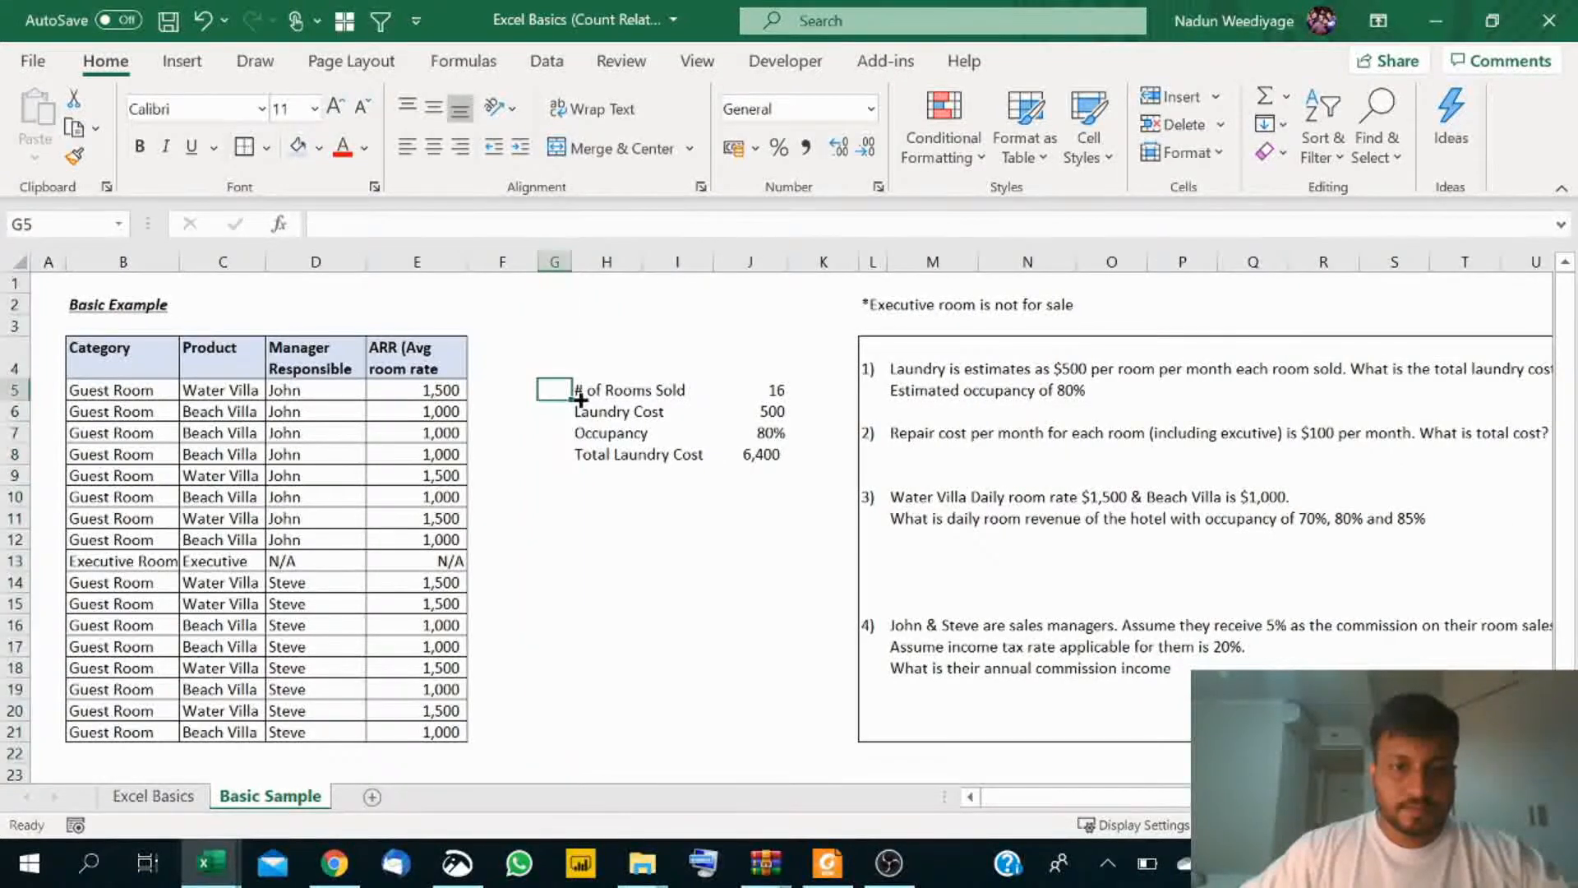
{"action": "type", "text": "1)"}
{"action": "key", "text": "Return"}
{"action": "key", "text": "Return"}
{"action": "key", "text": "Return"}
{"action": "key", "text": "Return"}
{"action": "key", "text": "Return"}
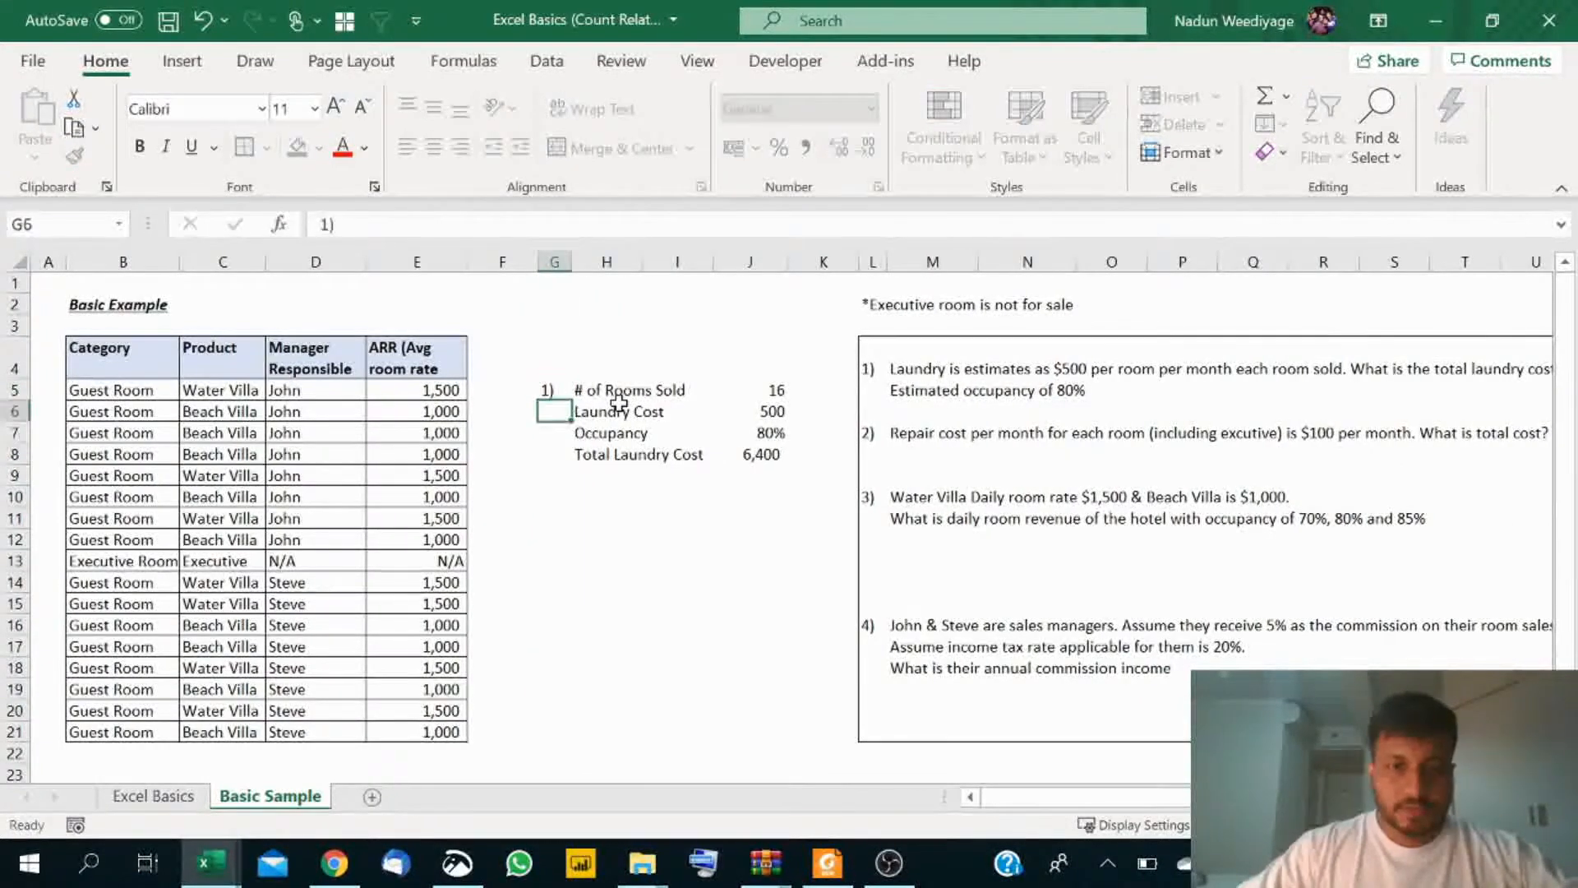
{"action": "type", "text": "2"}
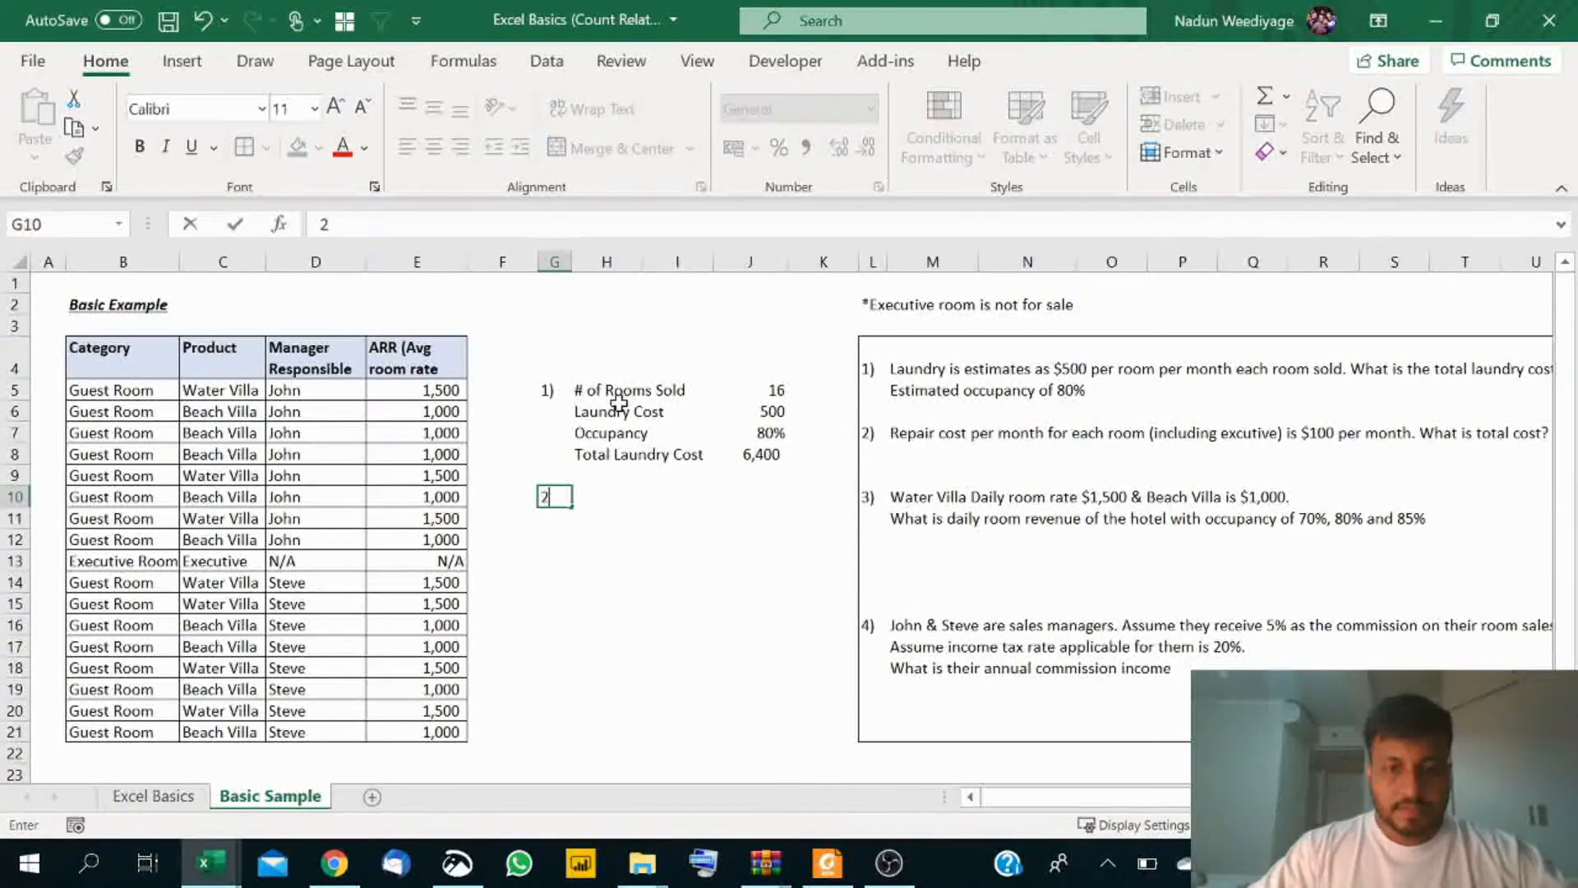
{"action": "key", "text": "Return"}
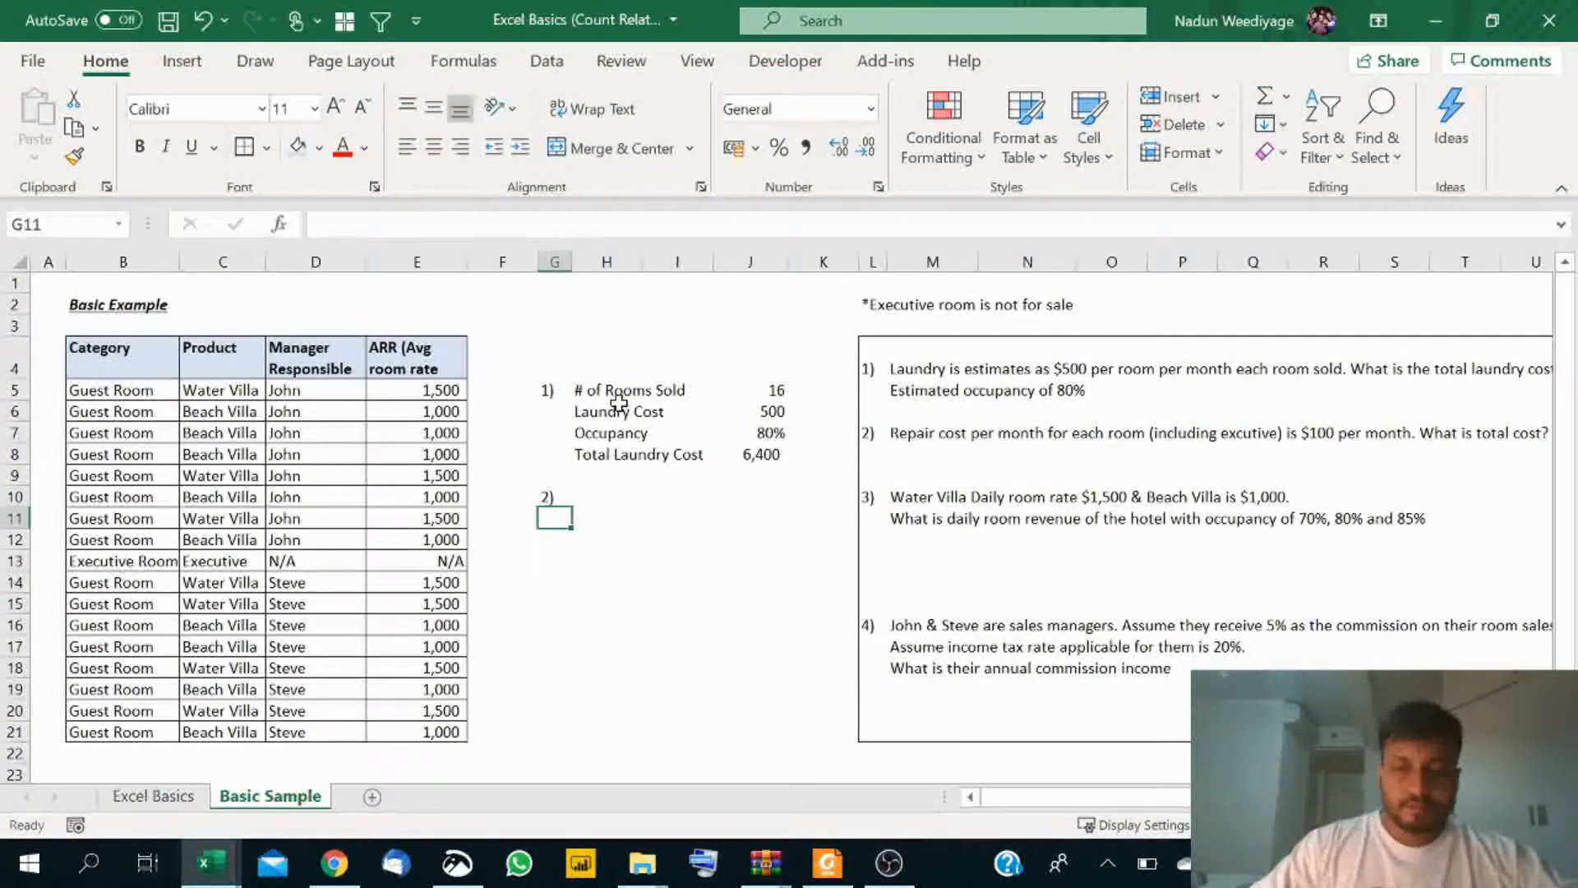
Step: Review the repair cost question in M7 and narrow the empty column K beside the question box
{"action": "left_click", "coordinate": [923, 433]}
{"action": "left_click_drag", "start_coordinate": [851, 259], "coordinate": [816, 260]}
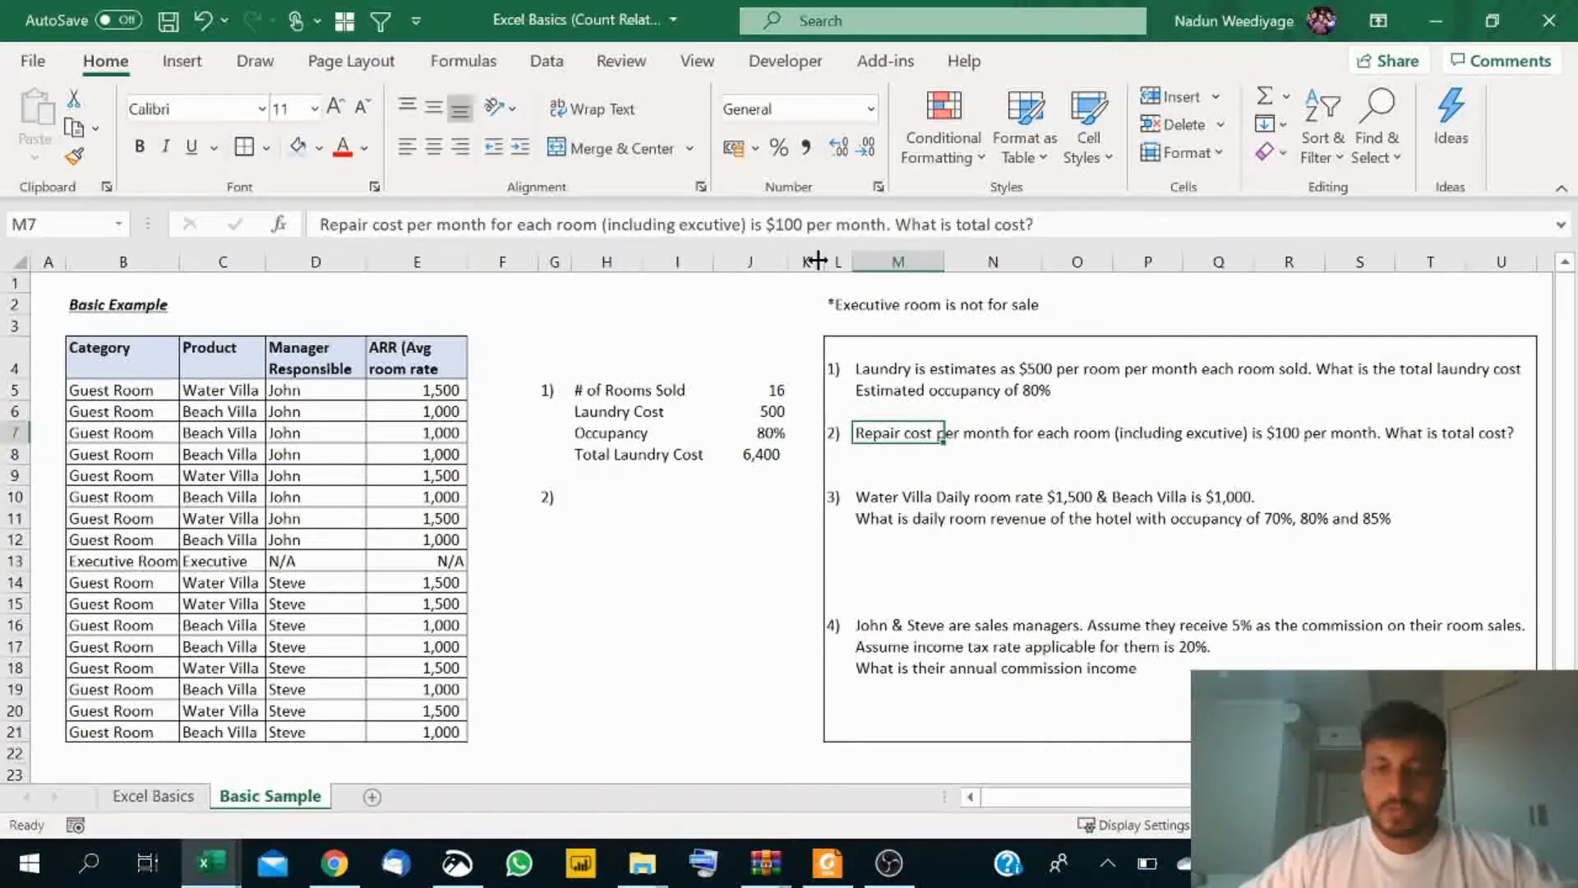
Step: Label the second answer's first row "# Rooms" in H10 and move to J10 for its value
{"action": "left_click", "coordinate": [593, 494]}
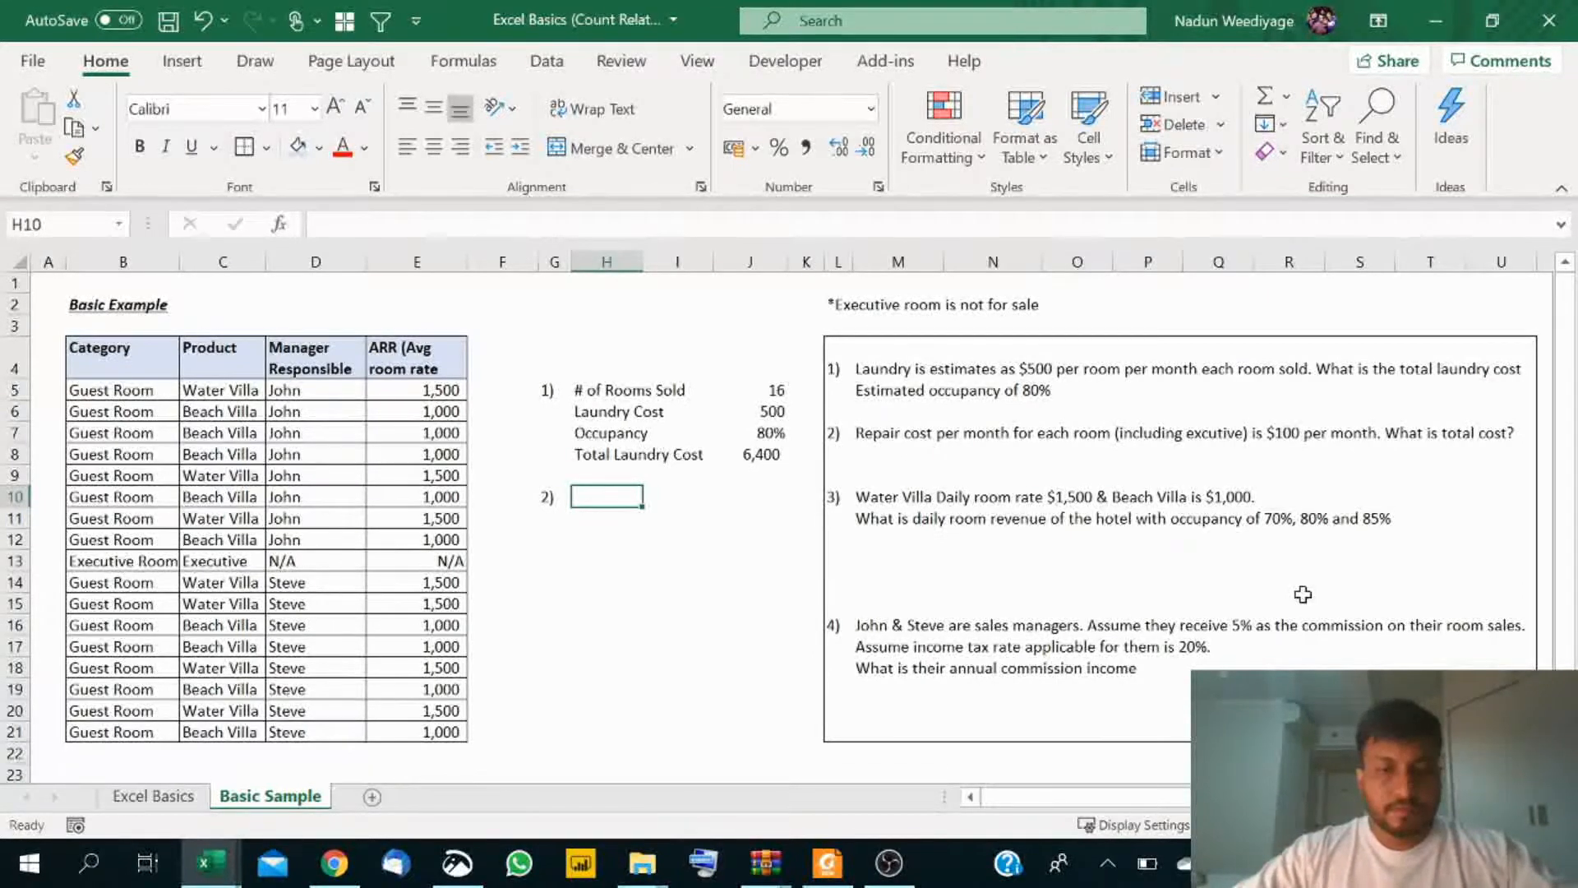
{"action": "type", "text": "# Rooms"}
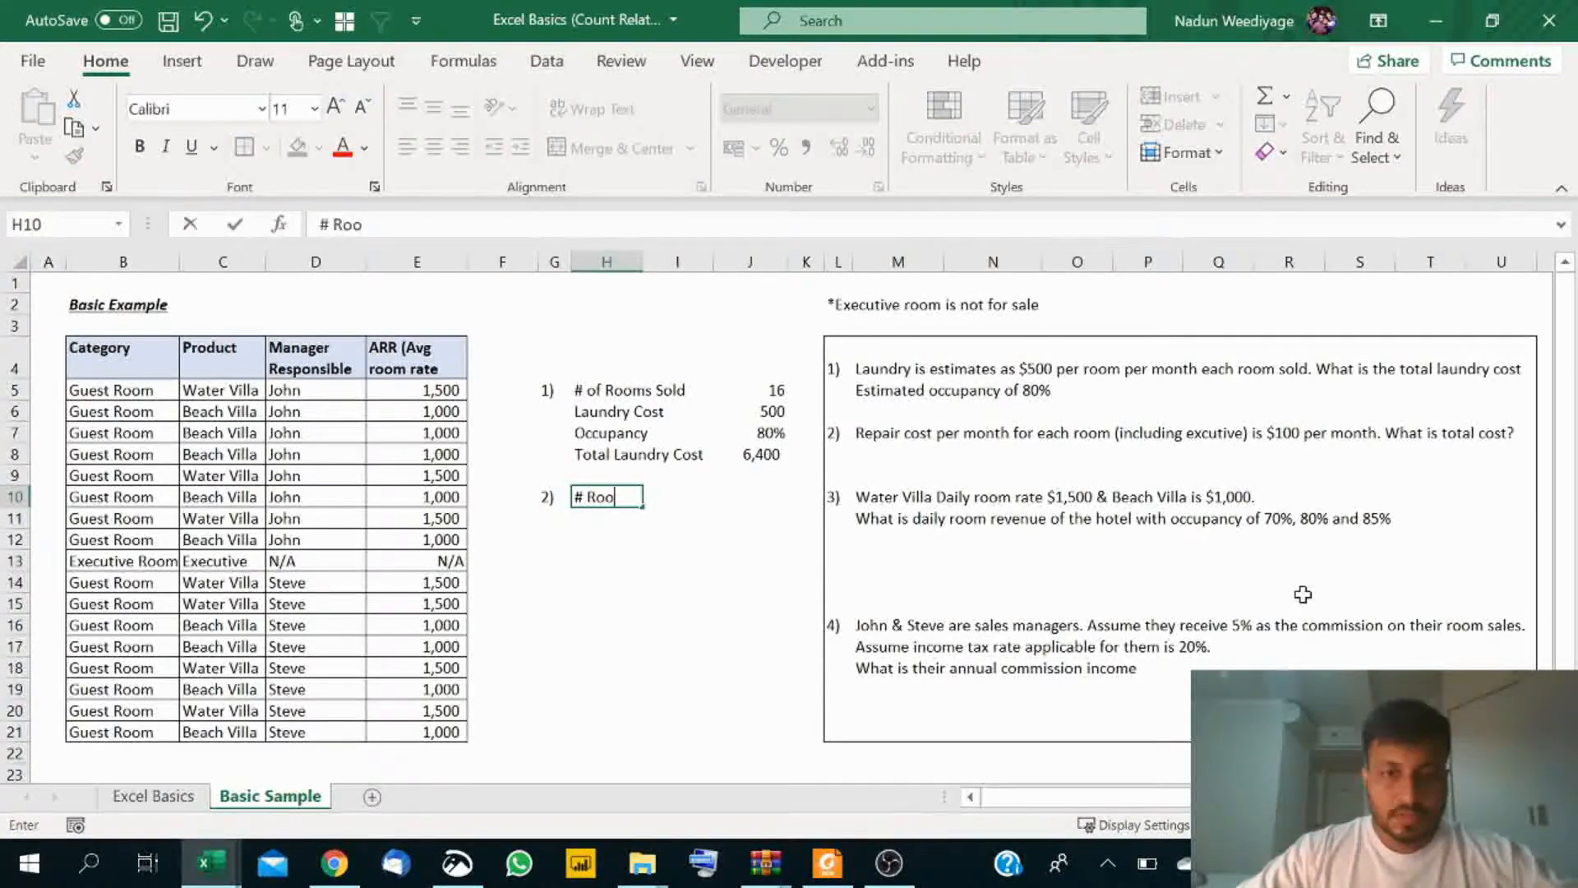
{"action": "key", "text": "Return"}
{"action": "key", "text": "Up"}
{"action": "key", "text": "Right"}
{"action": "key", "text": "Right"}
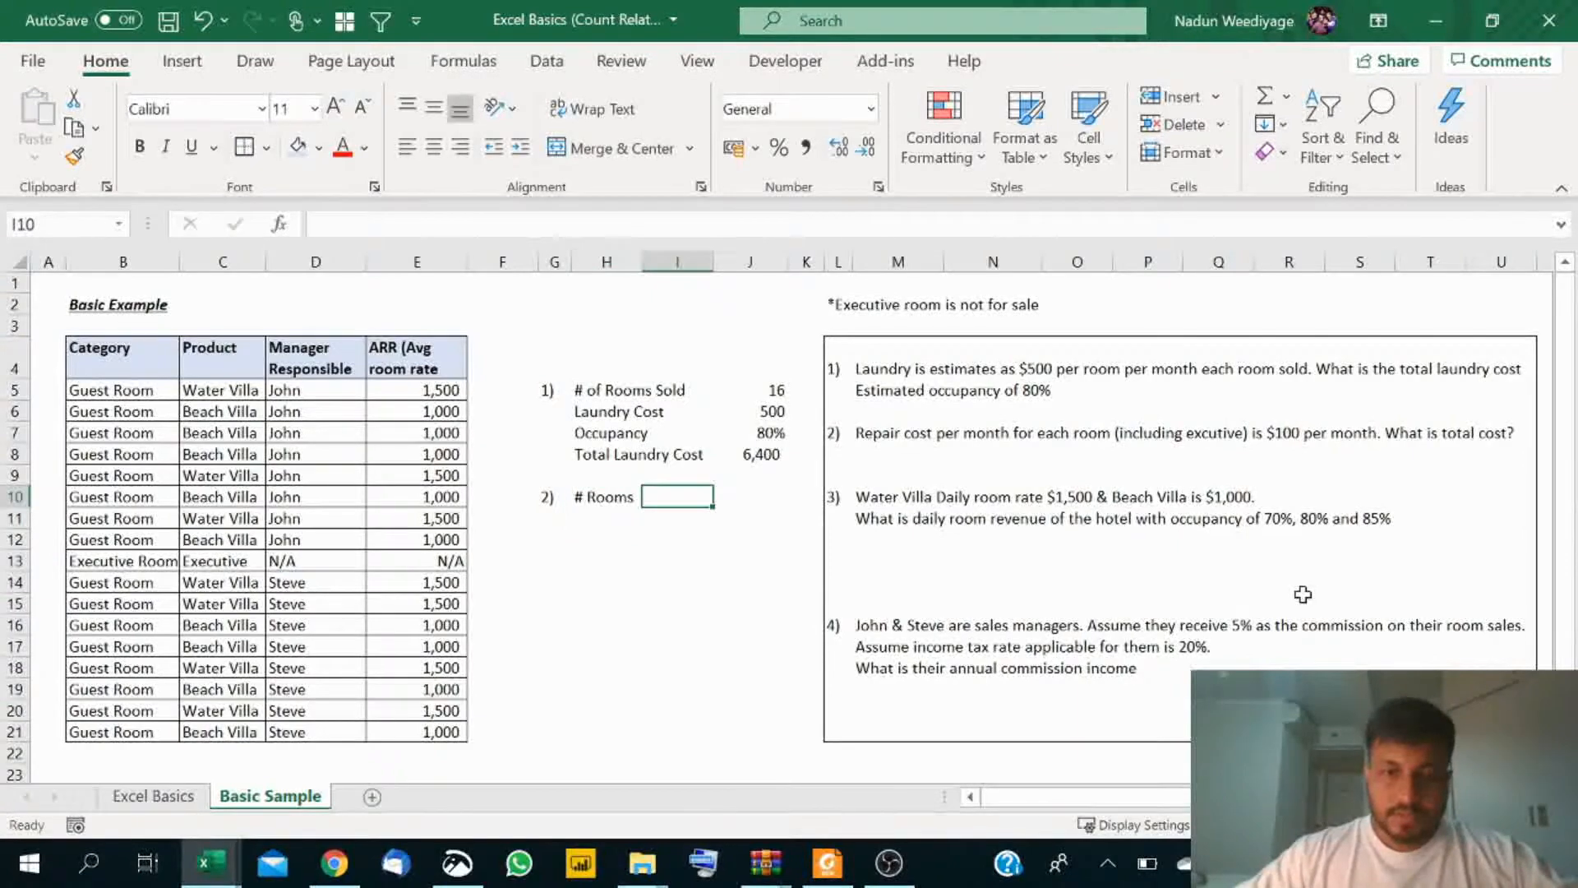
Step: Count all rooms in J10 with =COUNTA(E5:E21), and check the Executive Room's rate entry in E13 against the formula
{"action": "type", "text": "="}
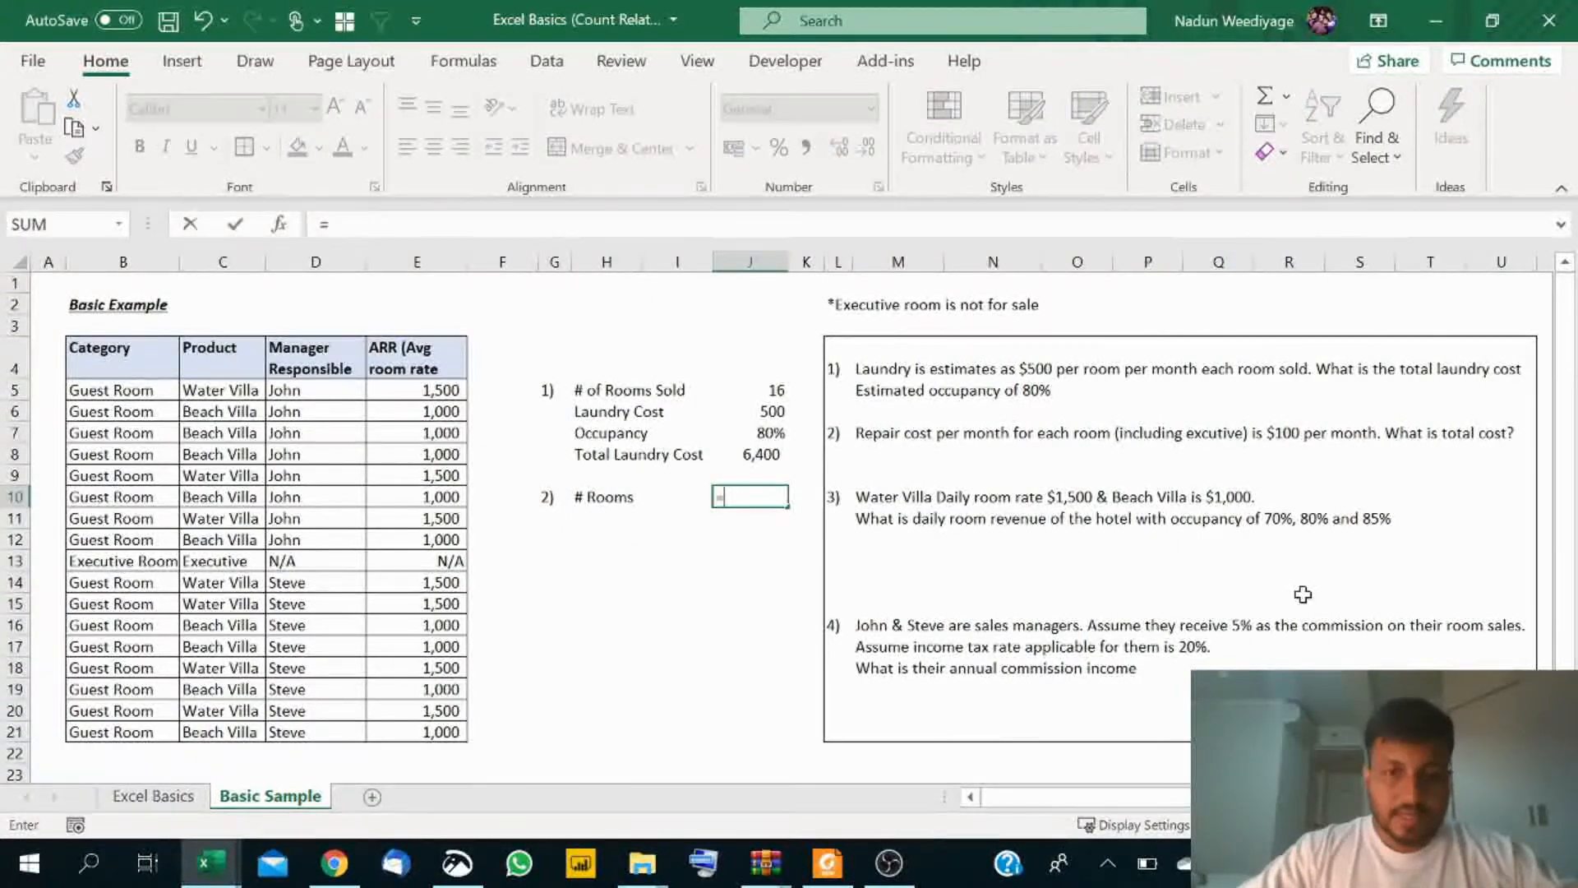
{"action": "type", "text": "coun"}
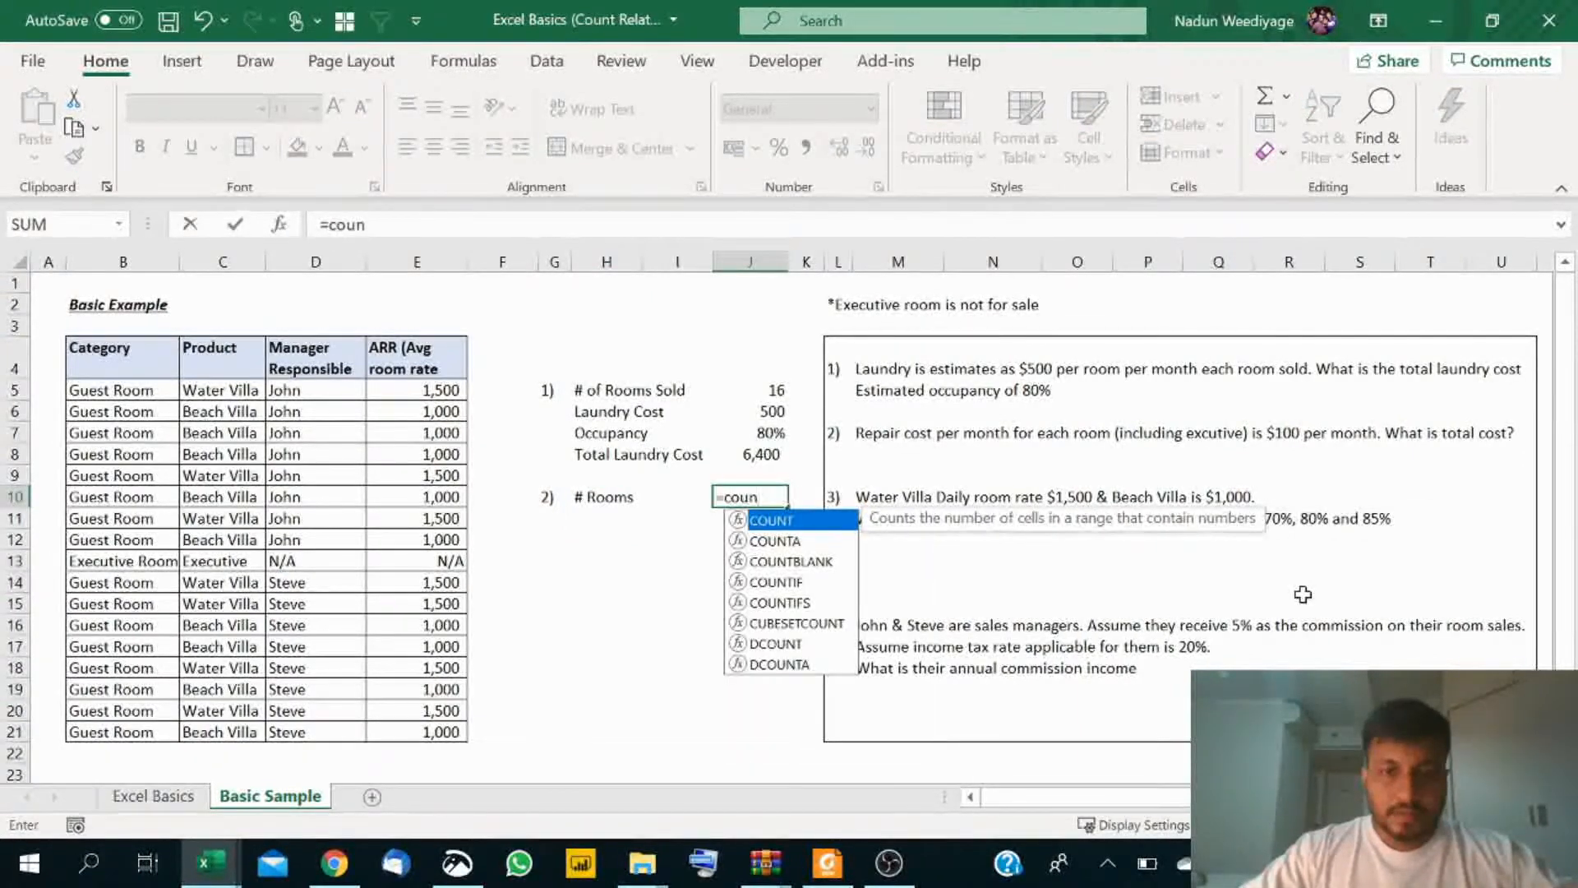
{"action": "type", "text": "ta("}
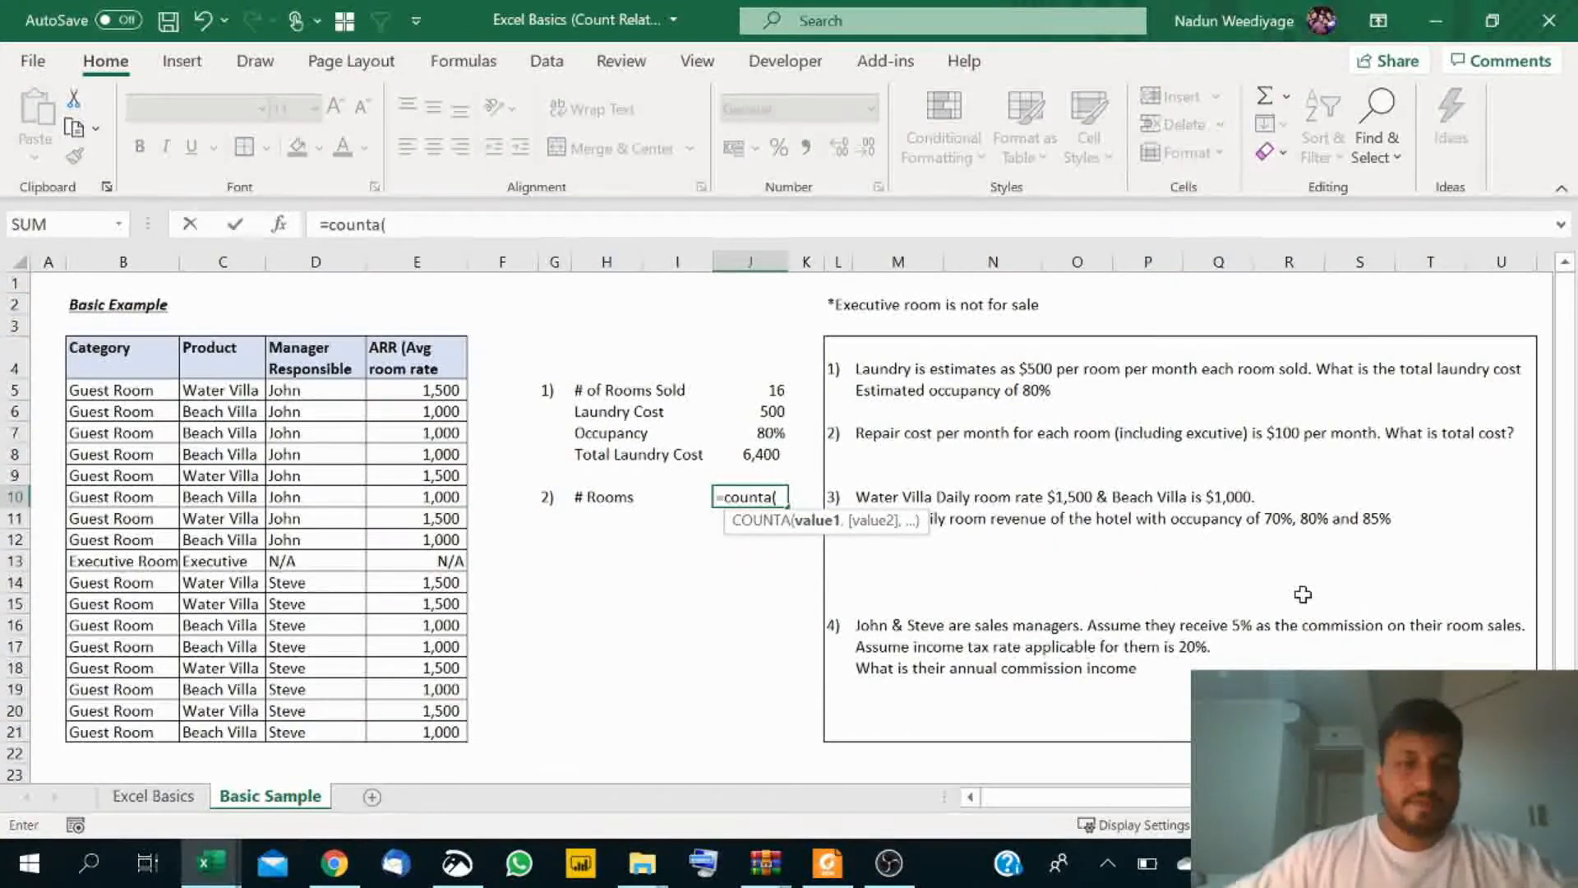
{"action": "left_click_drag", "start_coordinate": [406, 395], "coordinate": [435, 738]}
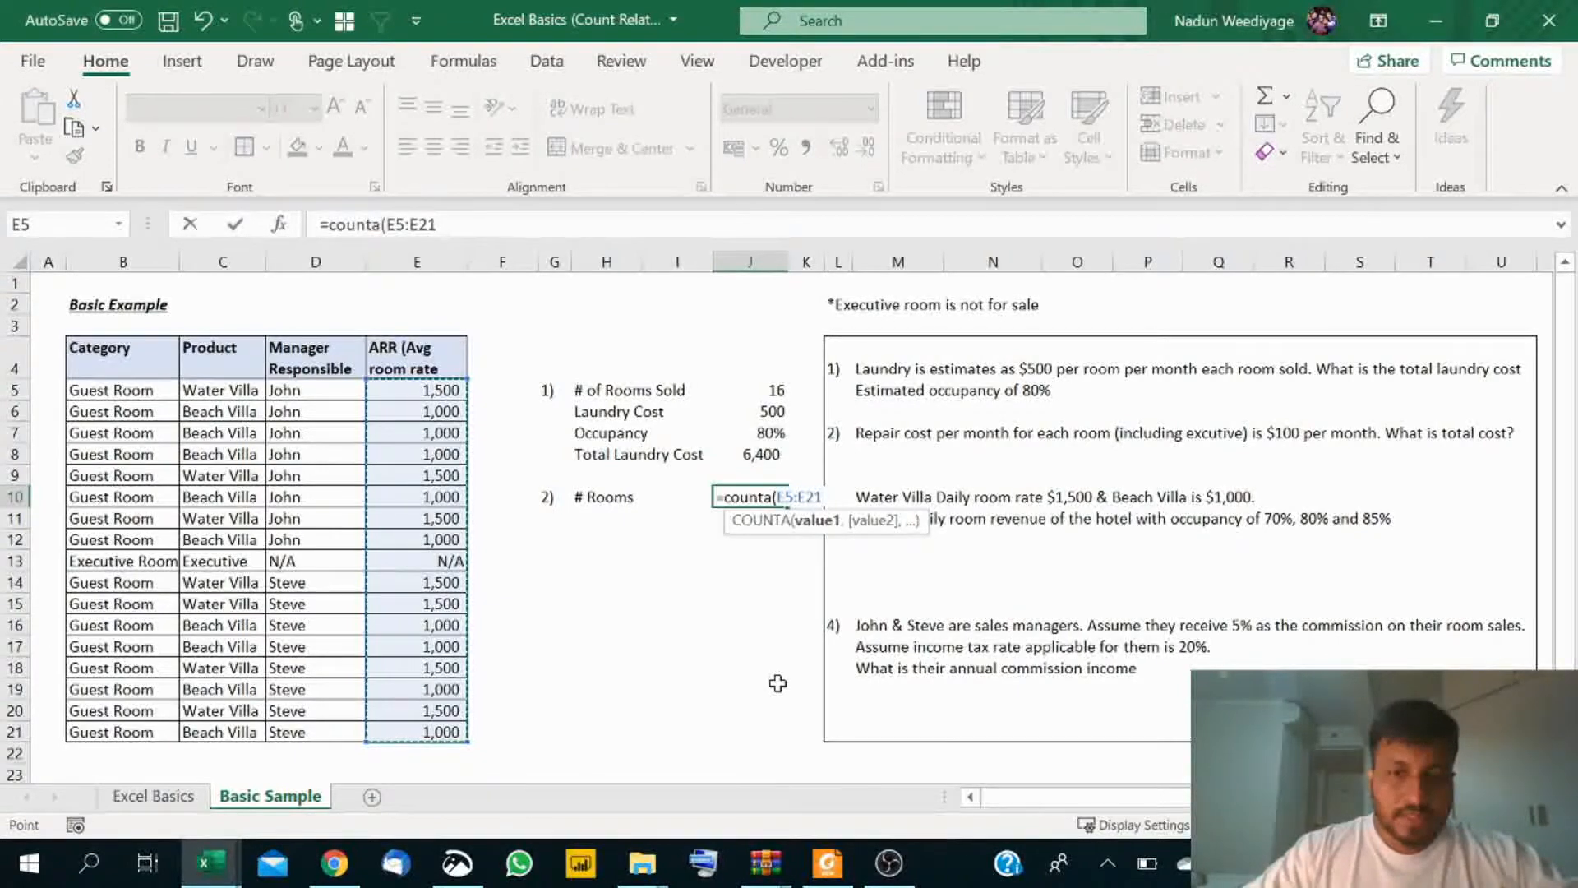
{"action": "type", "text": ")"}
{"action": "key", "text": "Return"}
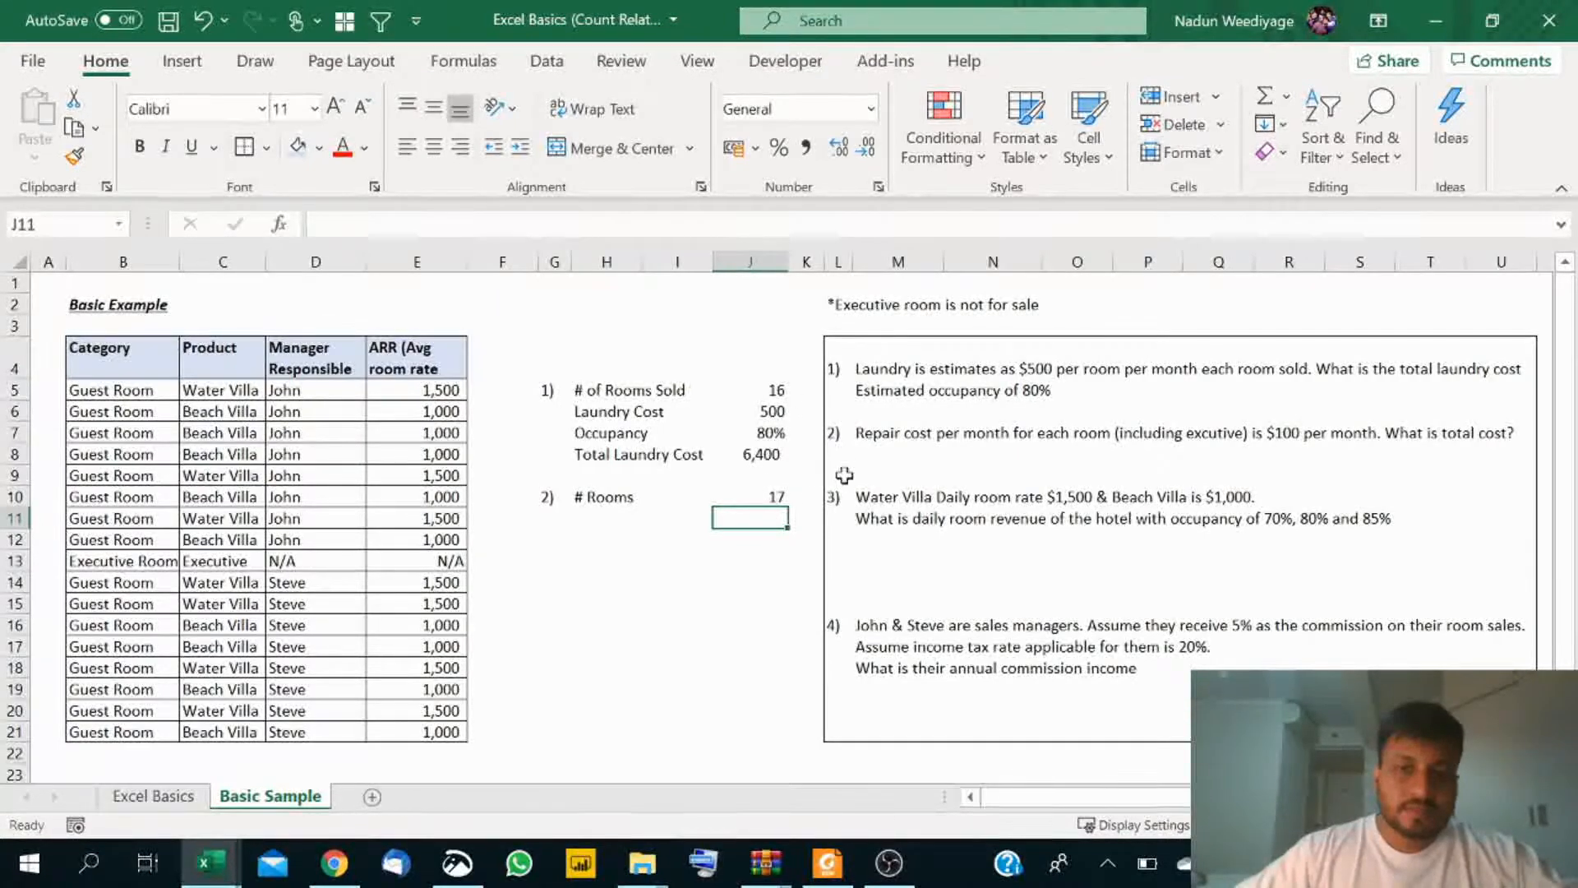
{"action": "left_click", "coordinate": [442, 566]}
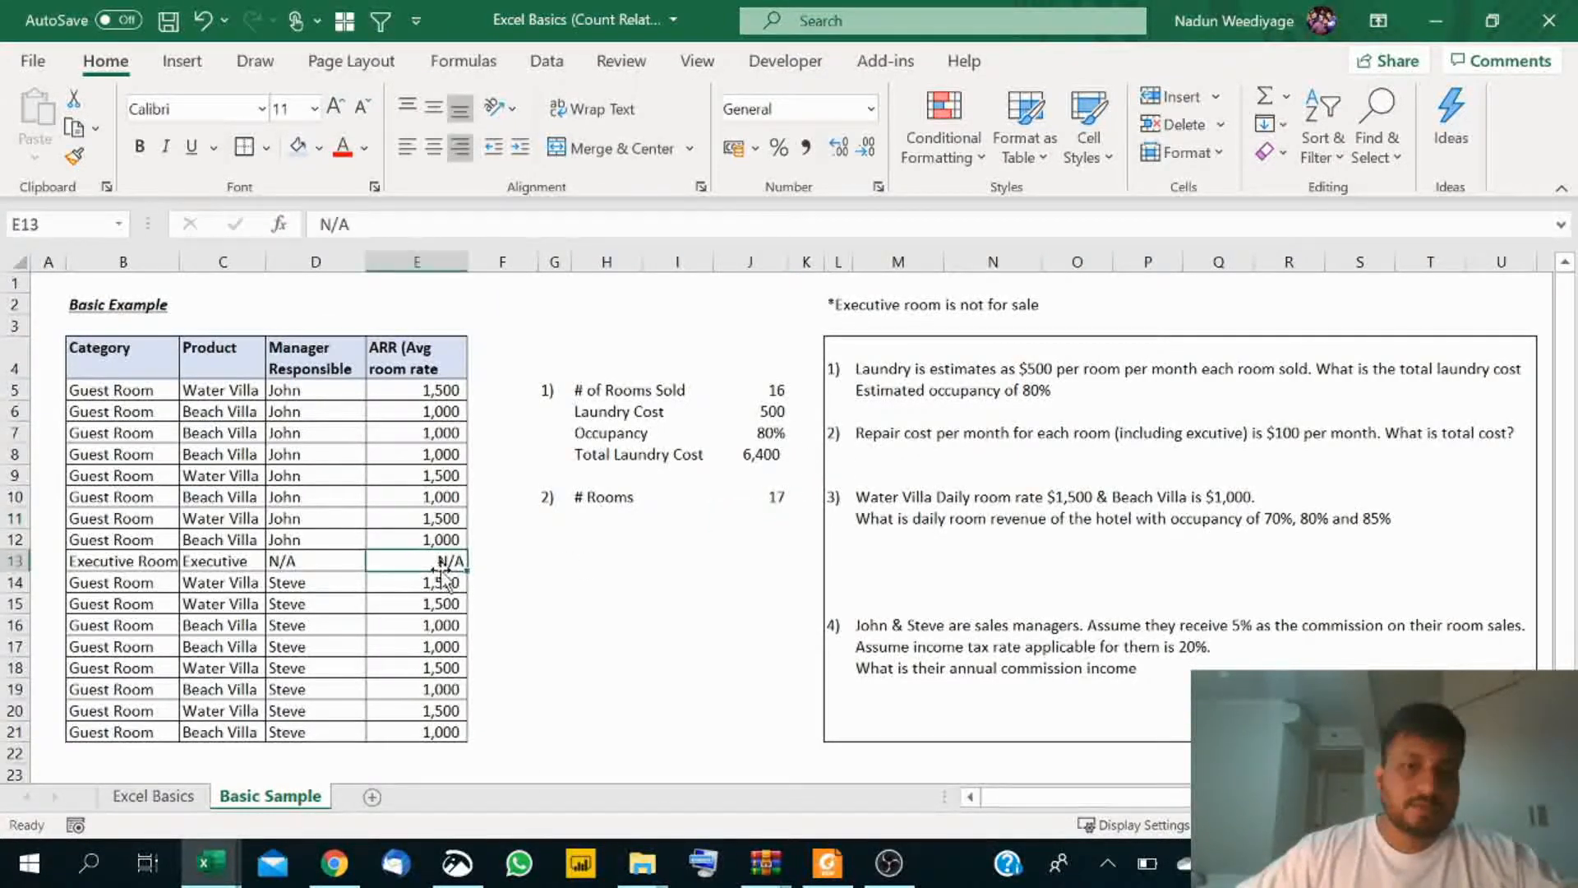
{"action": "left_click", "coordinate": [777, 500]}
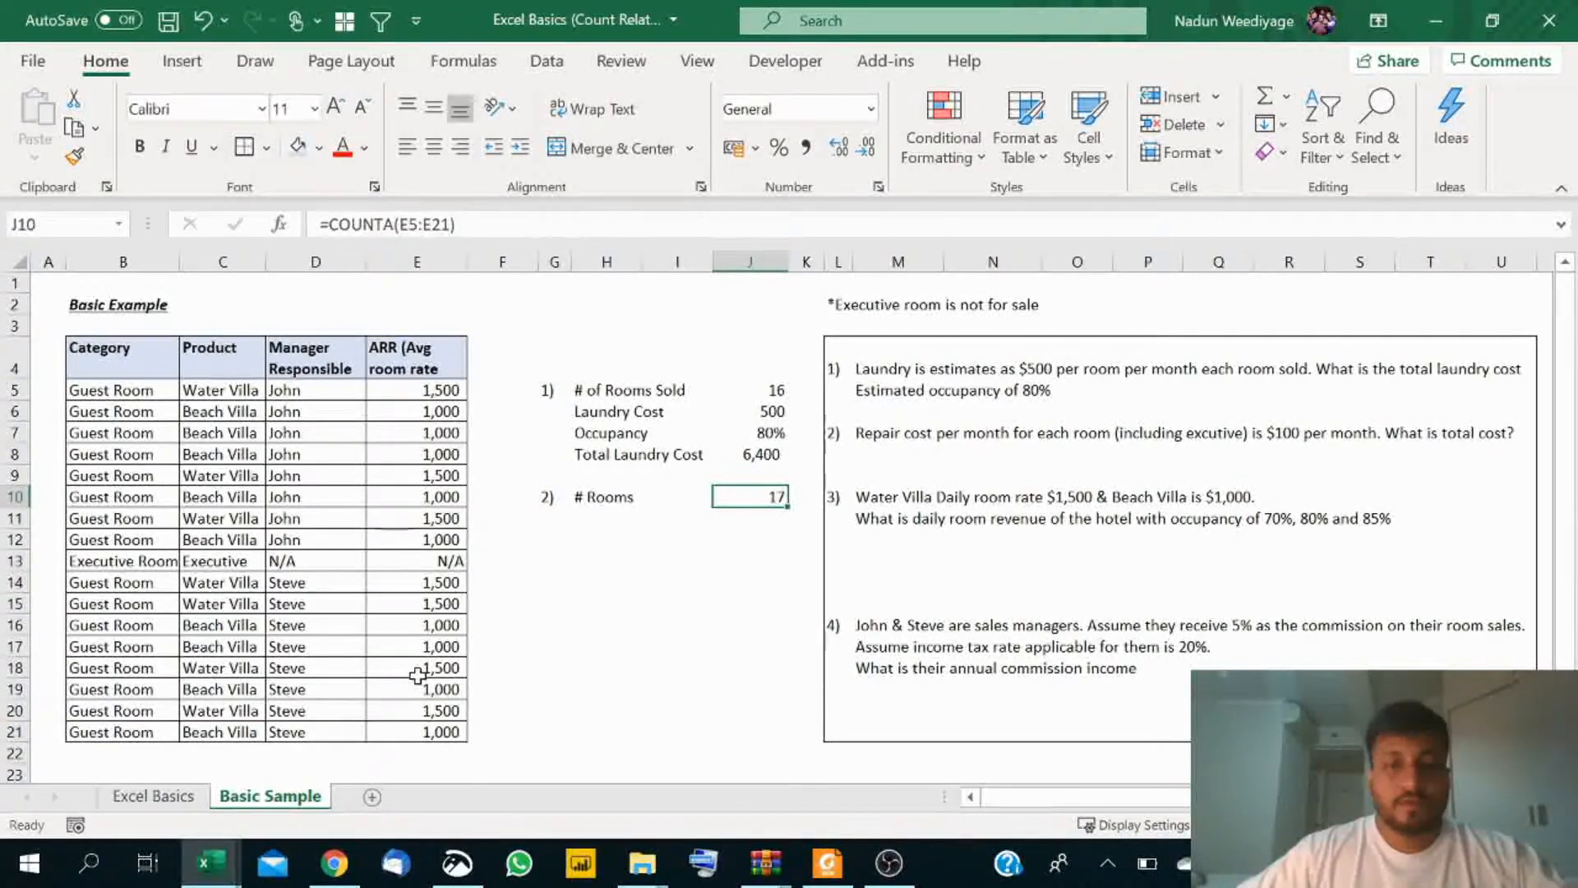
Step: Add a "Repair cost" label in H11 and enter 100 as its value in J11
{"action": "left_click", "coordinate": [597, 518]}
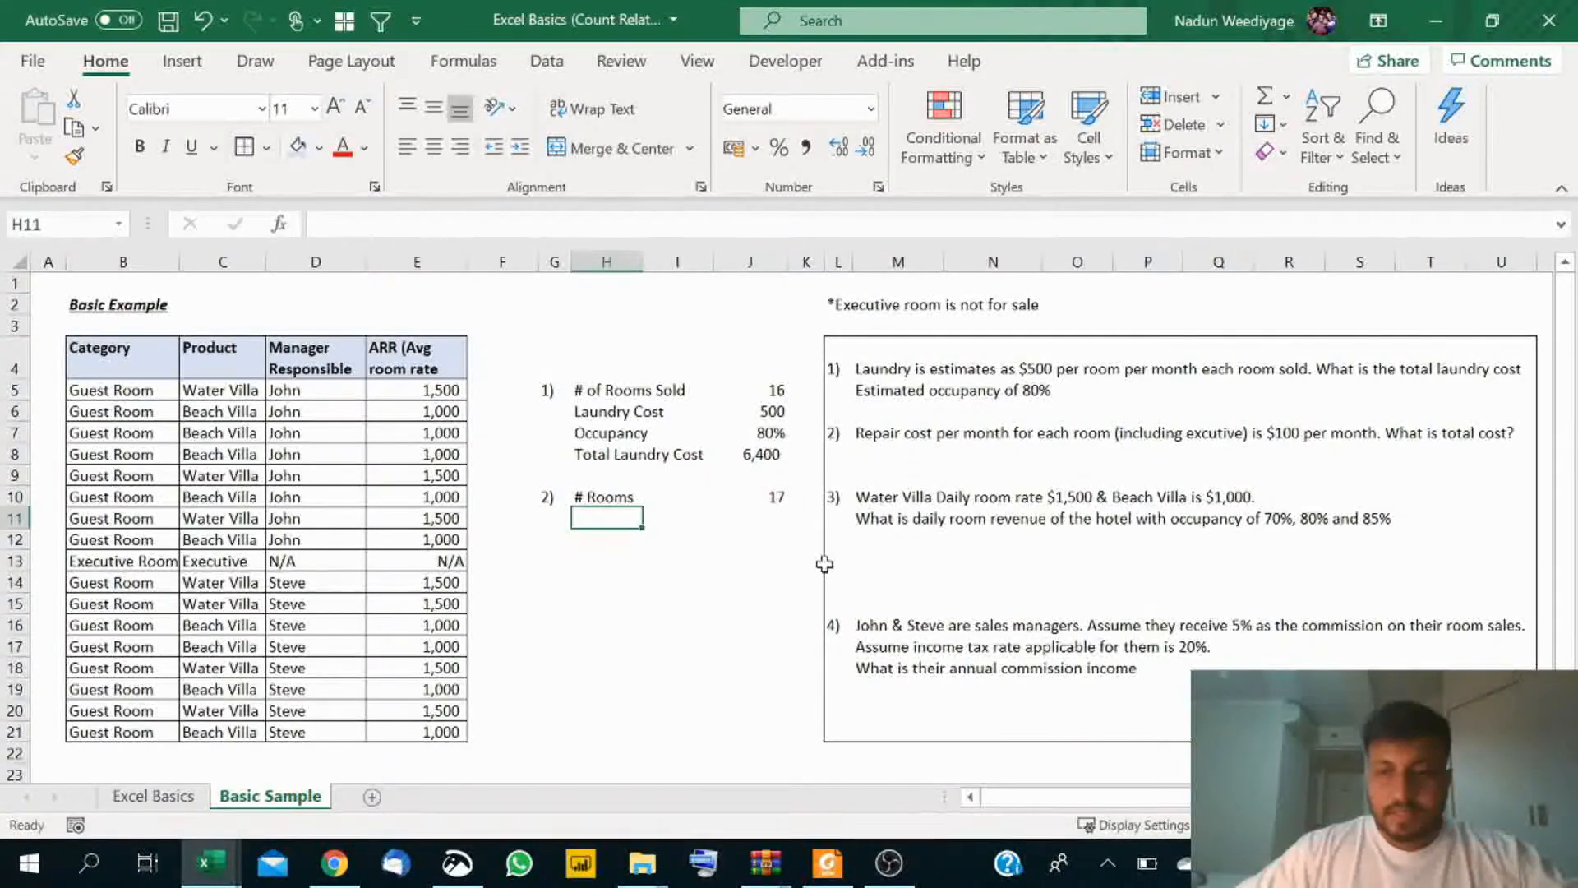
{"action": "left_click", "coordinate": [770, 498]}
{"action": "left_click", "coordinate": [587, 526]}
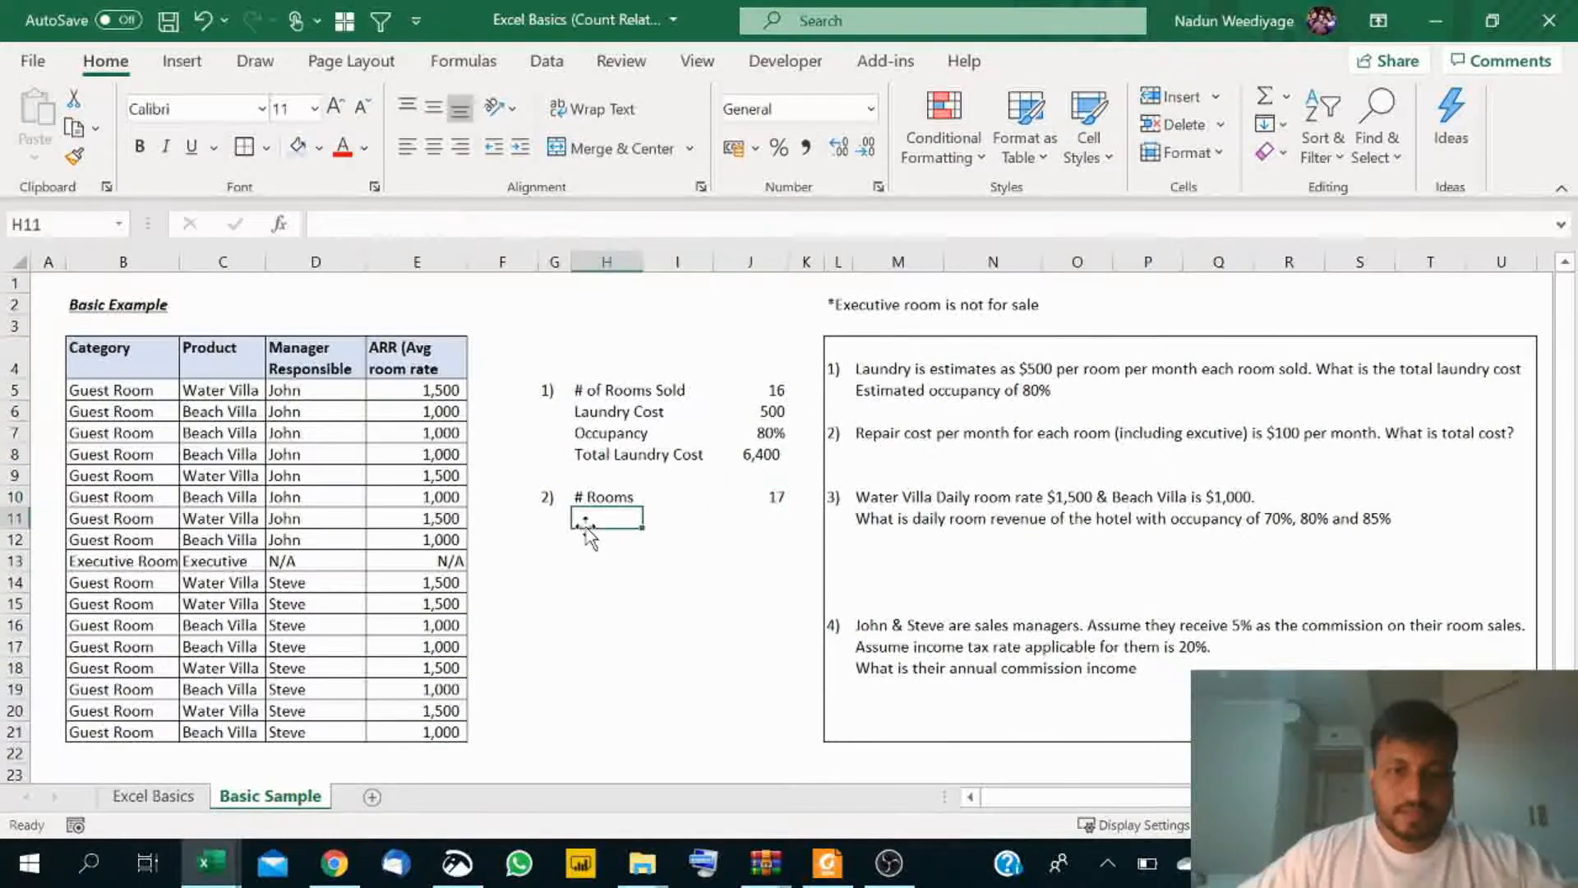
{"action": "type", "text": "Repair"}
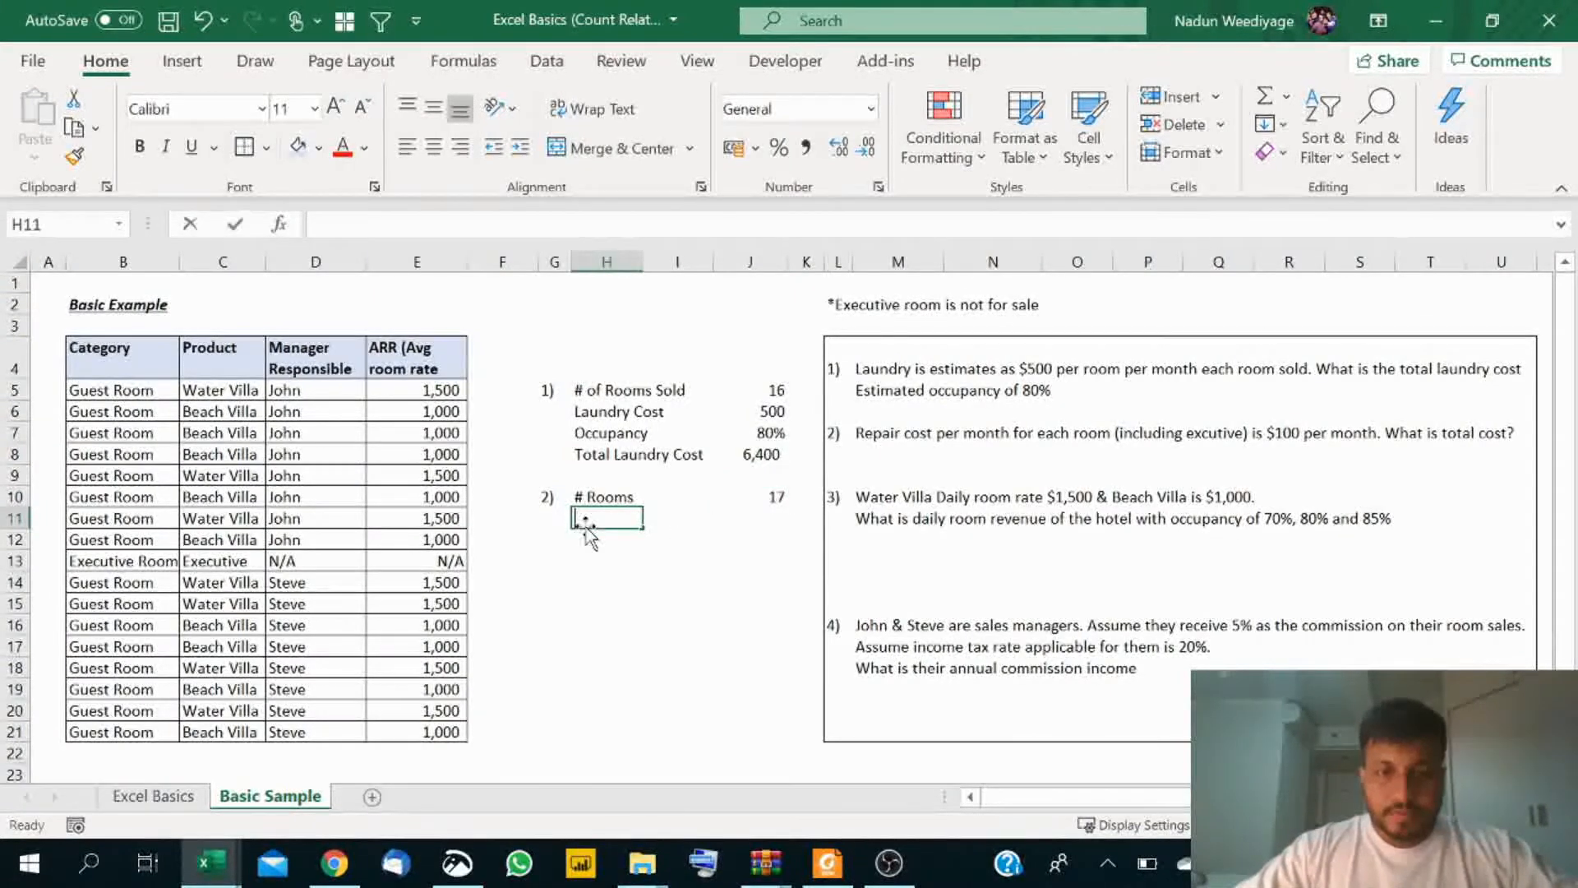
{"action": "type", "text": " cost"}
{"action": "key", "text": "Return"}
{"action": "key", "text": "Up"}
{"action": "key", "text": "Right"}
{"action": "key", "text": "Right"}
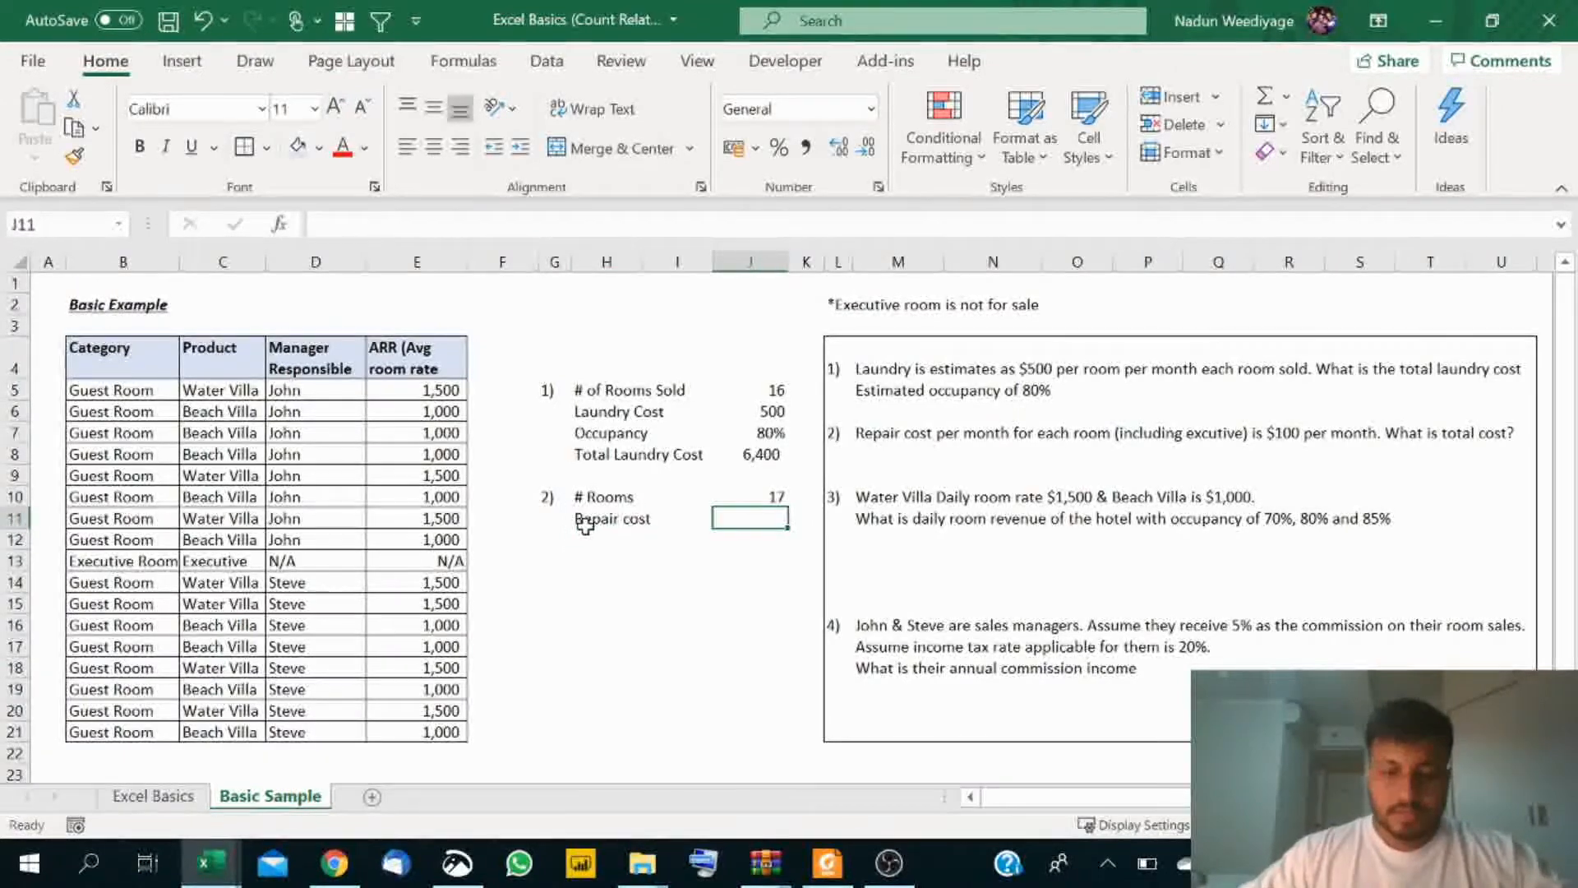
{"action": "type", "text": "100"}
{"action": "key", "text": "Return"}
Step: Add a "Total Cost" label in H12 and calculate it in J12 as =J10*J11
{"action": "key", "text": "Left"}
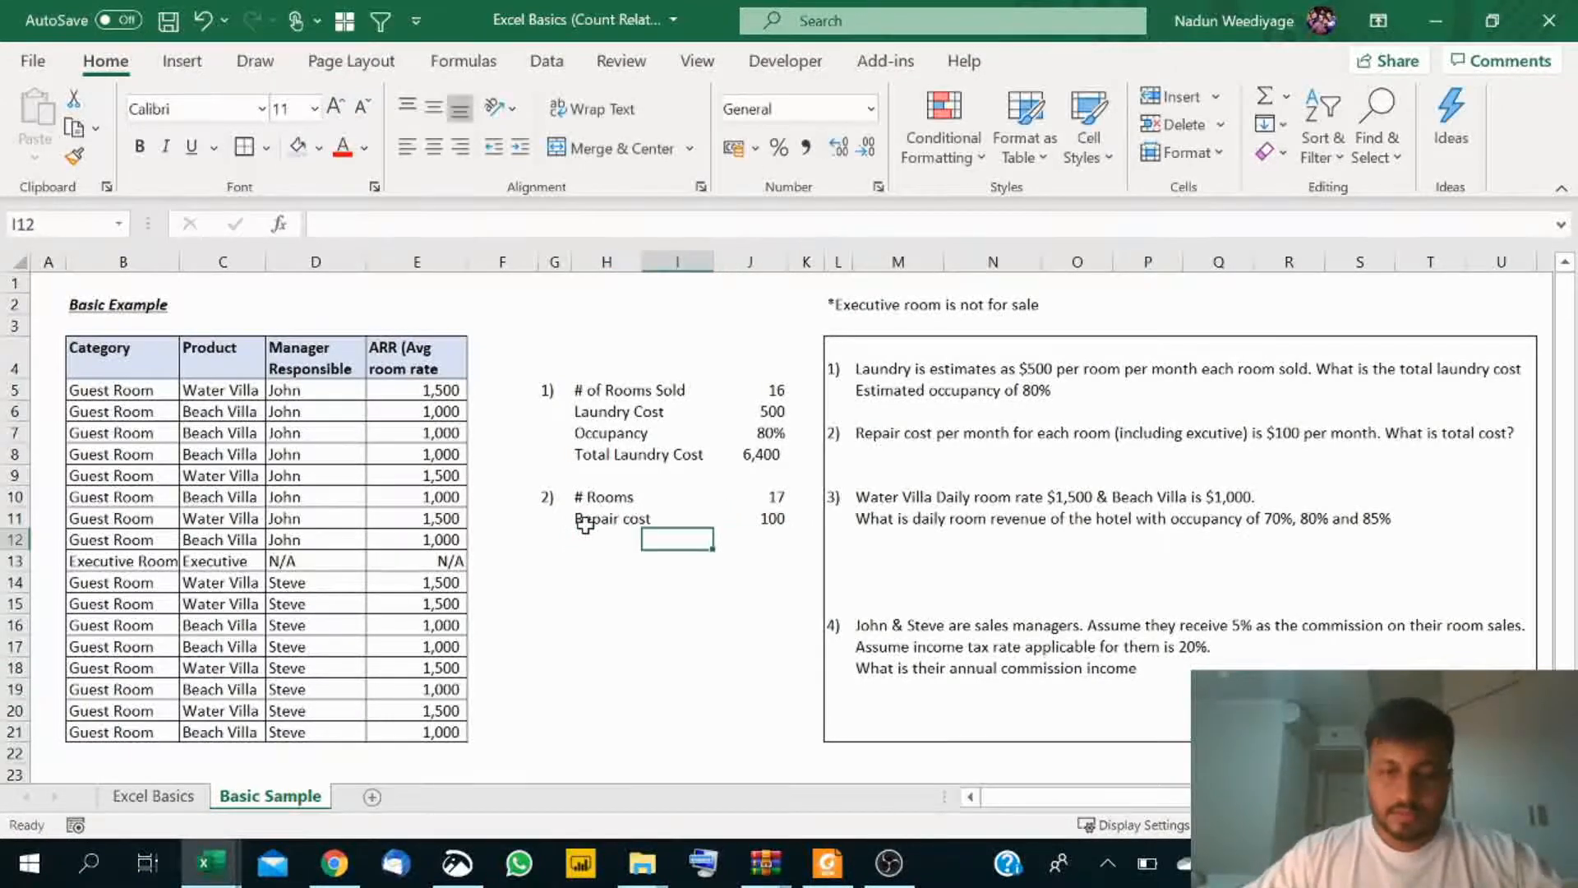
{"action": "key", "text": "Left"}
{"action": "type", "text": "Total Cost"}
{"action": "key", "text": "Right"}
{"action": "key", "text": "Right"}
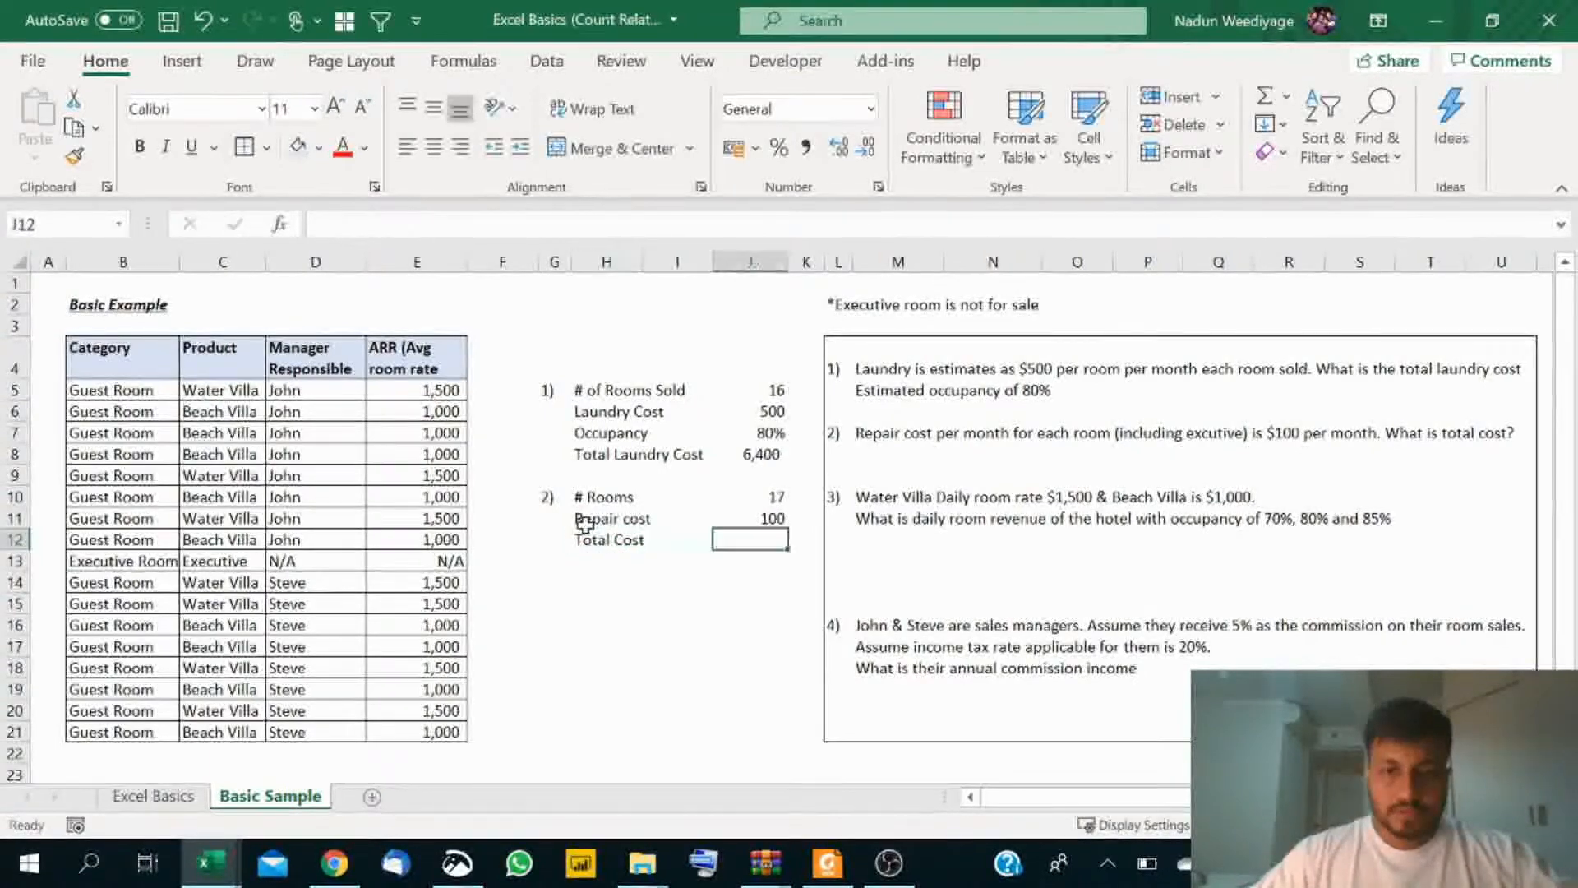
{"action": "type", "text": "="}
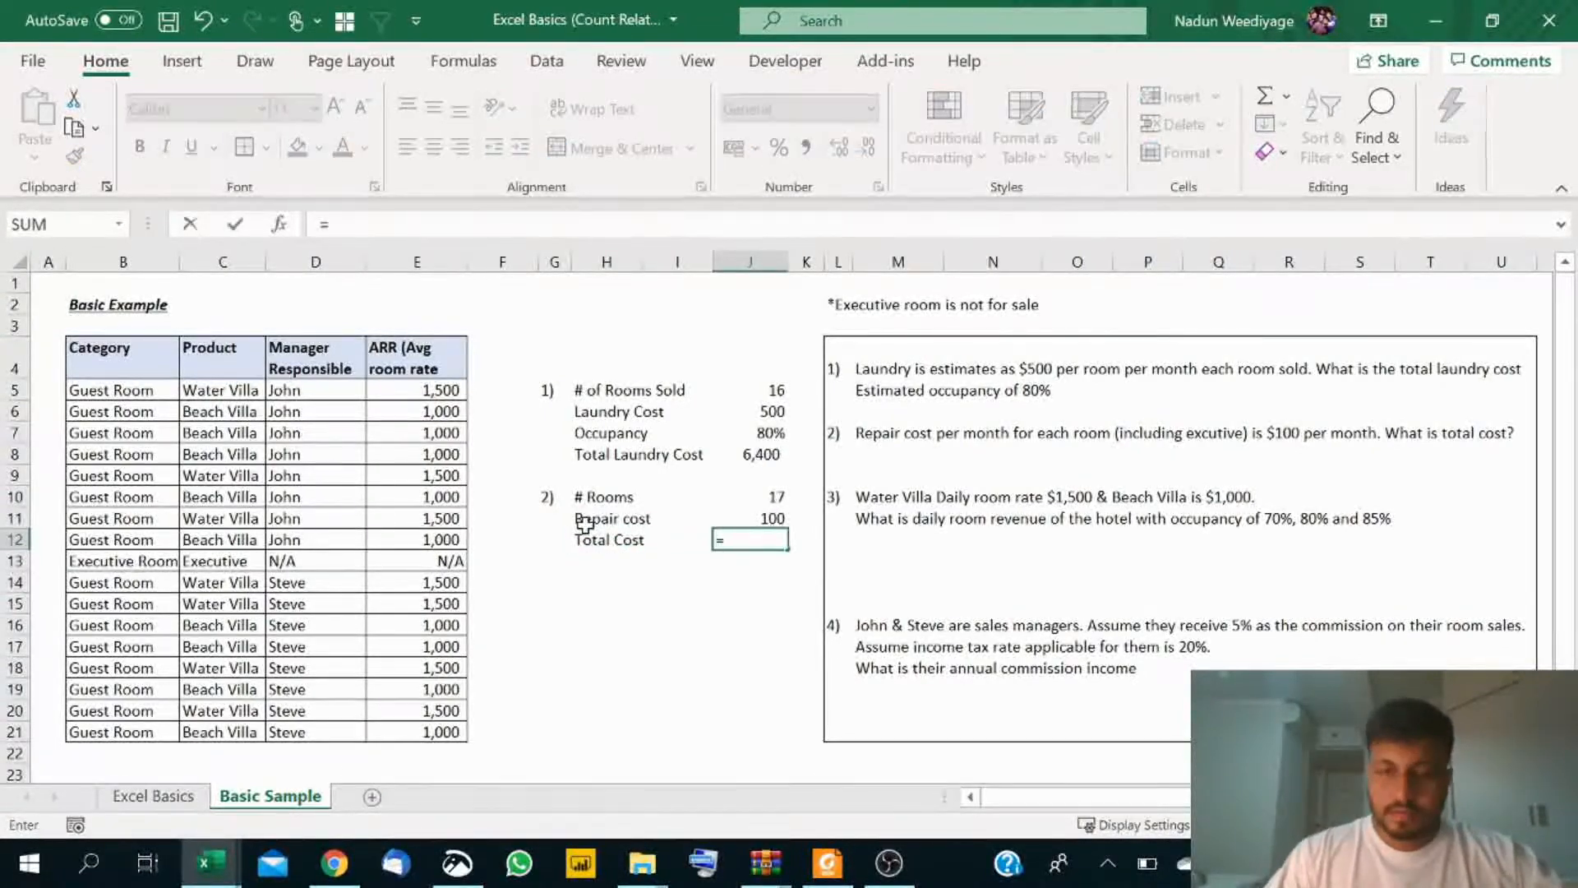
{"action": "key", "text": "Up"}
{"action": "key", "text": "Up"}
{"action": "type", "text": "*"}
{"action": "key", "text": "Up"}
{"action": "key", "text": "Return"}
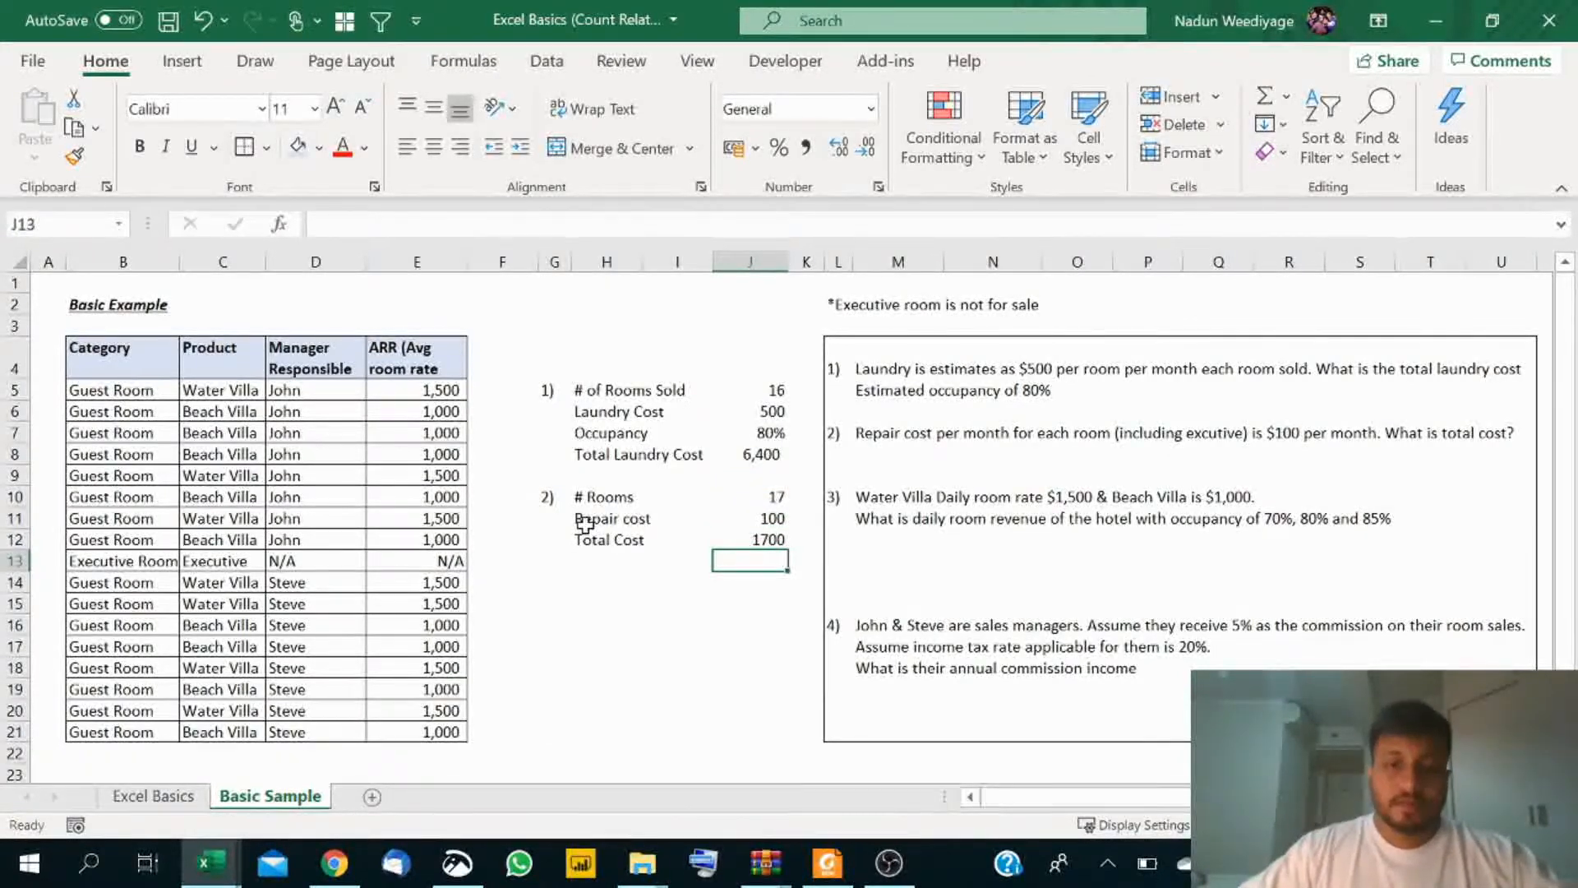
Step: Format the total cost in J12 with a thousands separator and no decimal places
{"action": "left_click", "coordinate": [781, 541]}
{"action": "left_click", "coordinate": [805, 146]}
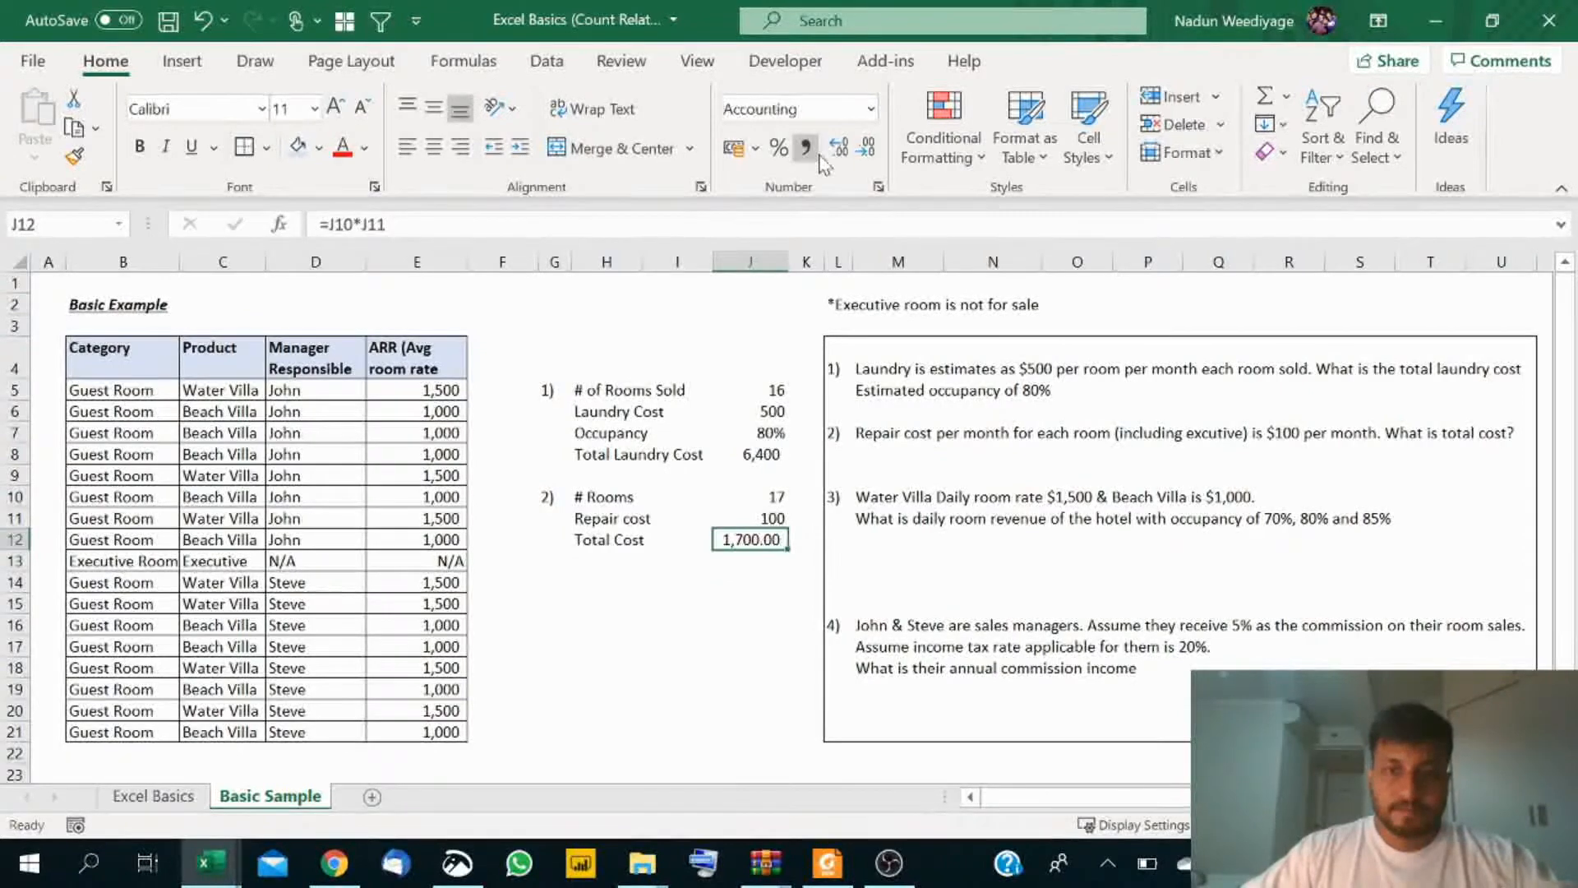
{"action": "left_click", "coordinate": [866, 147]}
{"action": "left_click", "coordinate": [866, 147]}
Step: Start the third answer by entering "3)" in G14
{"action": "left_click", "coordinate": [555, 581]}
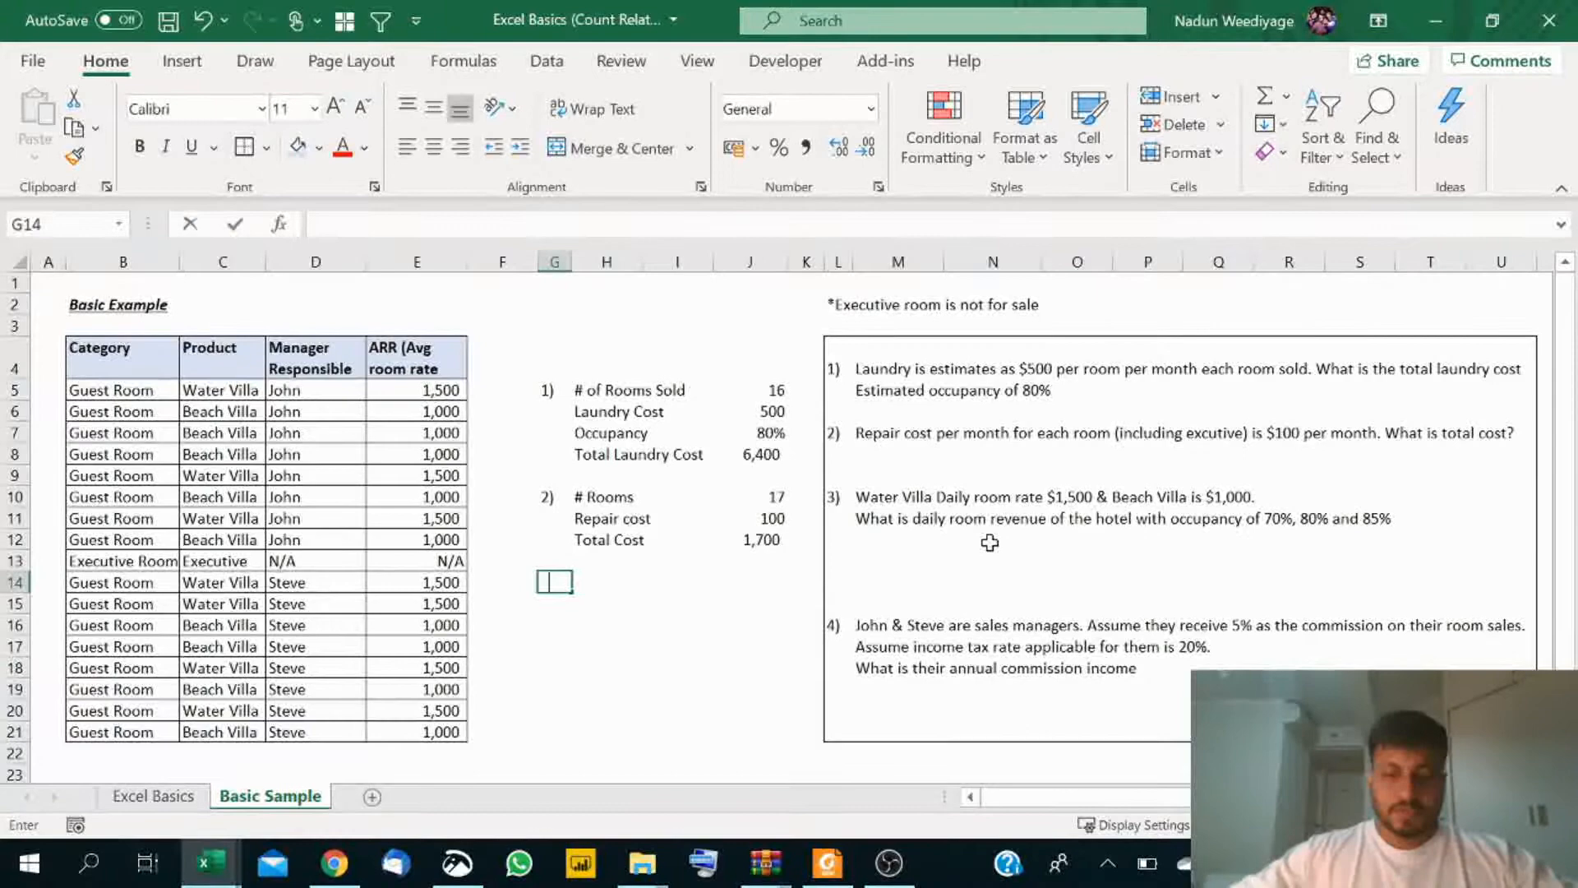
{"action": "type", "text": "3)"}
{"action": "key", "text": "Return"}
{"action": "key", "text": "Up"}
{"action": "key", "text": "Right"}
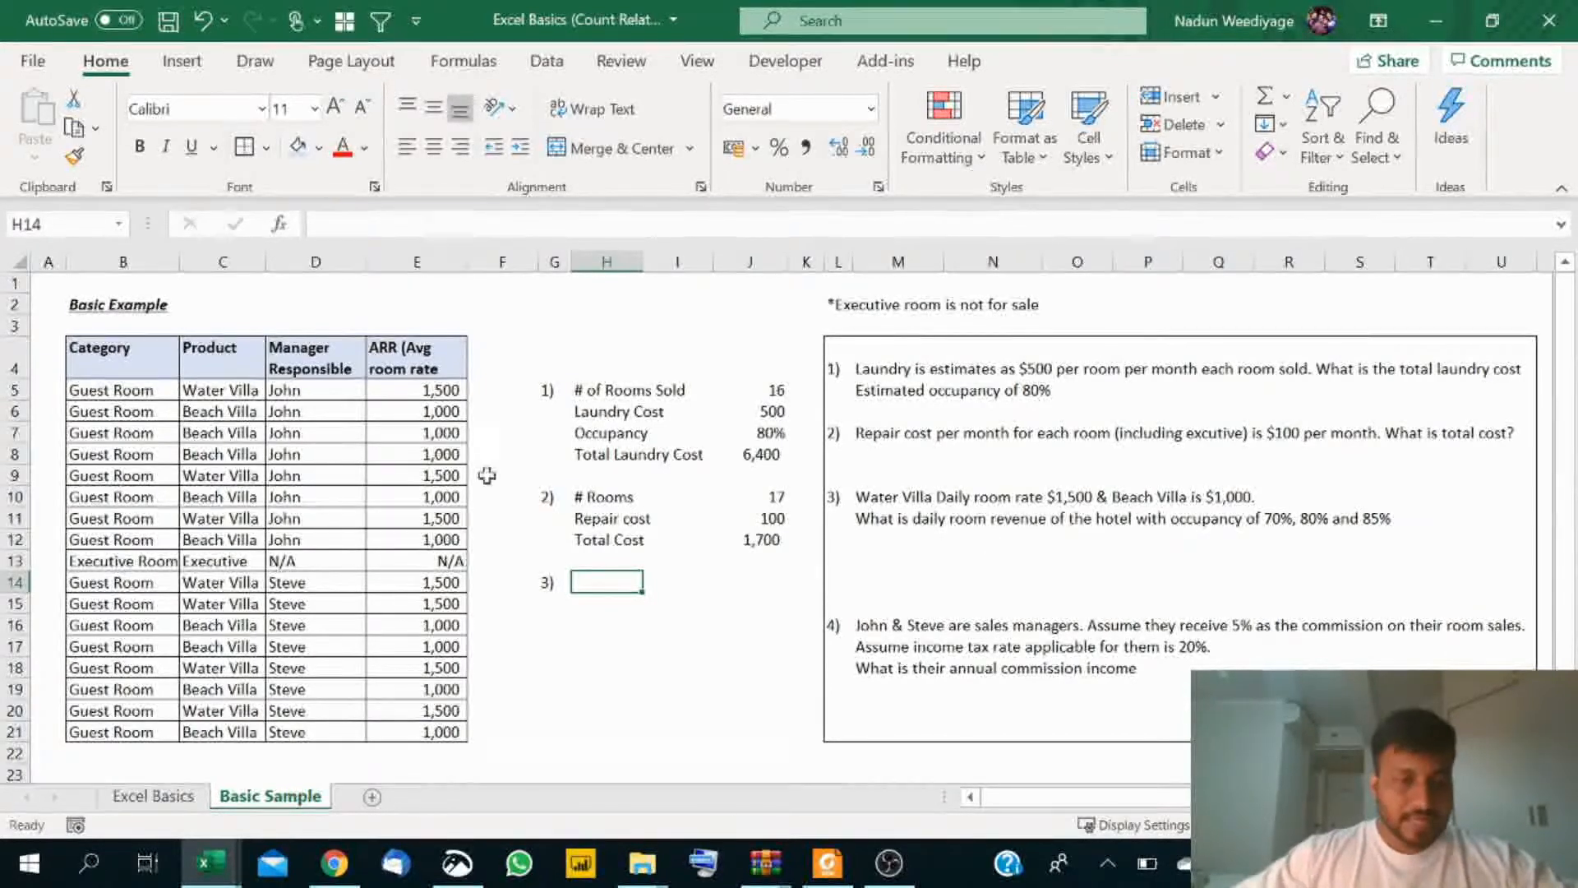
Step: Copy the Water Villa and Beach Villa names from C5:C6 and paste them as values starting at H14
{"action": "left_click", "coordinate": [208, 396]}
{"action": "left_click_drag", "start_coordinate": [208, 395], "coordinate": [217, 415]}
{"action": "key", "text": "ctrl+c"}
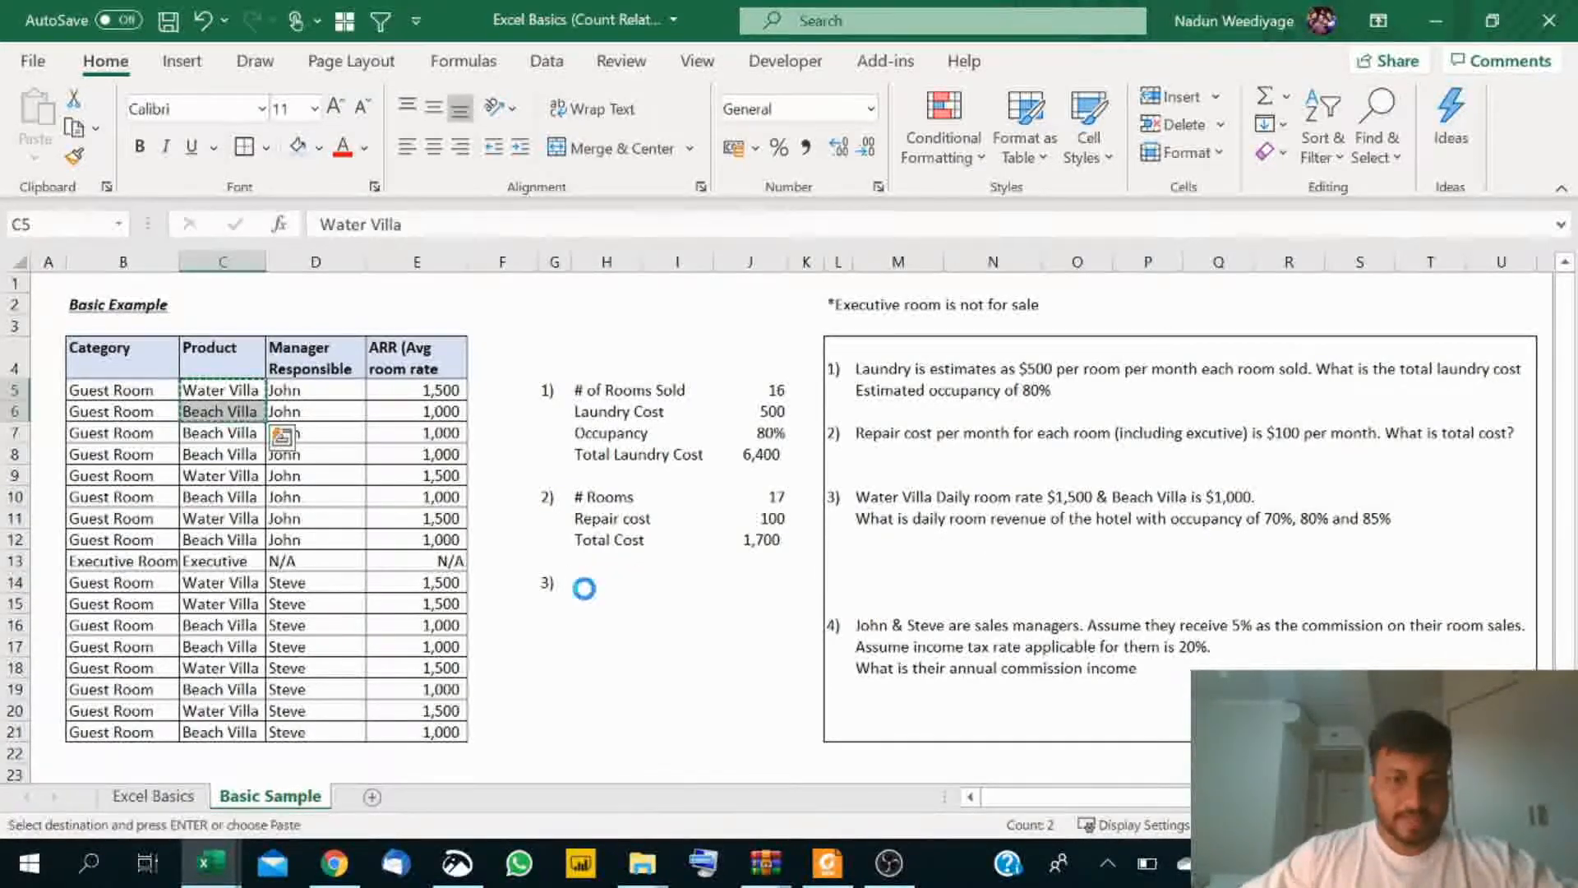
{"action": "left_click", "coordinate": [604, 585]}
{"action": "right_click", "coordinate": [604, 584]}
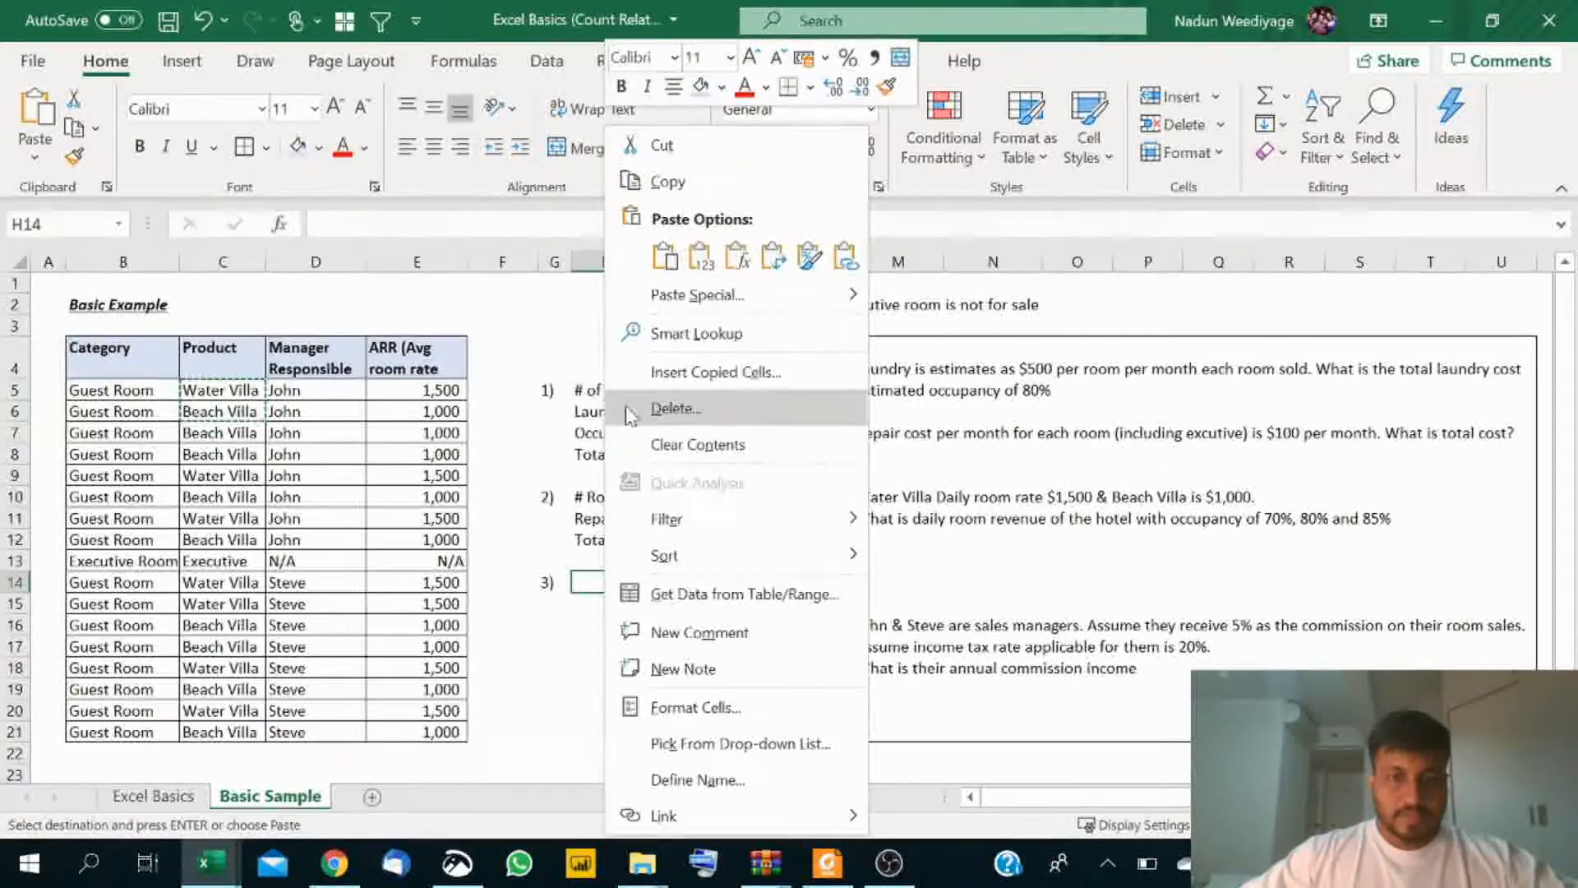
{"action": "left_click", "coordinate": [696, 265]}
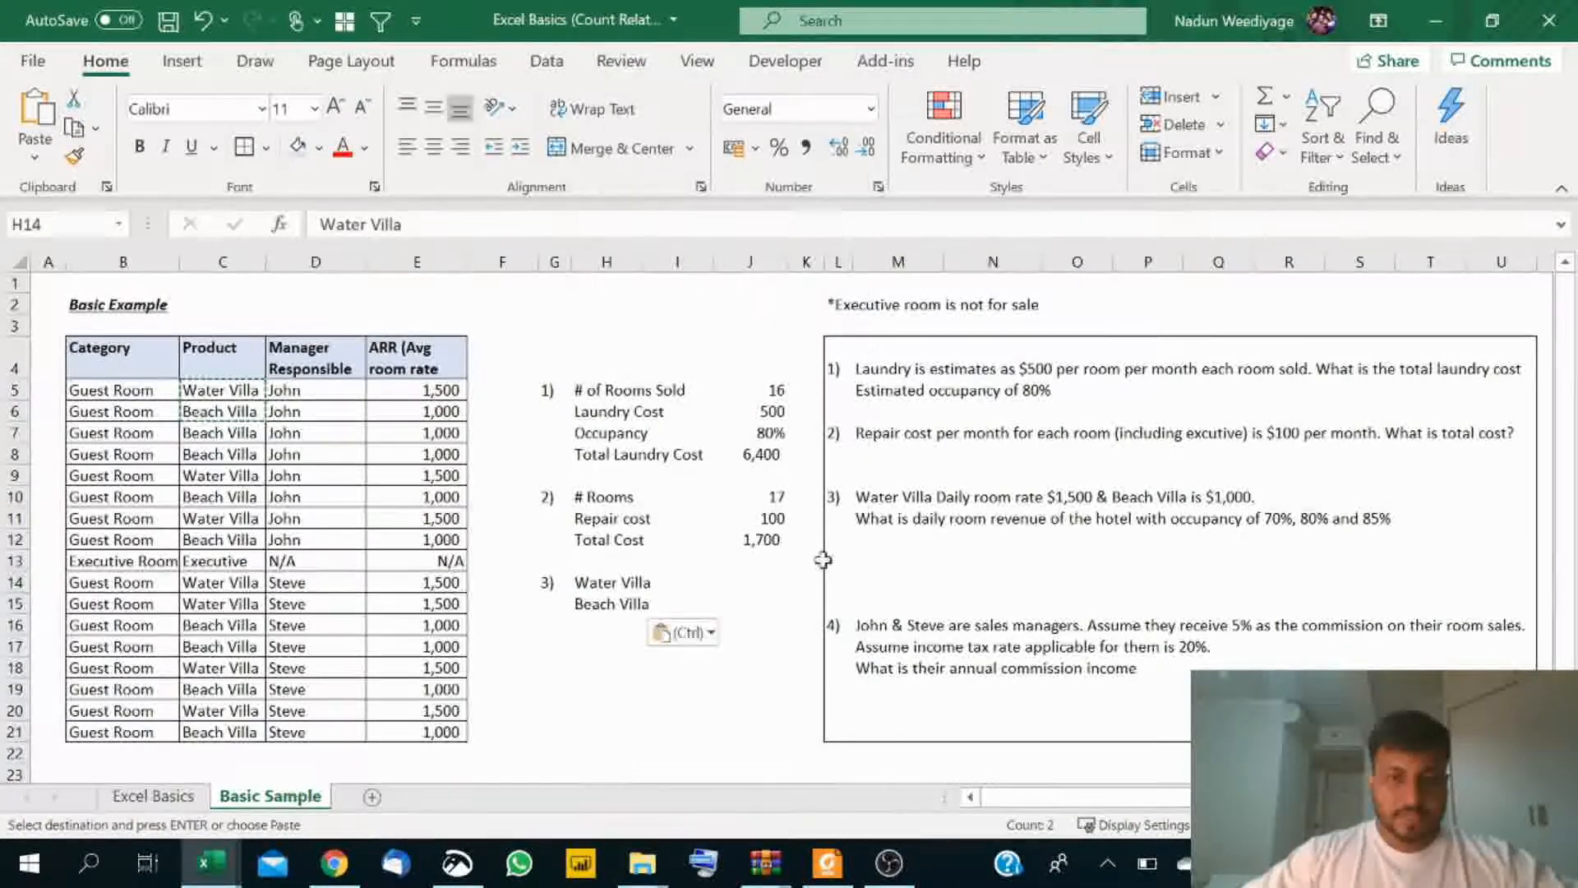
Step: Begin a COUNTIF formula in J14 for Water Villa using the Product range C5:C21
{"action": "left_click", "coordinate": [746, 584]}
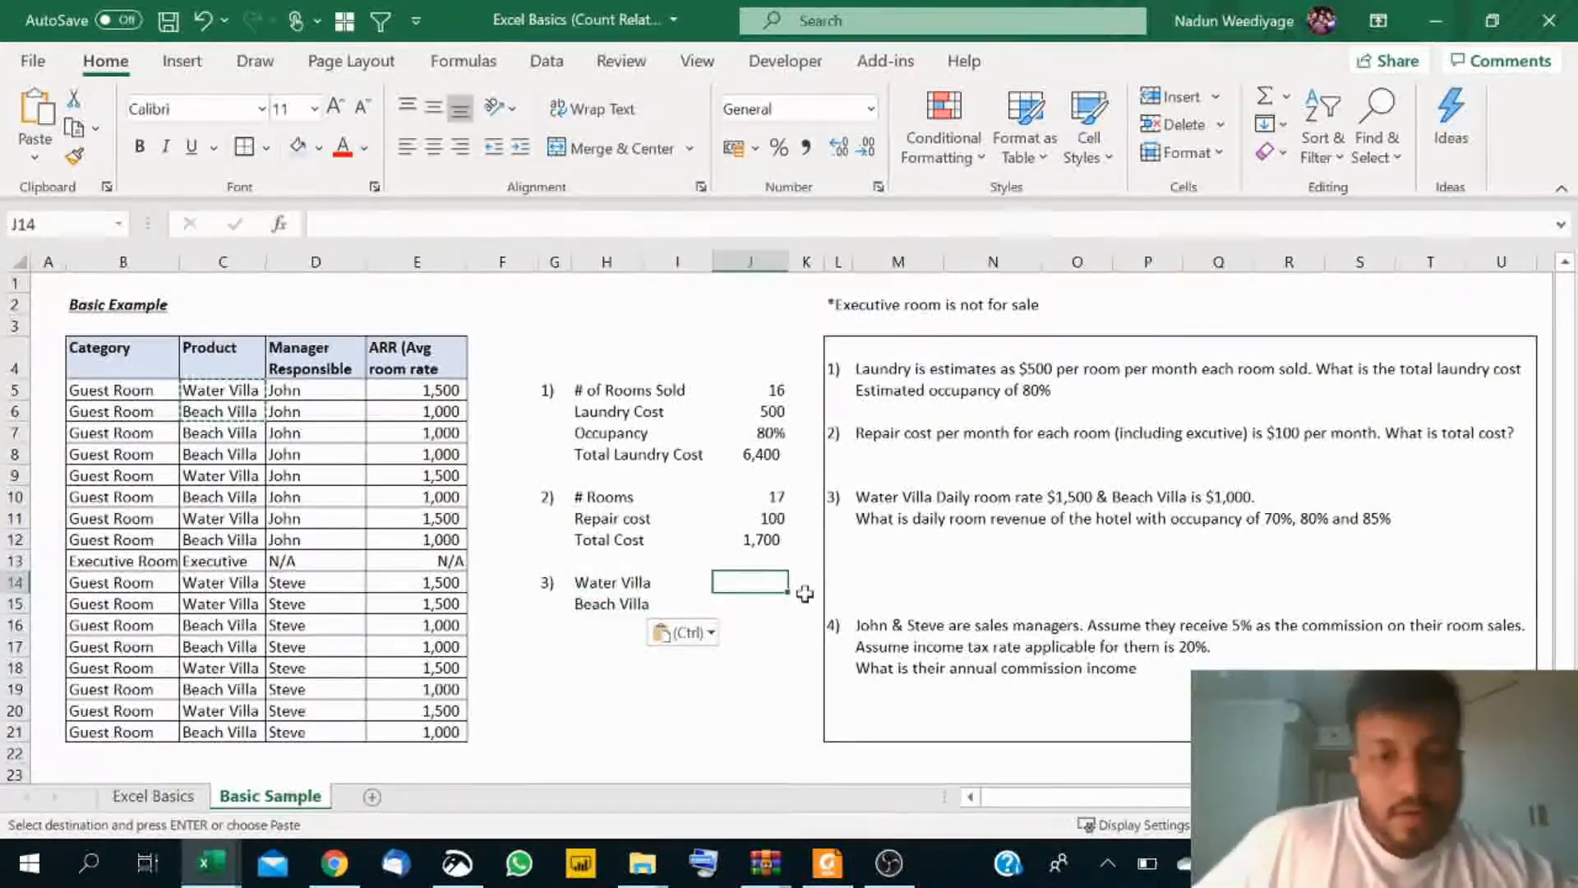
{"action": "type", "text": "="}
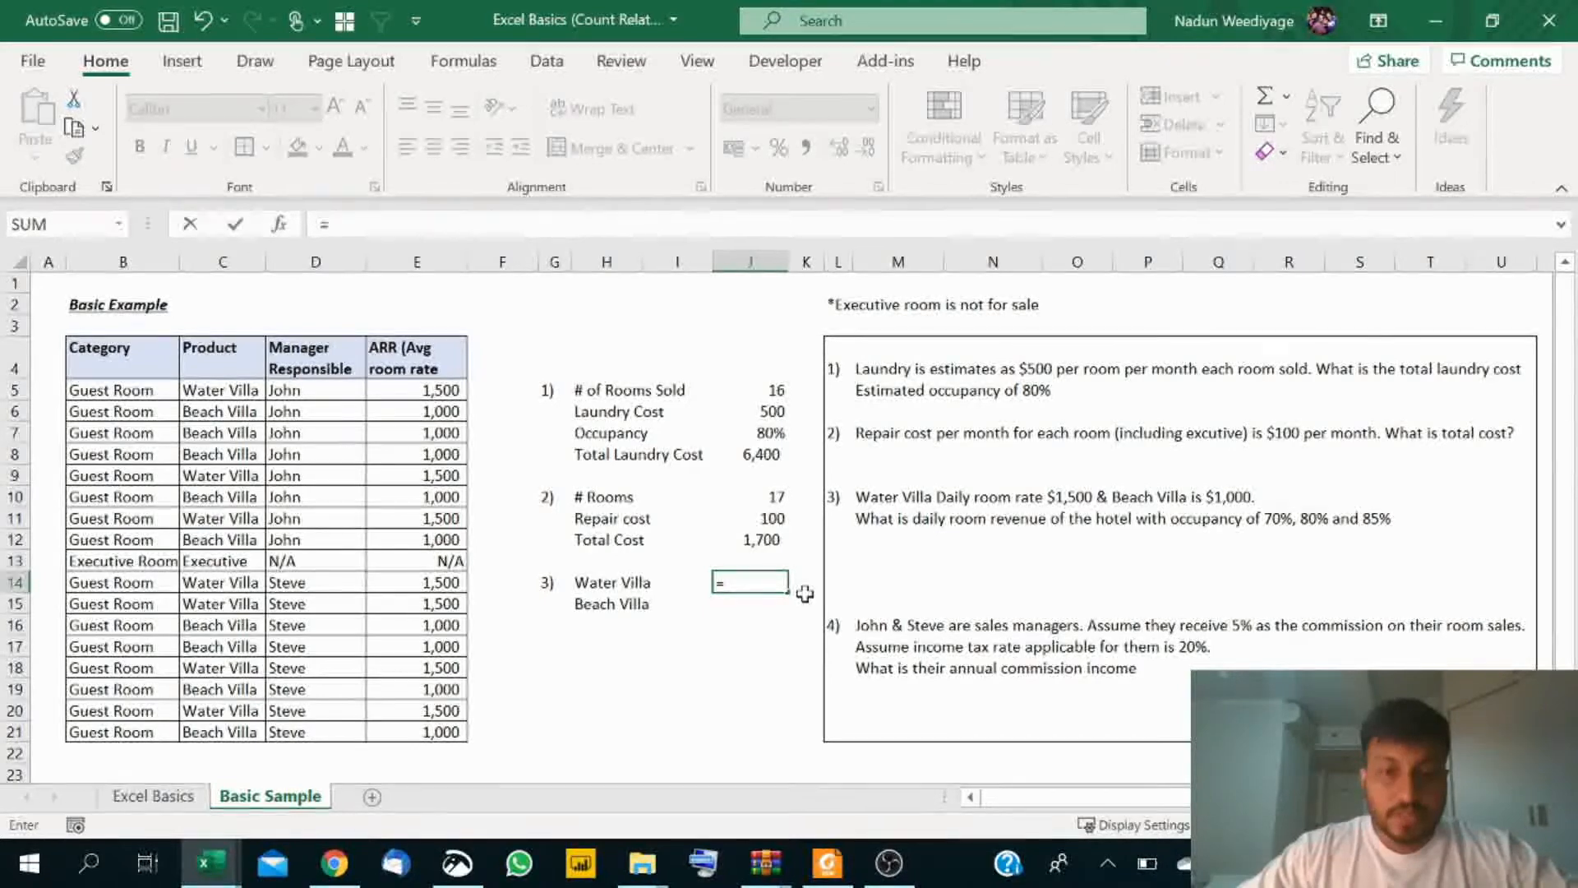
{"action": "type", "text": "count"}
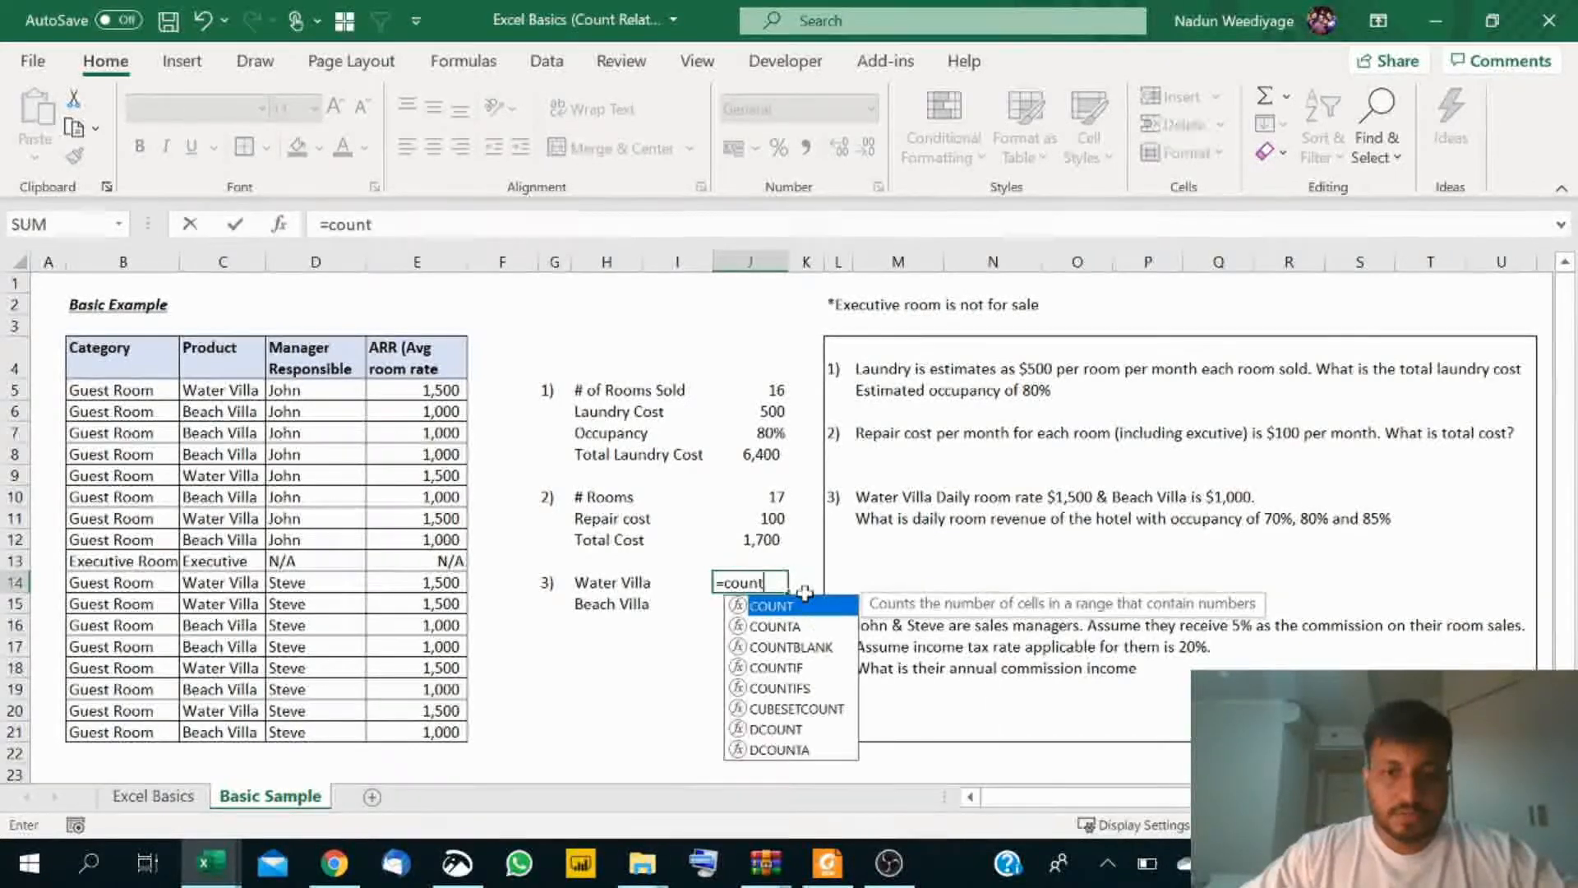
{"action": "type", "text": "if"}
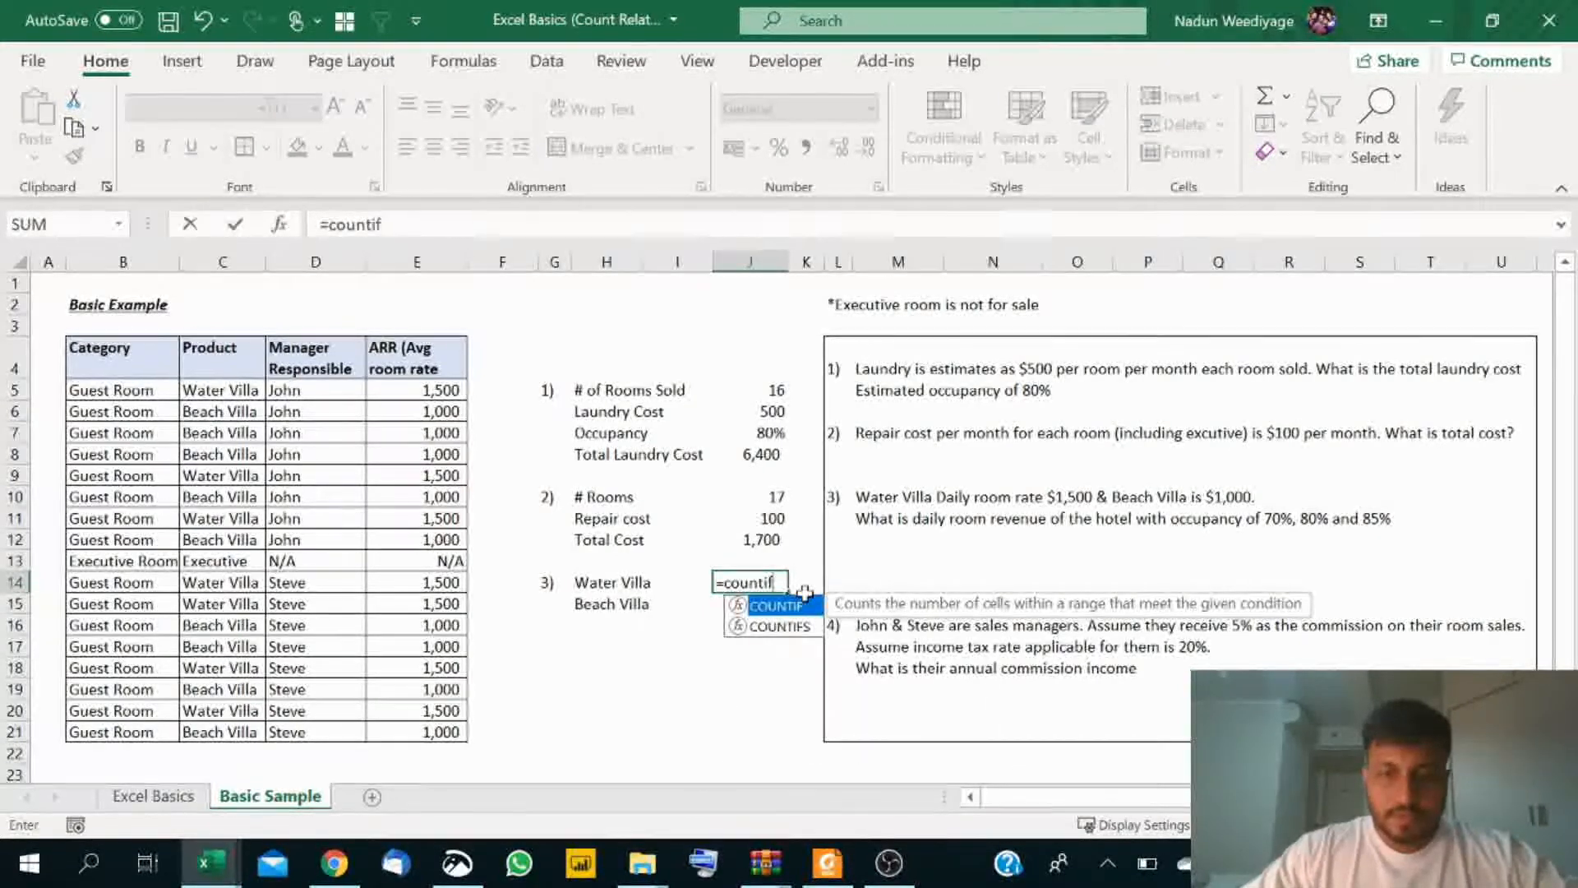
{"action": "type", "text": "("}
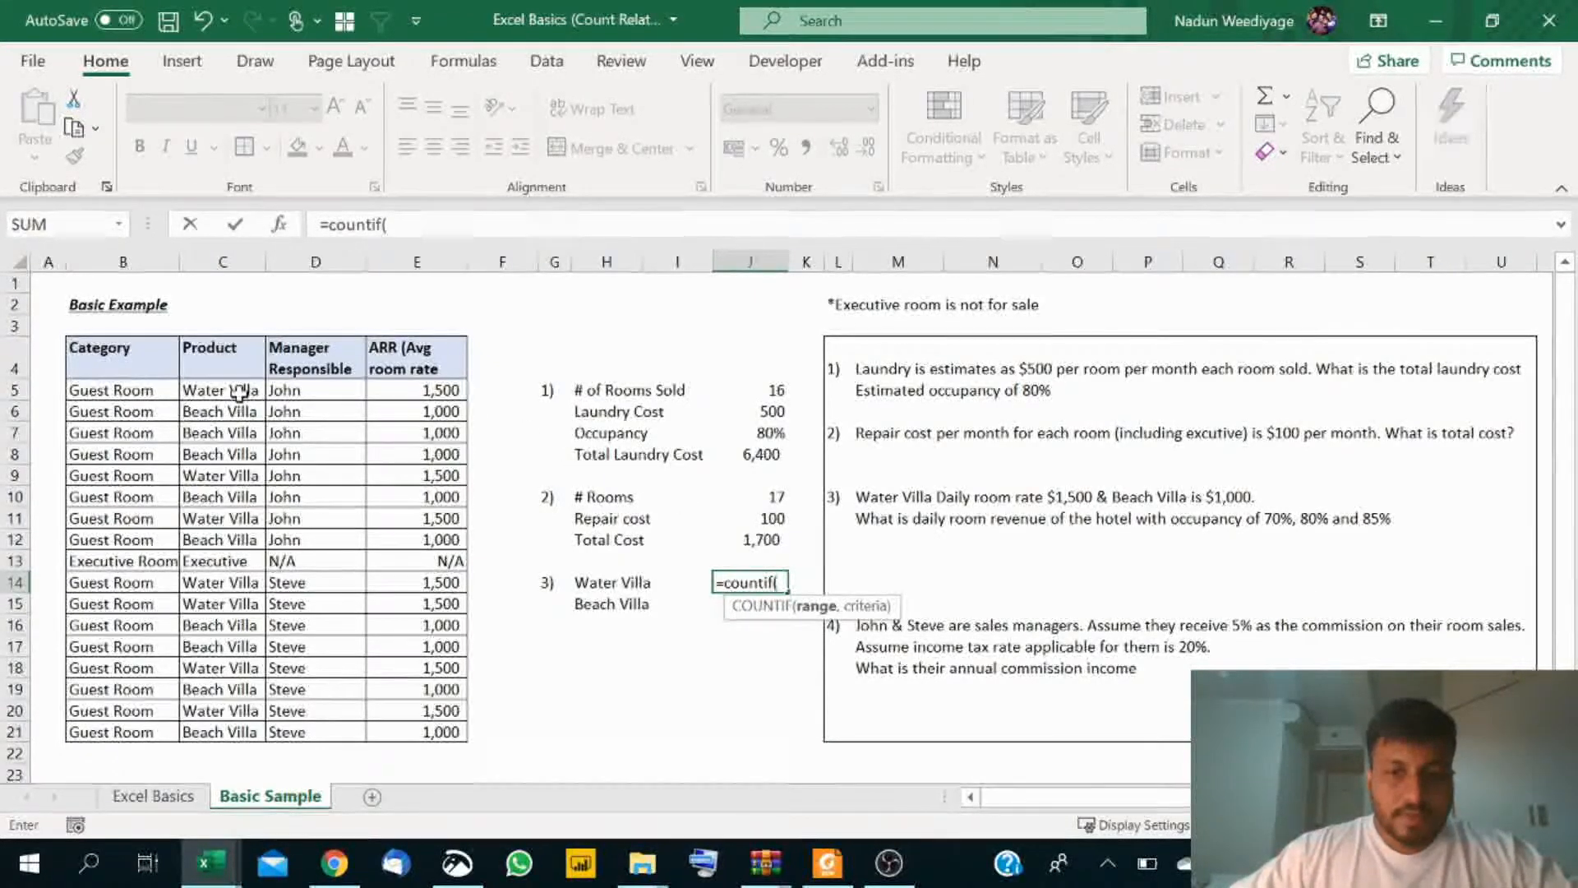
{"action": "left_click_drag", "start_coordinate": [238, 392], "coordinate": [229, 724]}
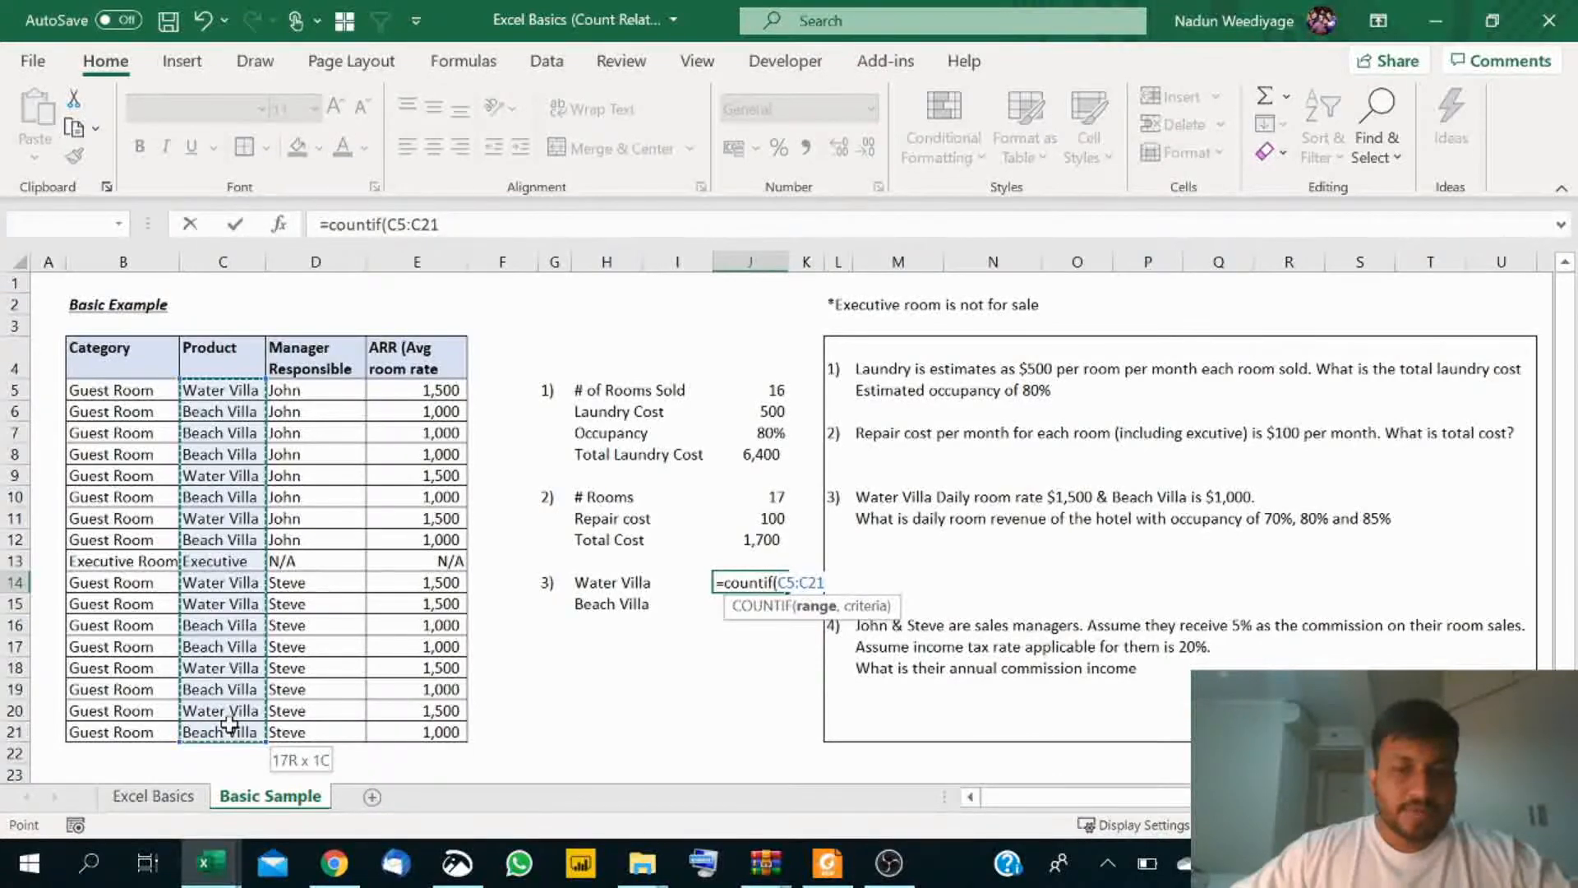
{"action": "left_click_drag", "start_coordinate": [229, 723], "coordinate": [230, 724]}
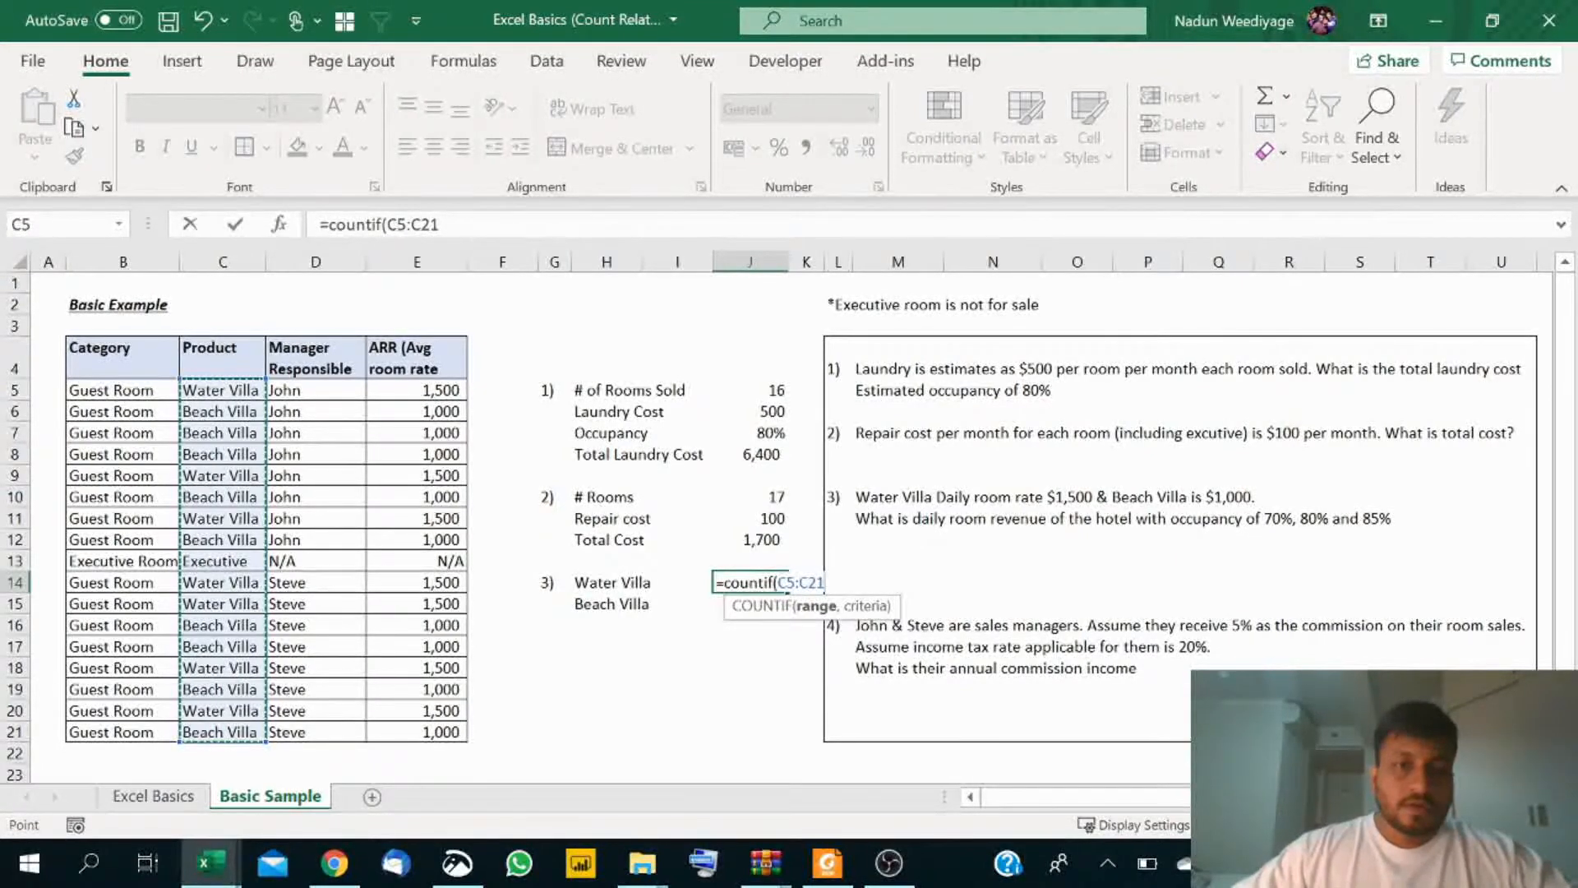
Step: Make the COUNTIF range in J14 absolute as $C$5:$C$21
{"action": "left_click", "coordinate": [386, 224]}
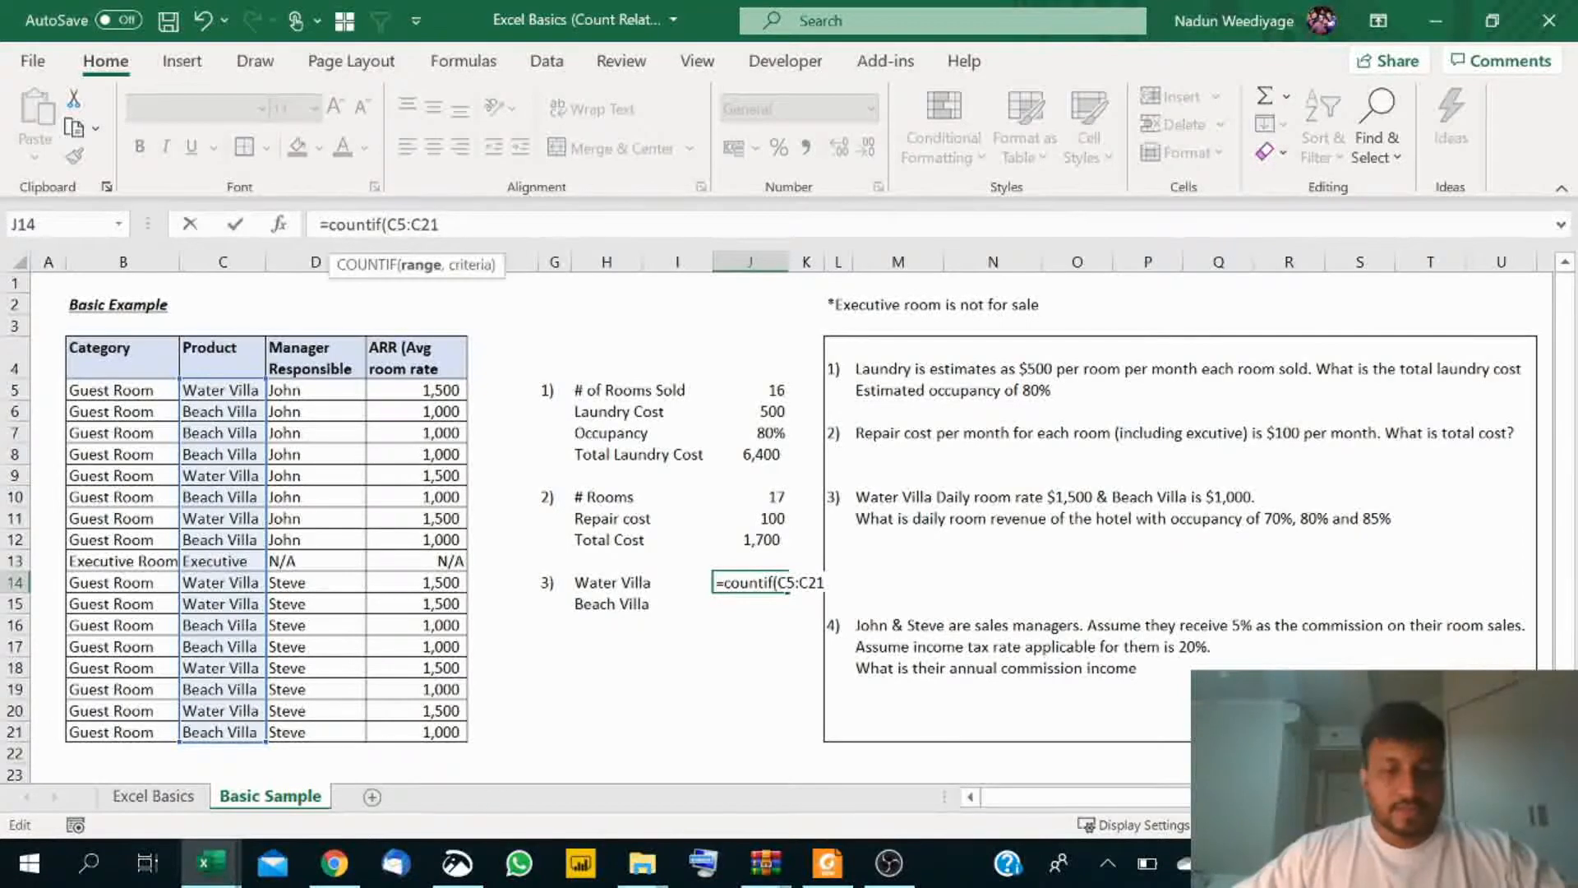
{"action": "type", "text": "$C"}
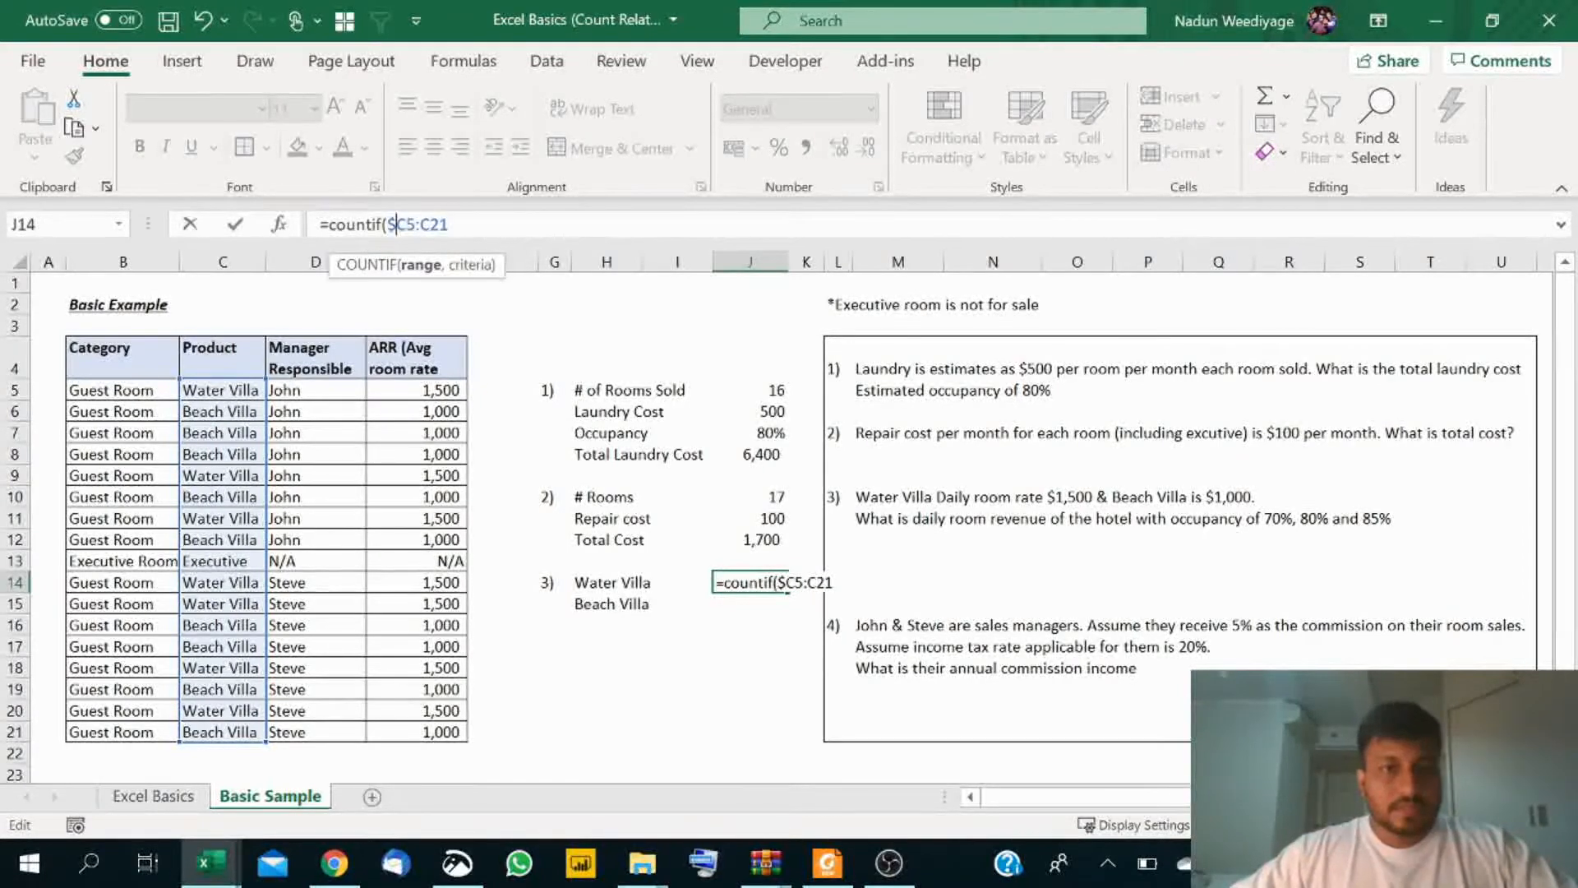
{"action": "type", "text": "$5:"}
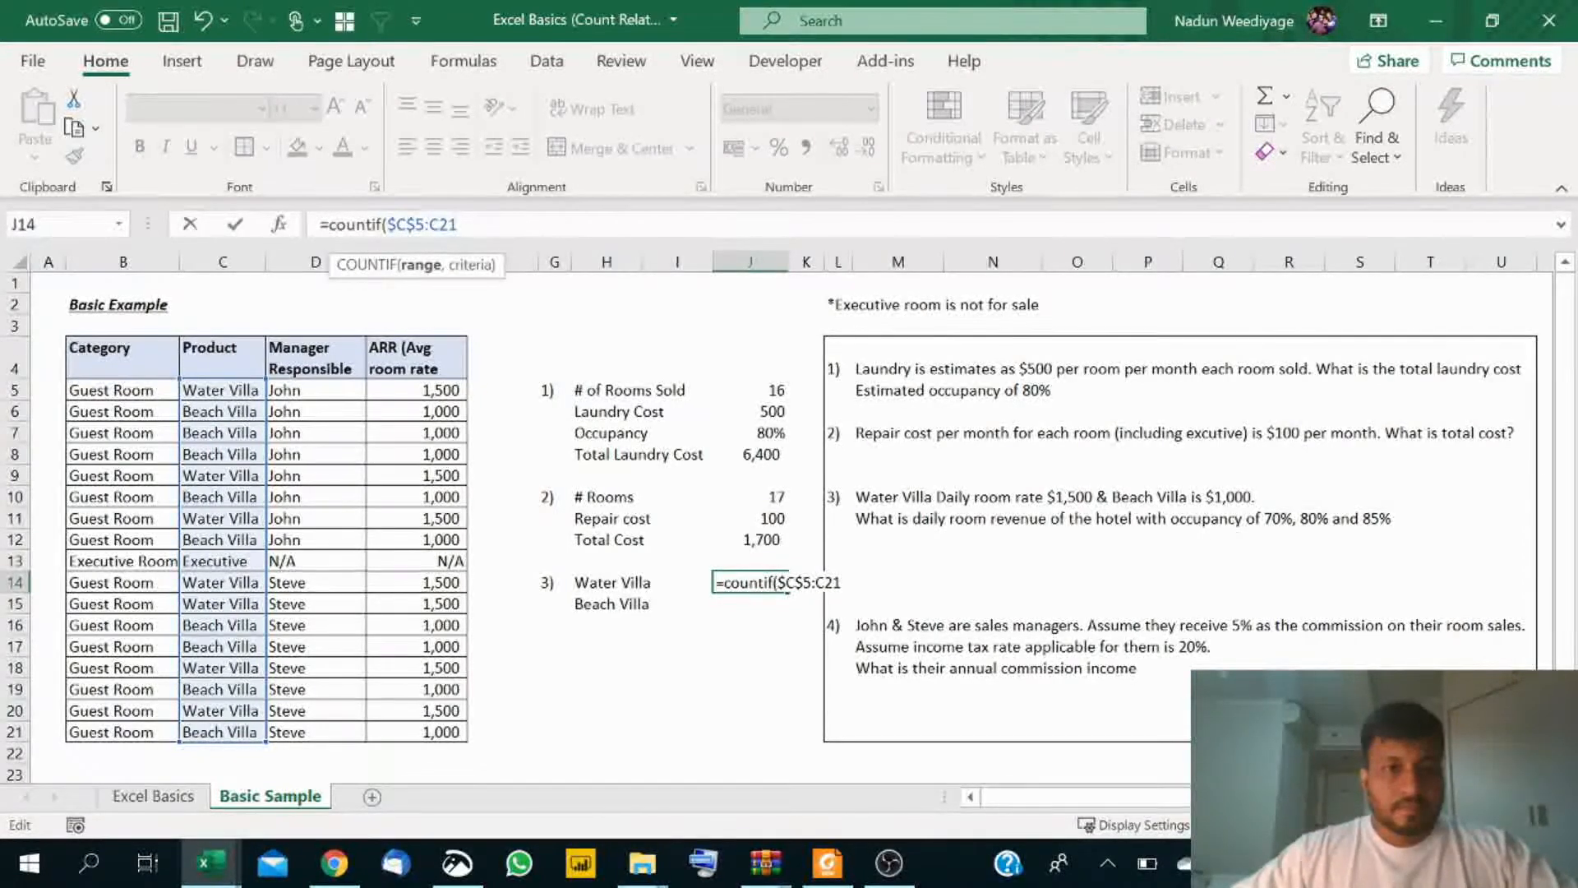
{"action": "type", "text": "$C"}
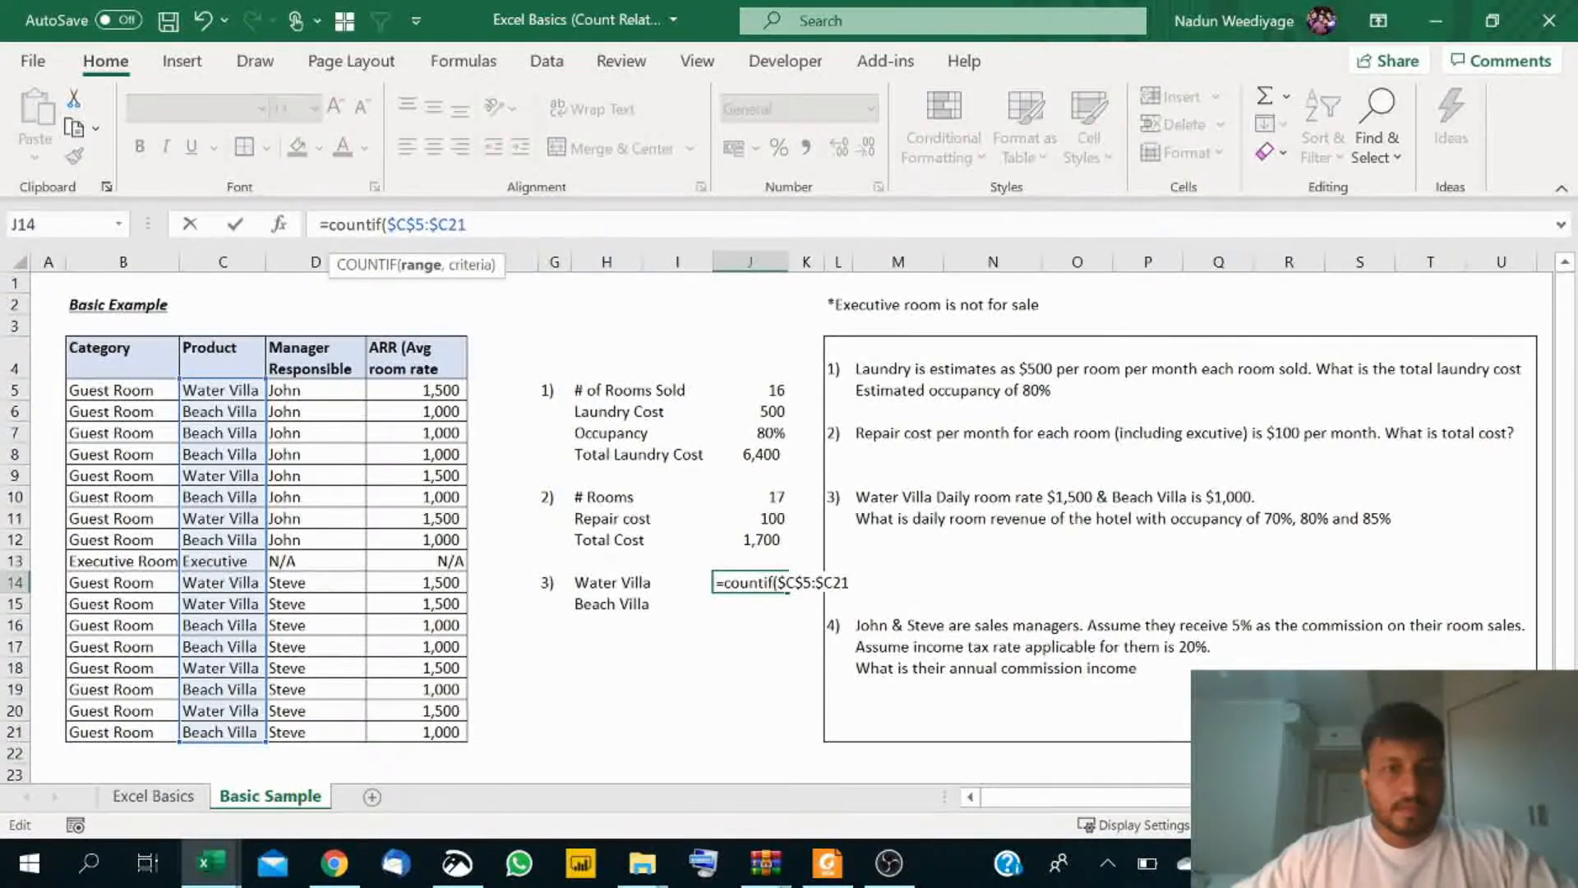
{"action": "type", "text": "$"}
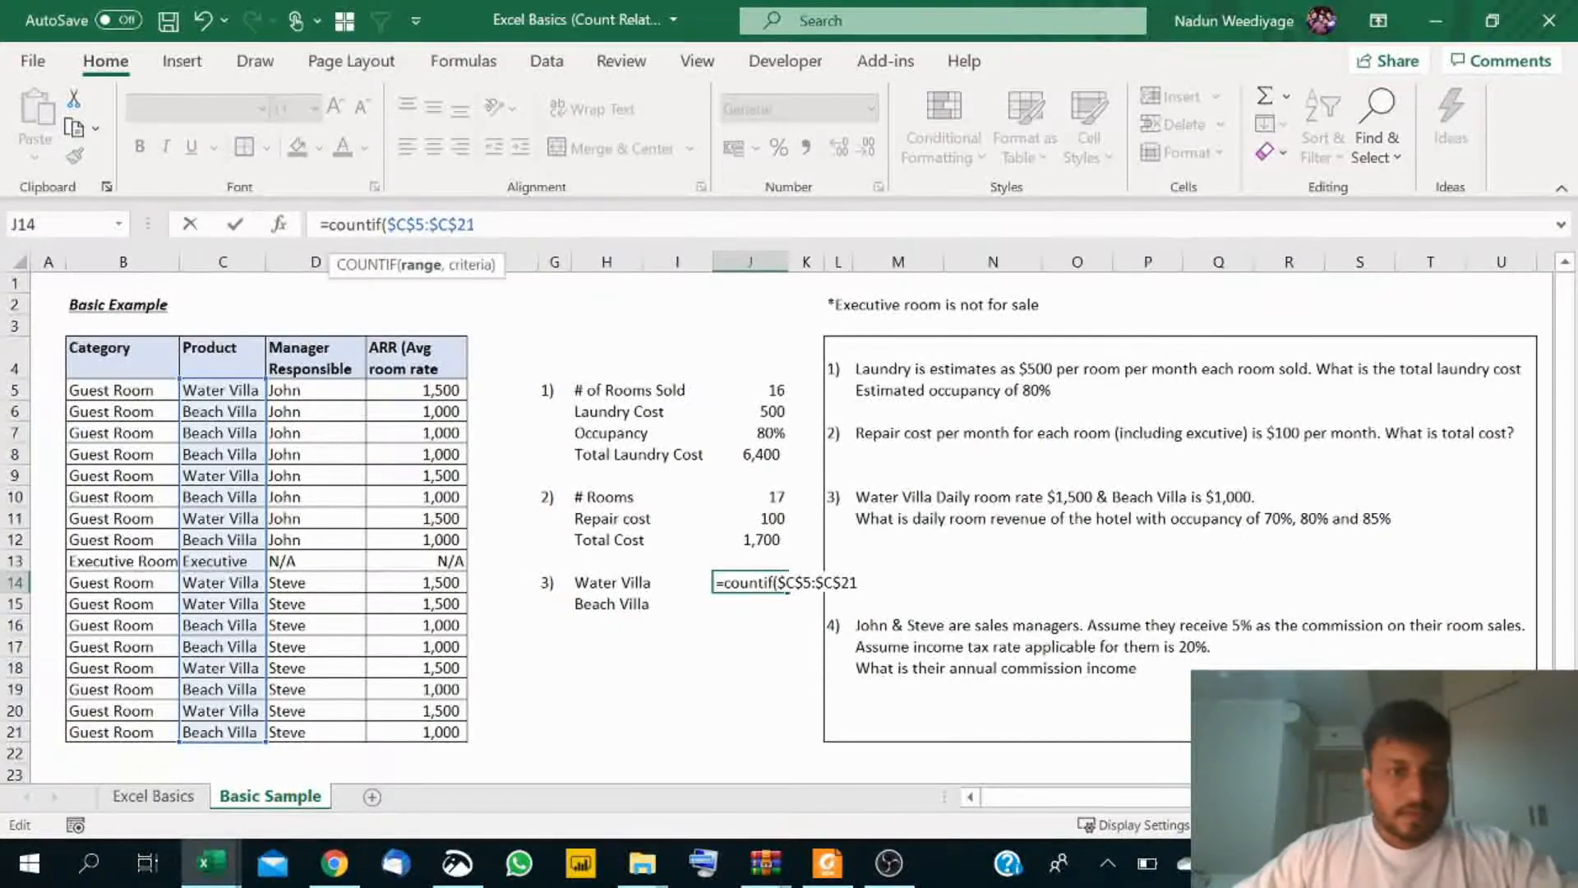
Step: Complete the COUNTIF formula in J14 with H14 as the criterion and fill it down to J15 for Beach Villa
{"action": "type", "text": ","}
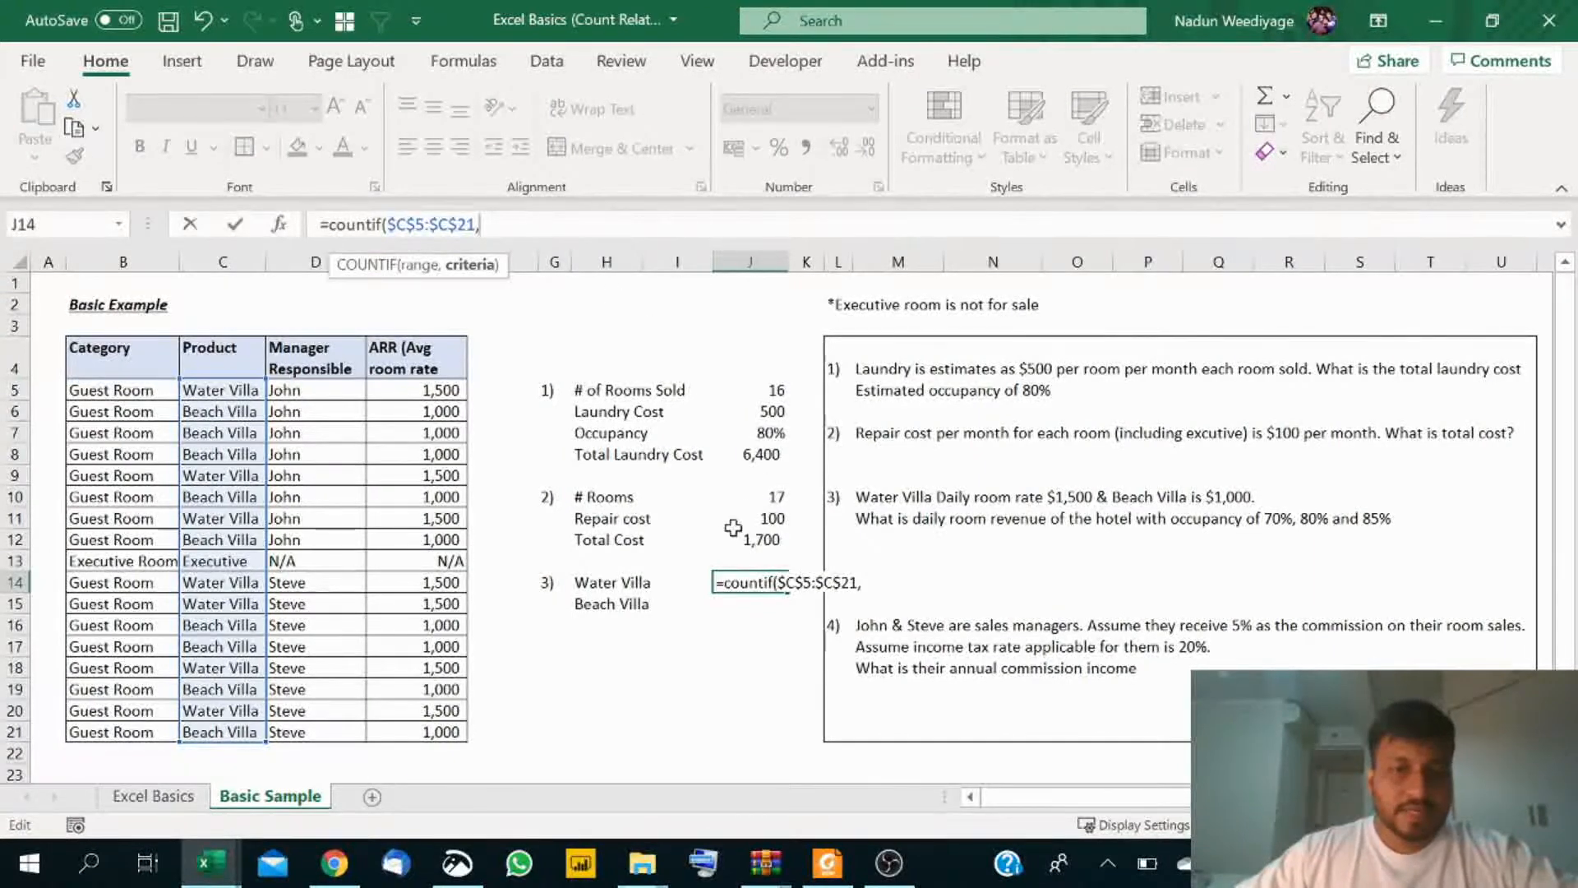
{"action": "left_click", "coordinate": [610, 584]}
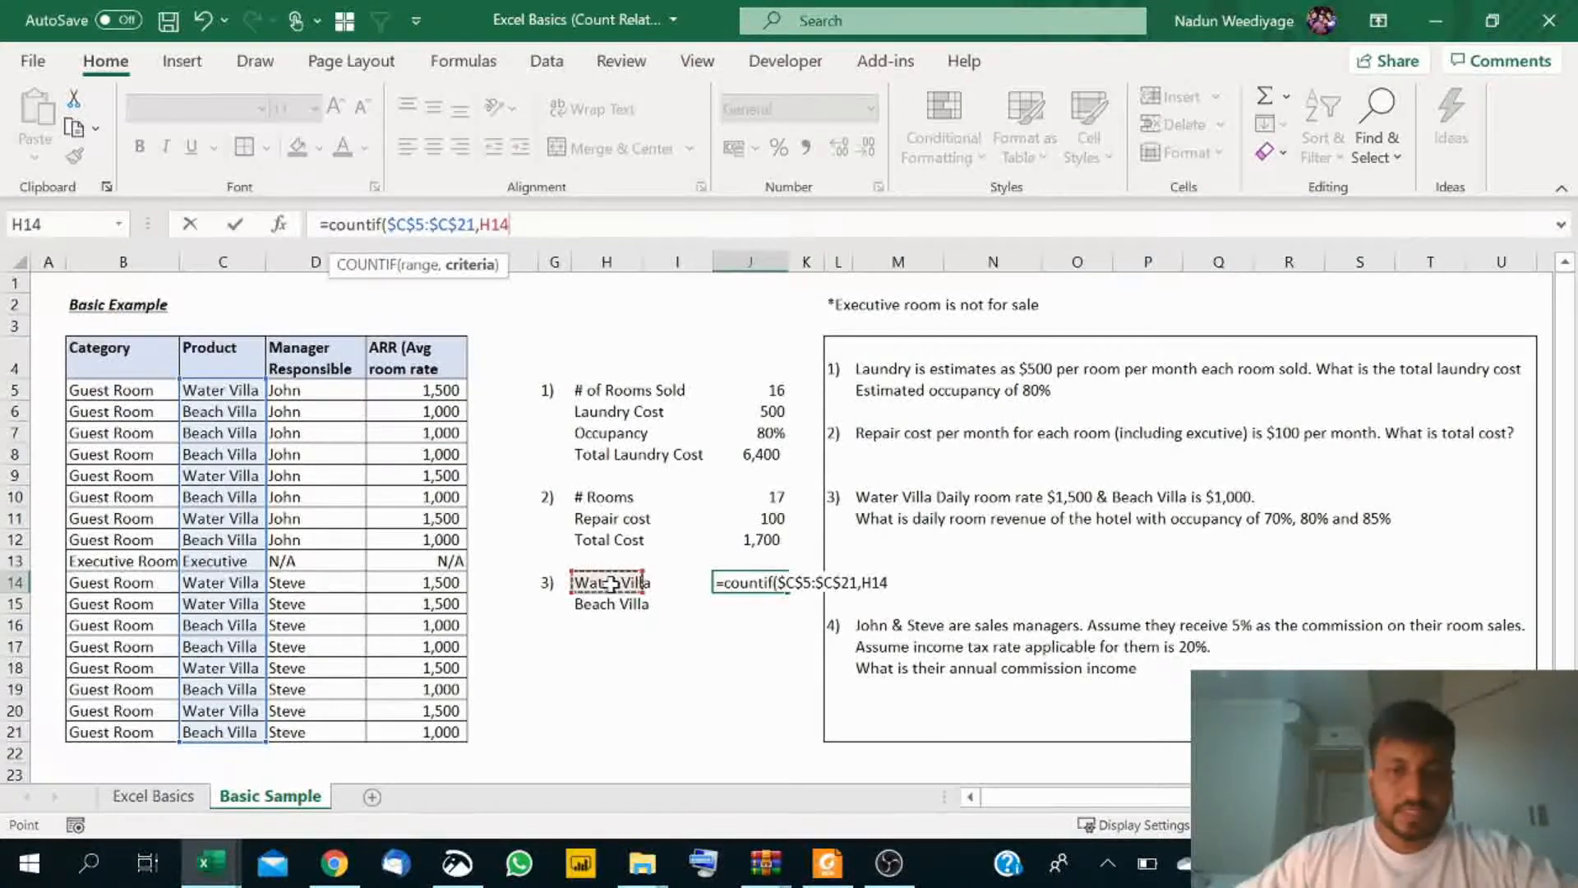
{"action": "type", "text": ")"}
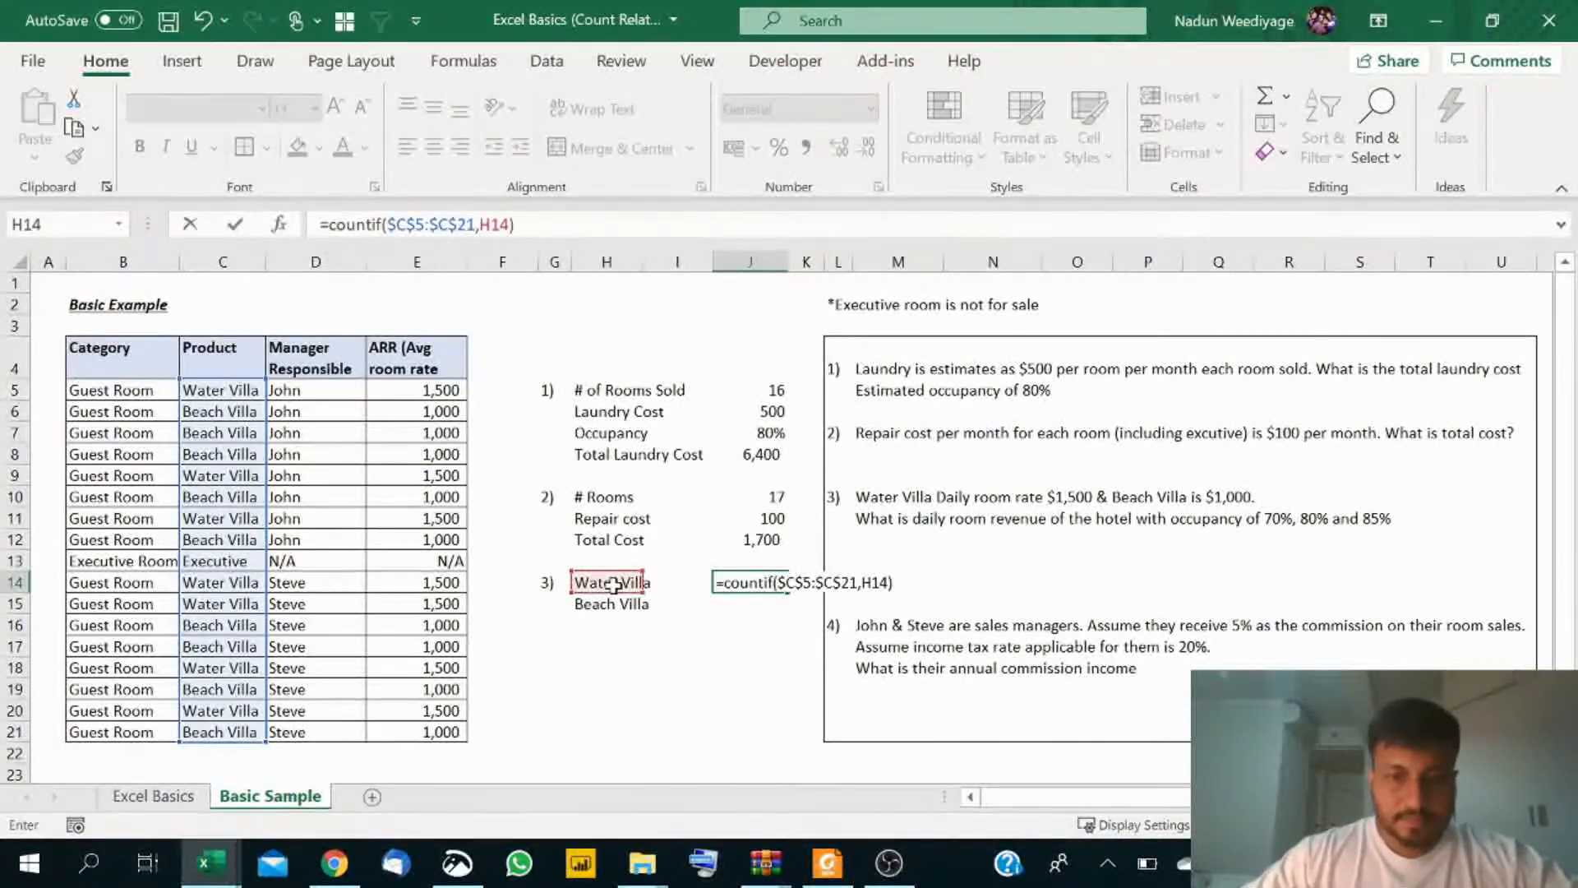
{"action": "key", "text": "Return"}
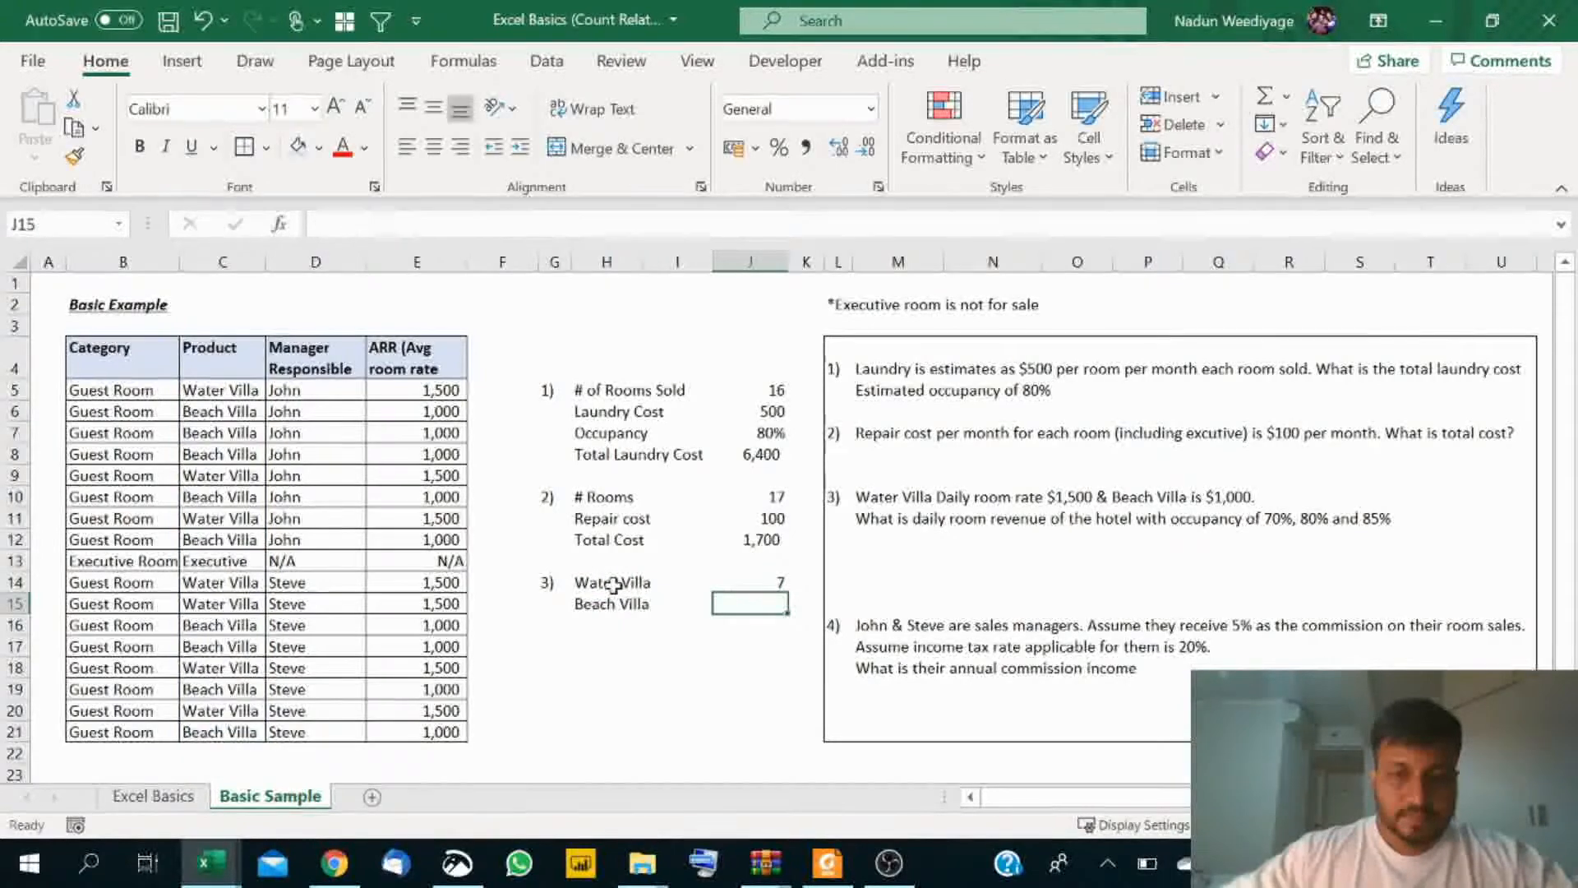
{"action": "left_click", "coordinate": [754, 582]}
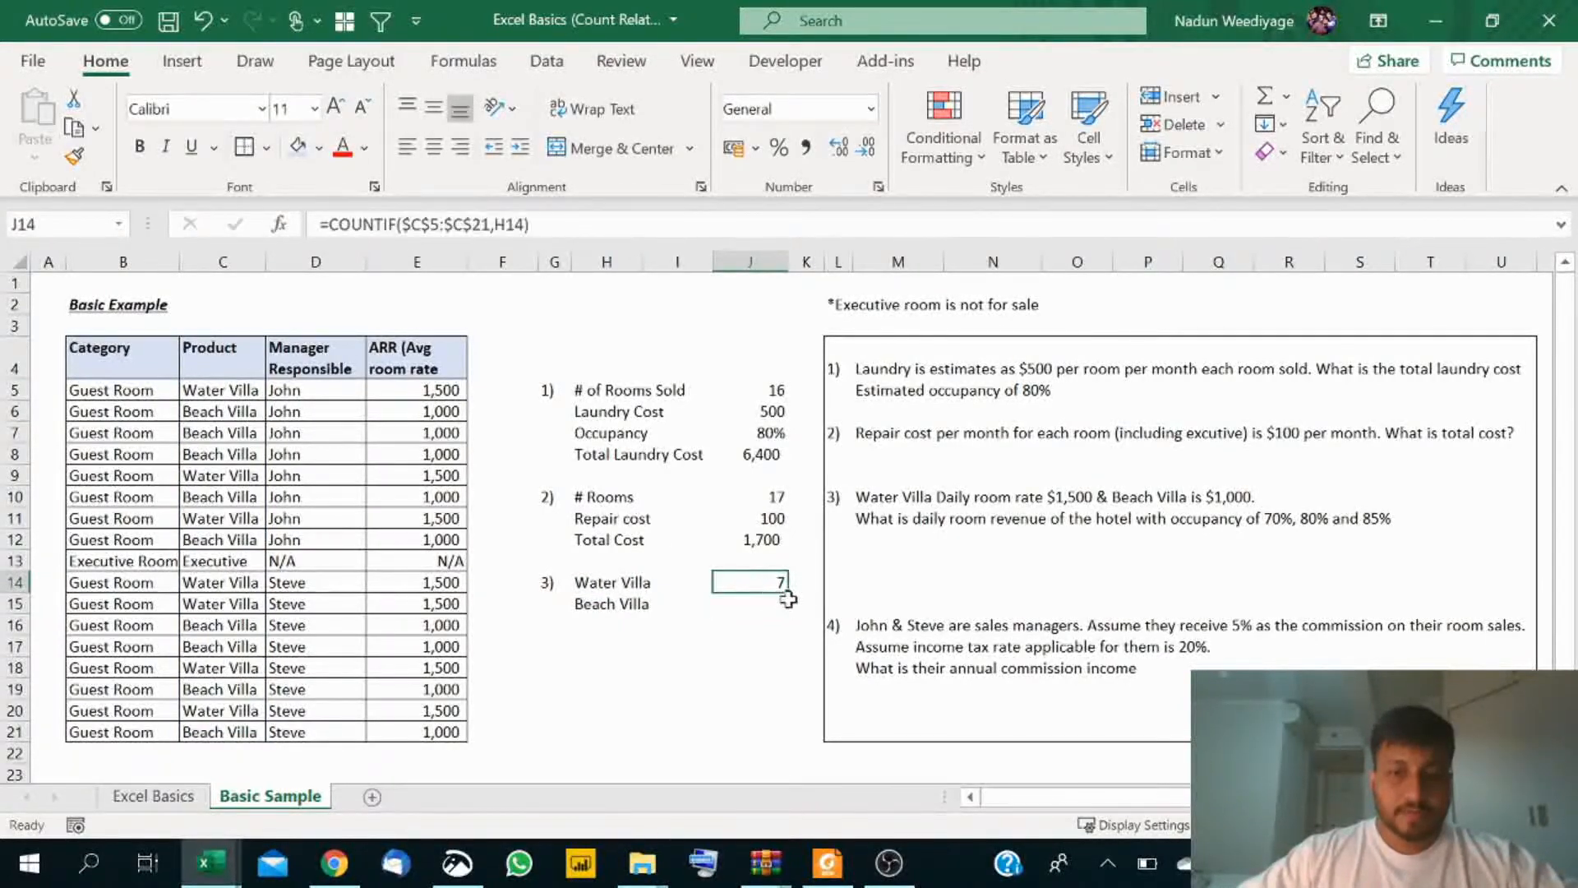
{"action": "left_click_drag", "start_coordinate": [794, 599], "coordinate": [785, 613]}
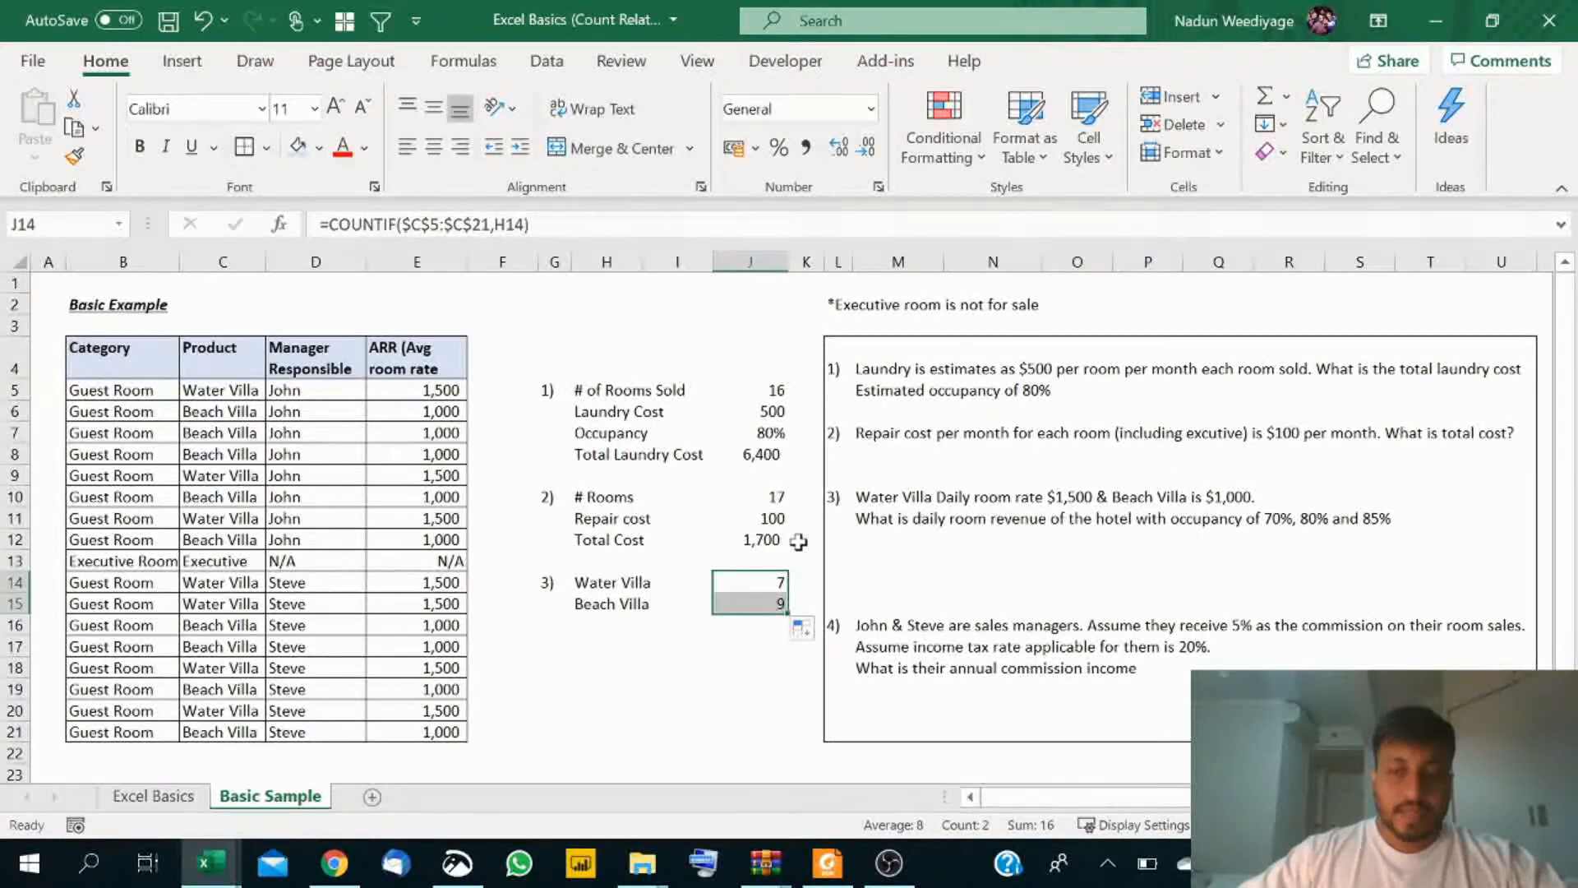
Step: Enter the label "Rate" in H17 and copy the Water Villa and Beach Villa names from H14:H15 into H18:H19
{"action": "left_click", "coordinate": [597, 640]}
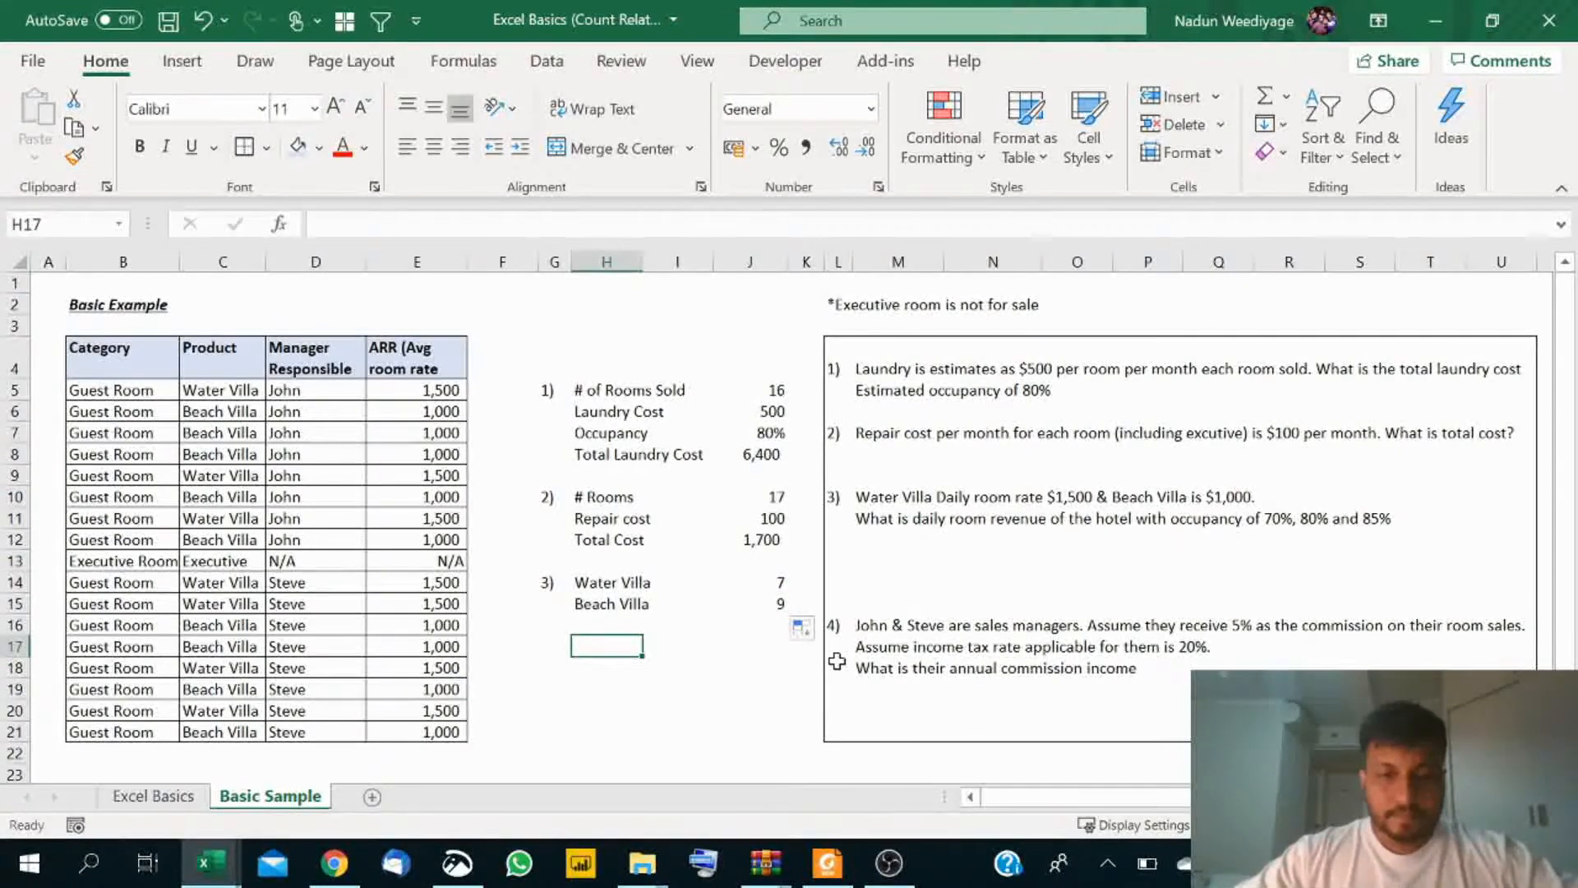
{"action": "type", "text": "Rate"}
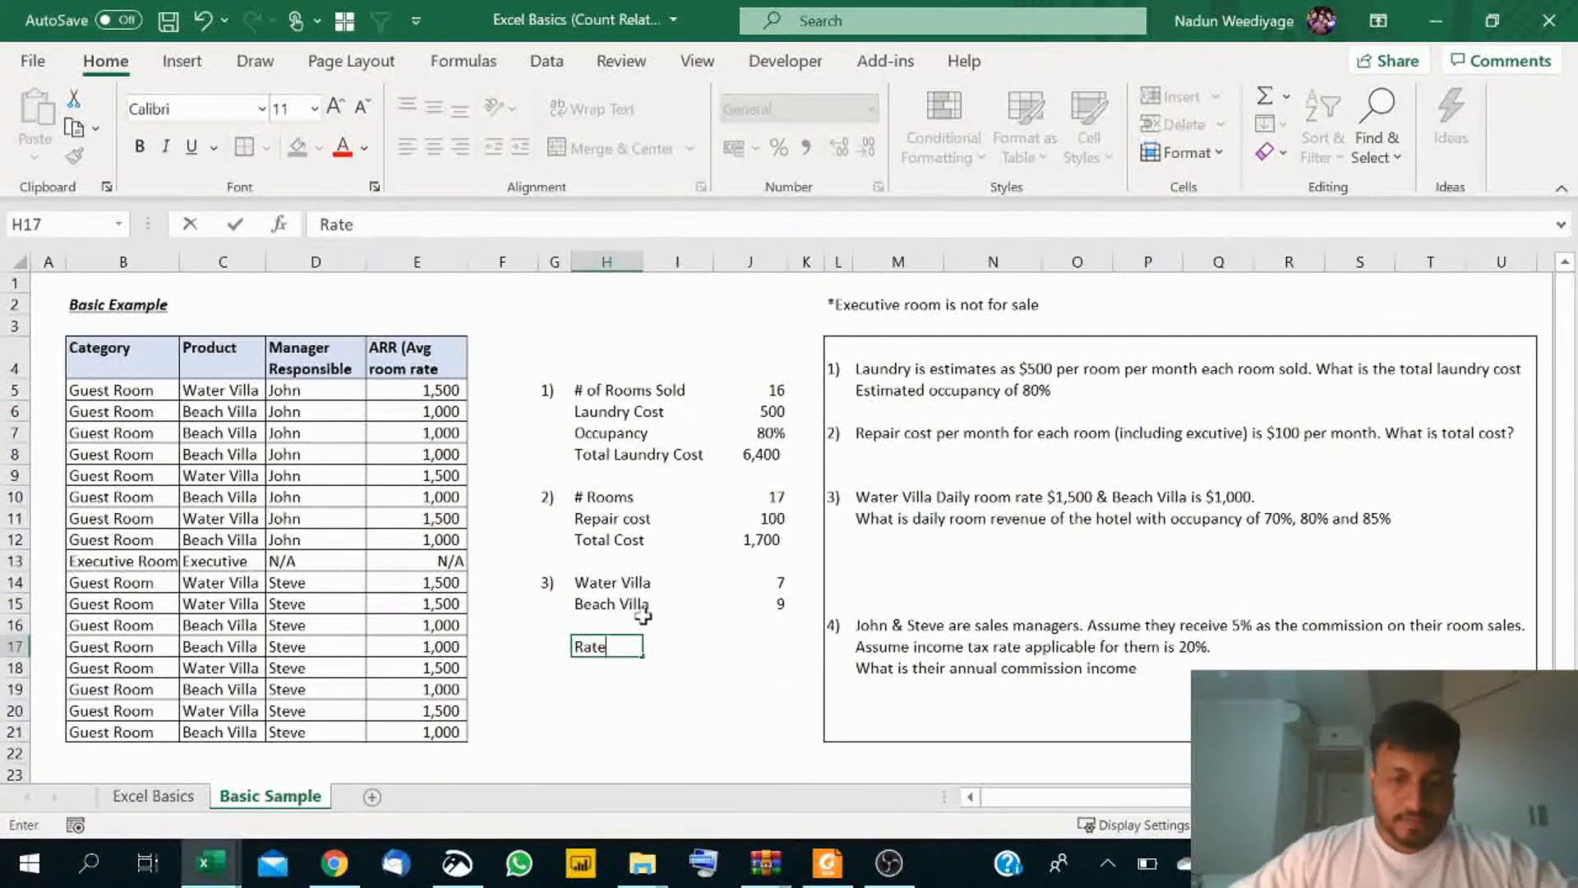
{"action": "left_click", "coordinate": [670, 643]}
{"action": "left_click_drag", "start_coordinate": [609, 582], "coordinate": [612, 601]}
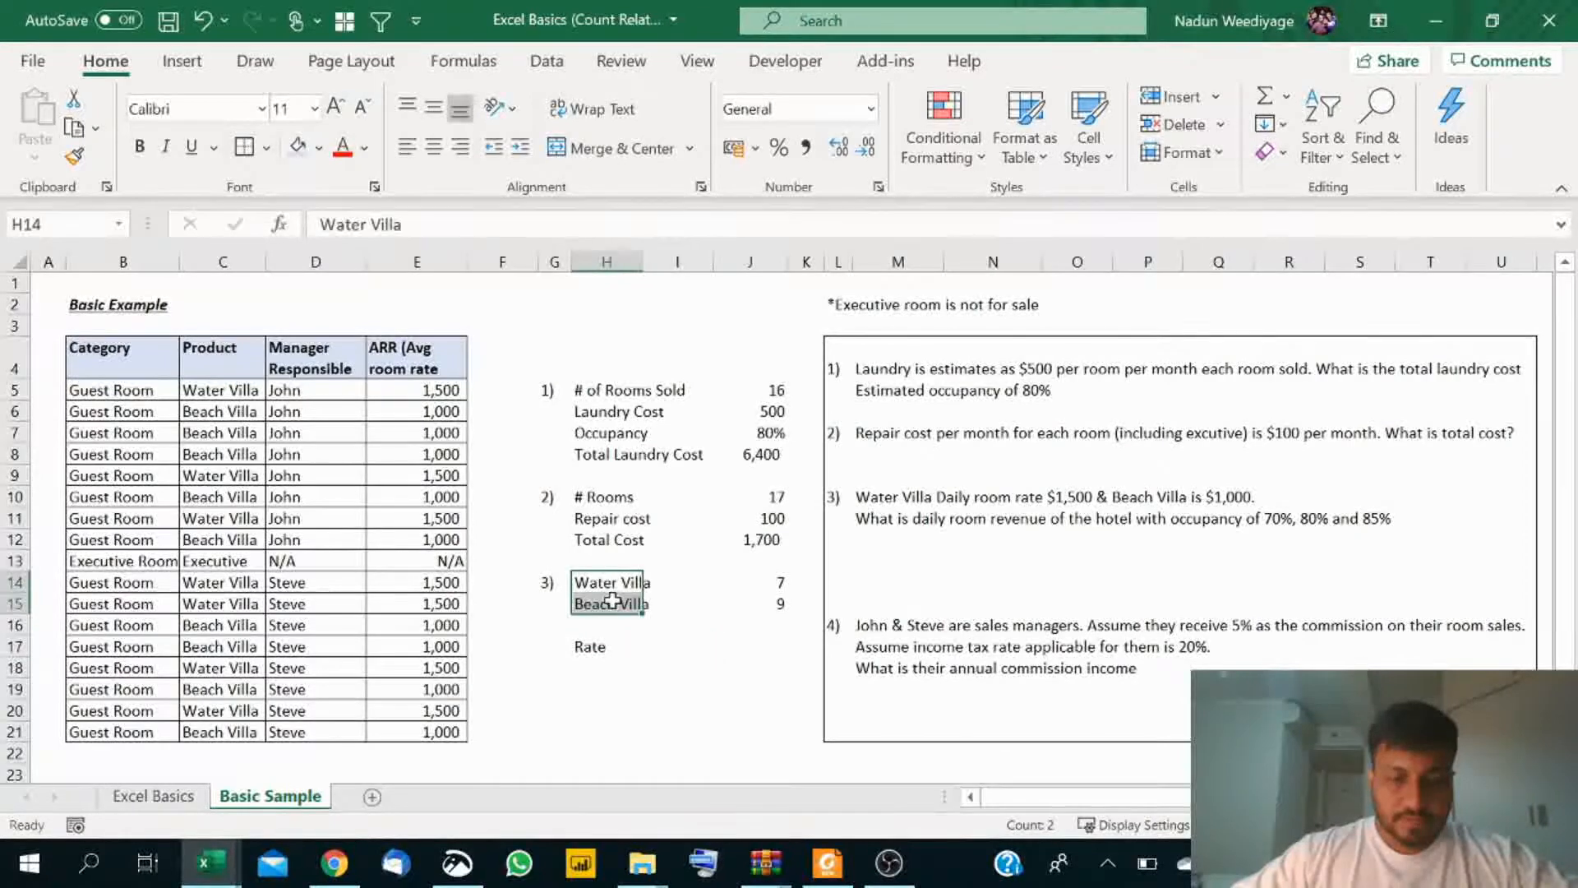
{"action": "key", "text": "ctrl+c"}
{"action": "left_click", "coordinate": [592, 667]}
{"action": "key", "text": "ctrl+v"}
Step: Enter the daily rates 1500 for Water Villa in J18 and 1000 for Beach Villa in J19
{"action": "left_click", "coordinate": [746, 665]}
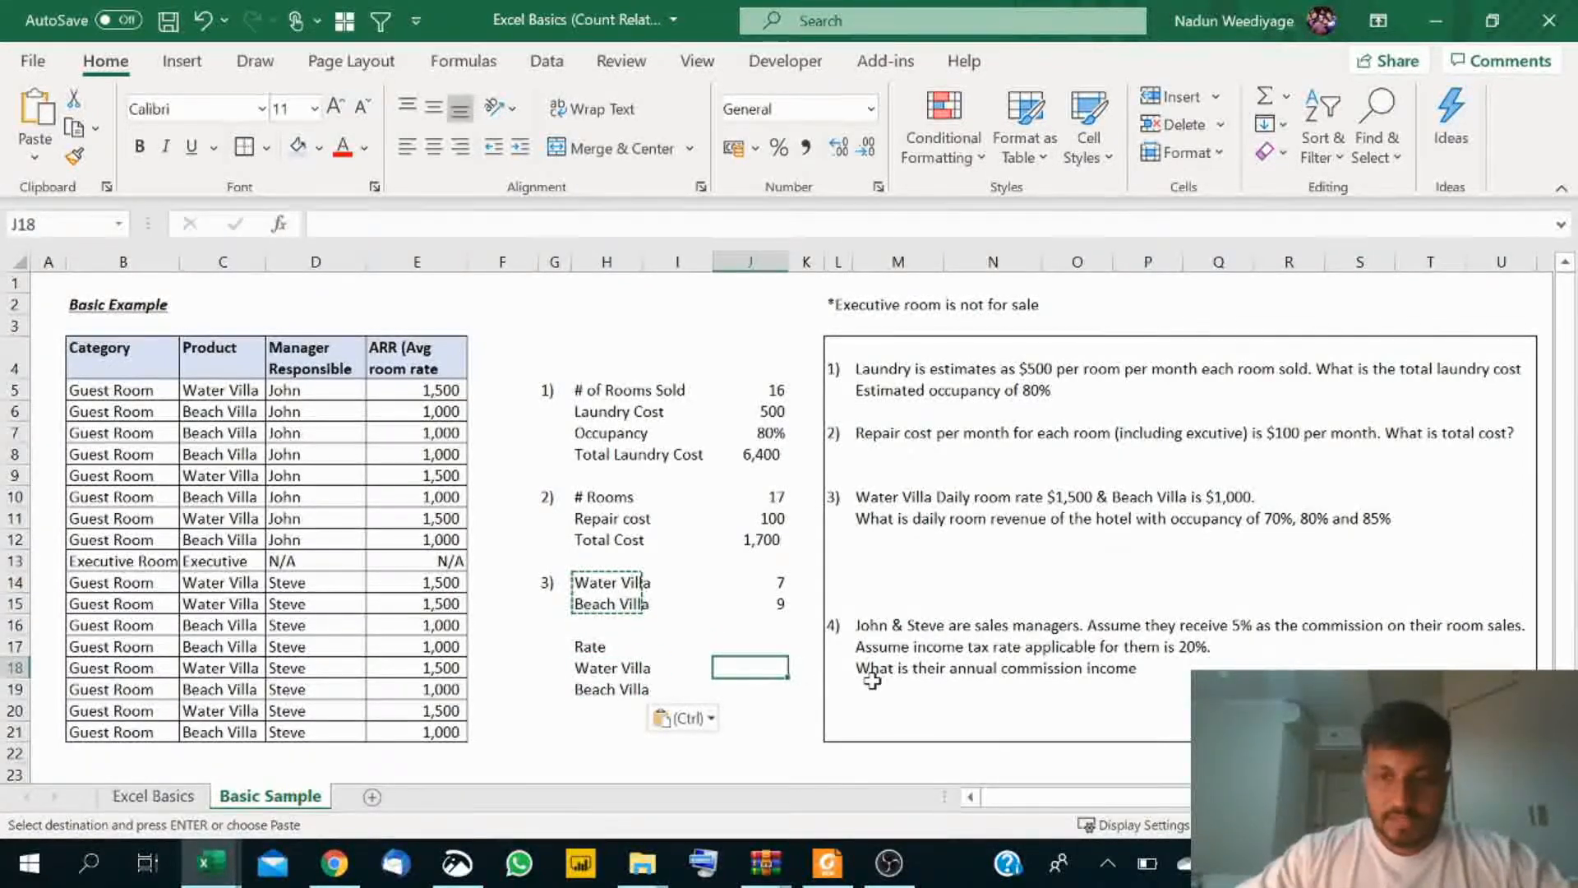
{"action": "type", "text": "1500"}
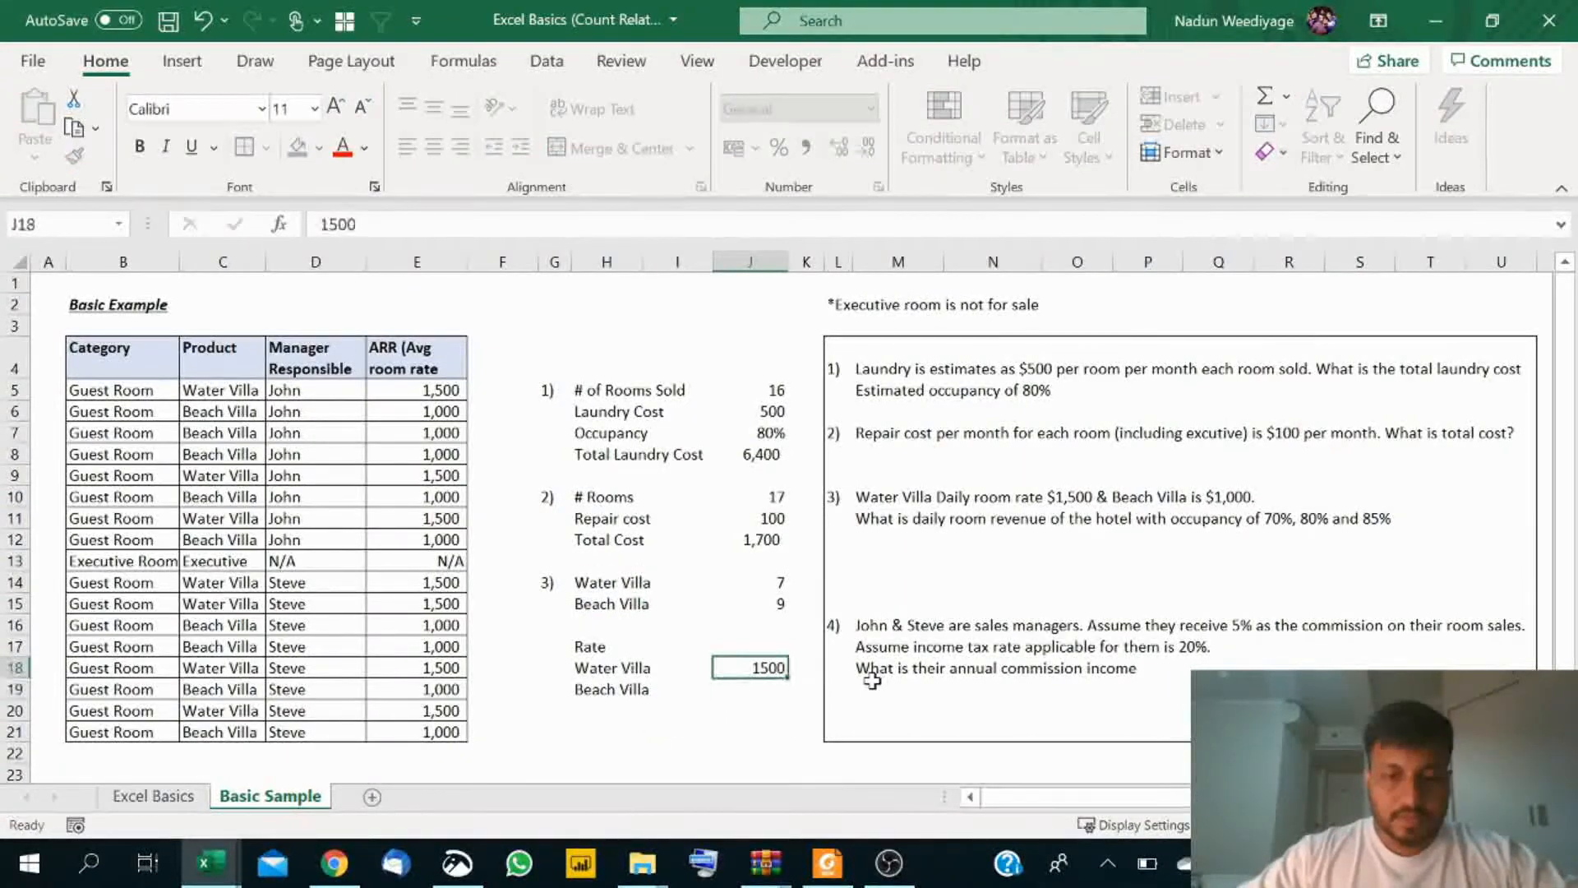
{"action": "key", "text": "Return"}
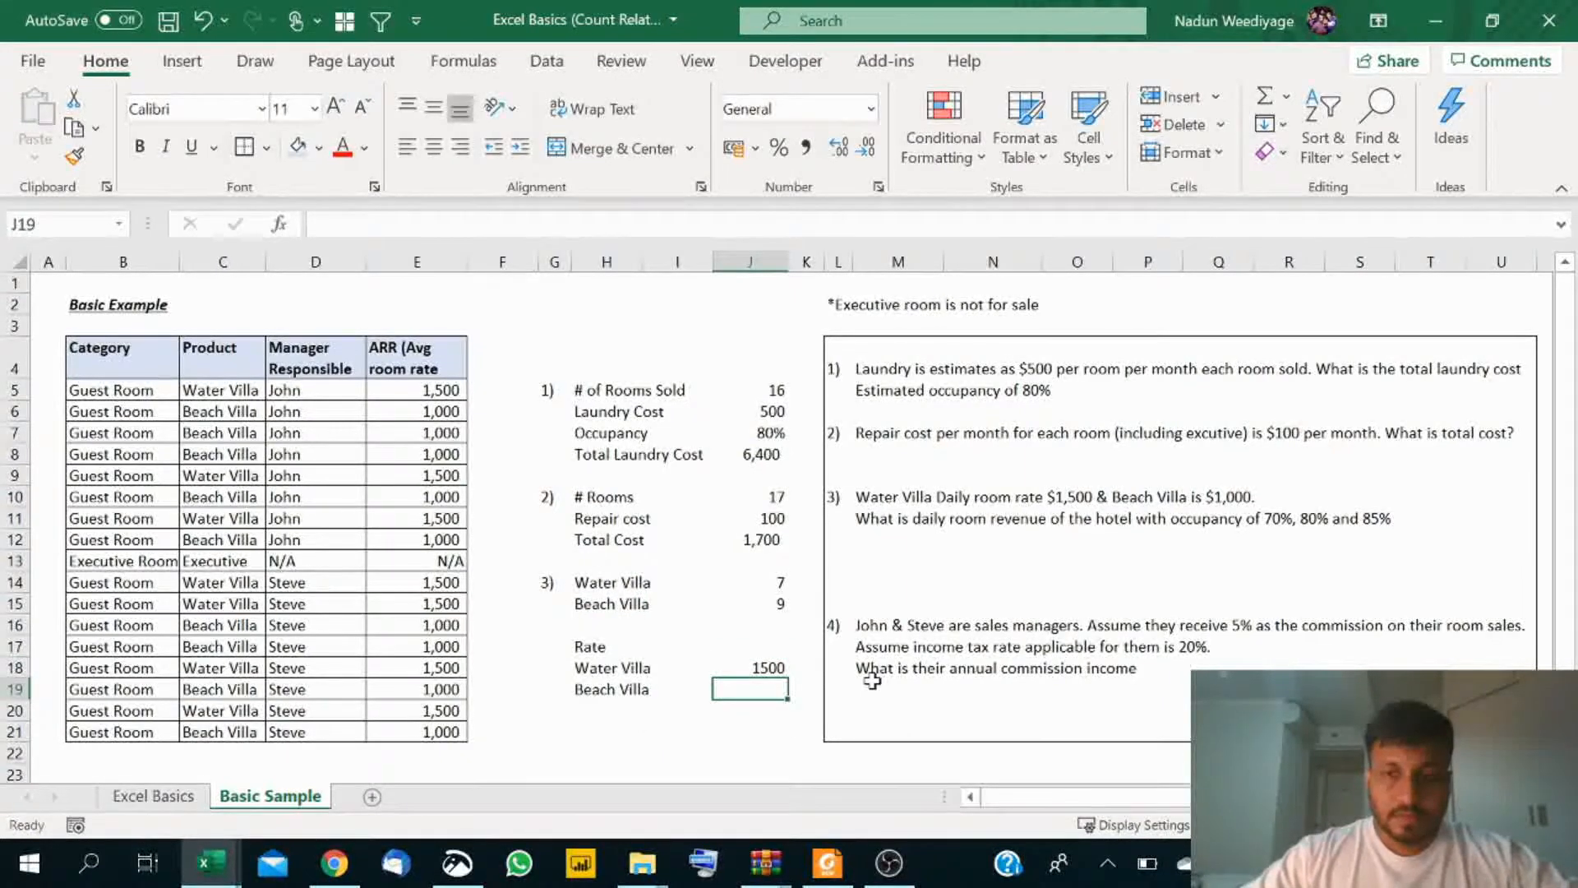
{"action": "type", "text": "1000"}
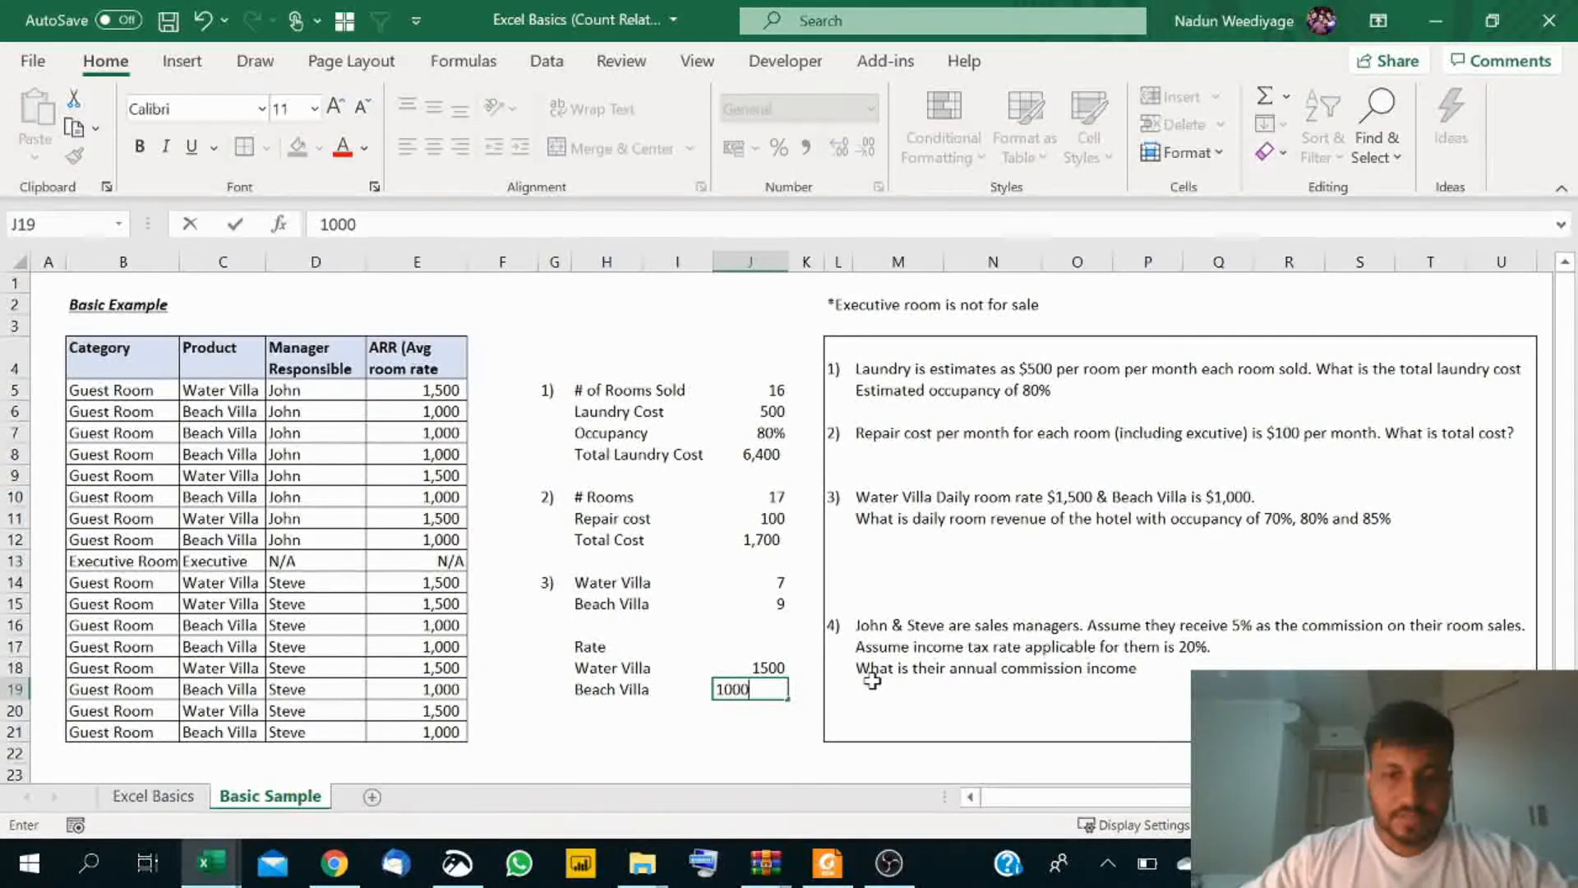
{"action": "key", "text": "Return"}
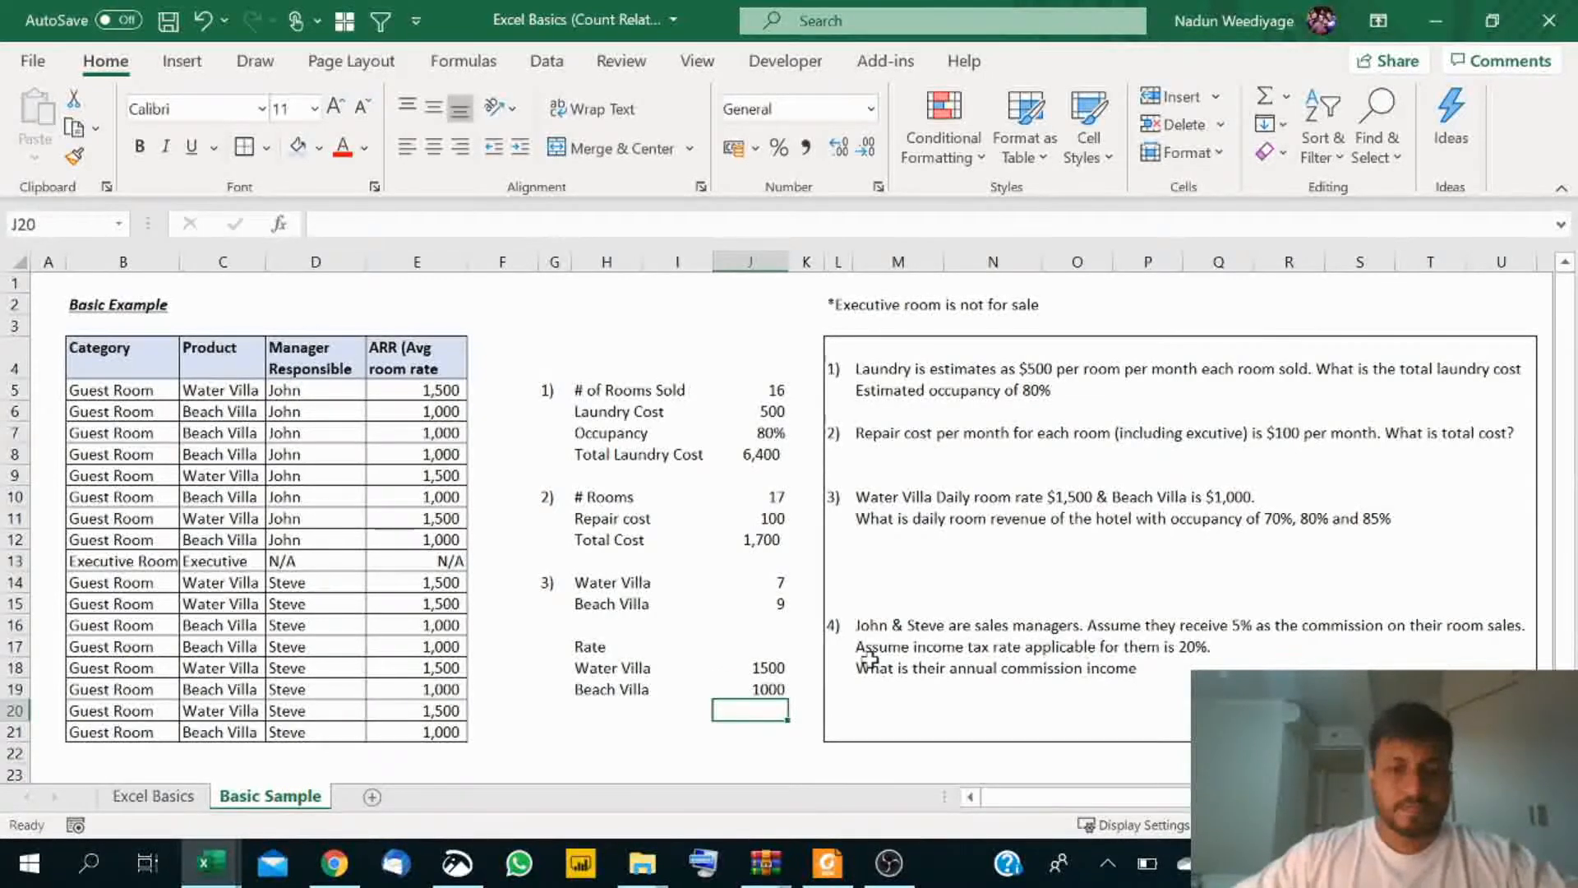
Step: Add the label "Occpancy" in H21 below the room rates
{"action": "scroll", "coordinate": [870, 662], "scroll_direction": "down", "scroll_amount": 1}
{"action": "left_click", "coordinate": [590, 685]}
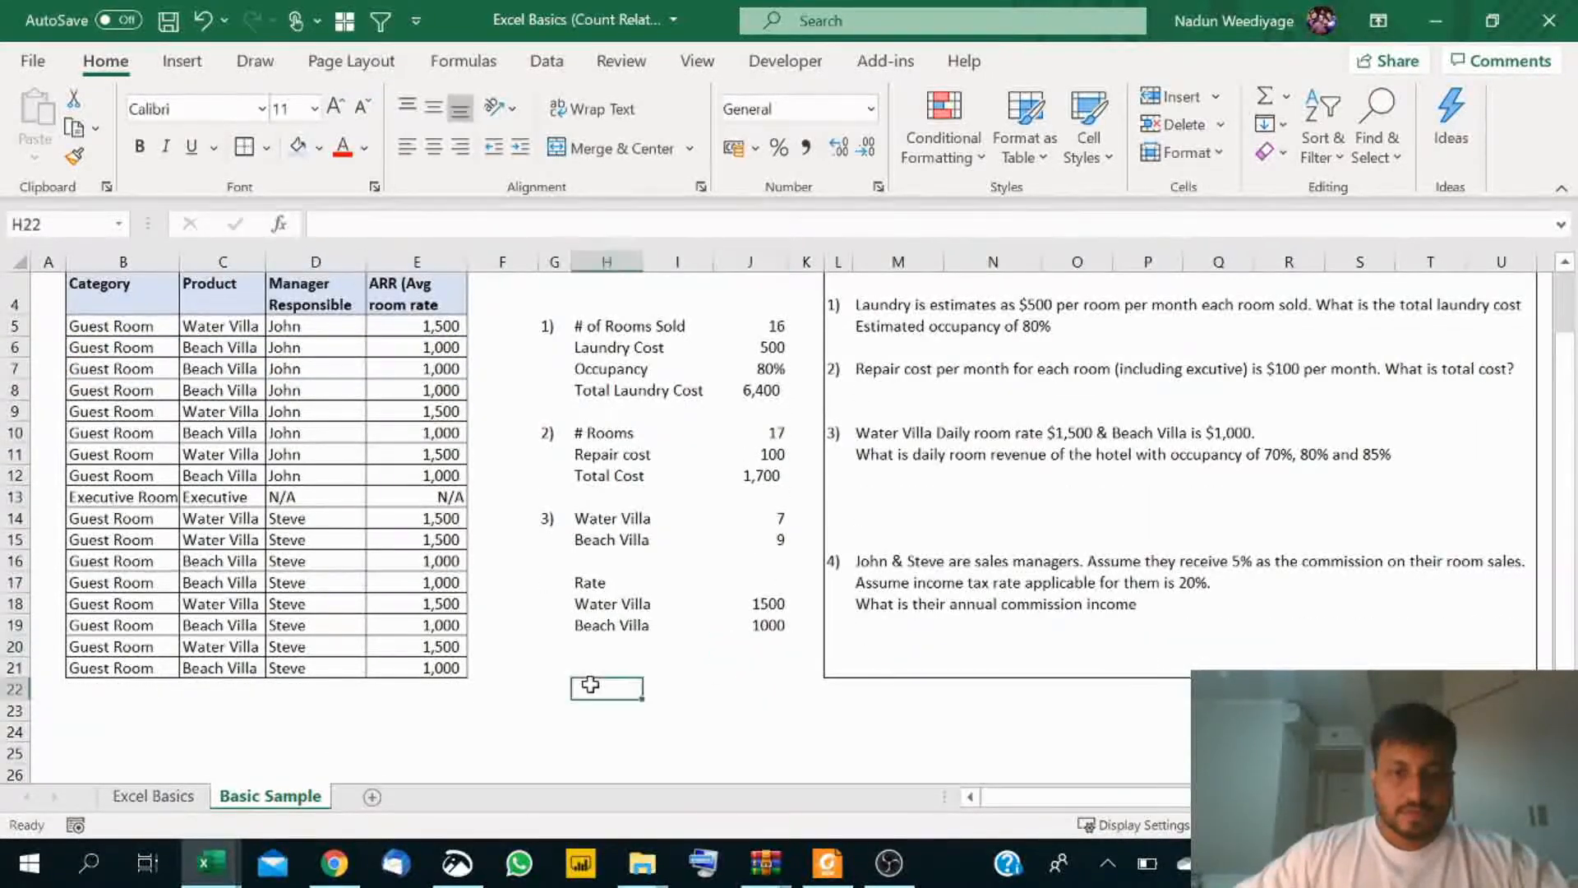
{"action": "left_click", "coordinate": [616, 661]}
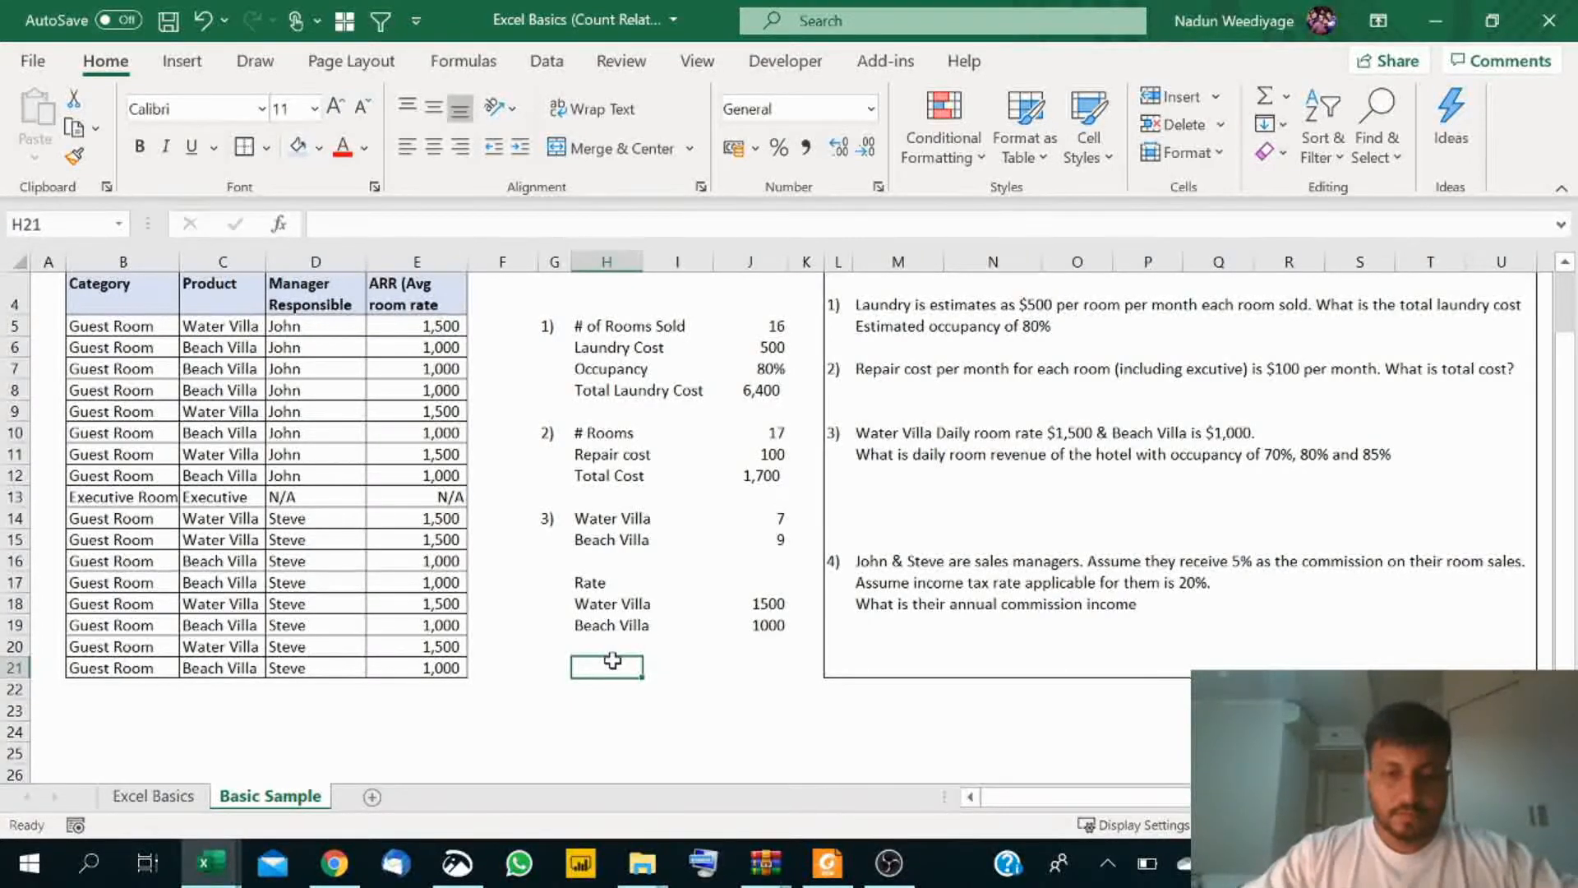
{"action": "type", "text": "Occpancy"}
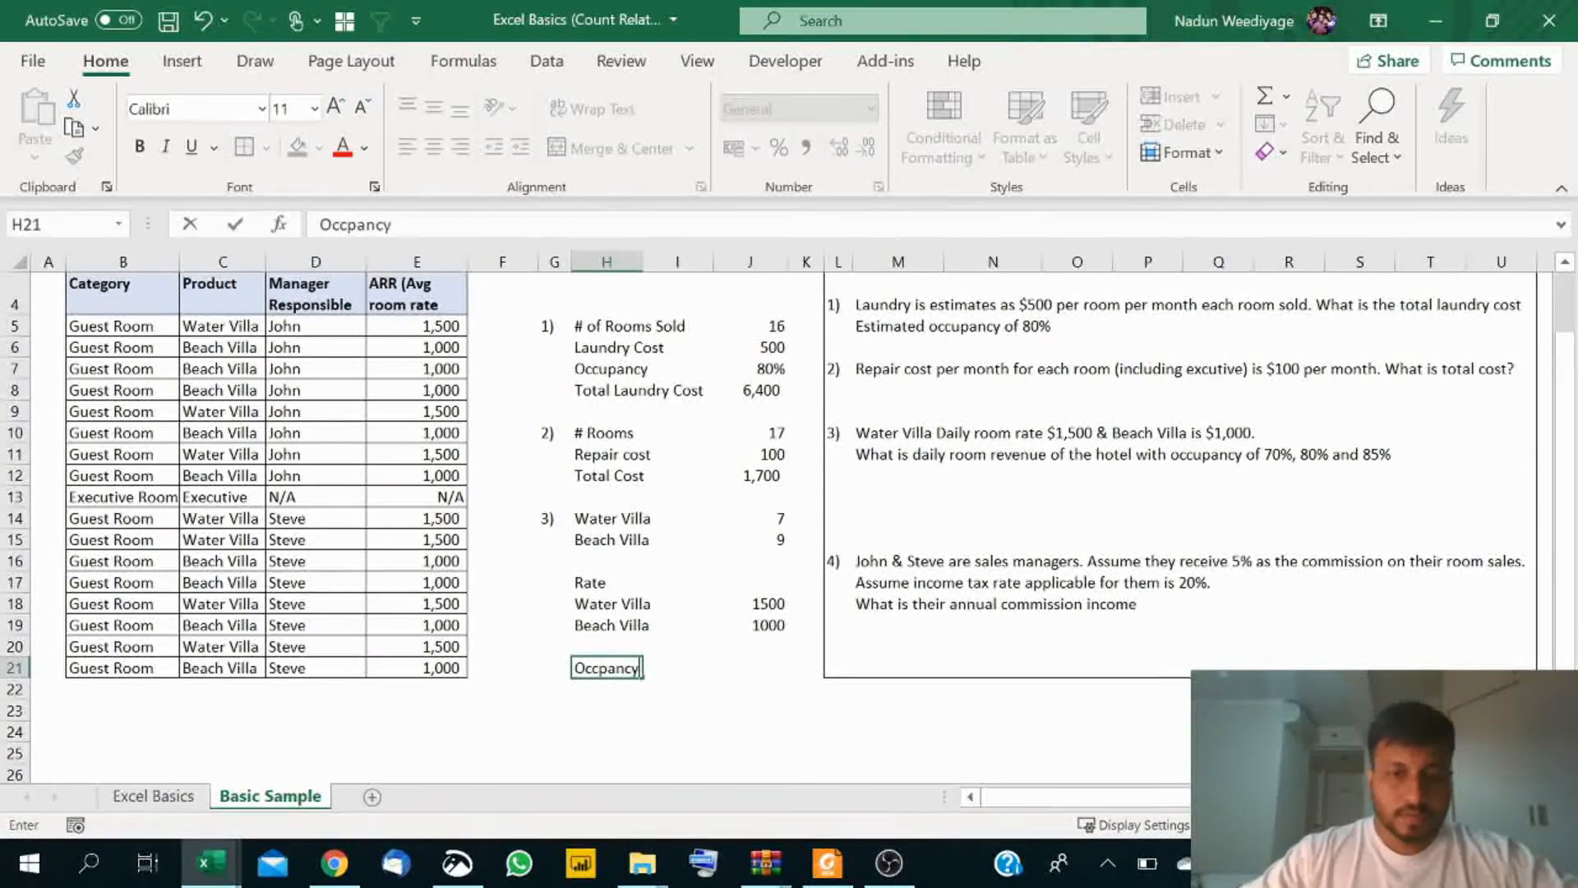
{"action": "key", "text": "Return"}
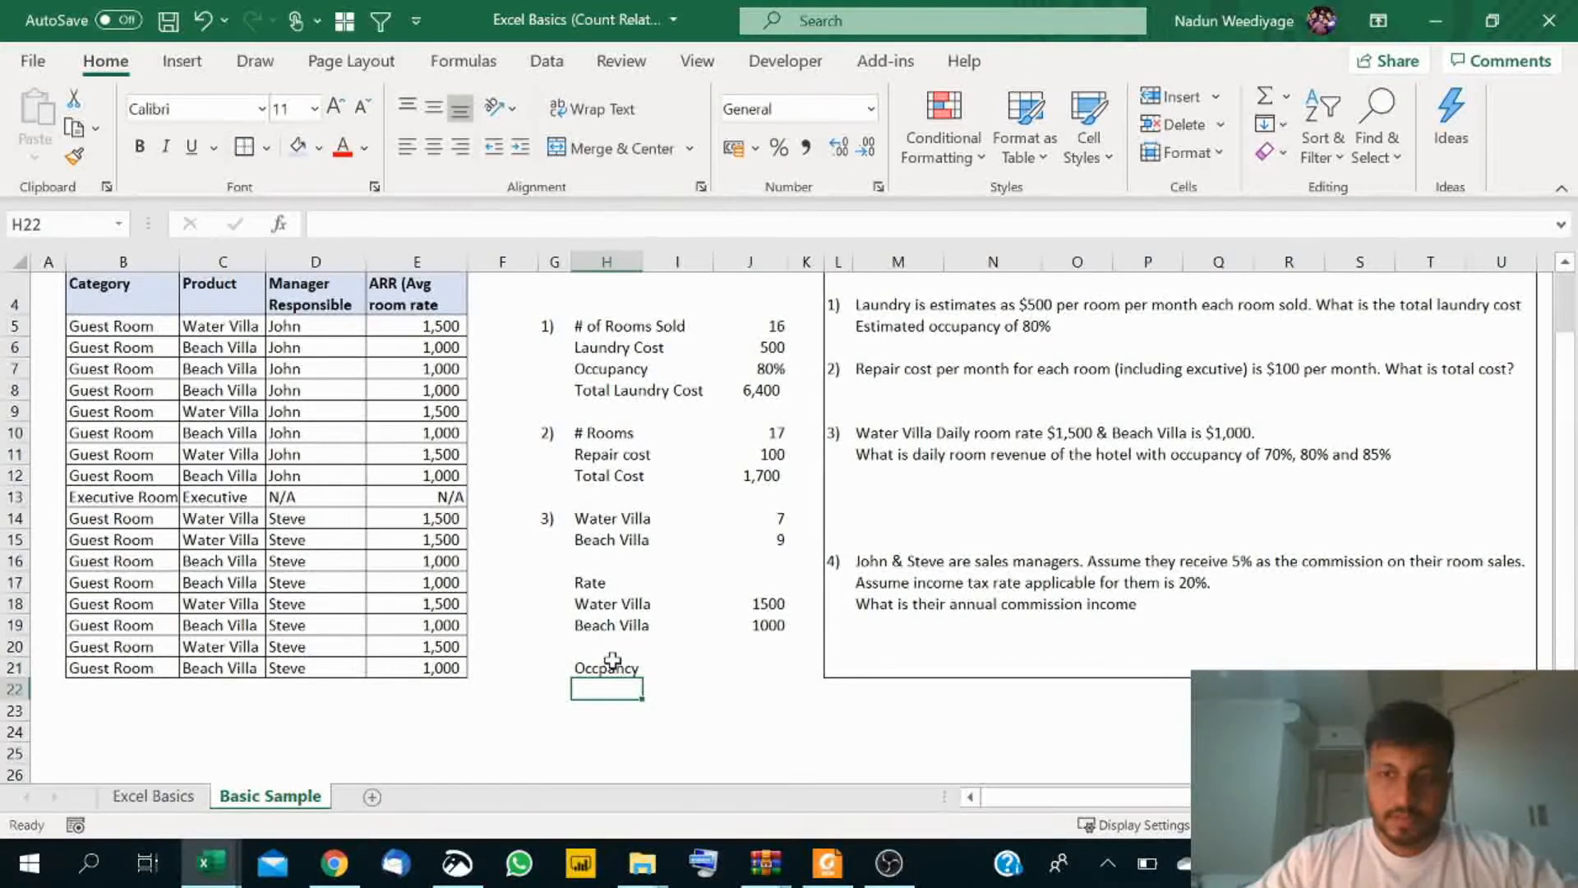
Step: List the occupancy levels 70%, 80% and 85% in H22:H24
{"action": "type", "text": "70%"}
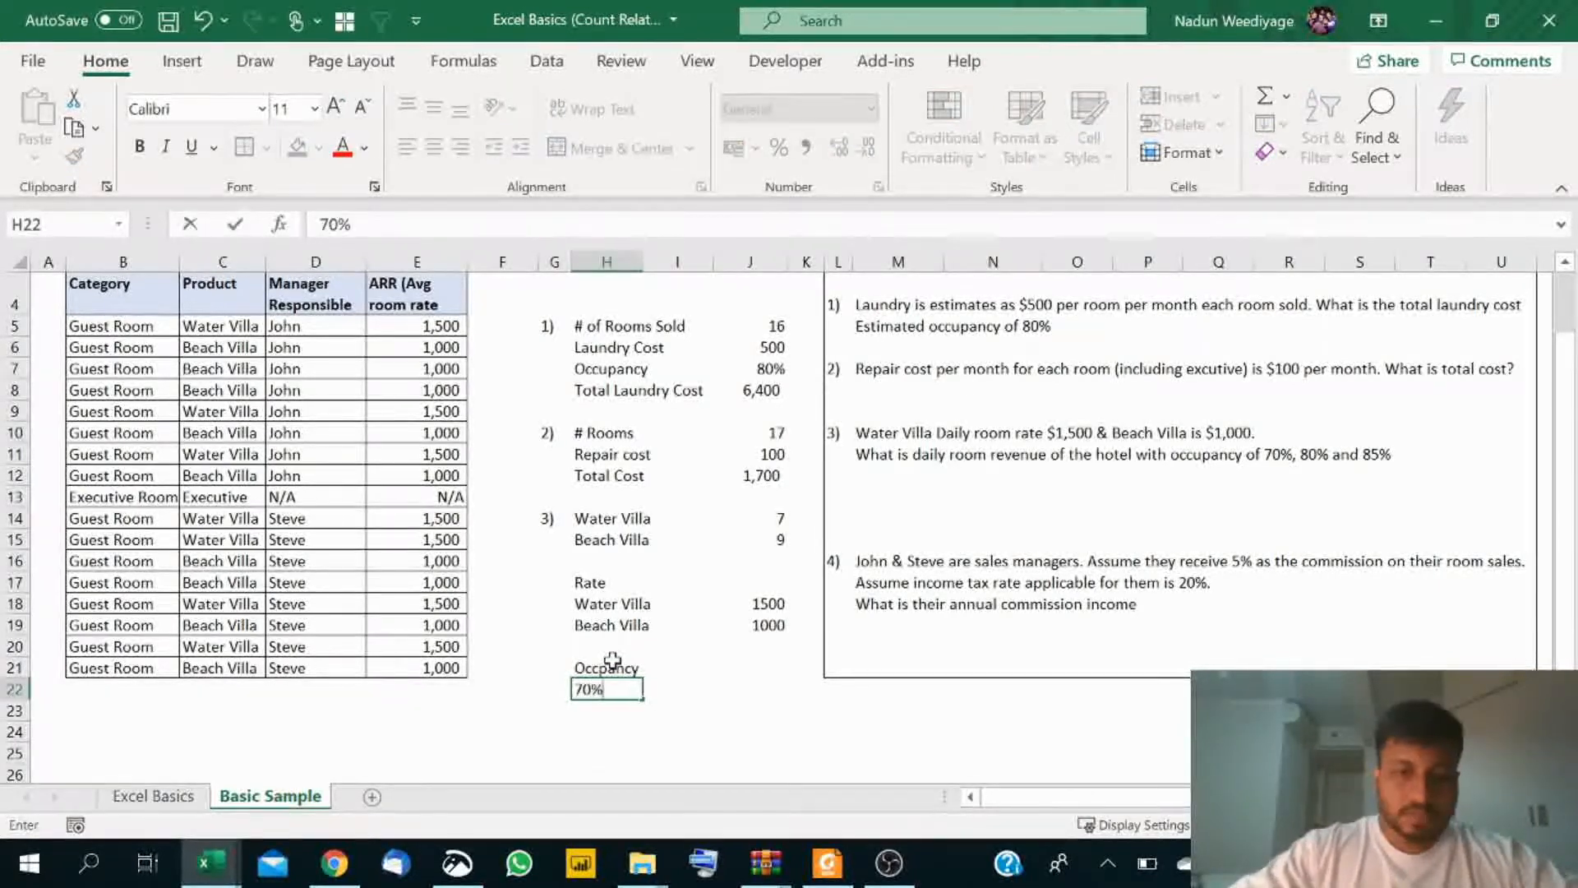
{"action": "key", "text": "Return"}
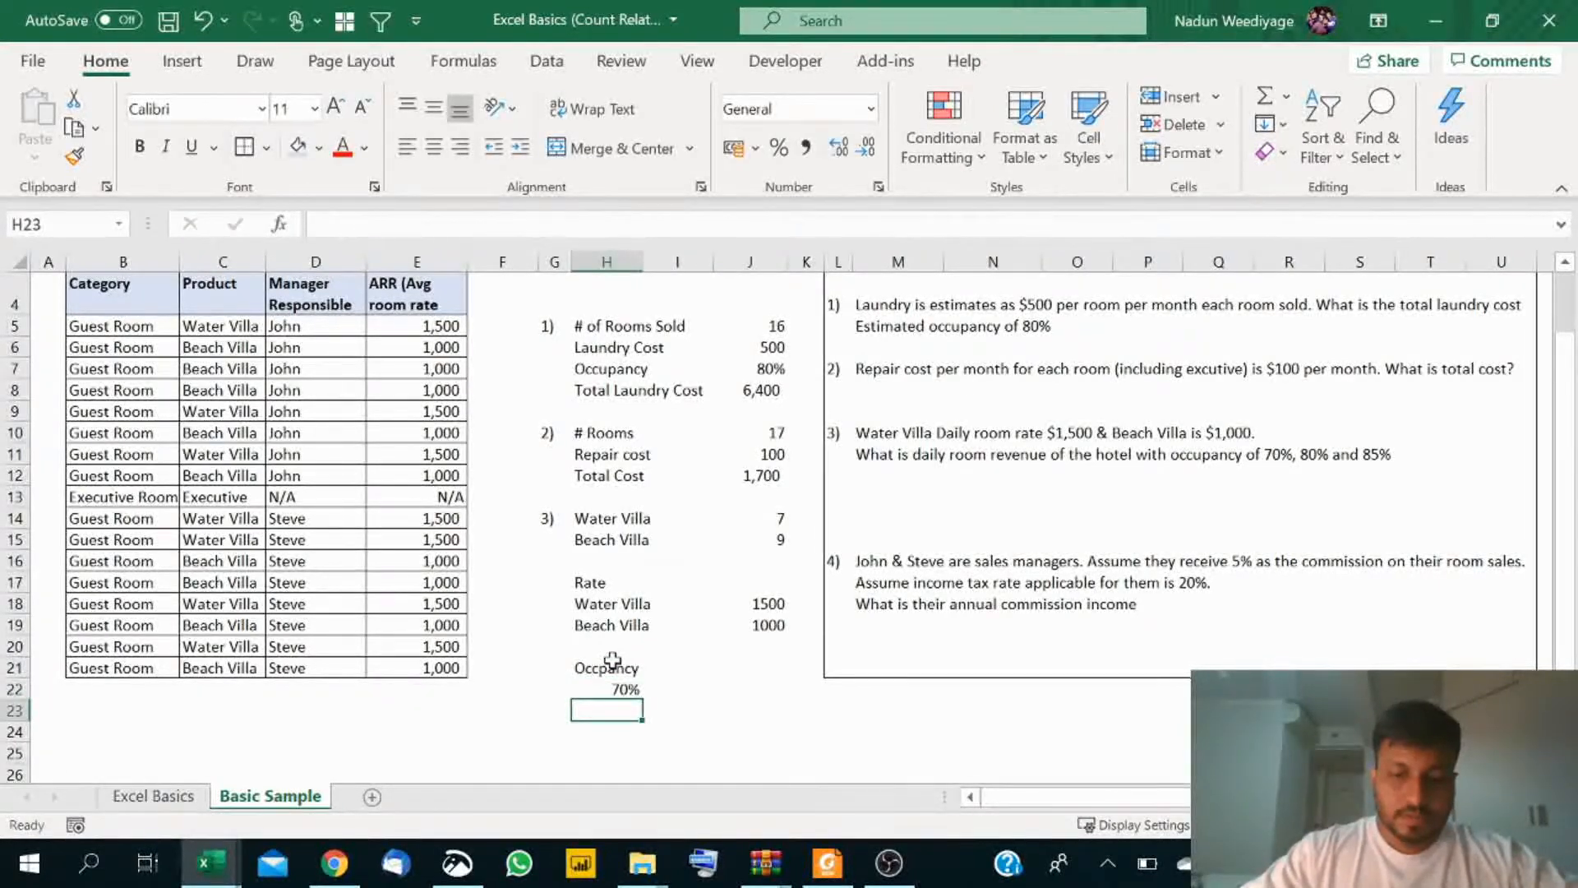
{"action": "type", "text": "80"}
{"action": "key", "text": "Return"}
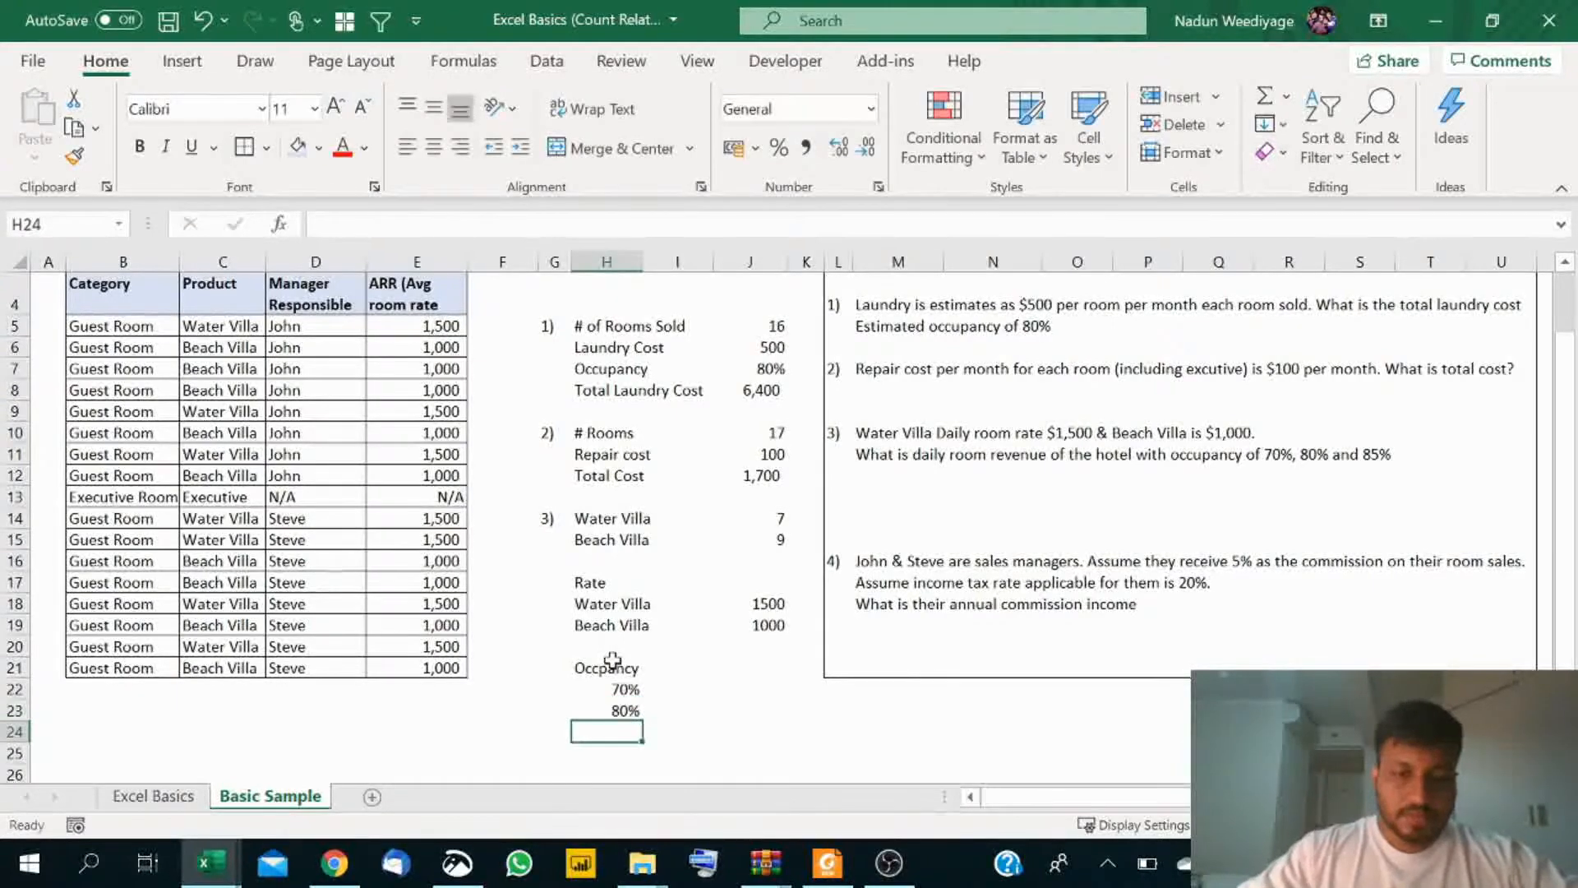
{"action": "type", "text": "85"}
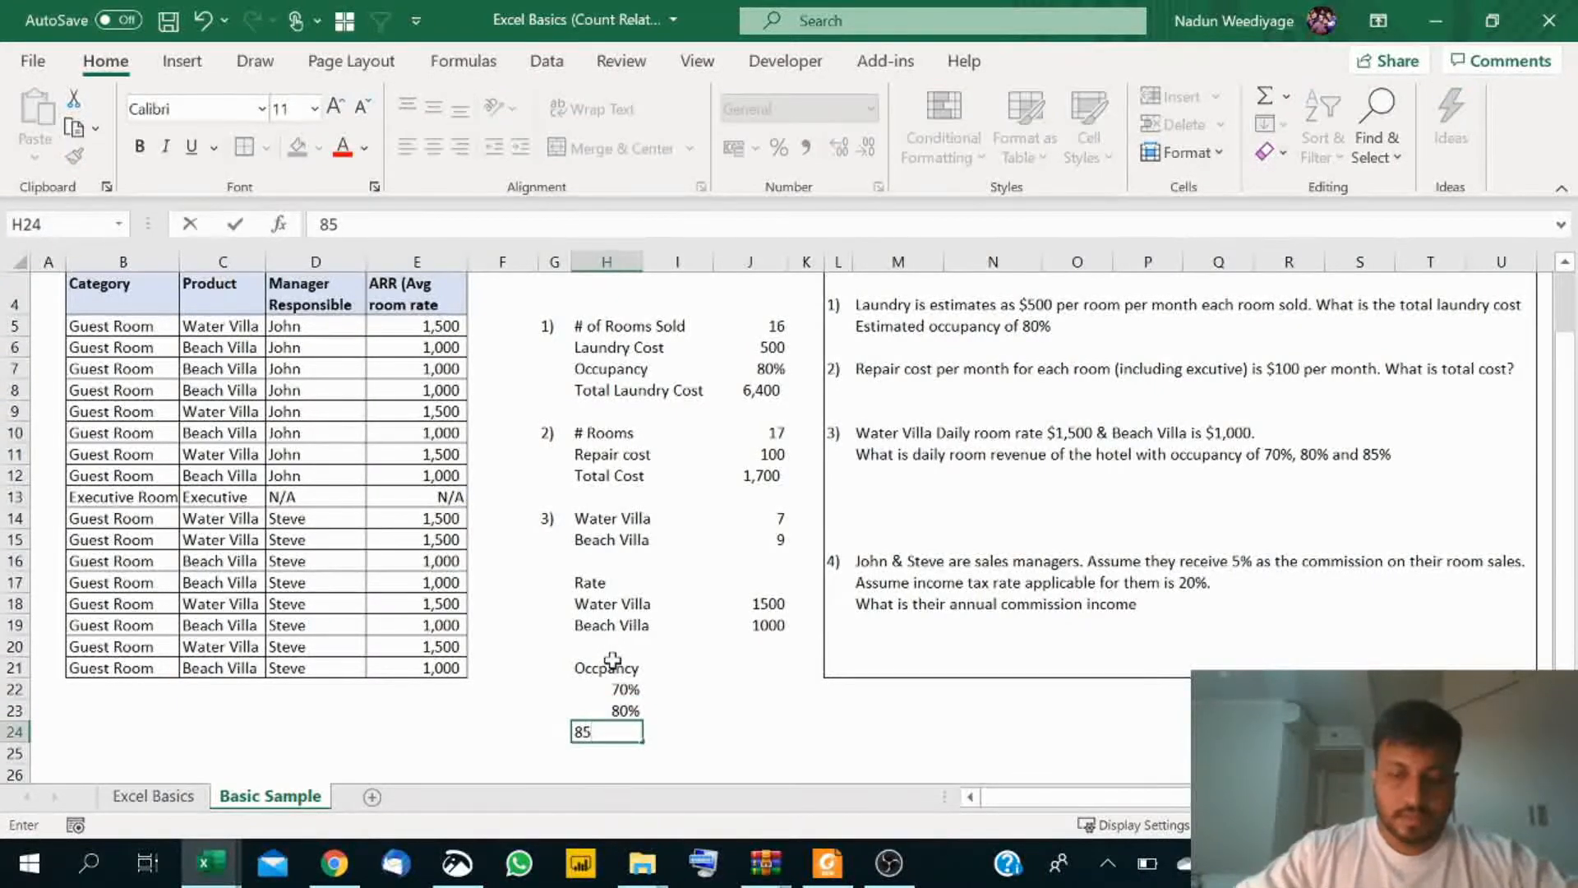
{"action": "type", "text": "%"}
{"action": "key", "text": "Return"}
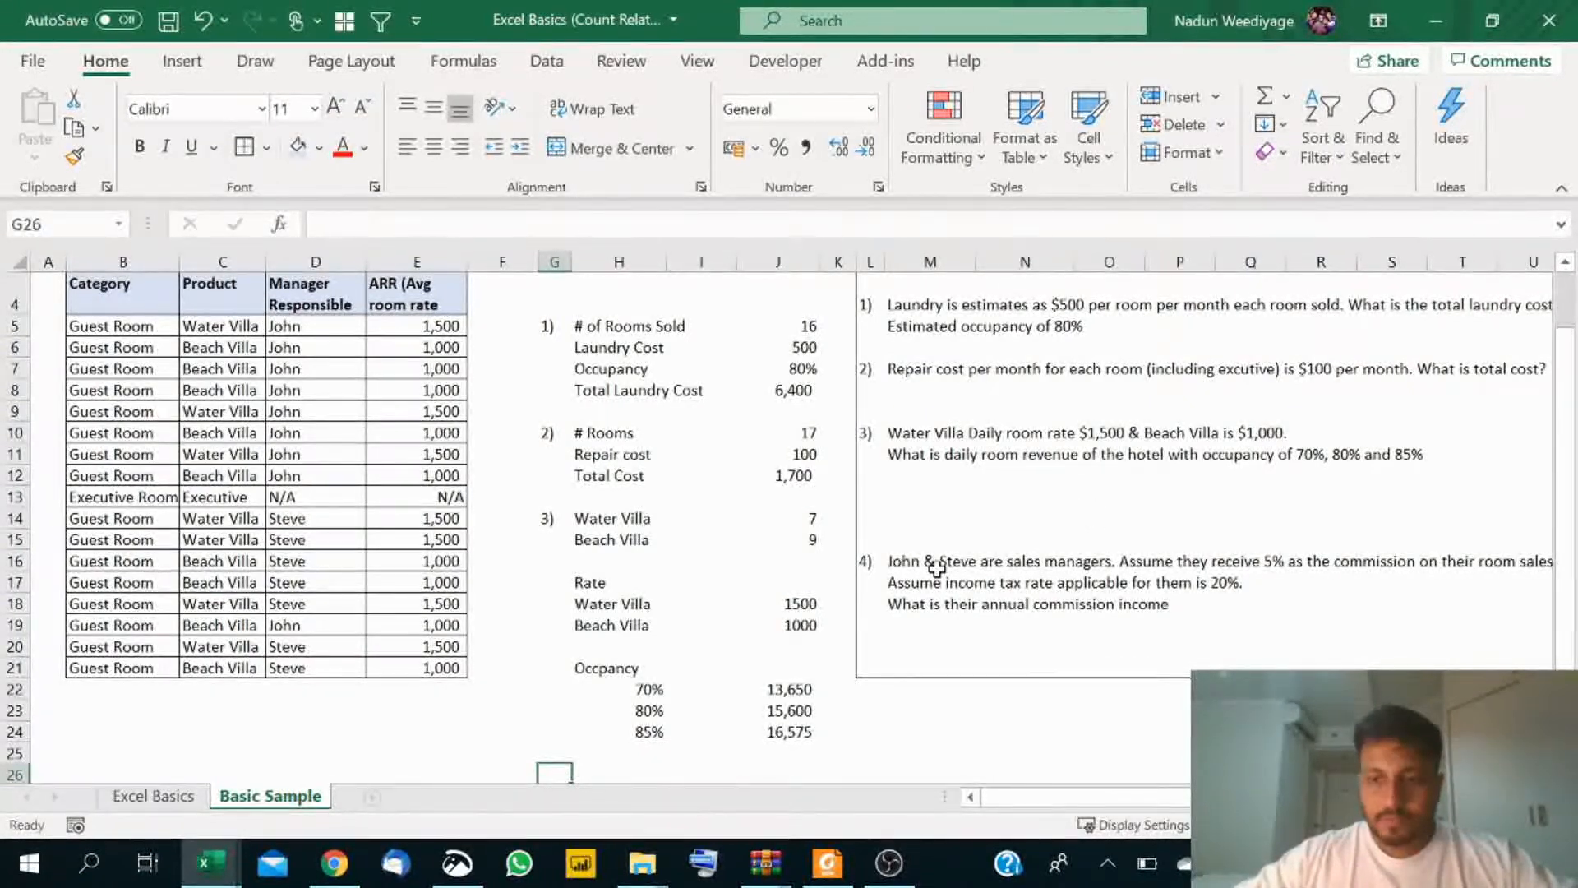
Step: Review question 4 on sales manager commission and start its answer by entering "4)" in G26
{"action": "scroll", "coordinate": [1022, 799], "scroll_direction": "right", "scroll_amount": 1}
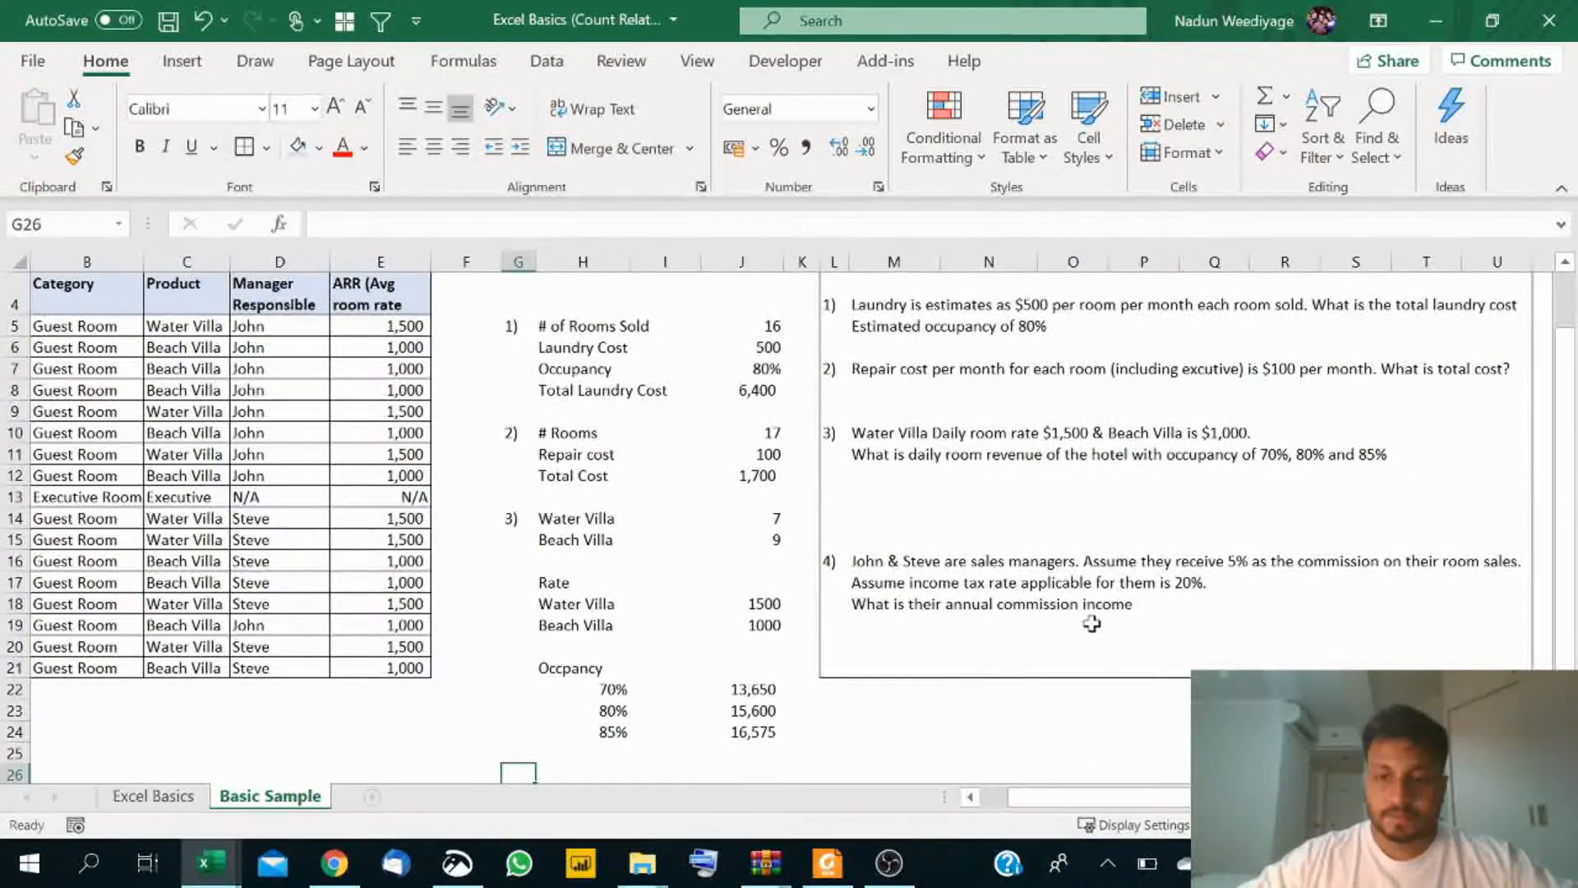
{"action": "left_click", "coordinate": [874, 585]}
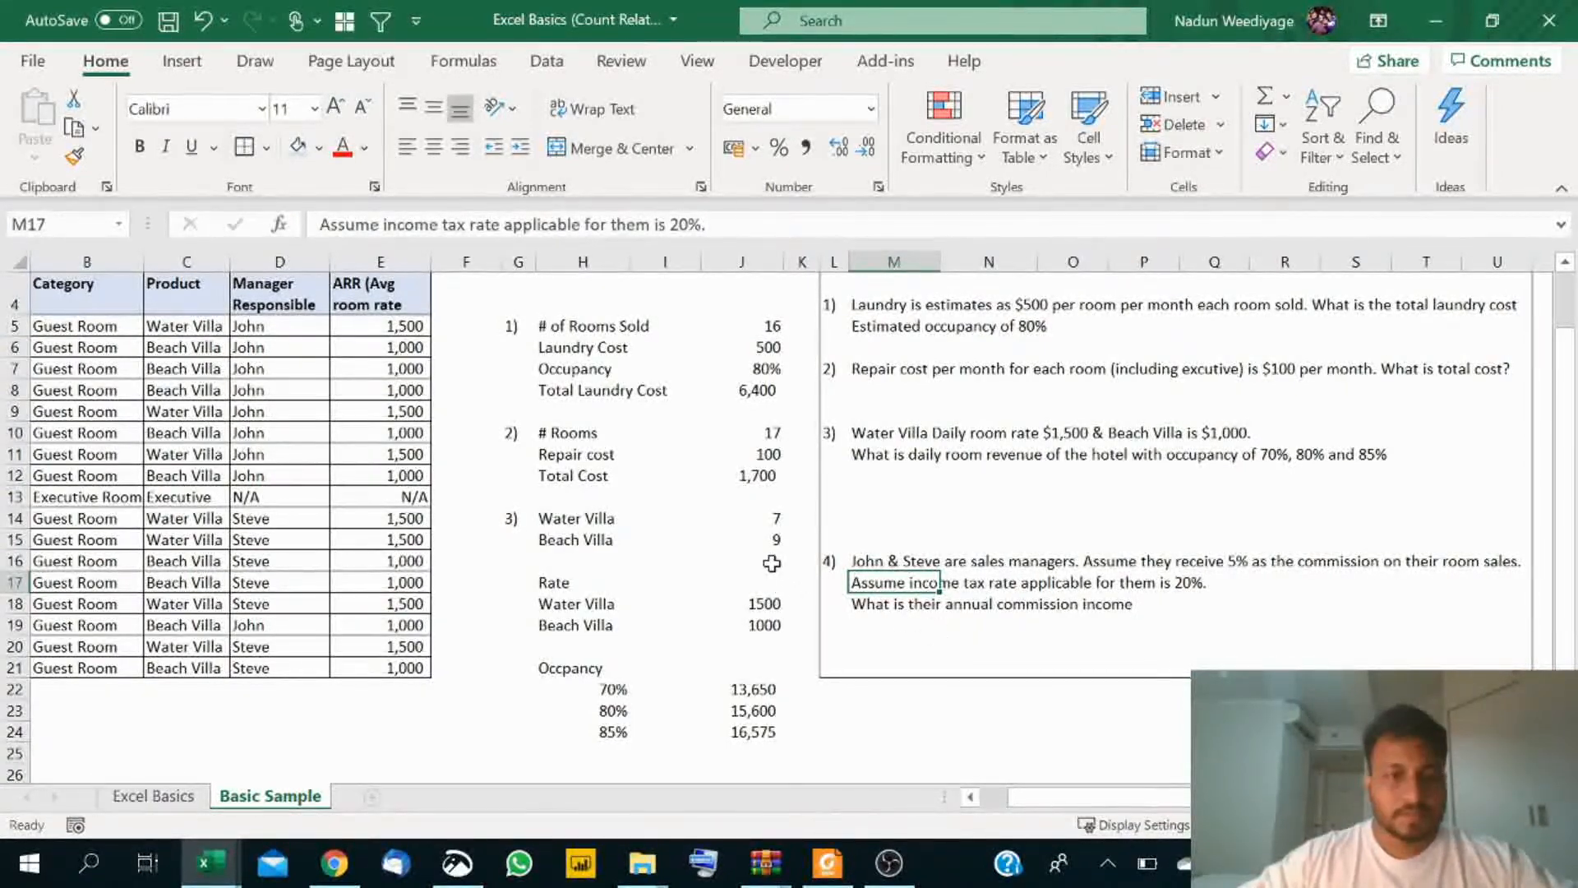
{"action": "scroll", "coordinate": [860, 590], "scroll_direction": "down", "scroll_amount": 1}
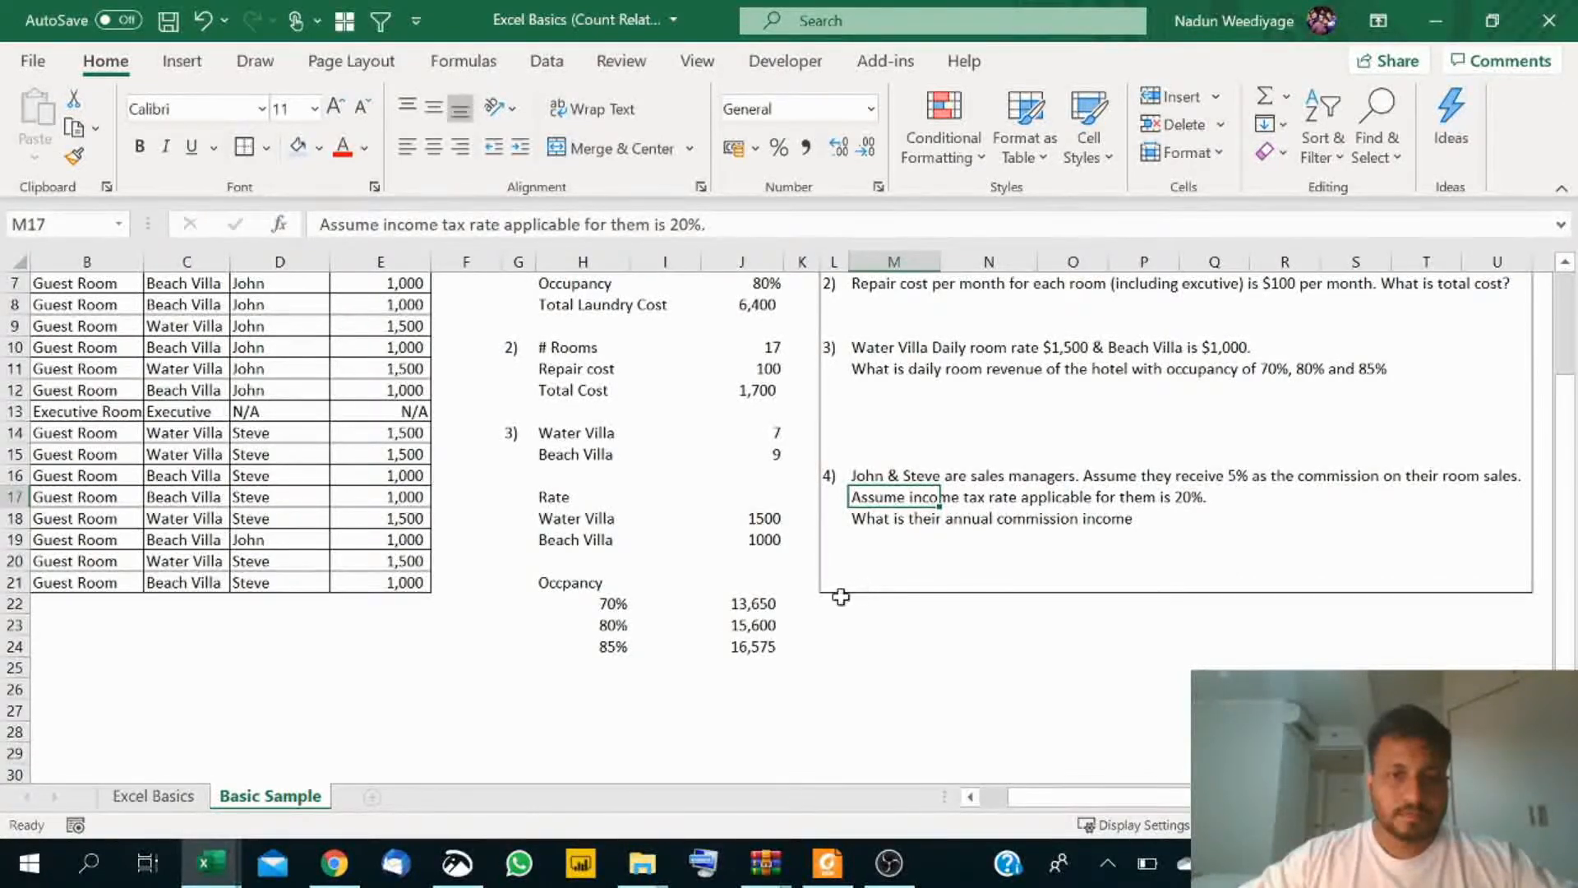
{"action": "left_click", "coordinate": [506, 691]}
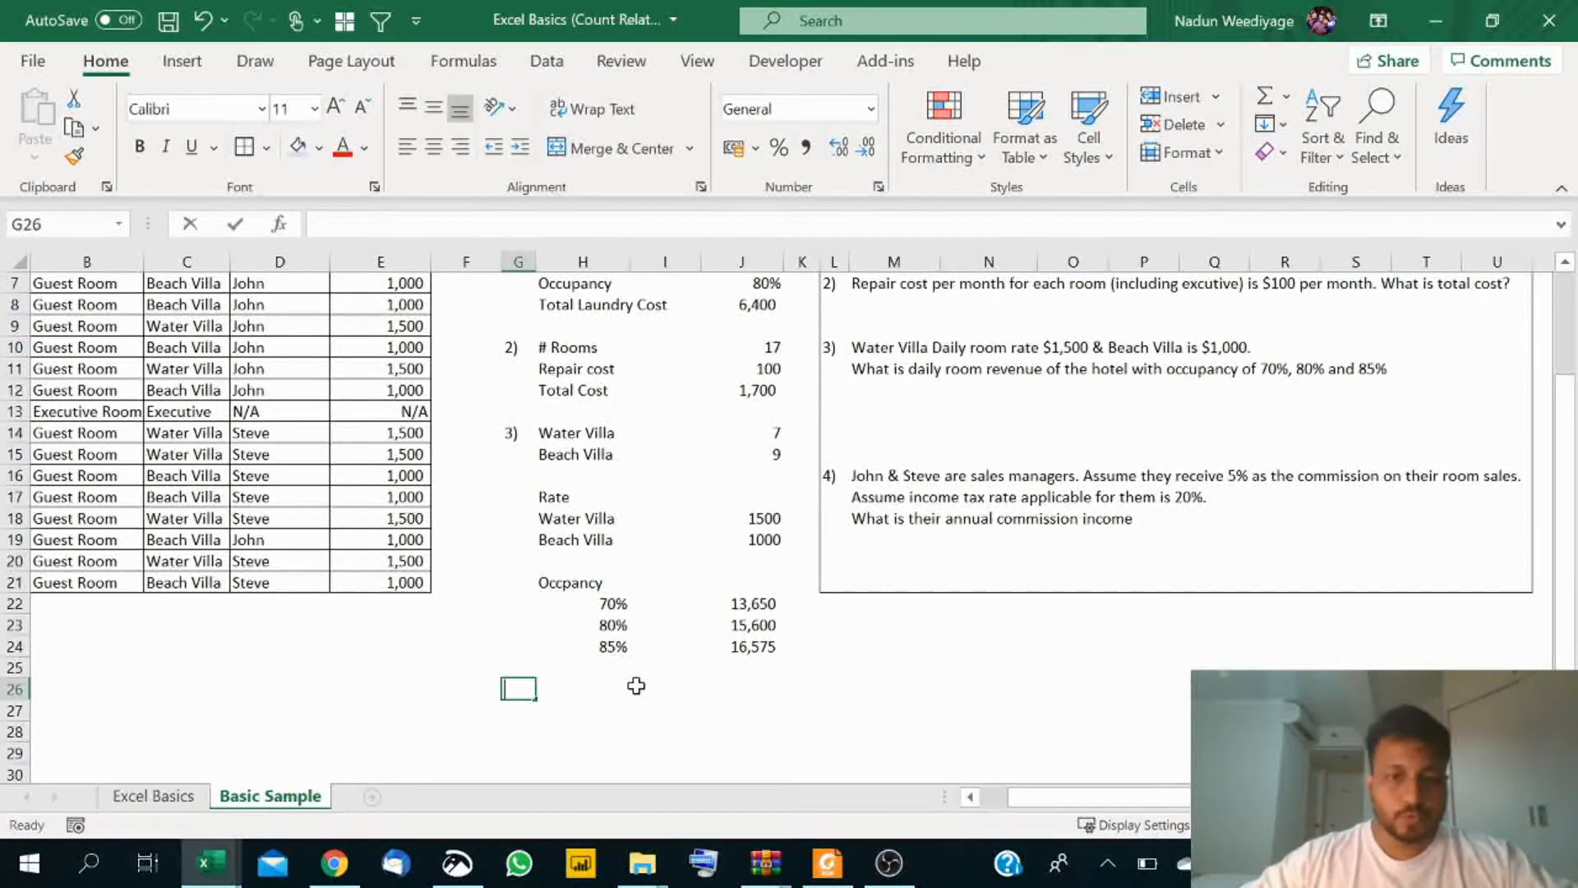
{"action": "type", "text": "4)"}
{"action": "key", "text": "Return"}
{"action": "key", "text": "Up"}
{"action": "key", "text": "Right"}
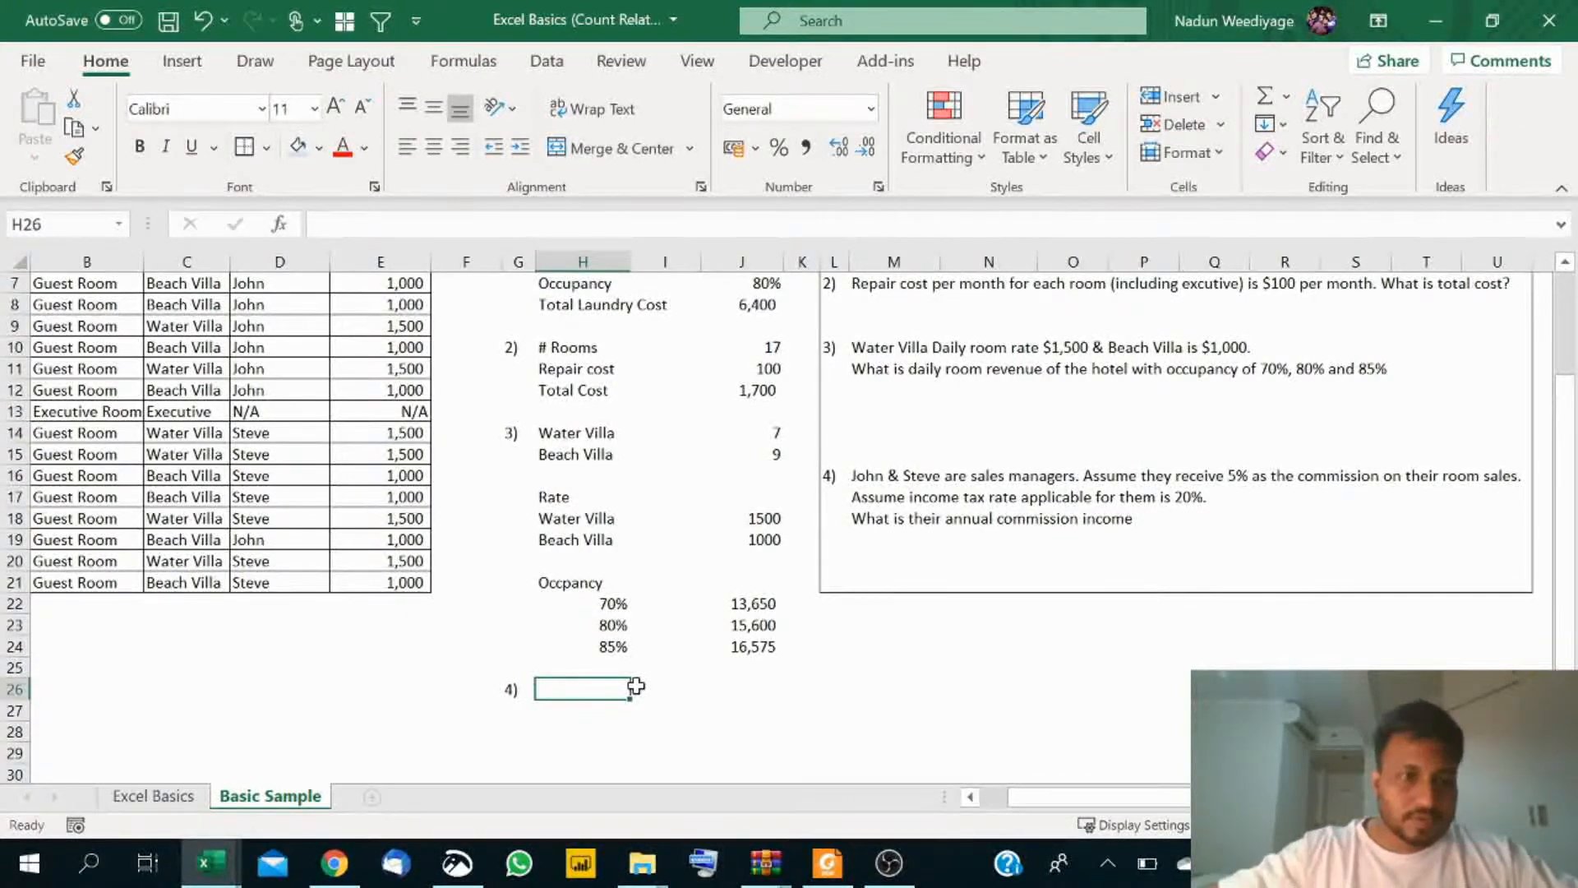
Step: Copy the Guest Room category from the room table into H26 as a value only
{"action": "left_click", "coordinate": [48, 393]}
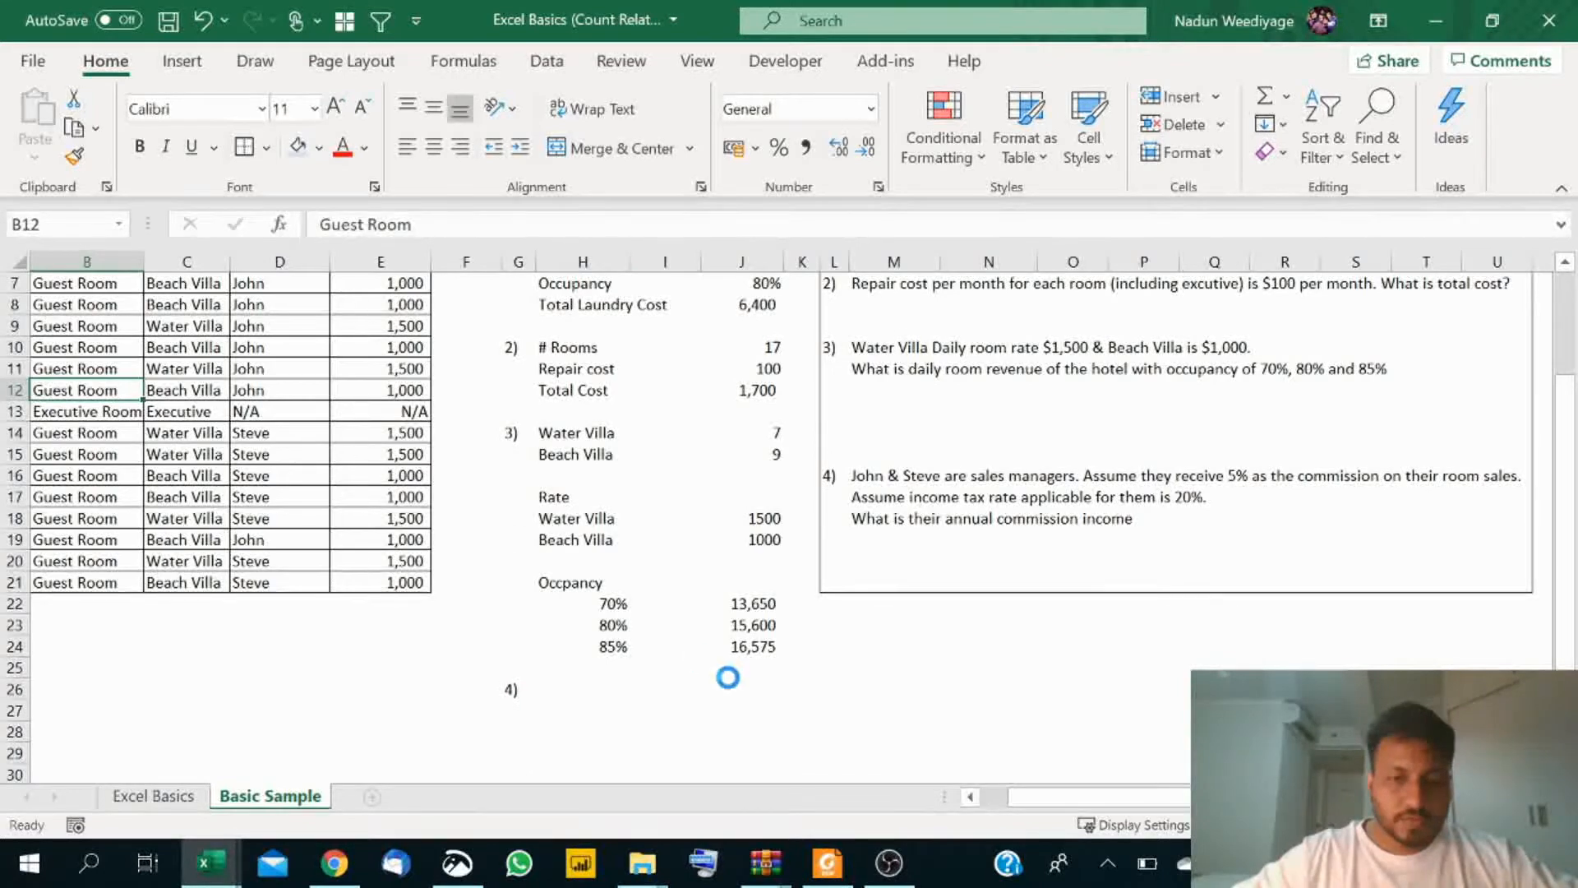
{"action": "key", "text": "ctrl+c"}
{"action": "left_click", "coordinate": [566, 690]}
{"action": "right_click", "coordinate": [565, 691]}
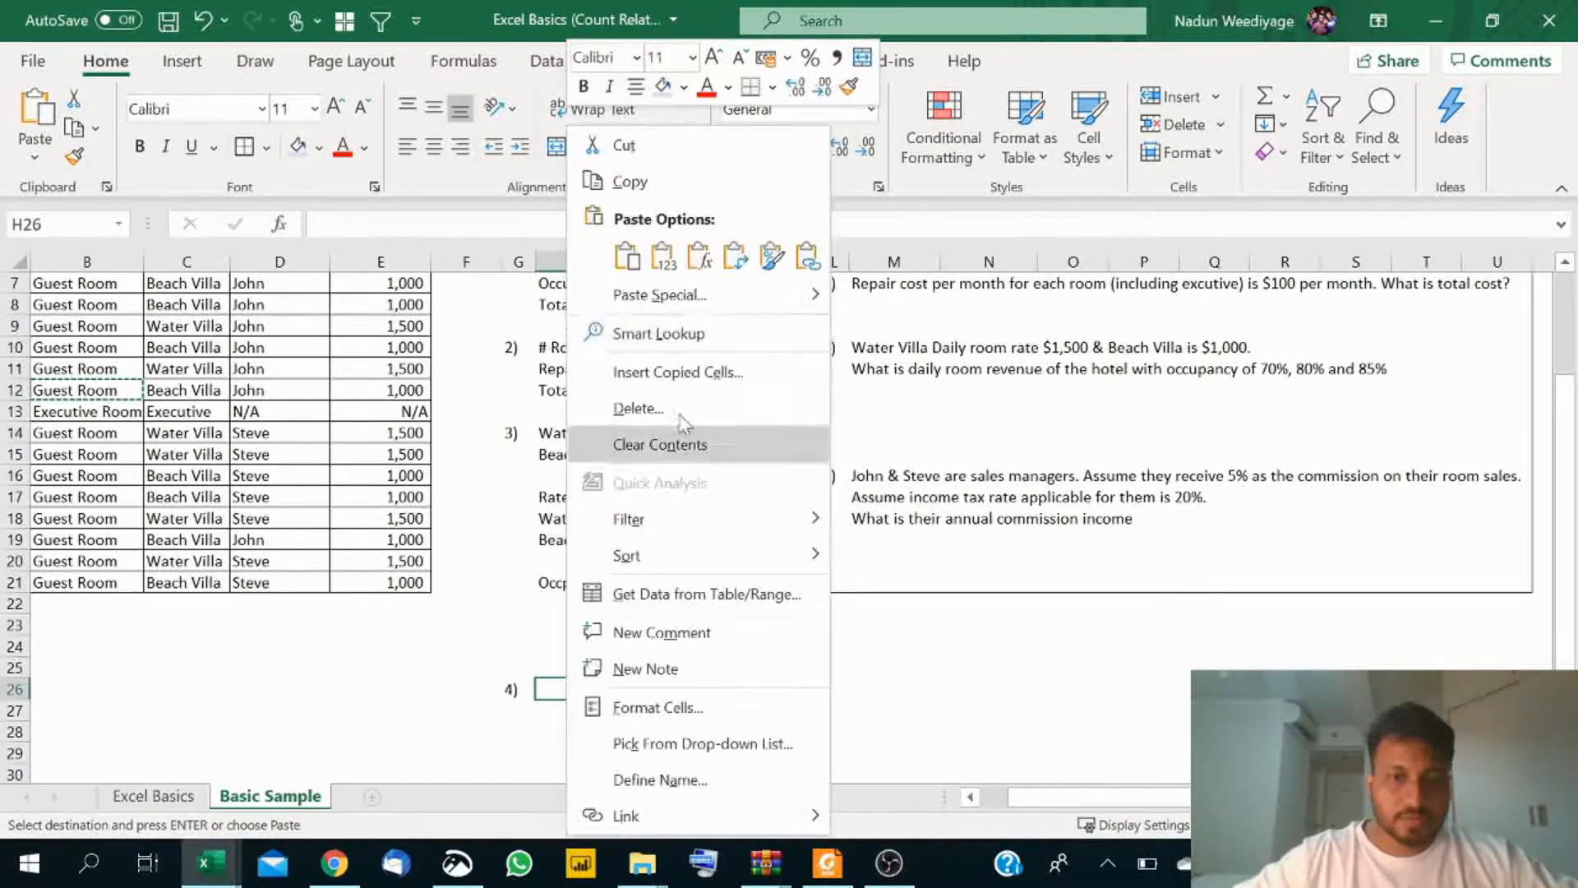
{"action": "left_click", "coordinate": [663, 258]}
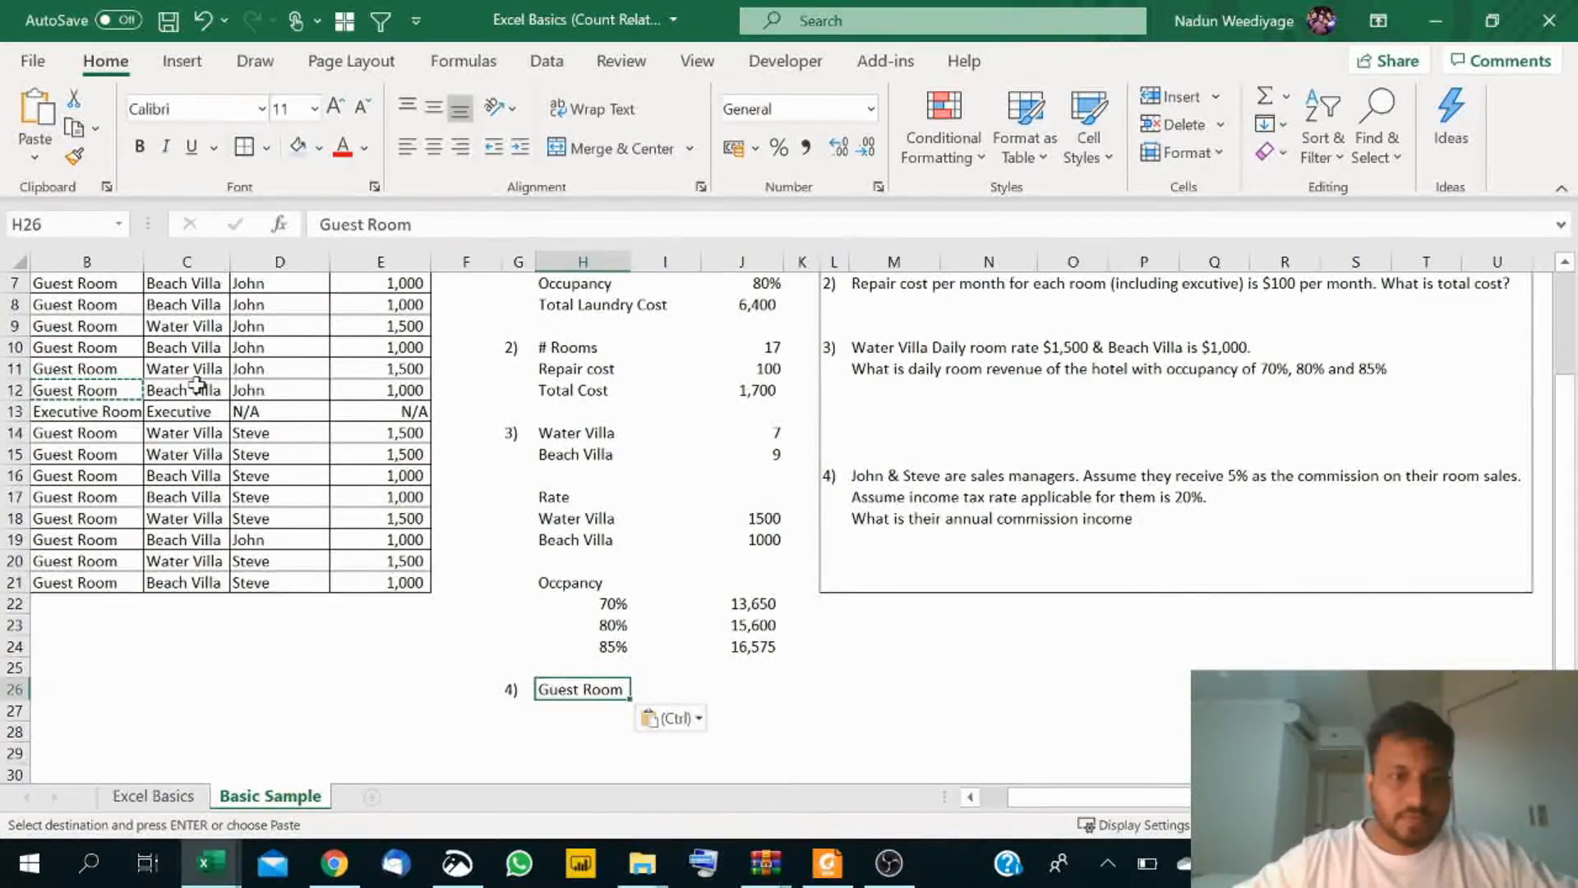
Step: Copy the Water Villa and Beach Villa product names from C11:C12 into I26:I27 as values only
{"action": "left_click_drag", "start_coordinate": [187, 368], "coordinate": [191, 388]}
{"action": "key", "text": "ctrl+c"}
{"action": "left_click", "coordinate": [645, 689]}
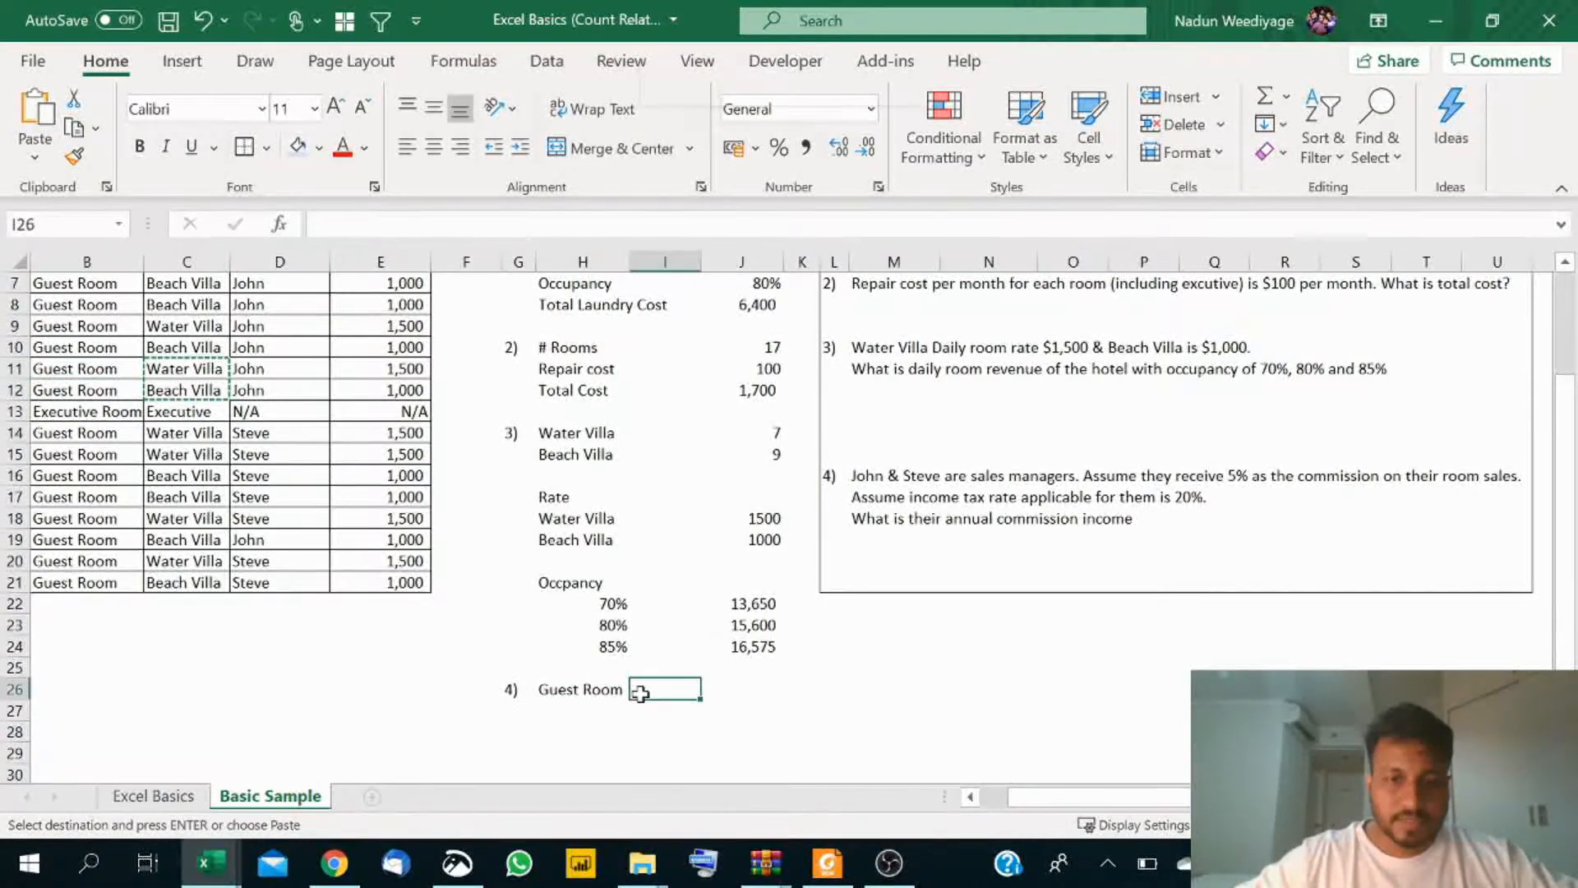
{"action": "right_click", "coordinate": [645, 689]}
{"action": "left_click", "coordinate": [737, 256]}
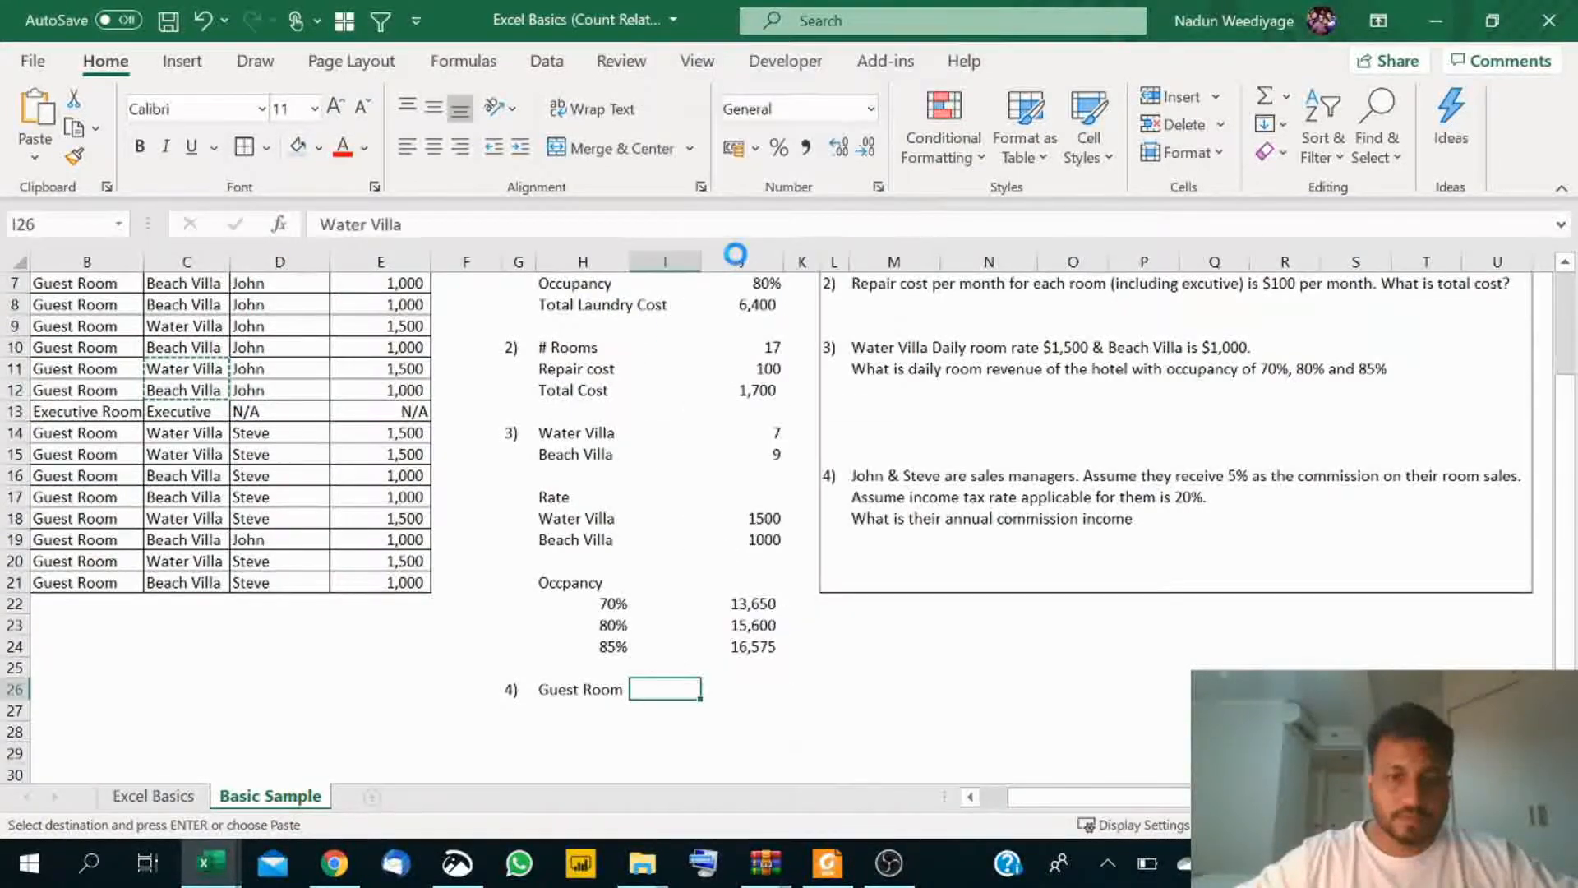
Step: Copy the manager's name from D11 as a value into both J26 and J27
{"action": "left_click", "coordinate": [276, 372]}
{"action": "key", "text": "ctrl+c"}
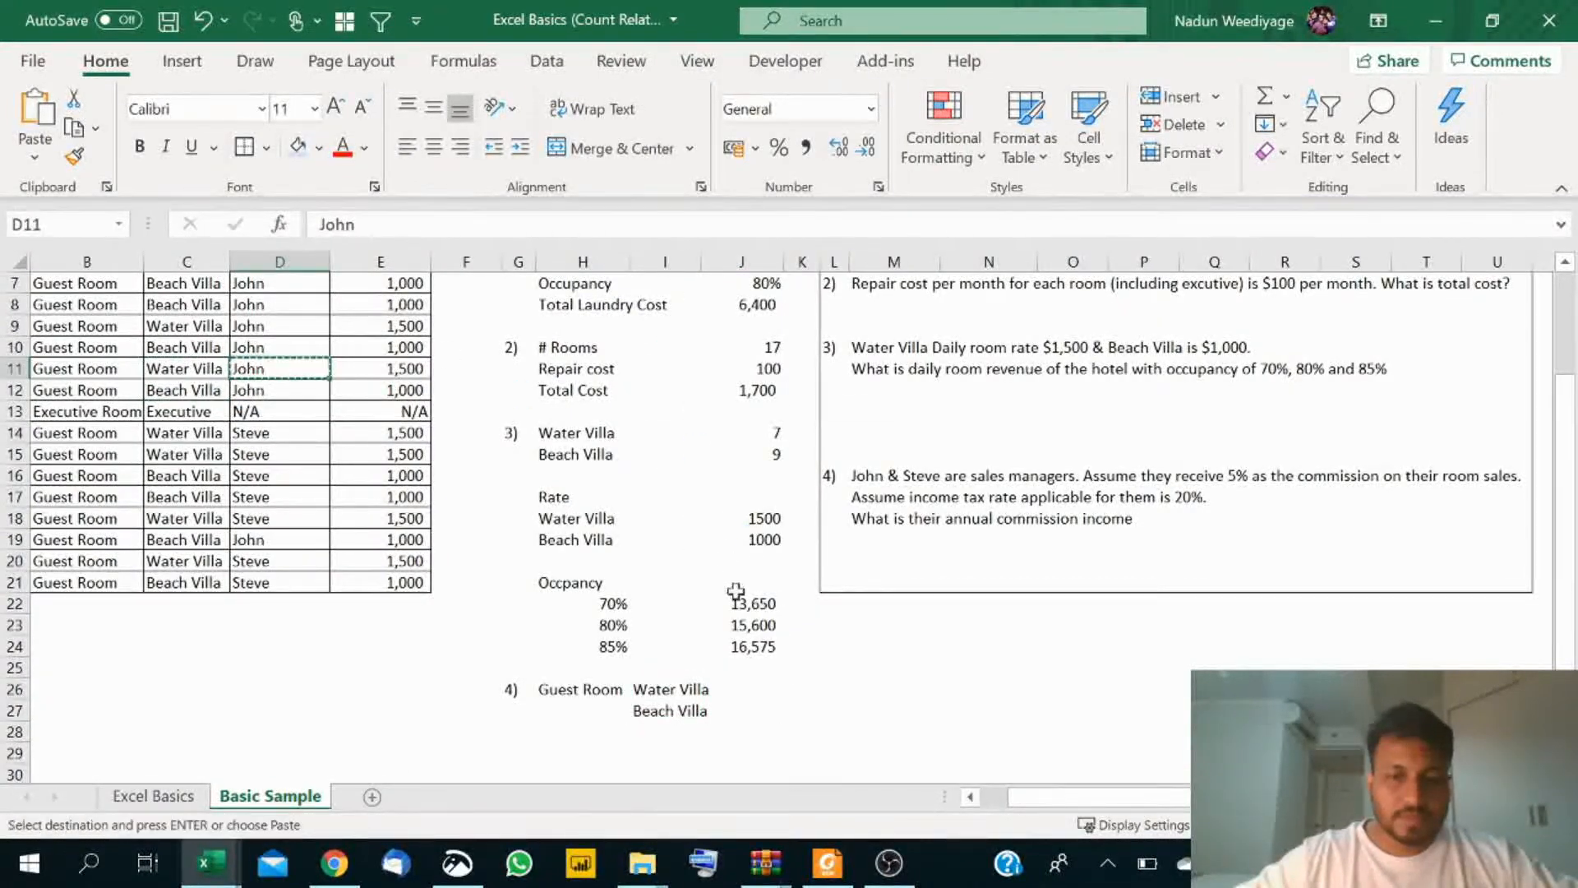
{"action": "left_click", "coordinate": [756, 693]}
{"action": "right_click", "coordinate": [757, 693]}
{"action": "left_click", "coordinate": [857, 262]}
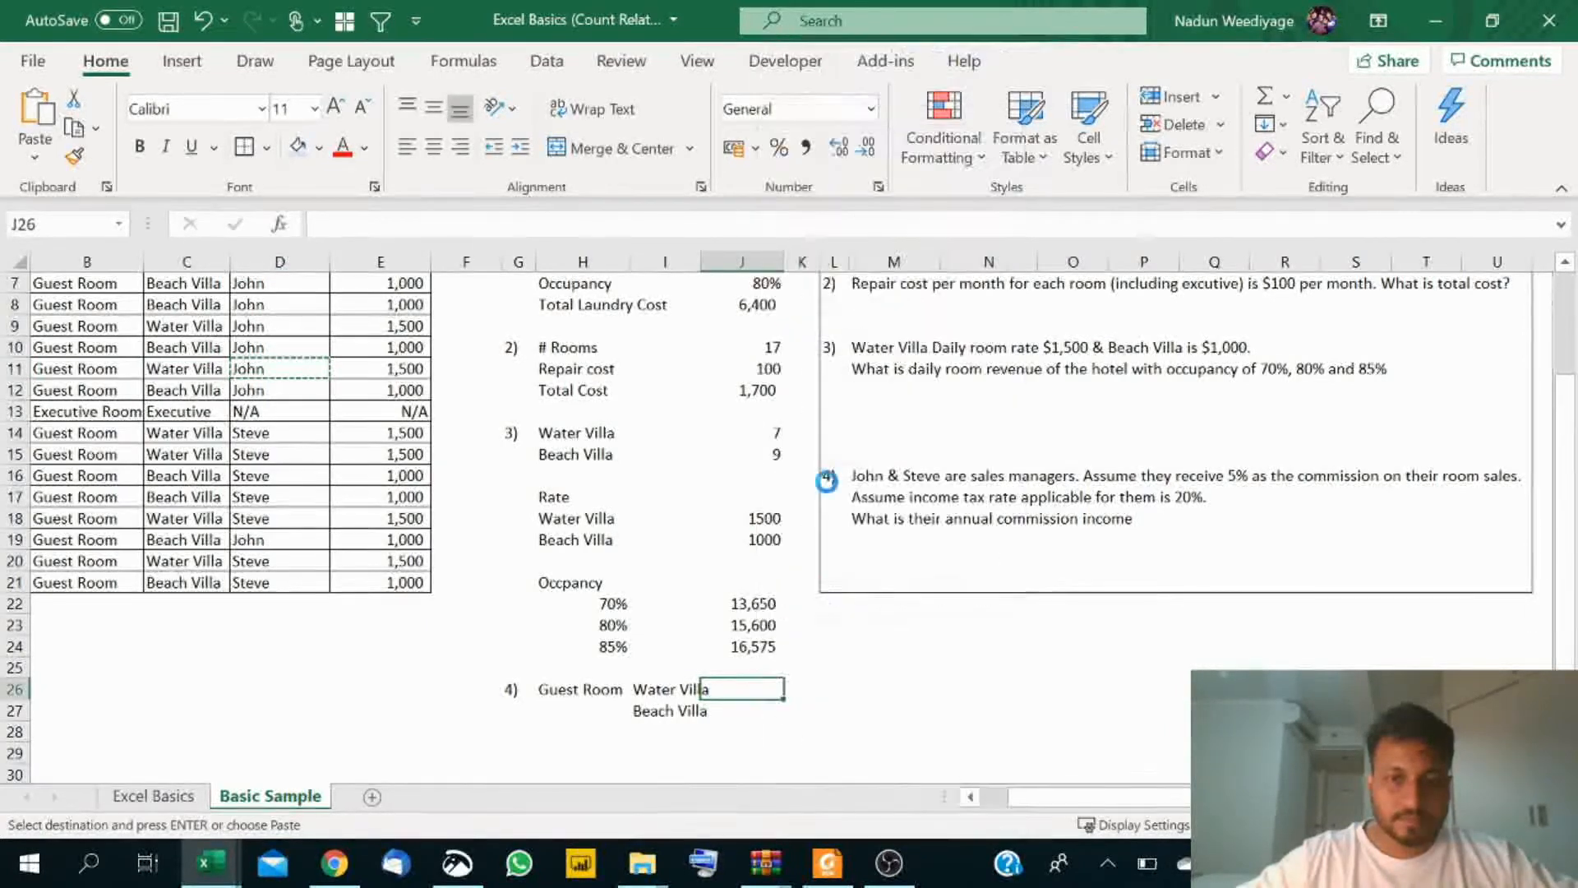
{"action": "left_click_drag", "start_coordinate": [756, 693], "coordinate": [751, 710]}
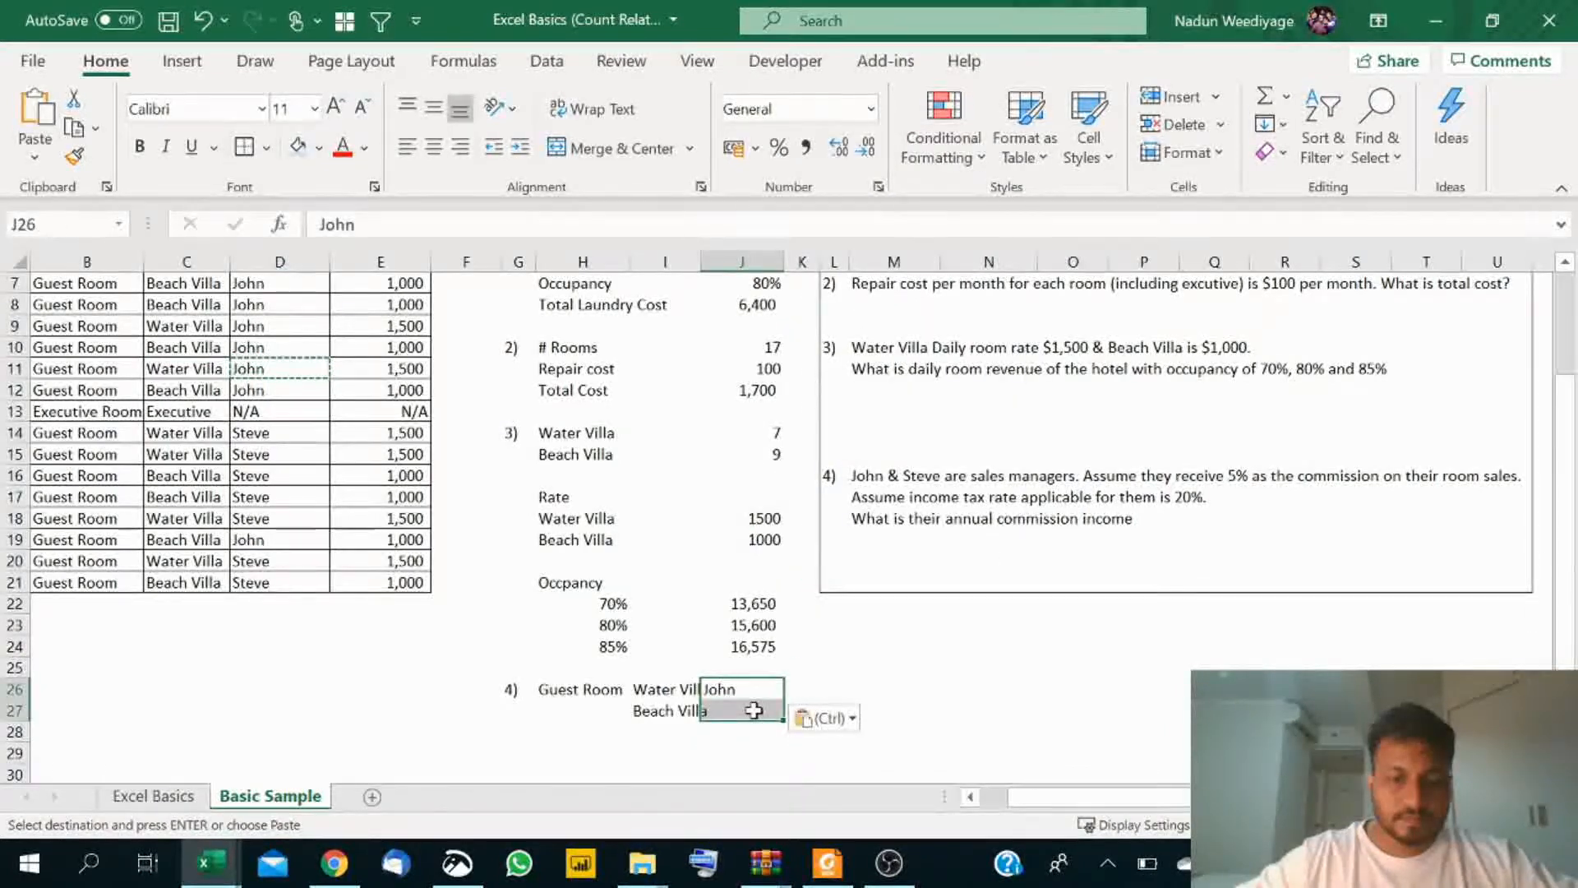
{"action": "key", "text": "Return"}
Step: Fill Guest Room down into H27 and duplicate the H26:J27 block into H28:J29
{"action": "left_click_drag", "start_coordinate": [591, 691], "coordinate": [601, 713]}
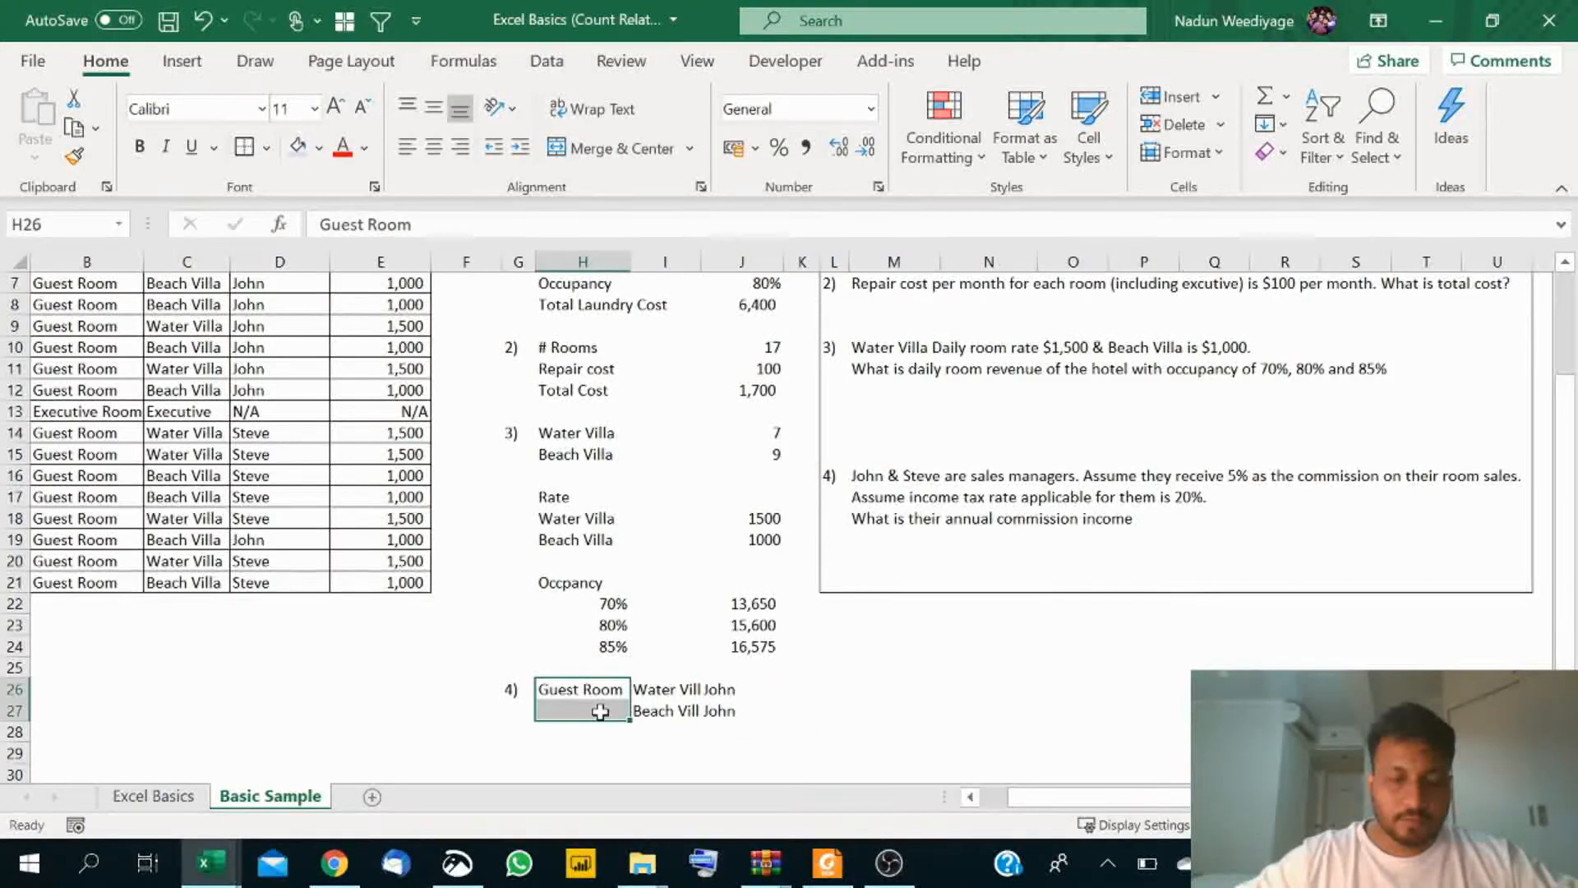
{"action": "key", "text": "ctrl+d"}
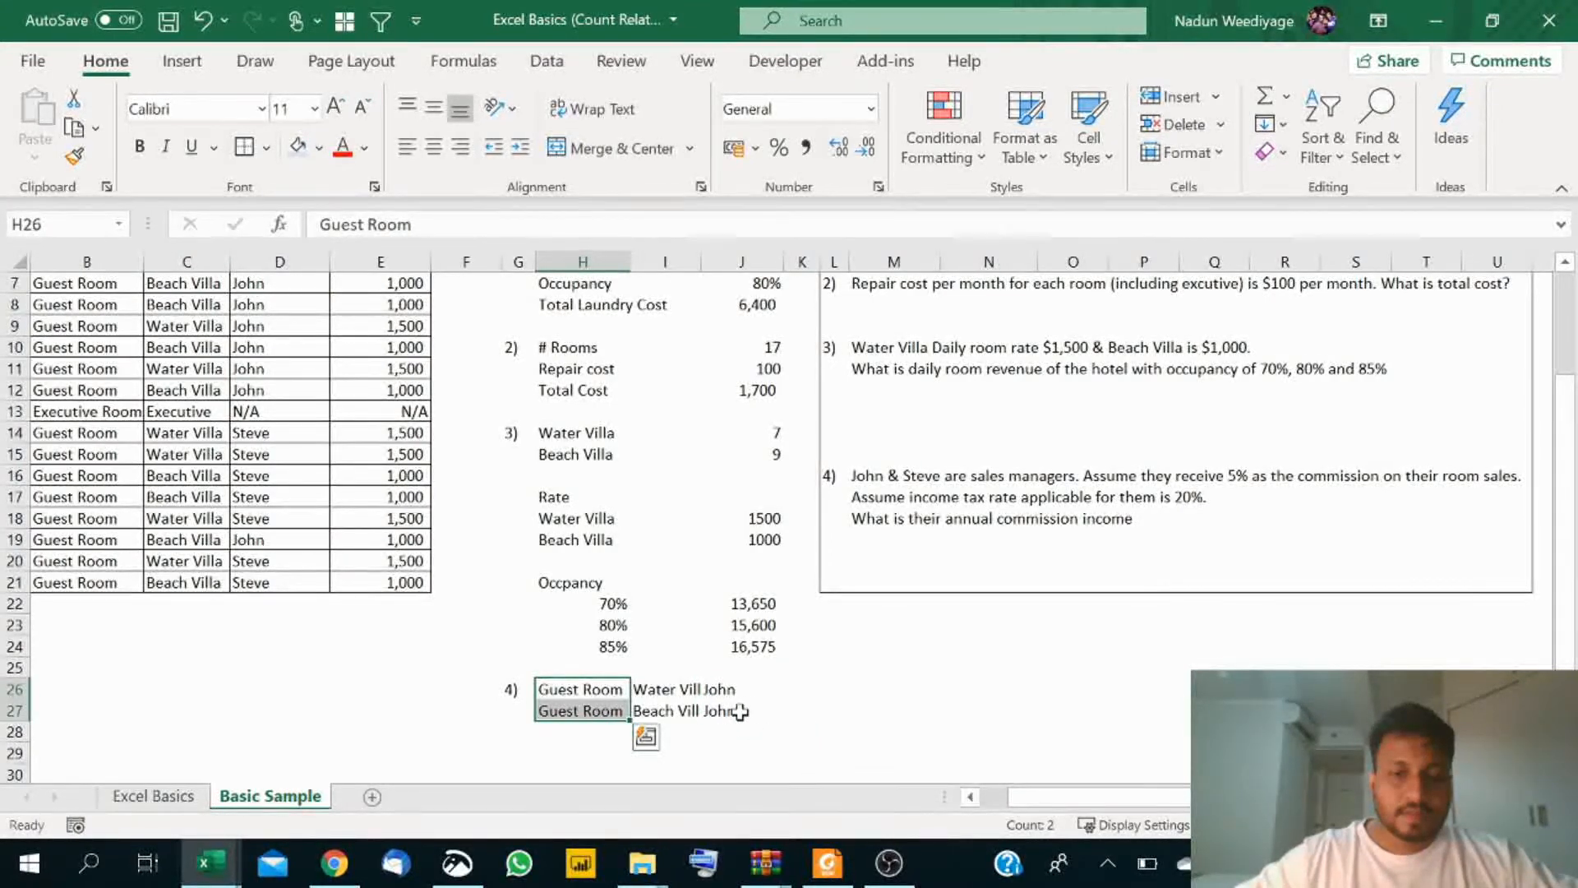
{"action": "left_click_drag", "start_coordinate": [611, 693], "coordinate": [712, 727]}
{"action": "key", "text": "ctrl+c"}
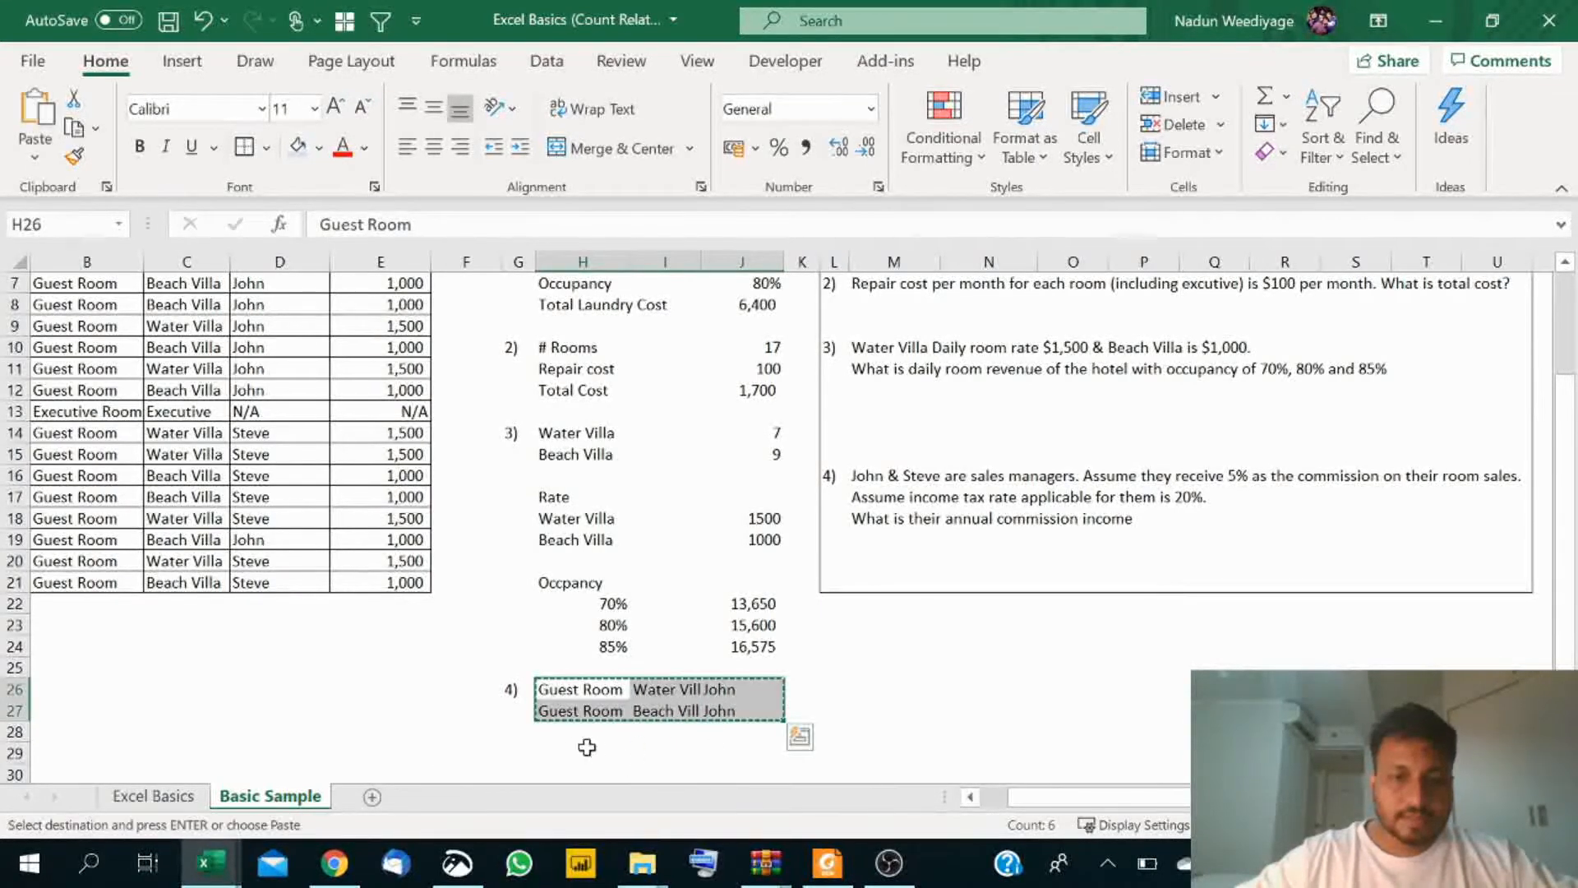
{"action": "left_click", "coordinate": [579, 732]}
{"action": "key", "text": "ctrl+v"}
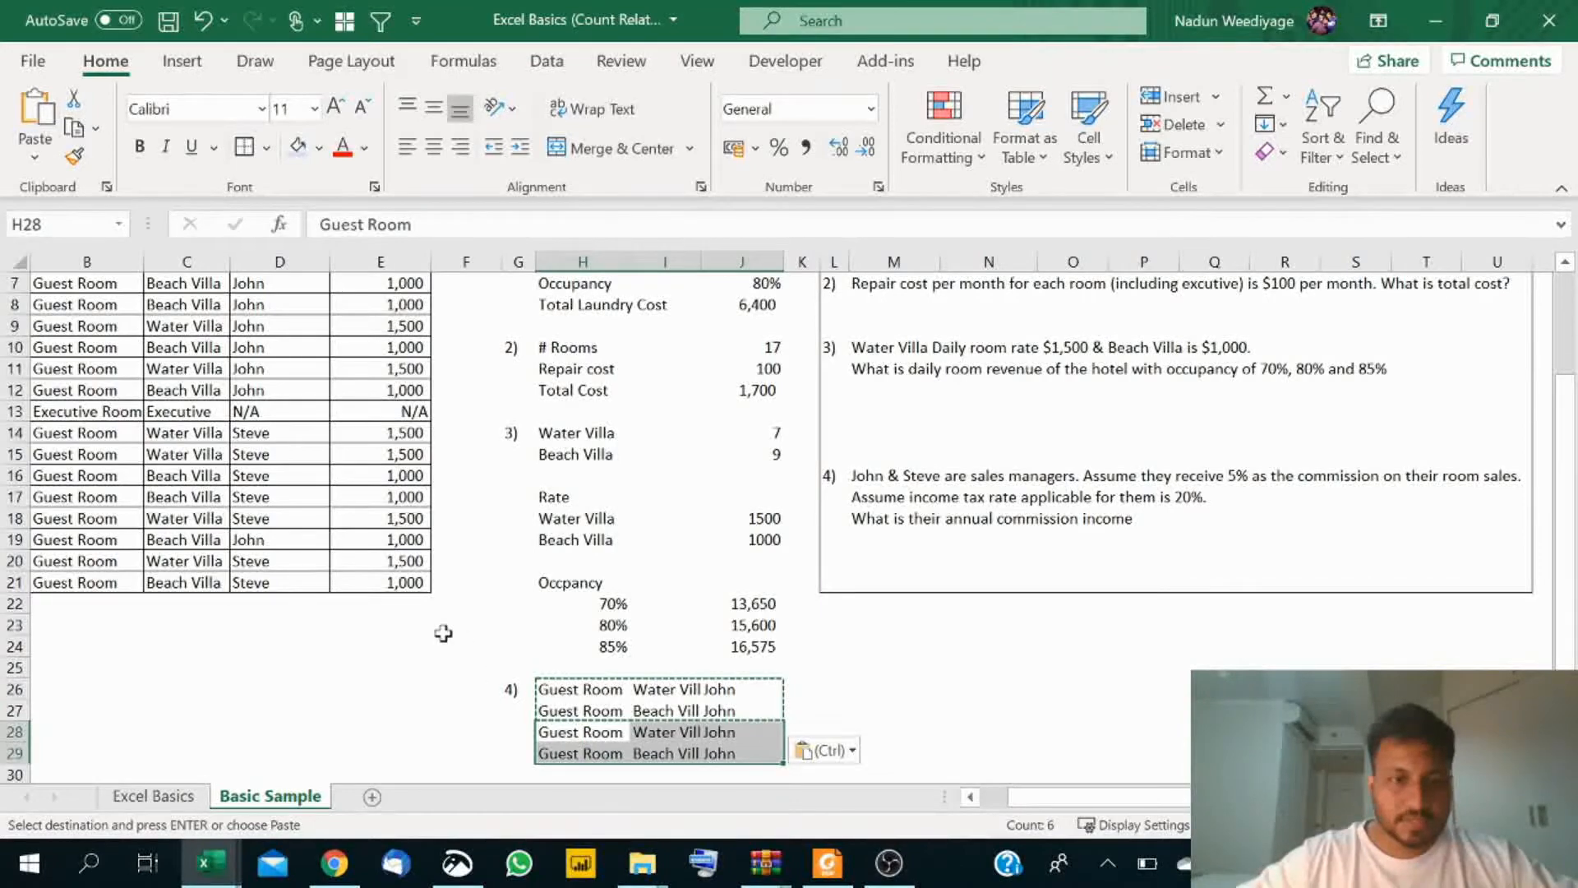
Step: Replace the manager in J28:J29 with the second manager's name copied from D20
{"action": "left_click", "coordinate": [284, 559]}
{"action": "key", "text": "ctrl+c"}
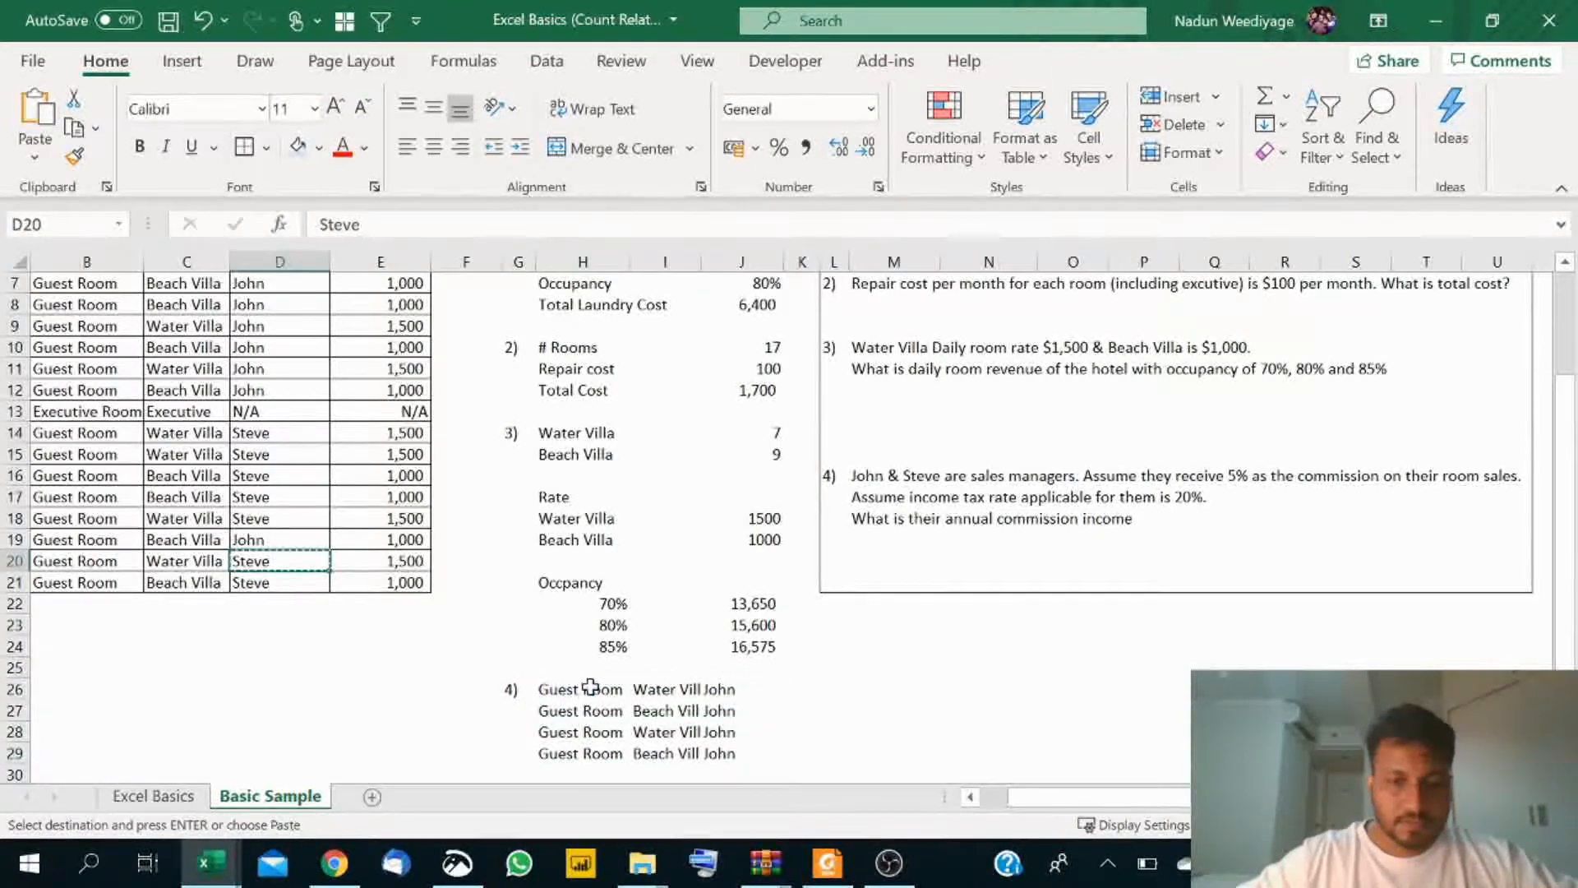
{"action": "left_click", "coordinate": [740, 731]}
{"action": "left_click", "coordinate": [817, 224]}
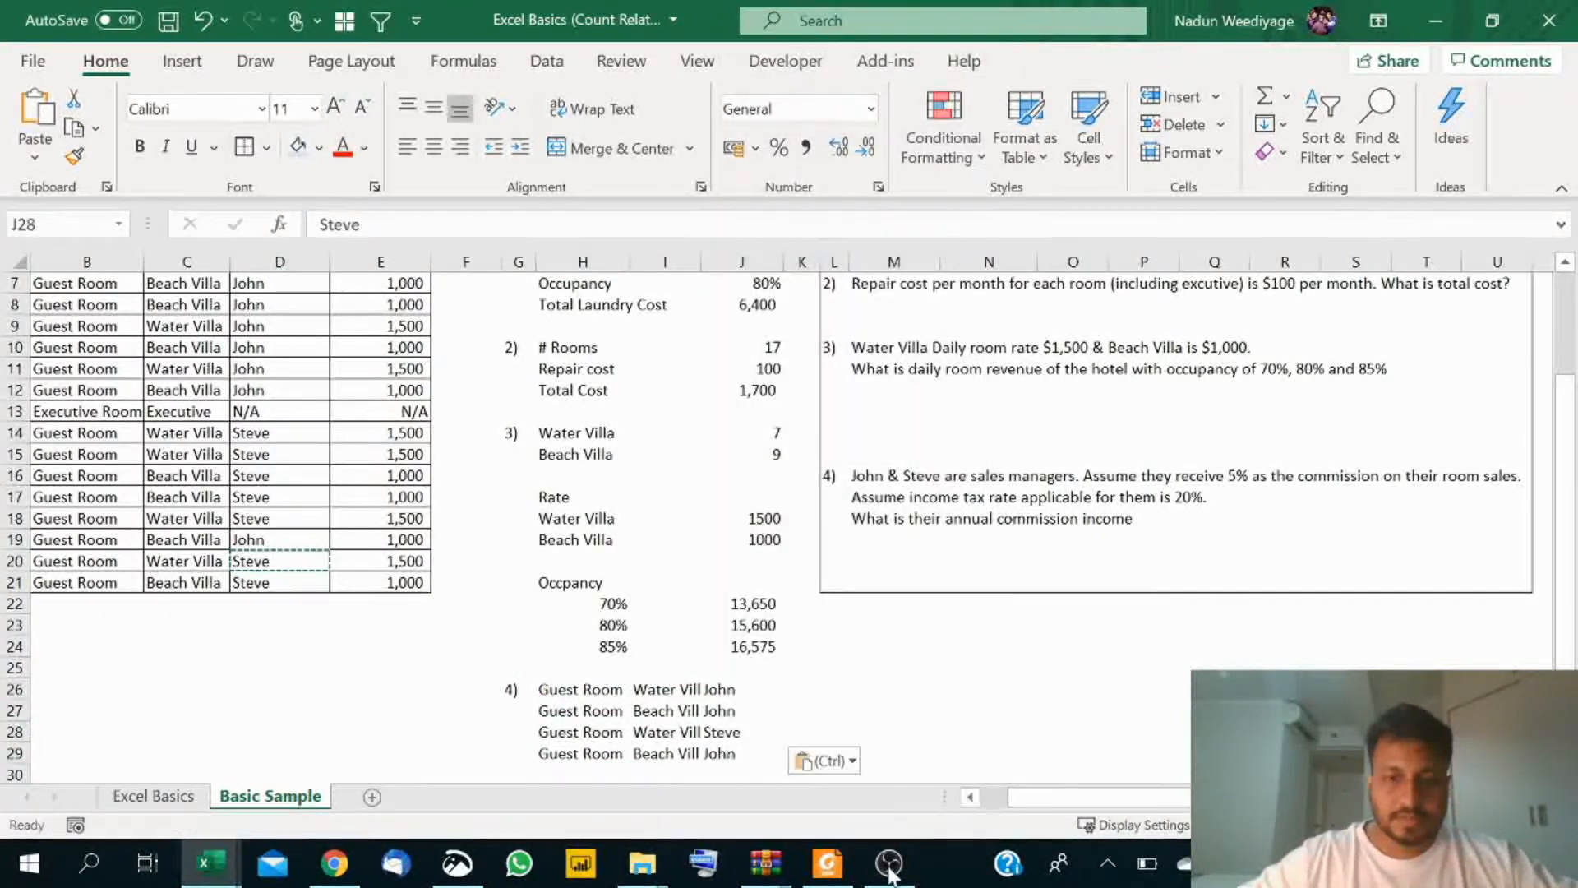
{"action": "left_click", "coordinate": [732, 753], "text": "shift"}
{"action": "key", "text": "Return"}
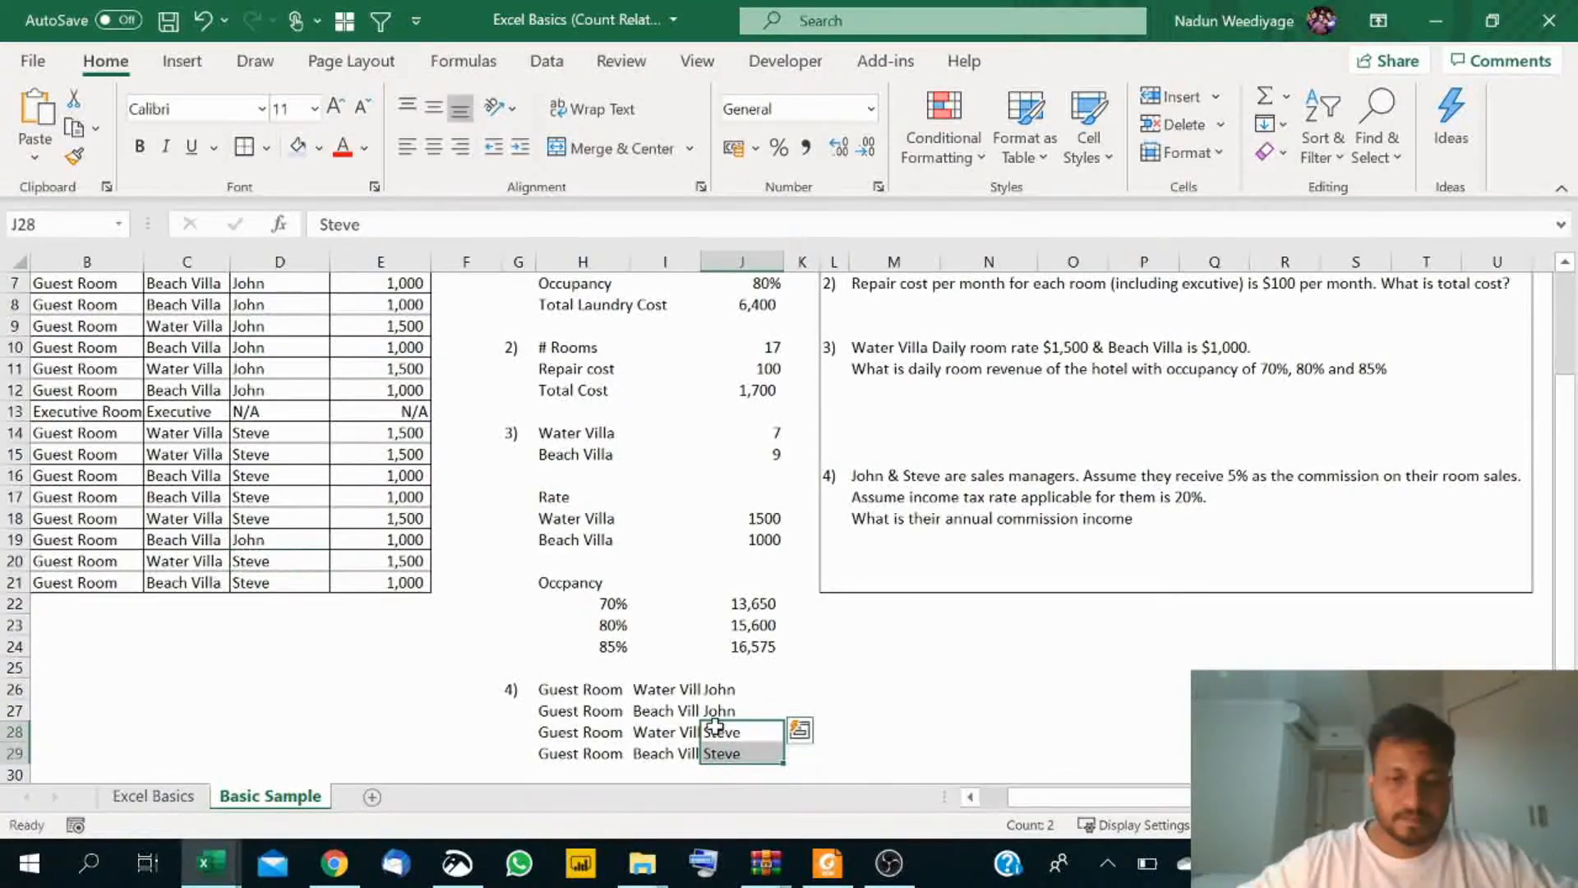
Step: Widen column I so the villa names fit, and widen column K slightly
{"action": "left_click_drag", "start_coordinate": [706, 266], "coordinate": [721, 265]}
{"action": "left_click", "coordinate": [816, 693]}
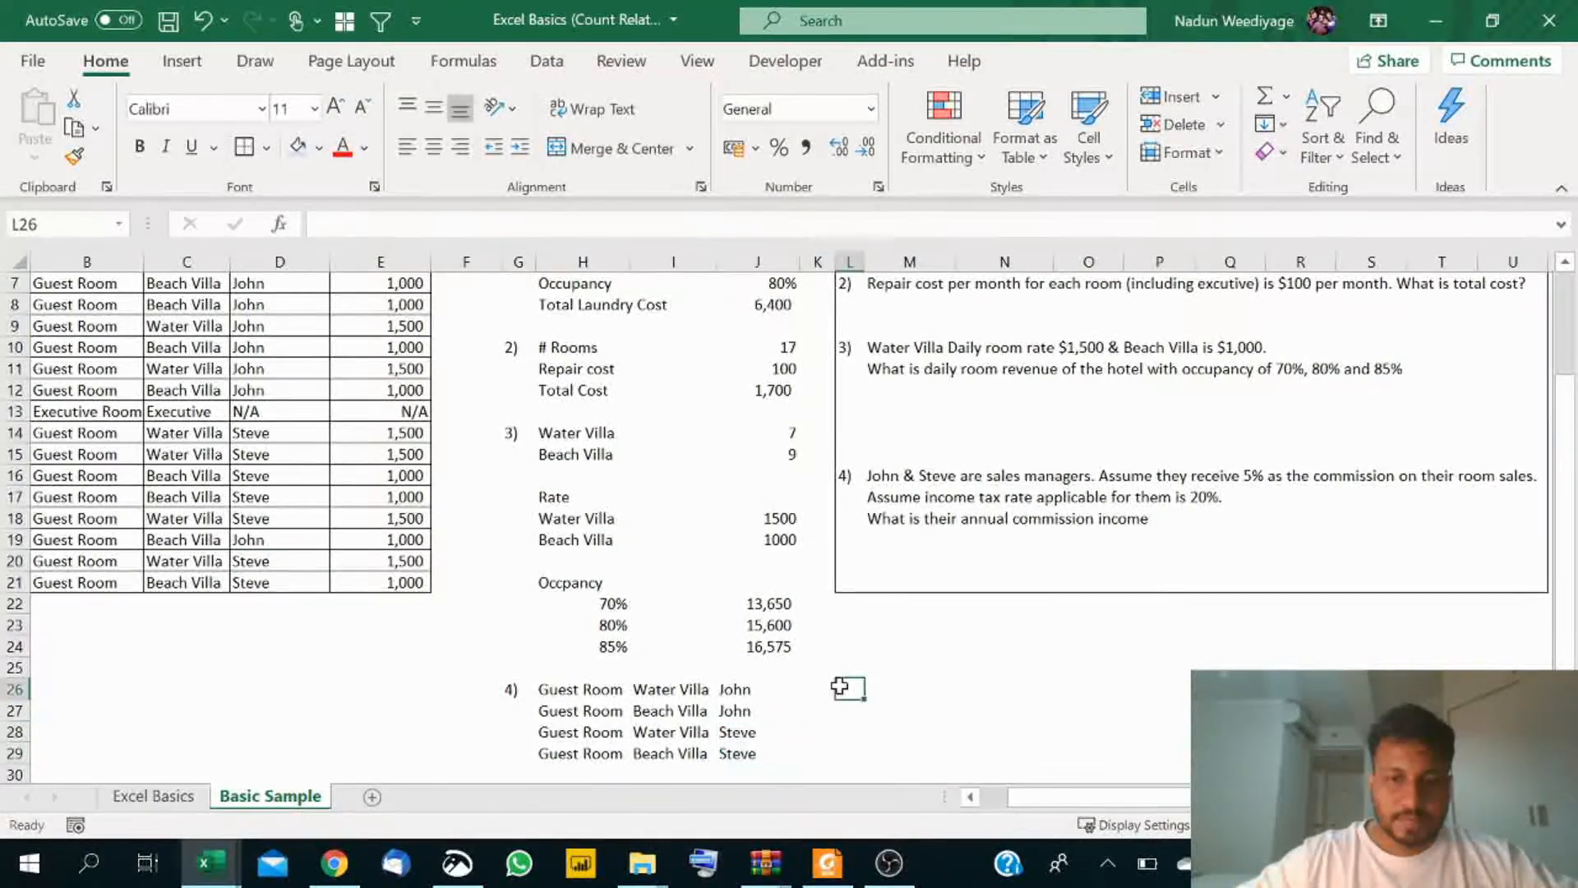
{"action": "left_click_drag", "start_coordinate": [836, 264], "coordinate": [851, 265]}
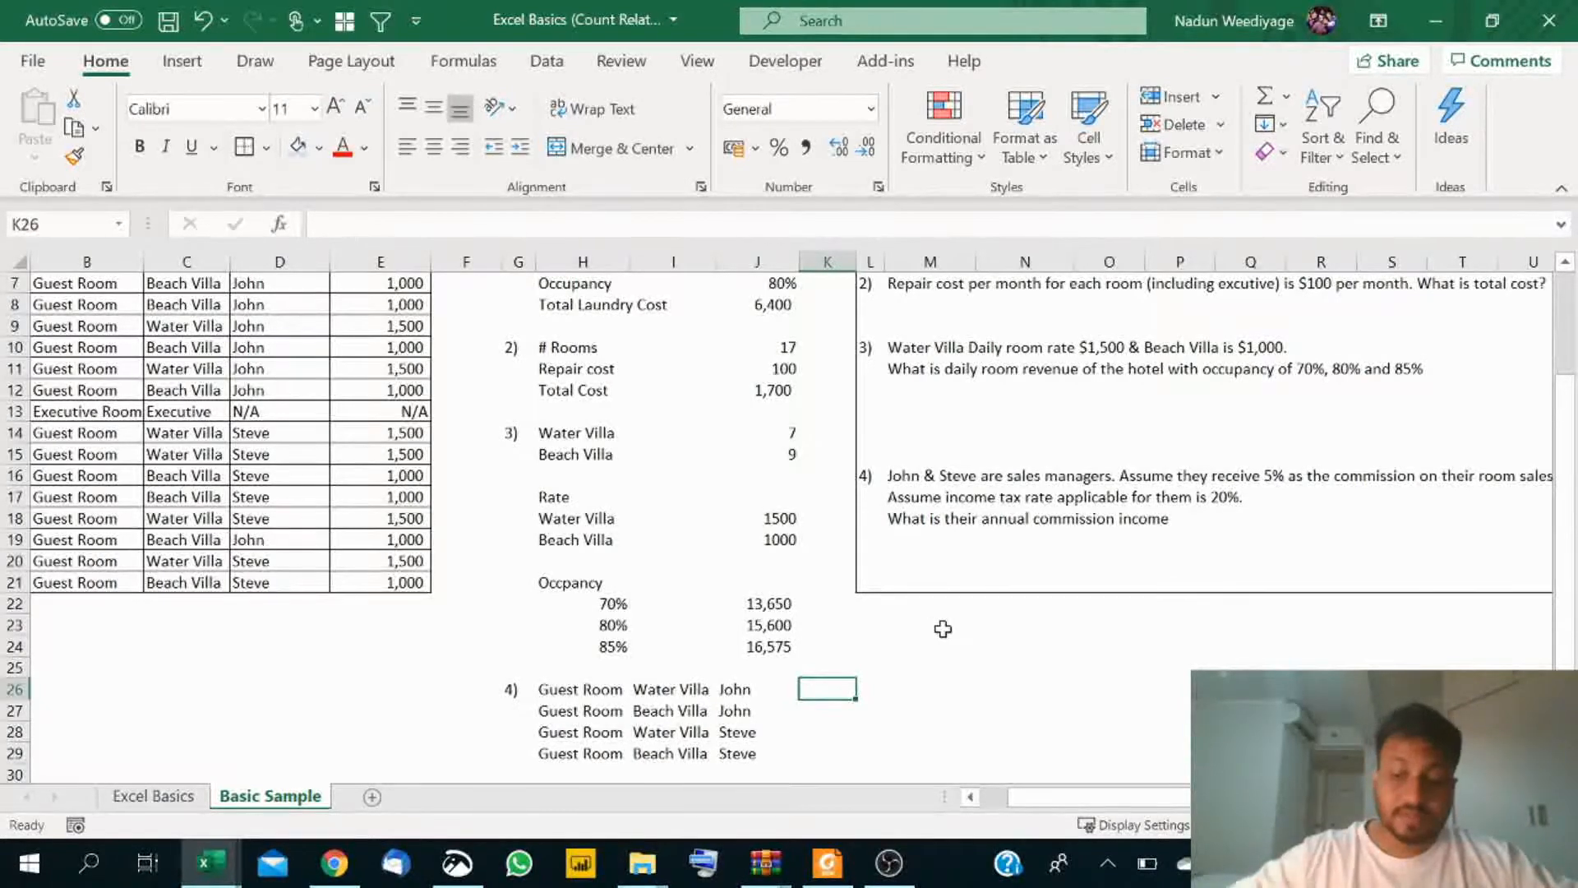
Step: Start a COUNTIFS formula in K26 with the absolute criteria range $B$5:$B$21 and the criterion H26
{"action": "type", "text": "="}
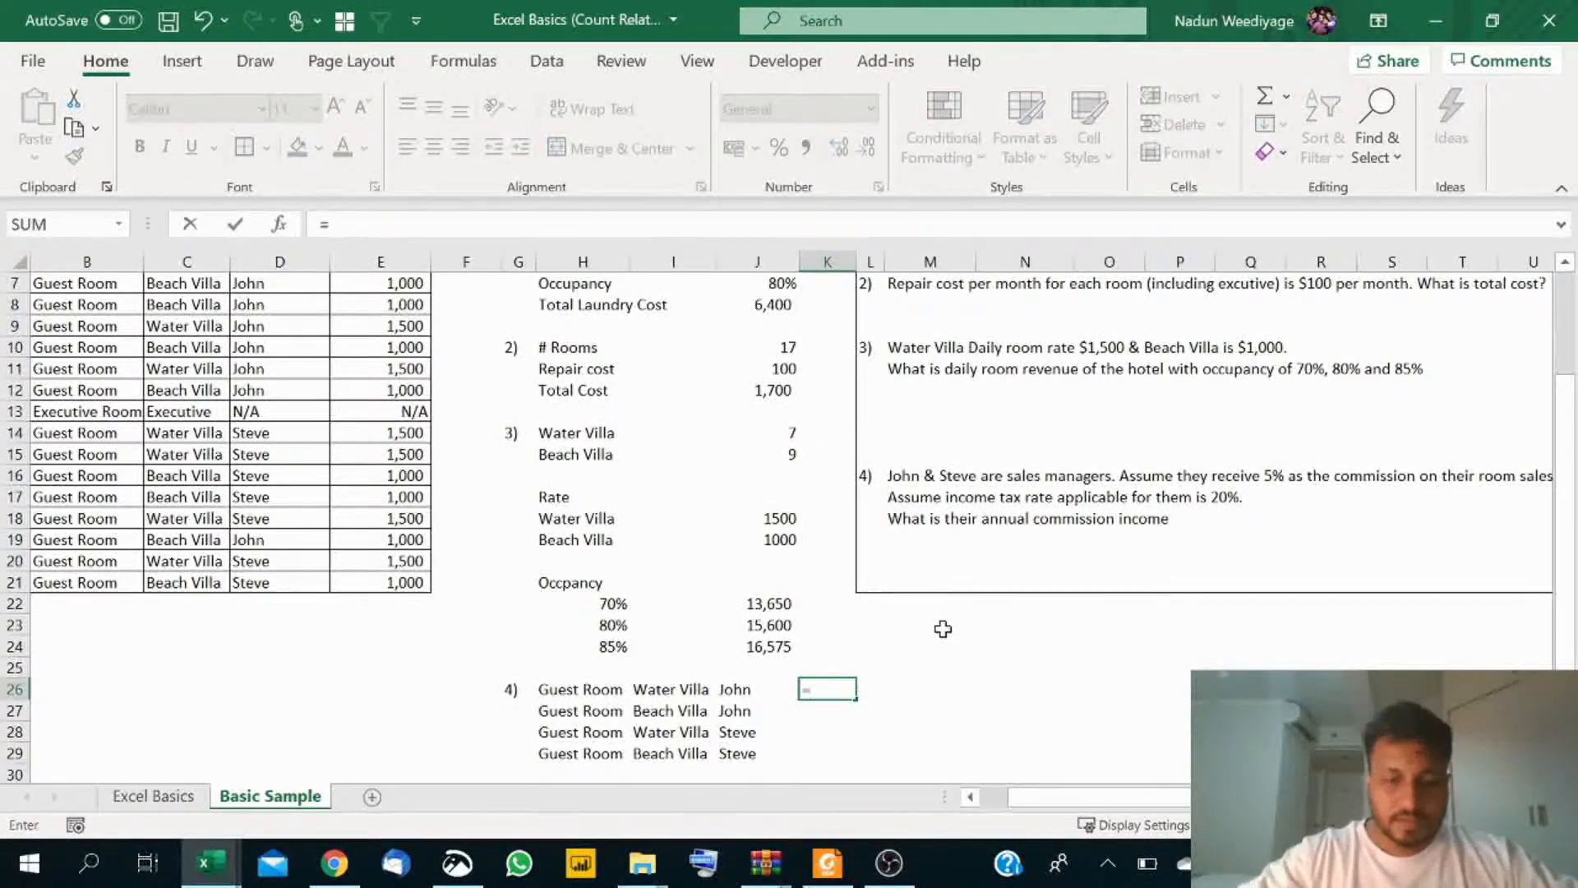
{"action": "type", "text": "counti"}
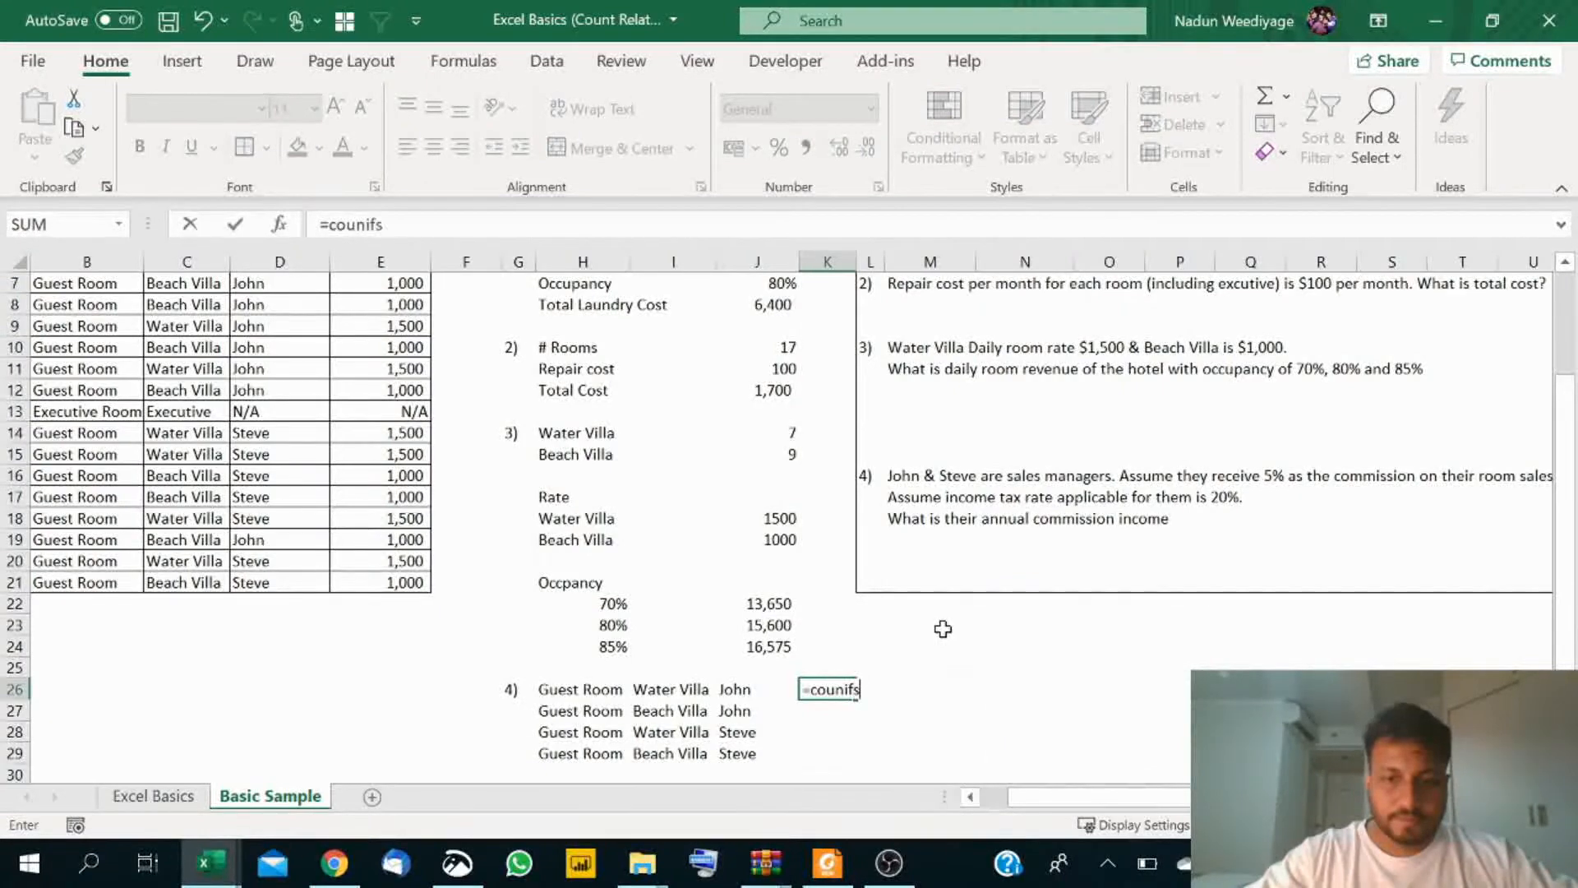
{"action": "type", "text": "fs"}
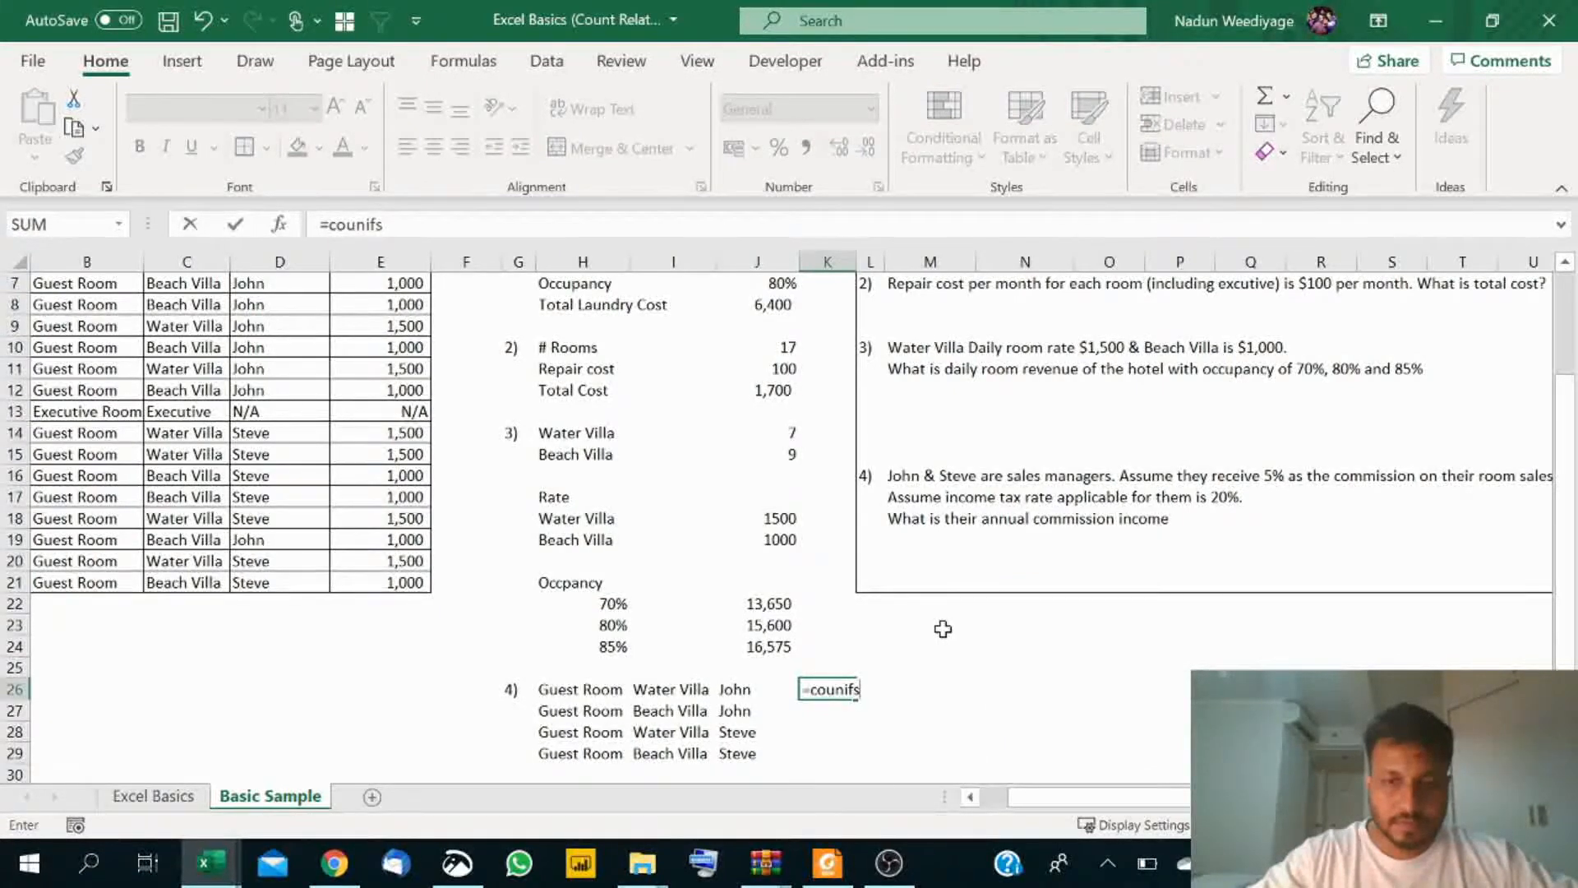
{"action": "key", "text": "BackSpace"}
{"action": "key", "text": "BackSpace"}
{"action": "key", "text": "BackSpace"}
{"action": "type", "text": "tifs"}
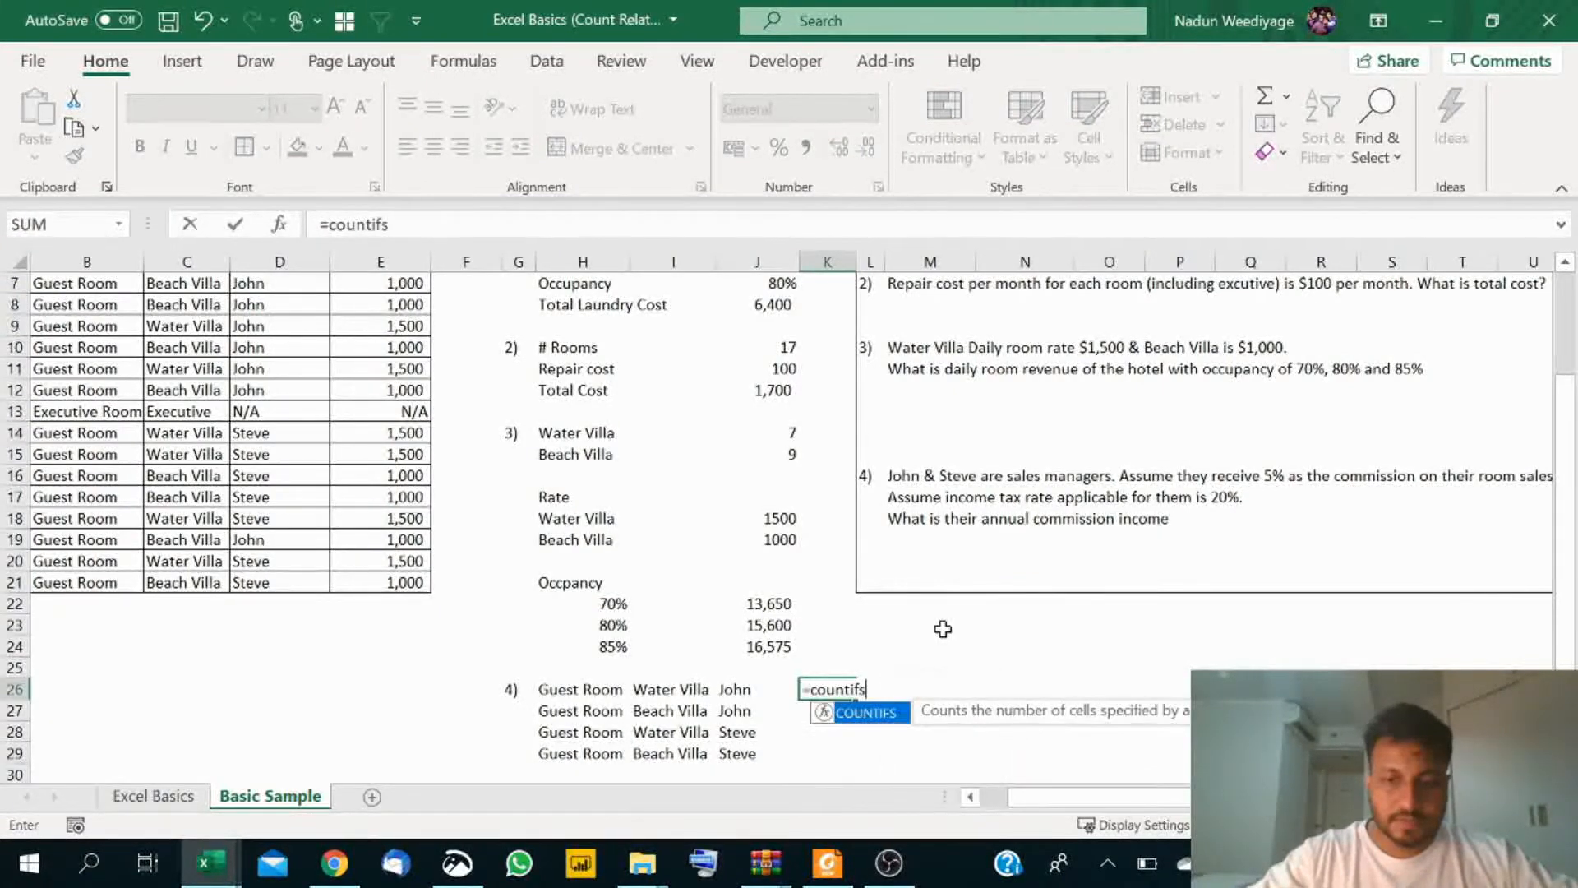
{"action": "type", "text": "("}
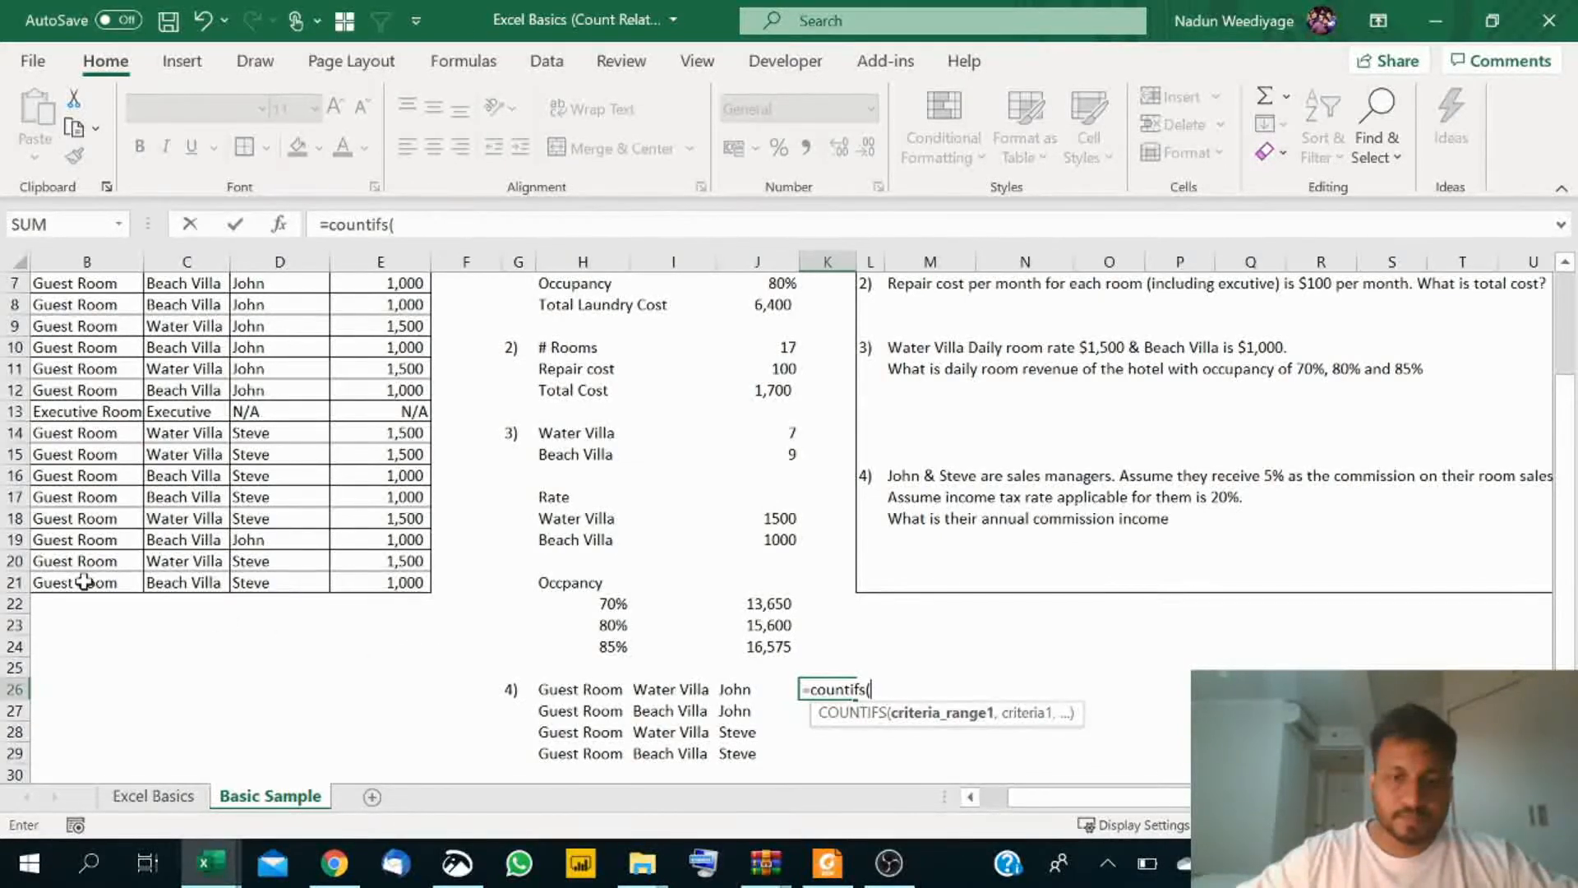
{"action": "left_click_drag", "start_coordinate": [84, 583], "coordinate": [72, 340]}
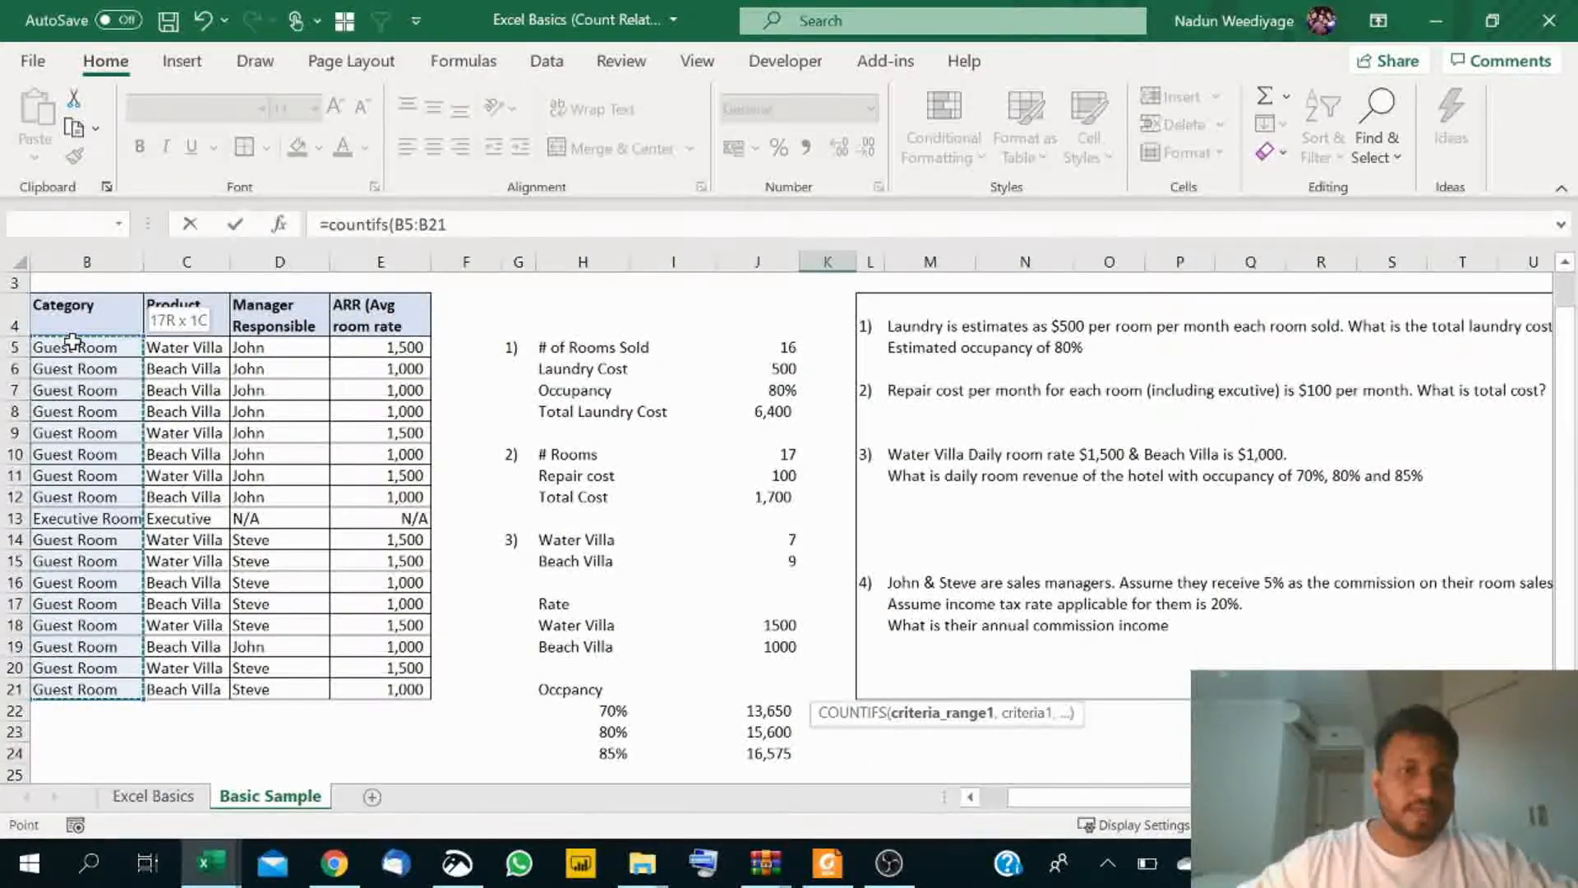
{"action": "left_click_drag", "start_coordinate": [72, 340], "coordinate": [72, 341]}
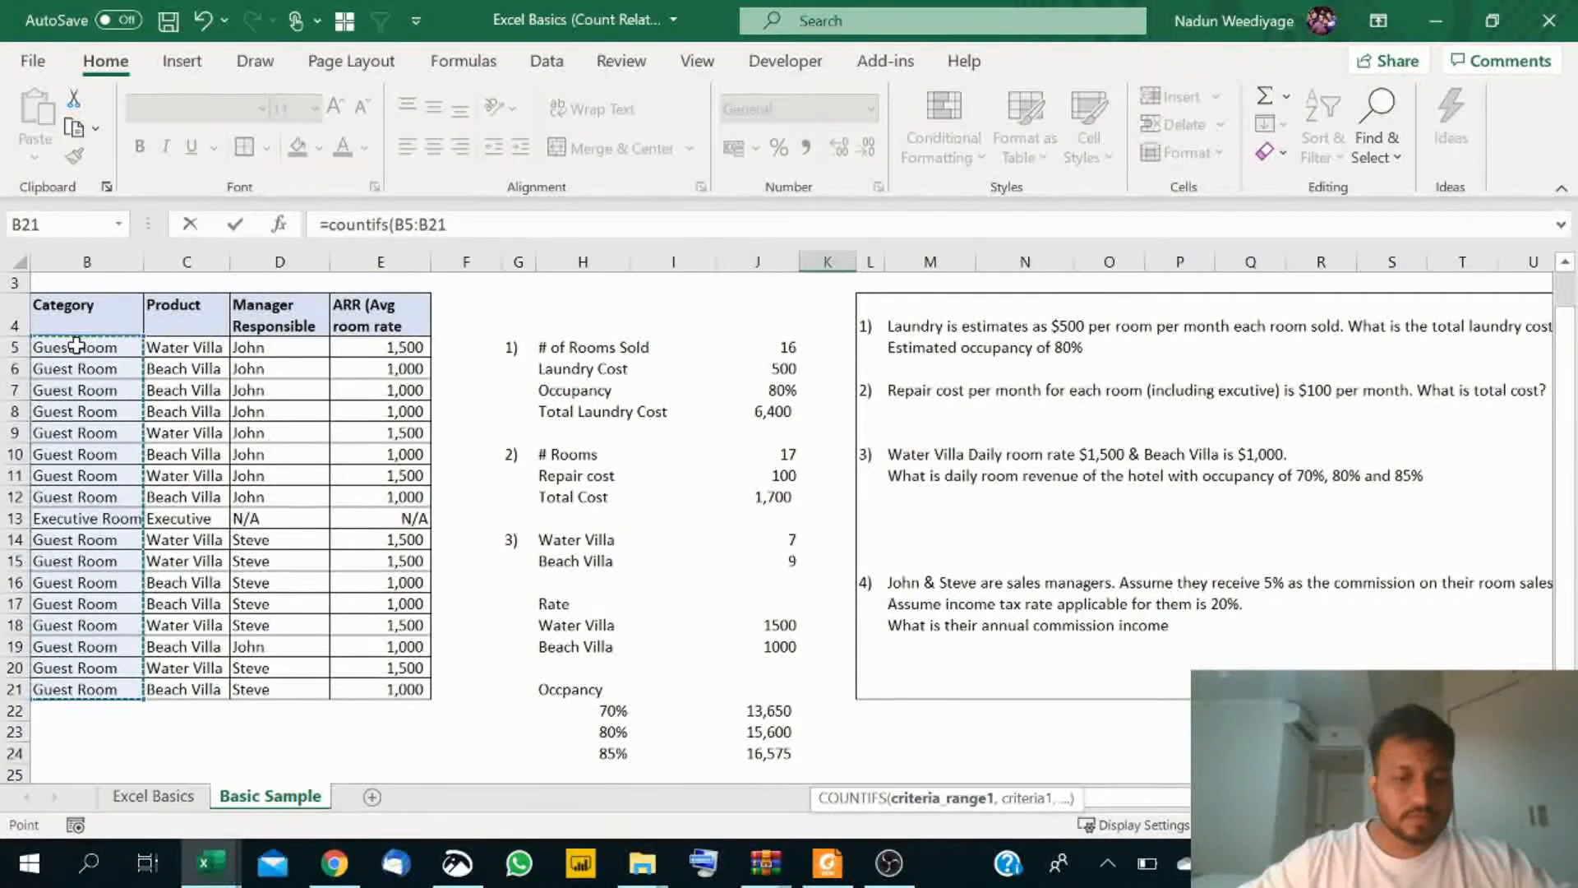
{"action": "key", "text": "F4"}
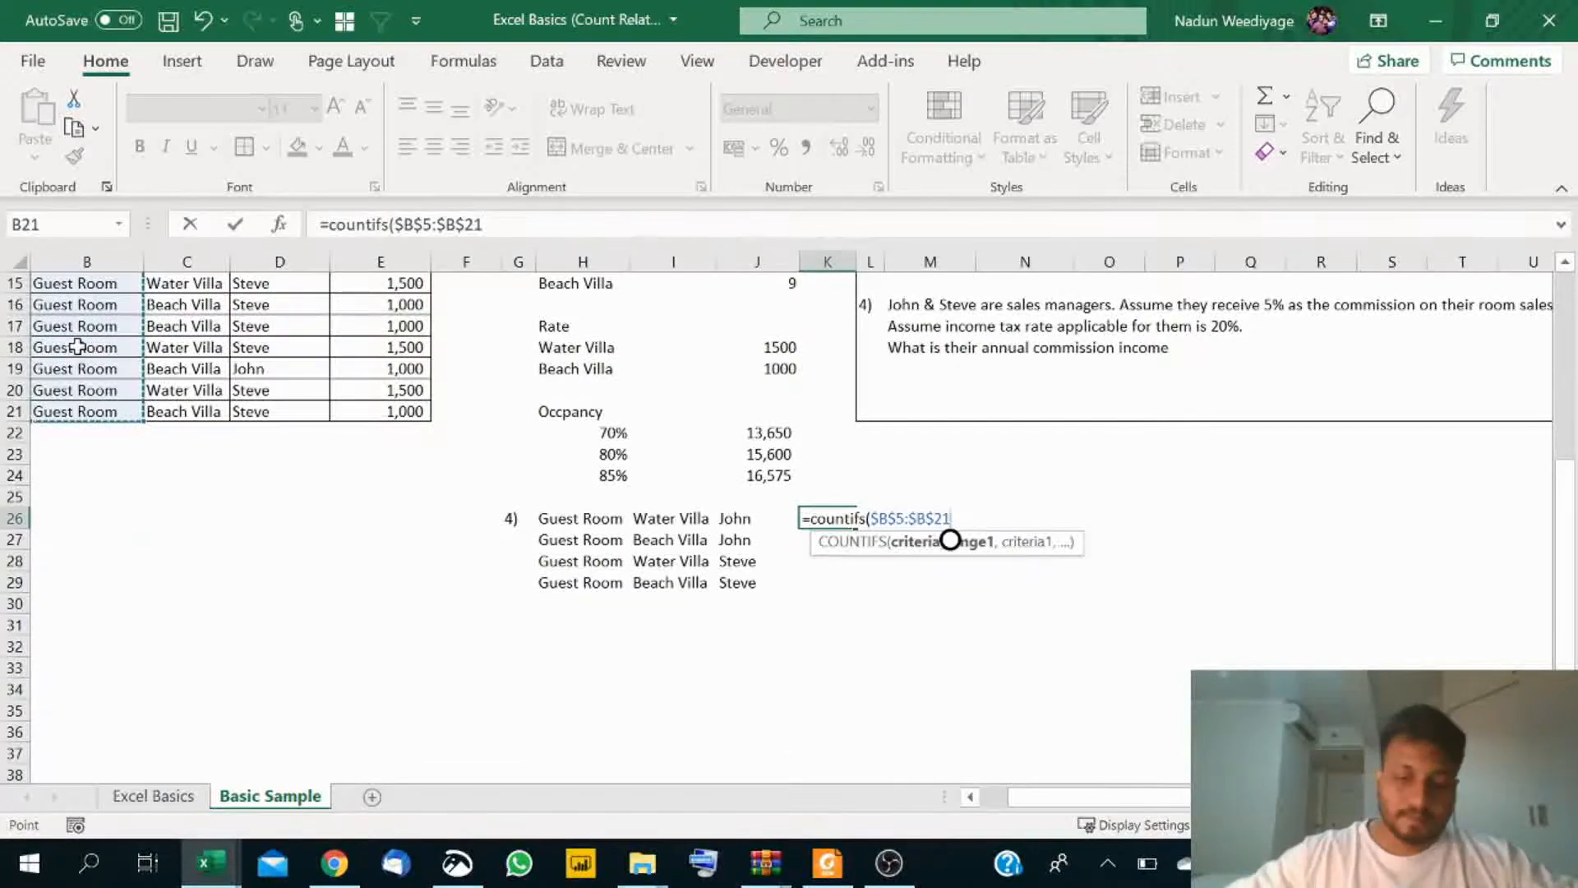
{"action": "type", "text": ","}
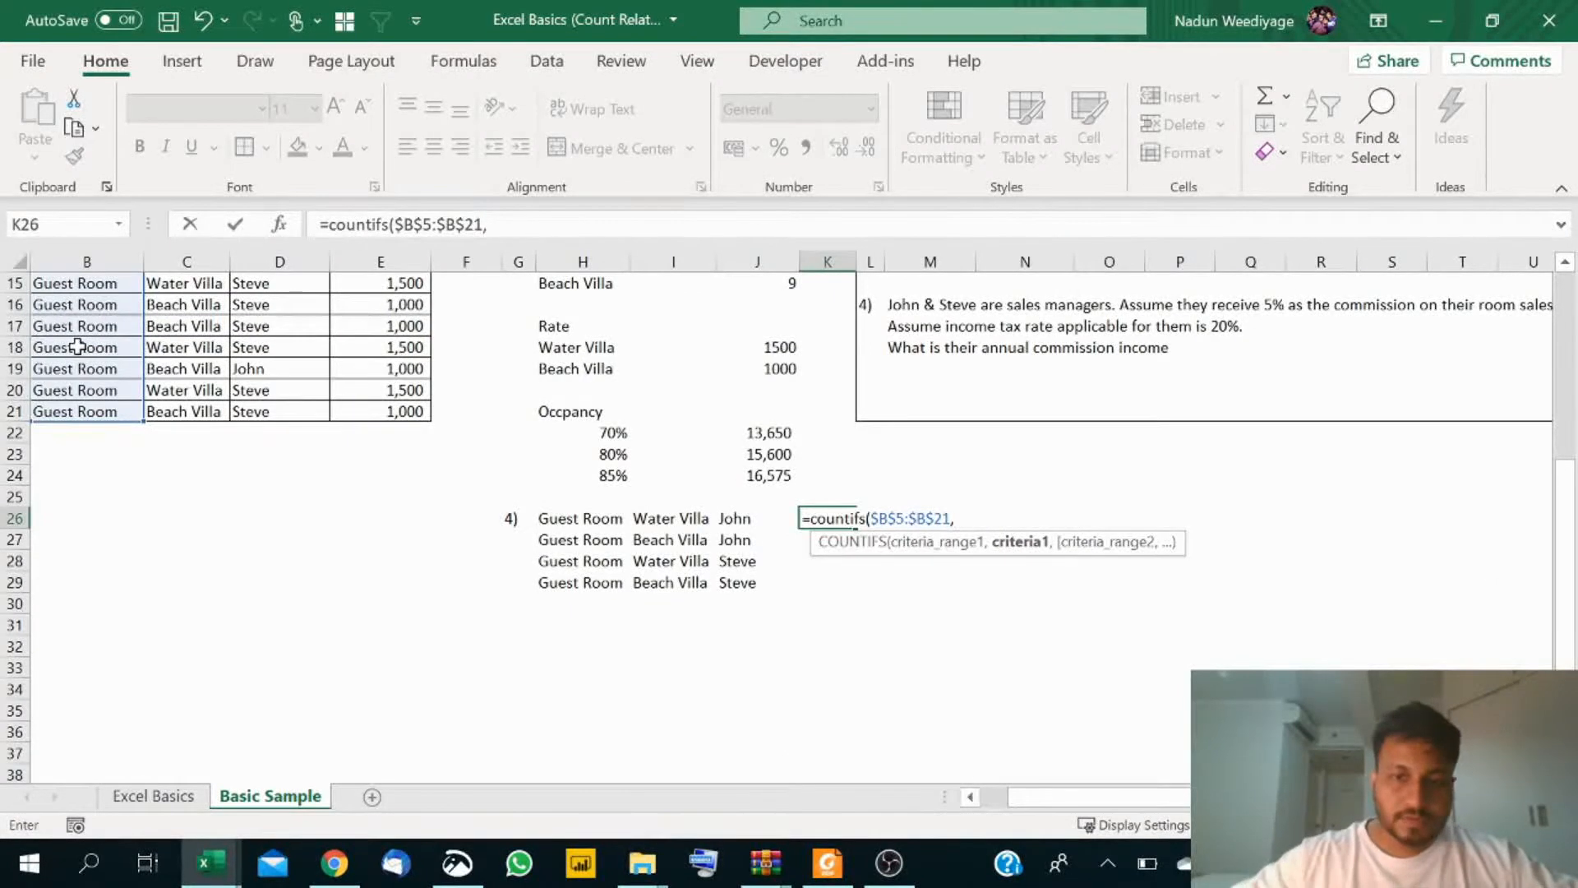
{"action": "left_click", "coordinate": [596, 513]}
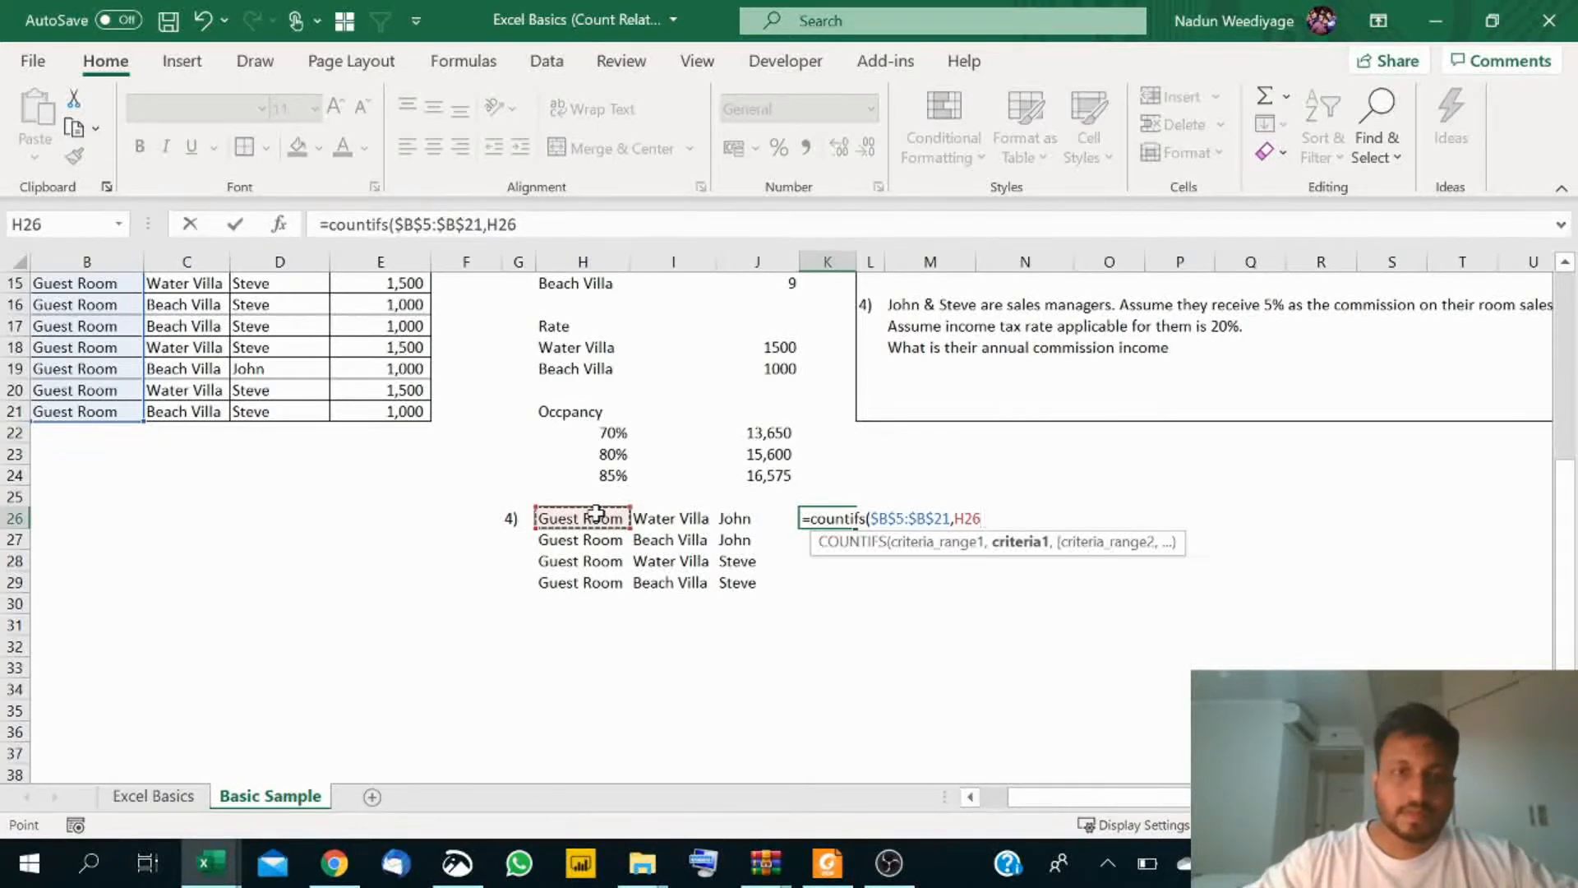
{"action": "type", "text": ","}
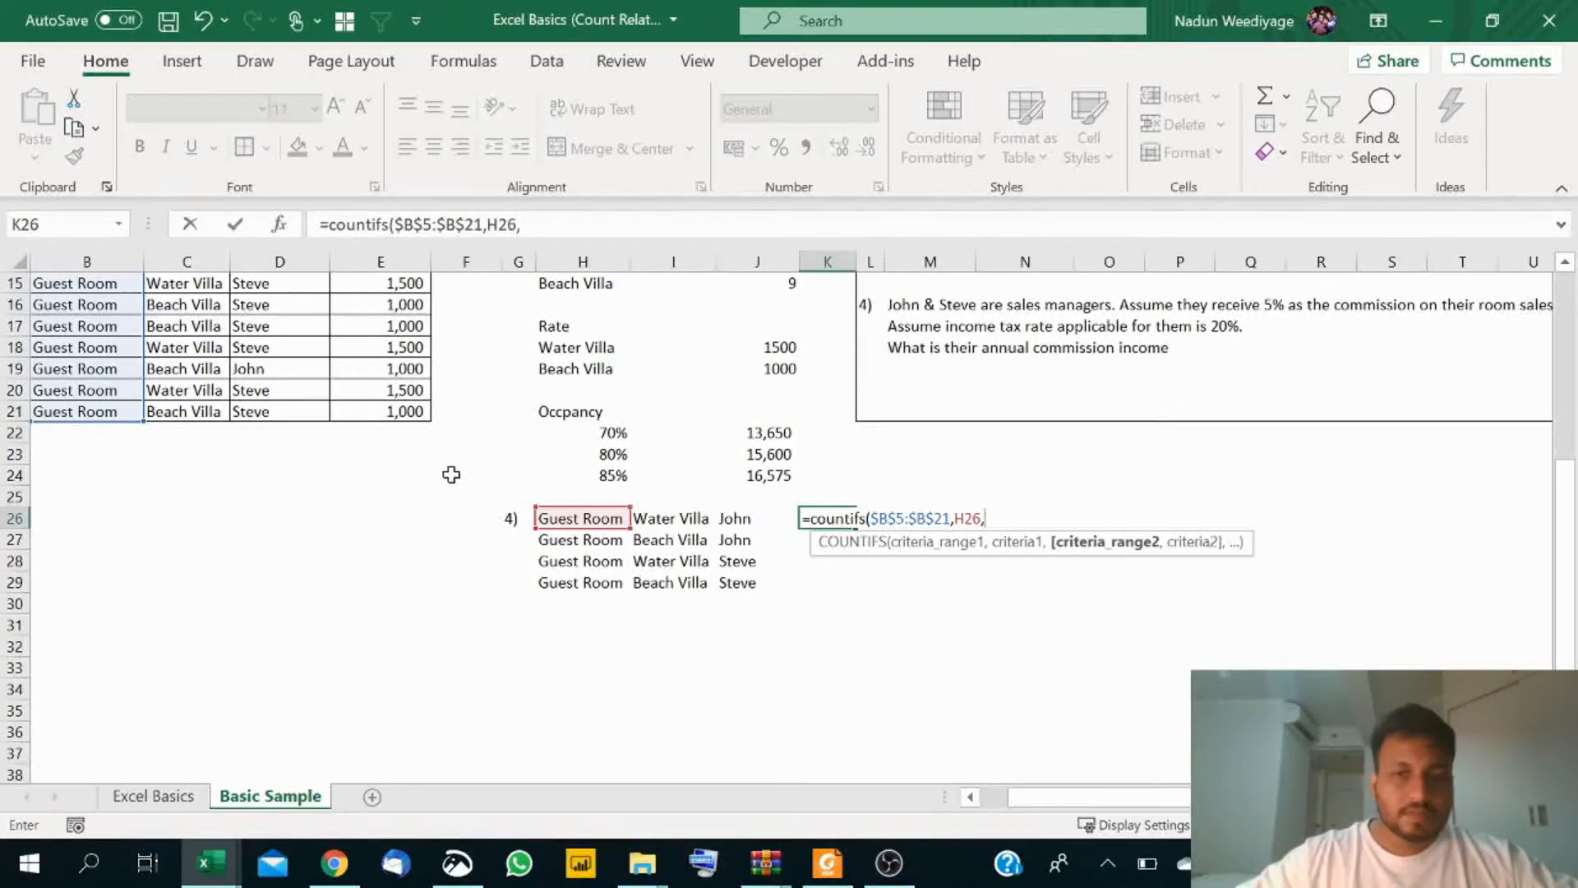
Step: Extend the COUNTIFS formula with the absolute product range $C$5:$C$21 and the criterion I26
{"action": "scroll", "coordinate": [220, 392], "scroll_direction": "up", "scroll_amount": 5}
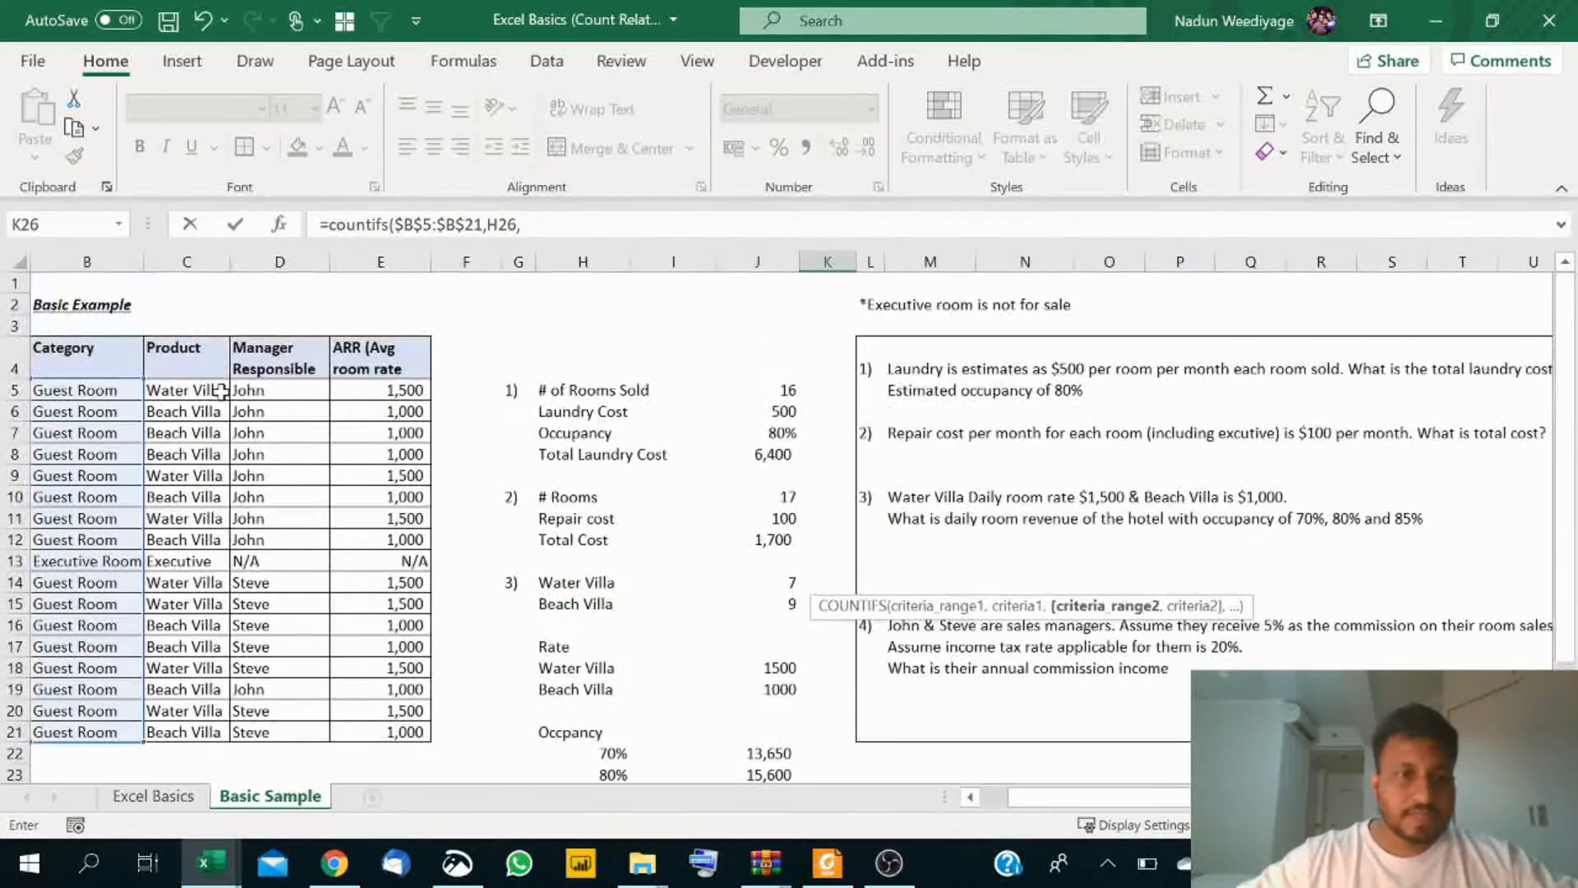
{"action": "left_click", "coordinate": [199, 392]}
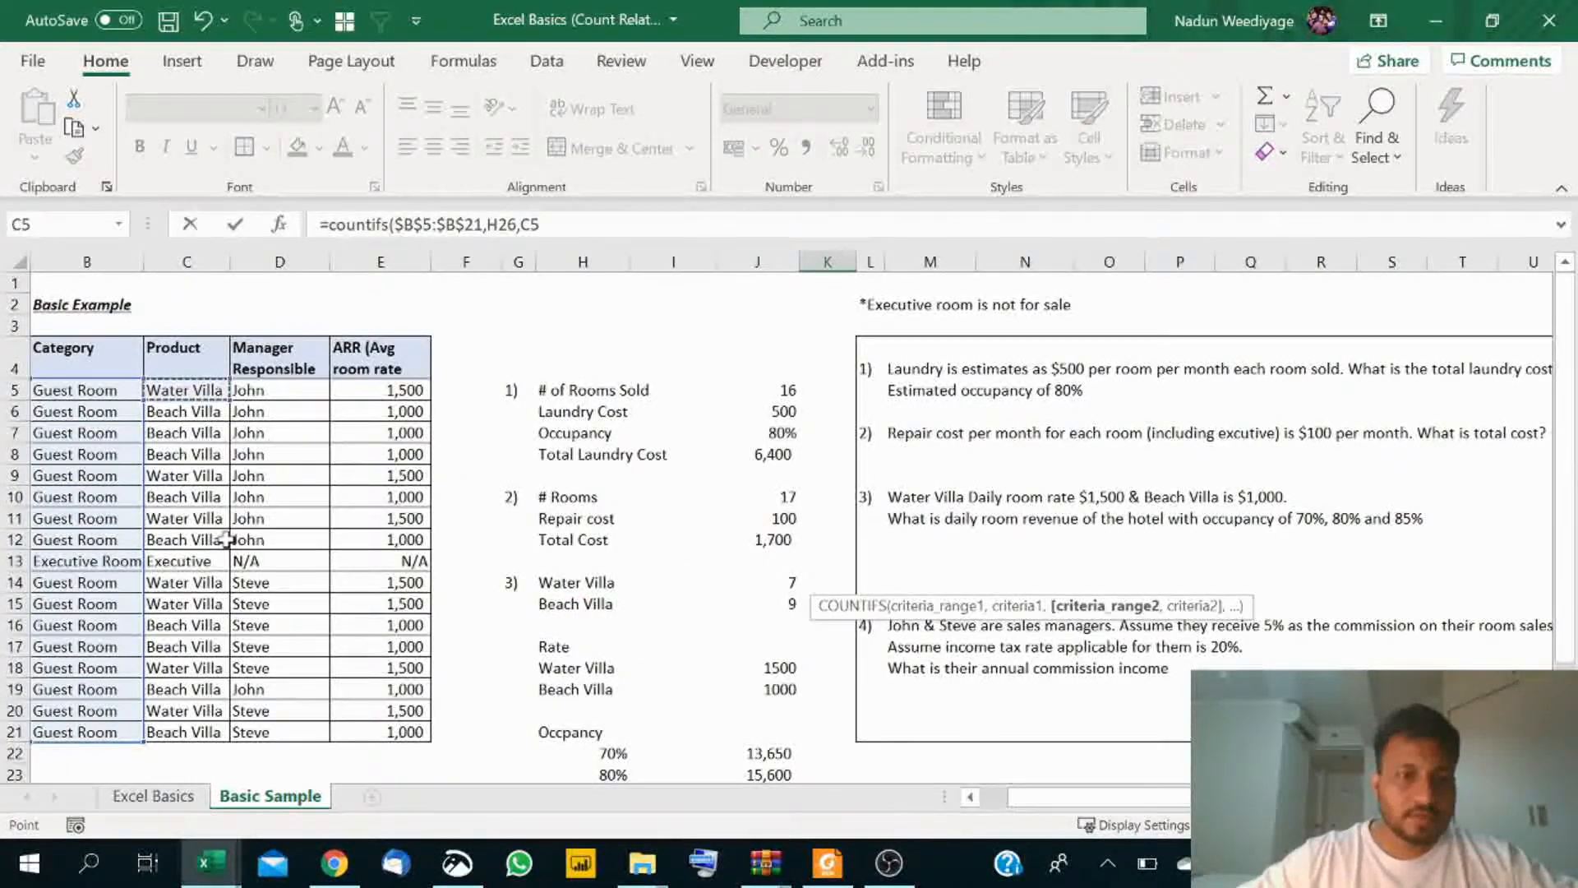
{"action": "left_click_drag", "start_coordinate": [188, 734], "coordinate": [187, 735]}
{"action": "key", "text": "F4"}
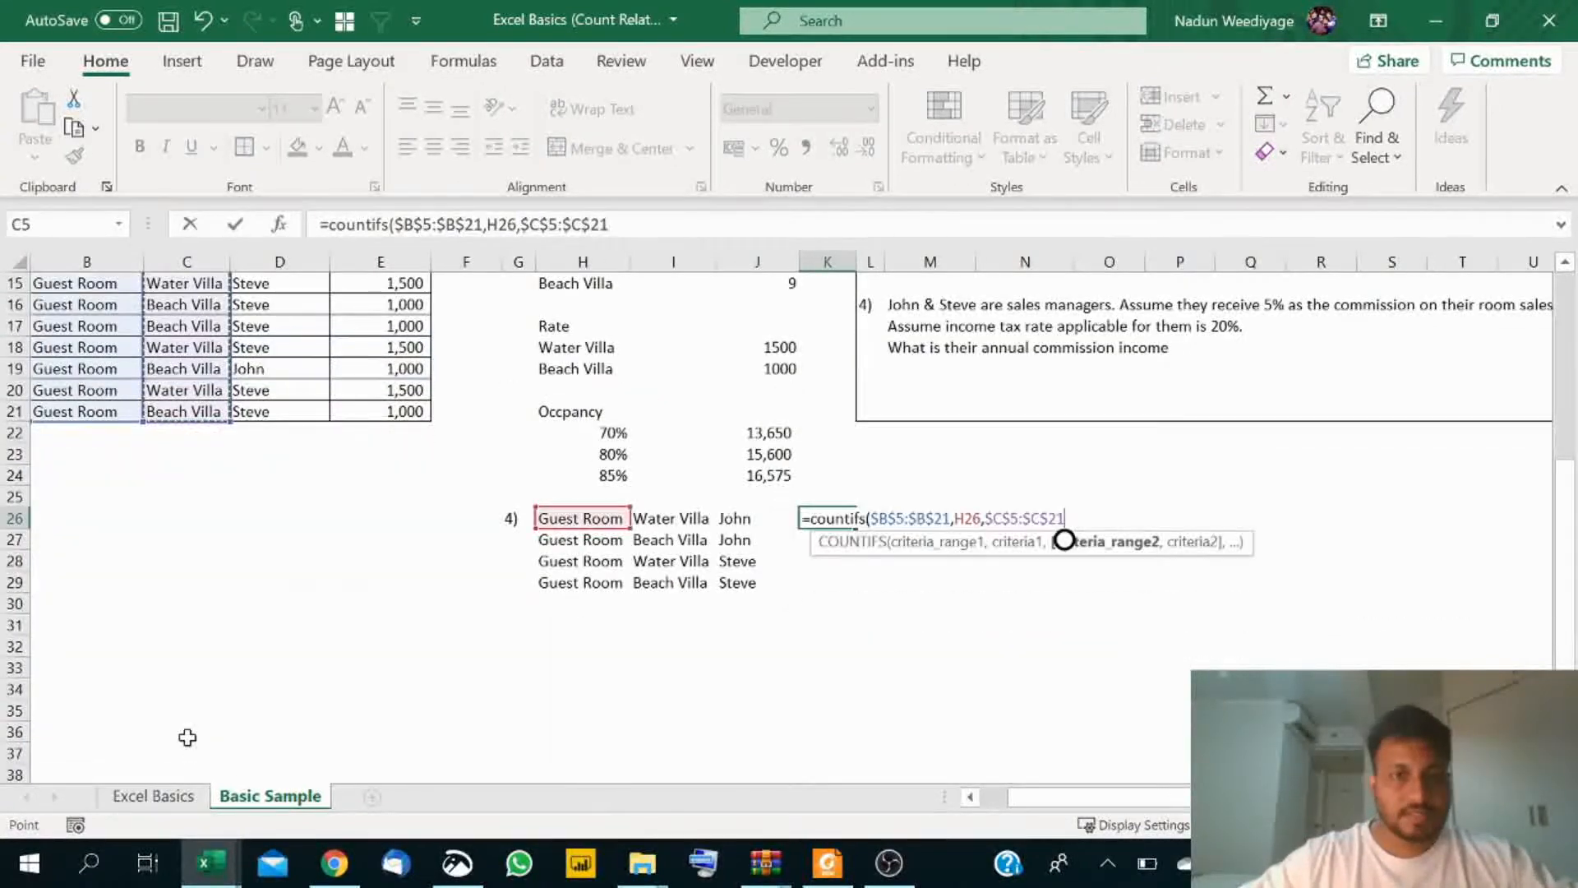
{"action": "type", "text": ","}
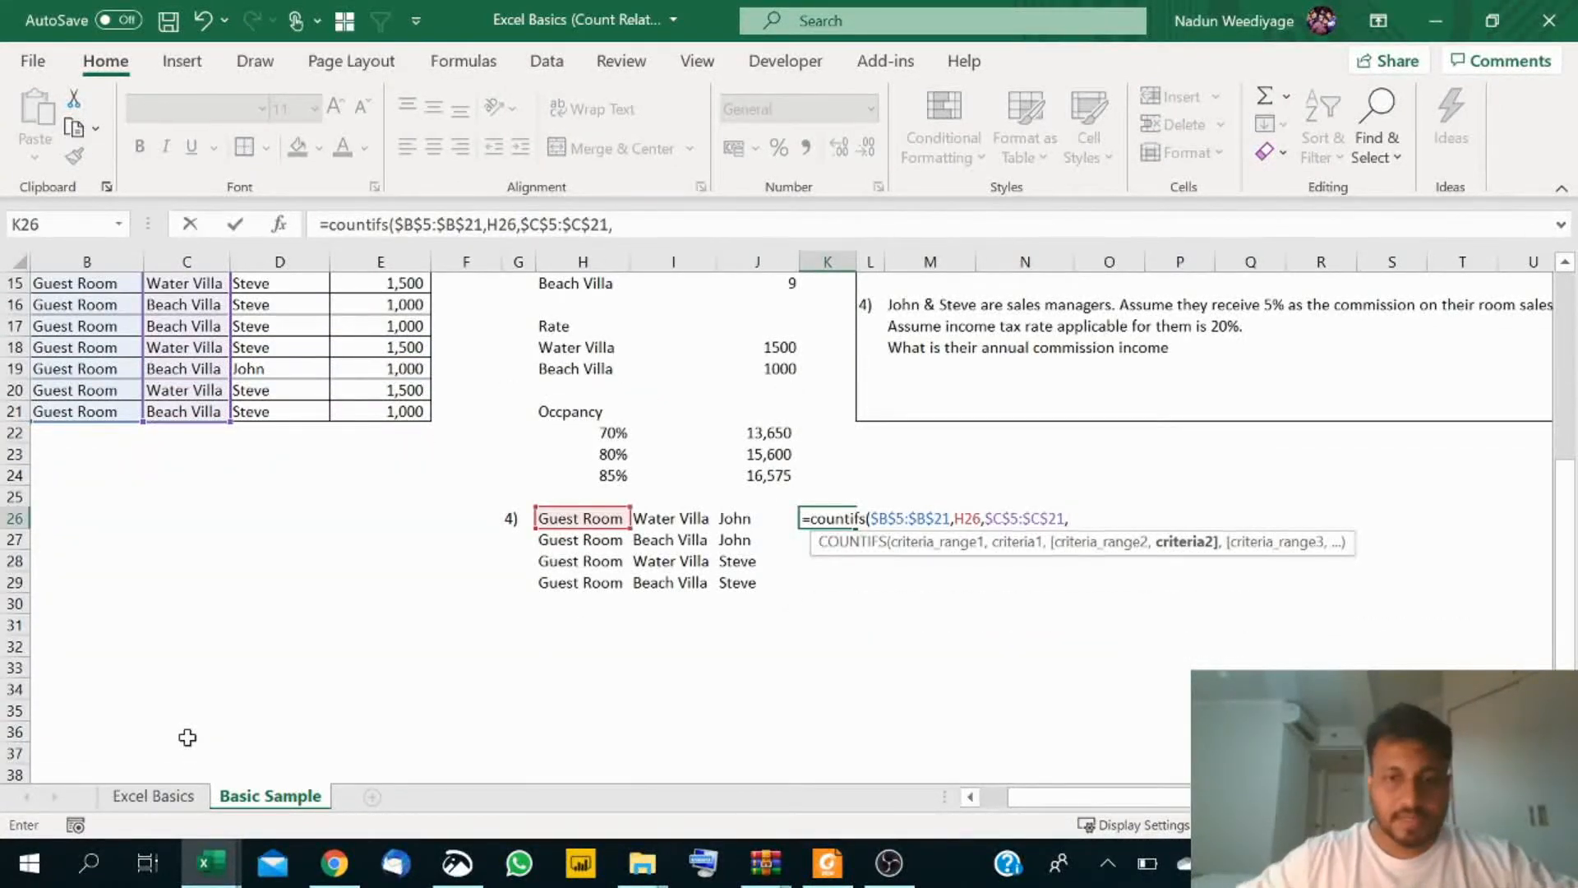
{"action": "left_click", "coordinate": [653, 518]}
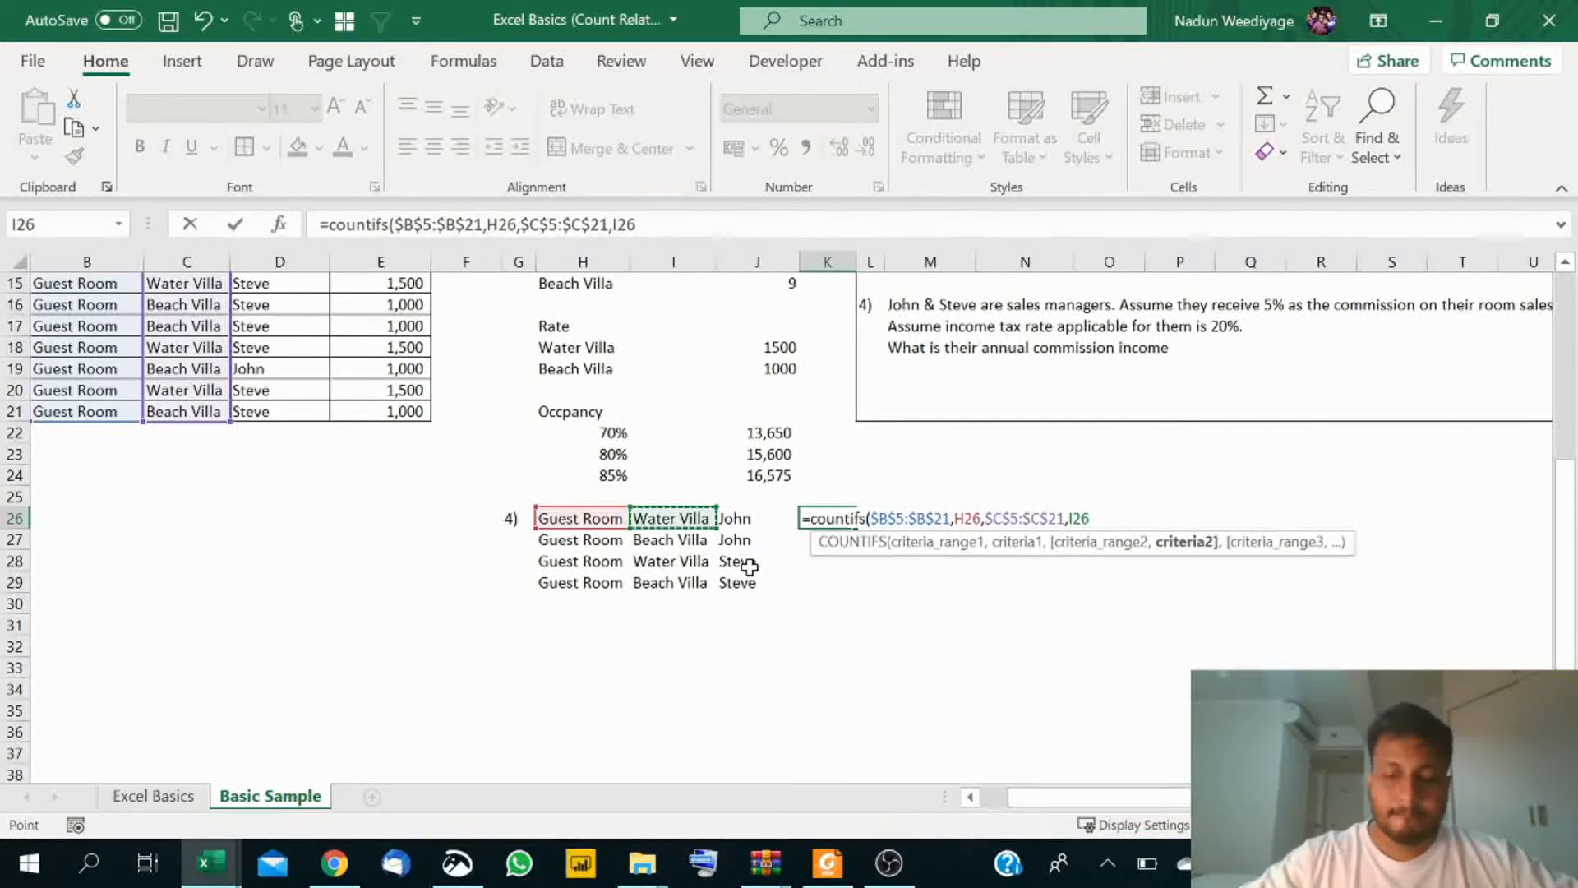
{"action": "type", "text": ","}
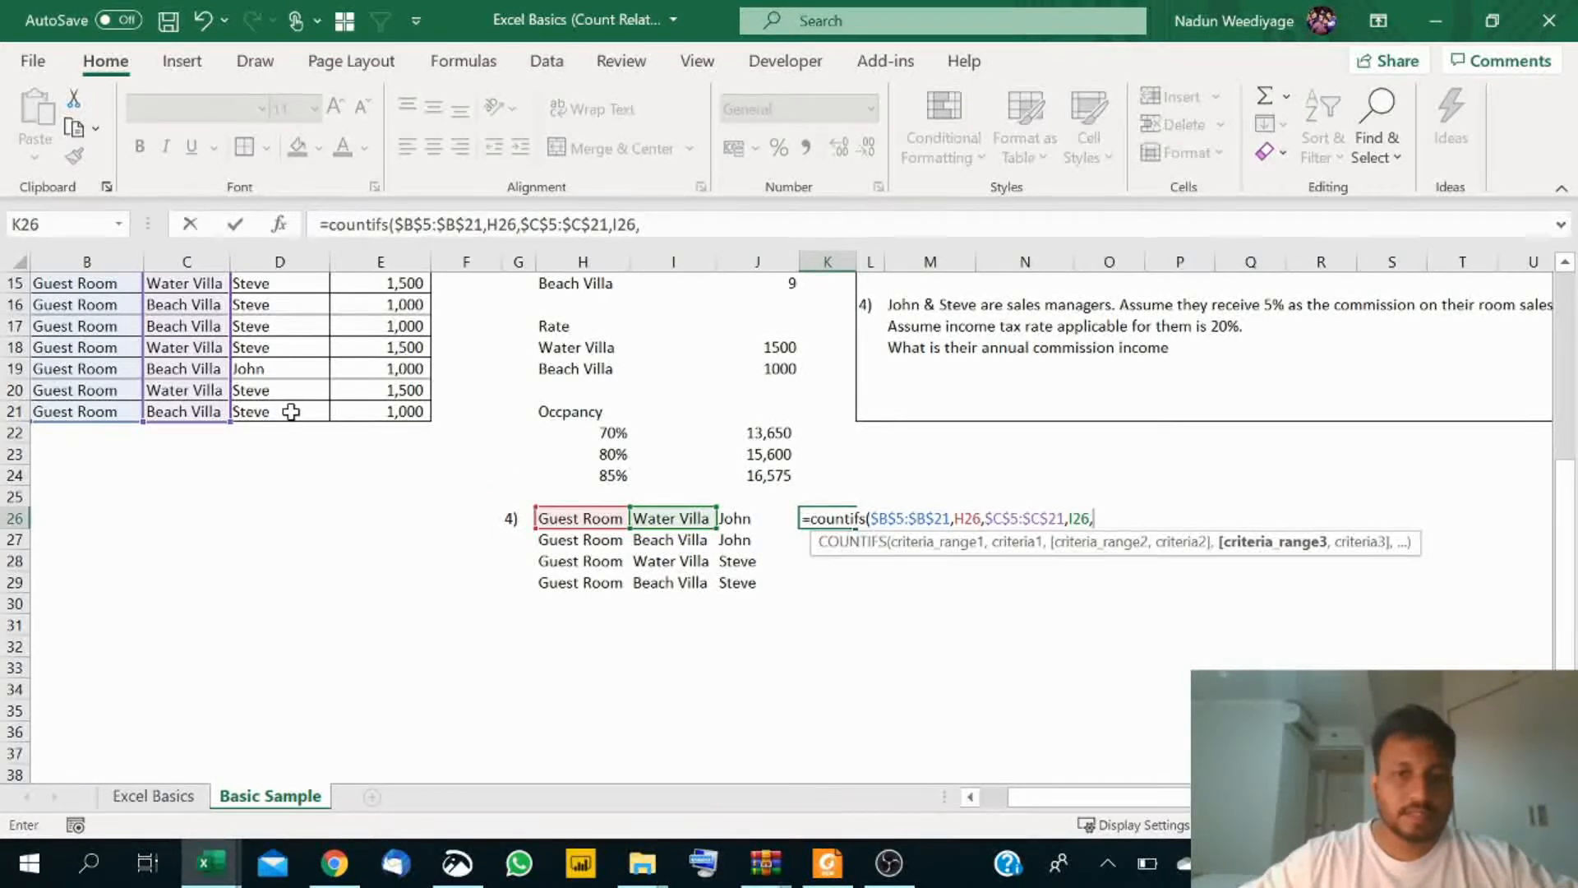
Step: Complete the COUNTIFS formula in K26 with the absolute manager range $D$5:$D$21 and the criterion J26
{"action": "scroll", "coordinate": [291, 412], "scroll_direction": "up", "scroll_amount": 4}
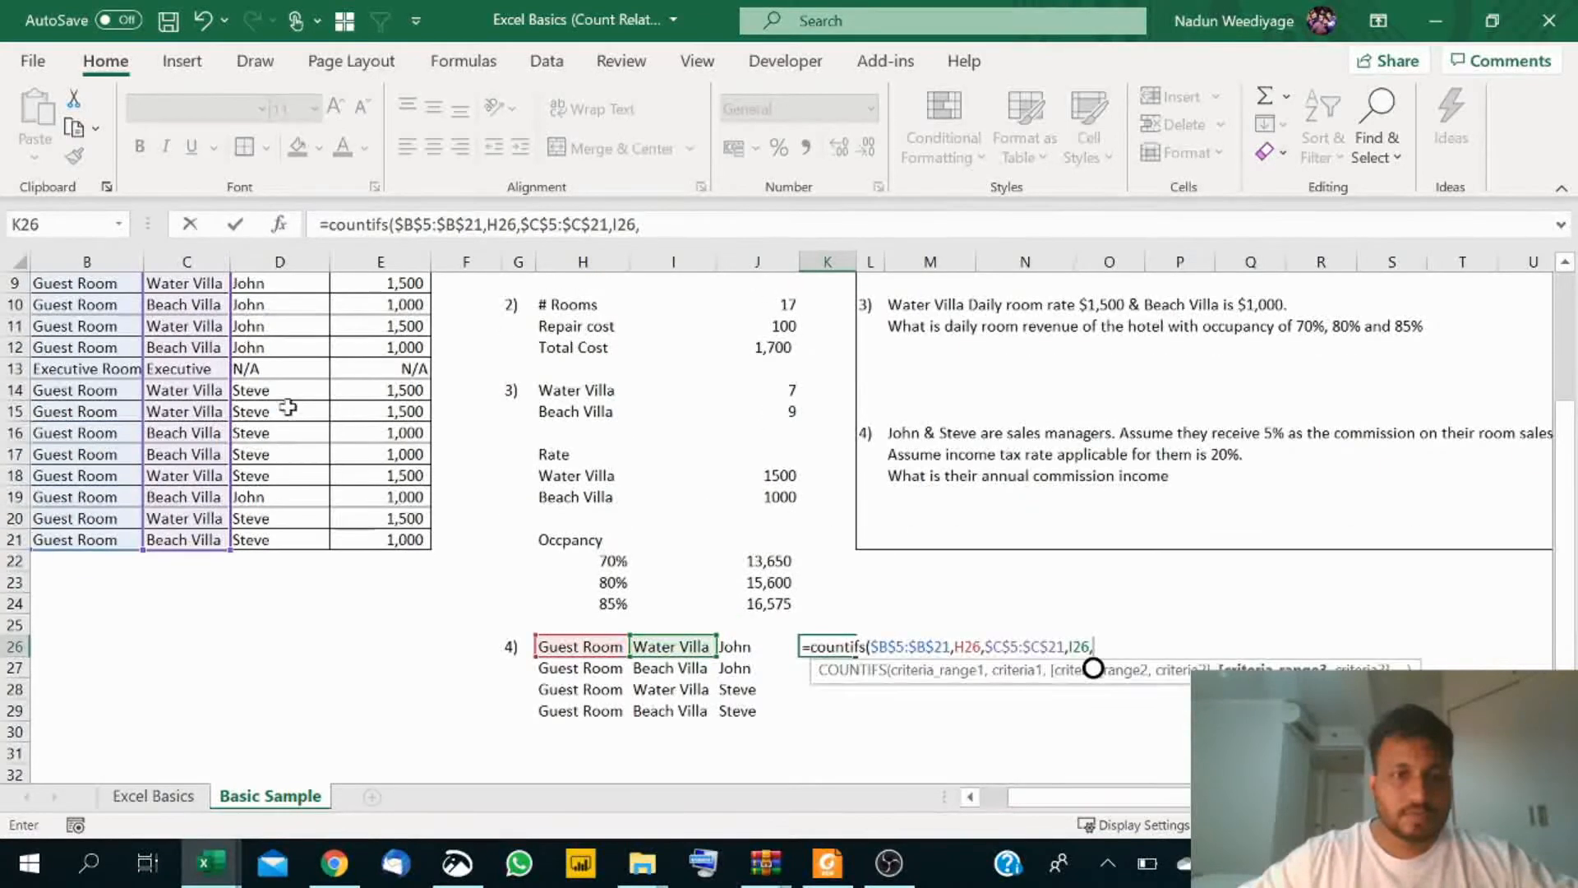
{"action": "left_click", "coordinate": [267, 351]}
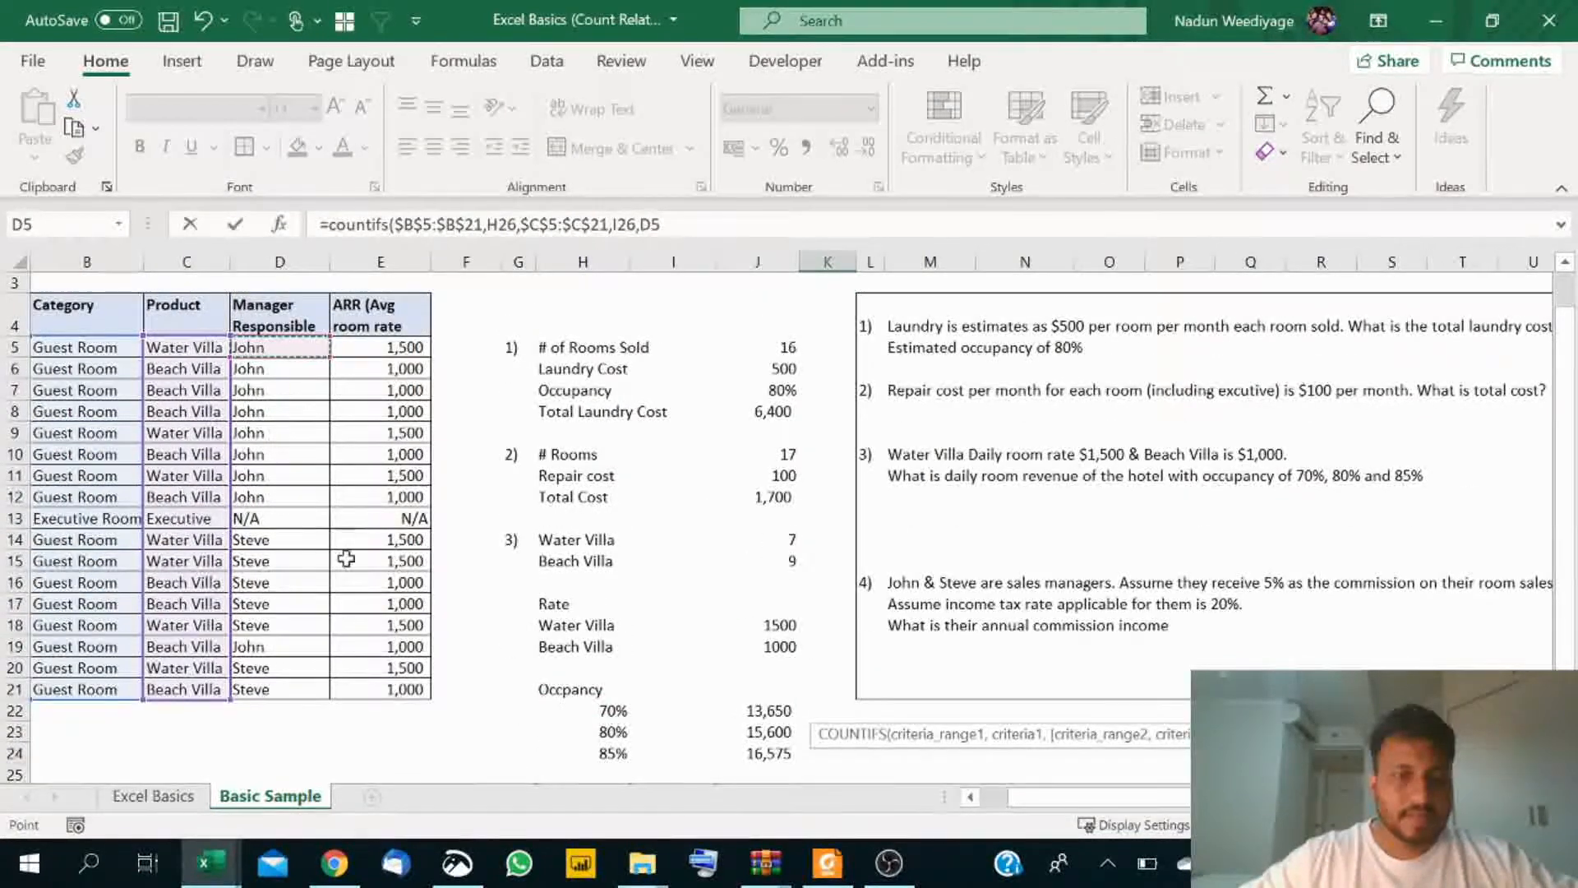
{"action": "left_click", "coordinate": [294, 692], "text": "shift"}
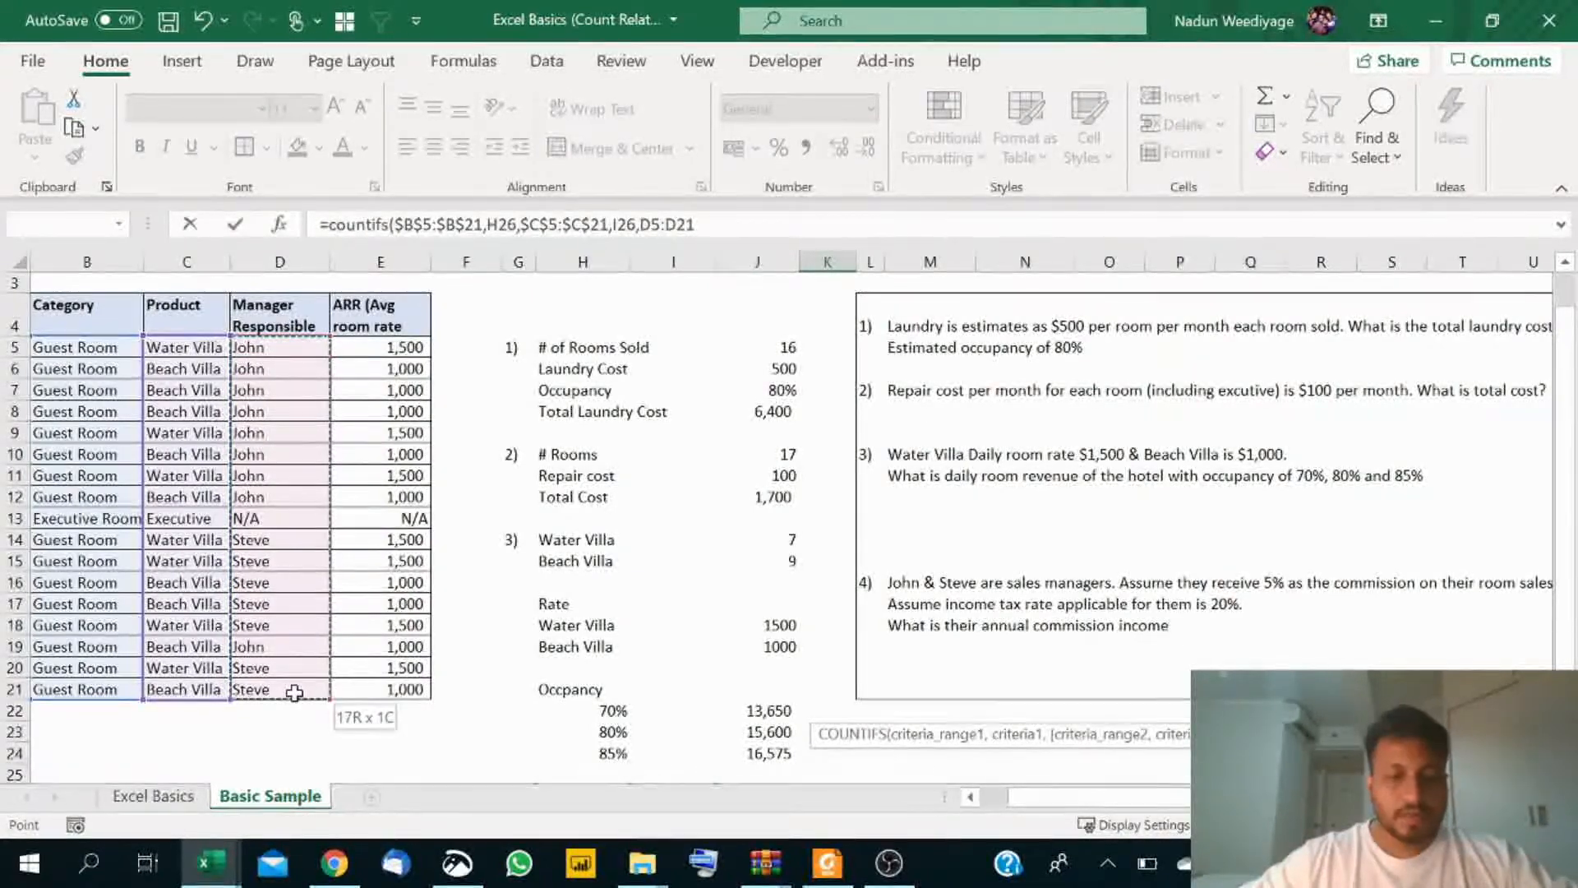
{"action": "key", "text": "F4"}
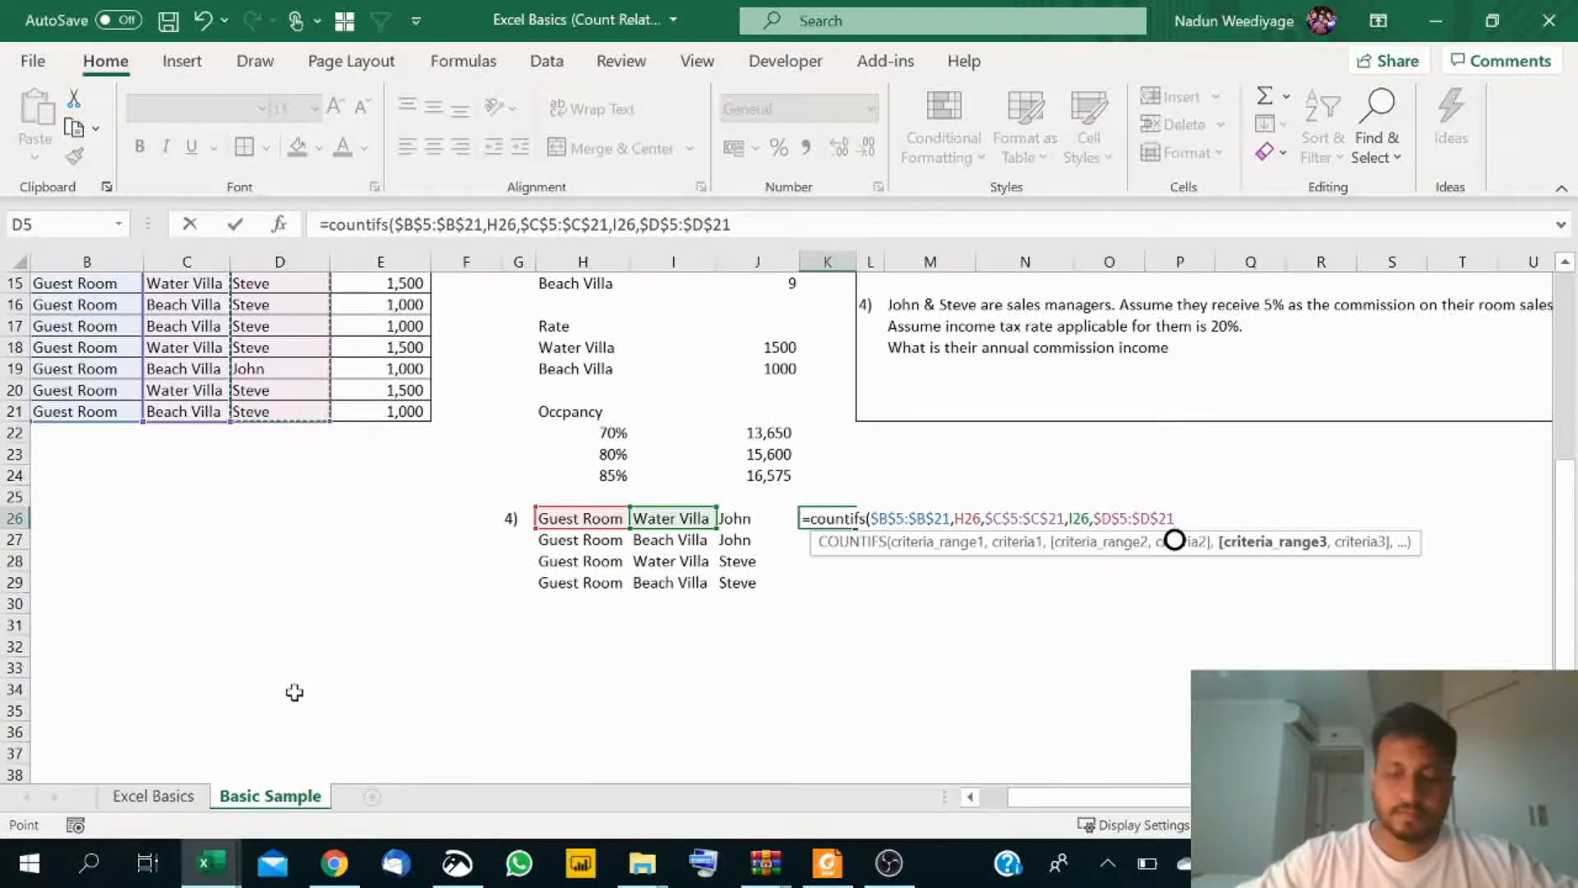
{"action": "type", "text": ","}
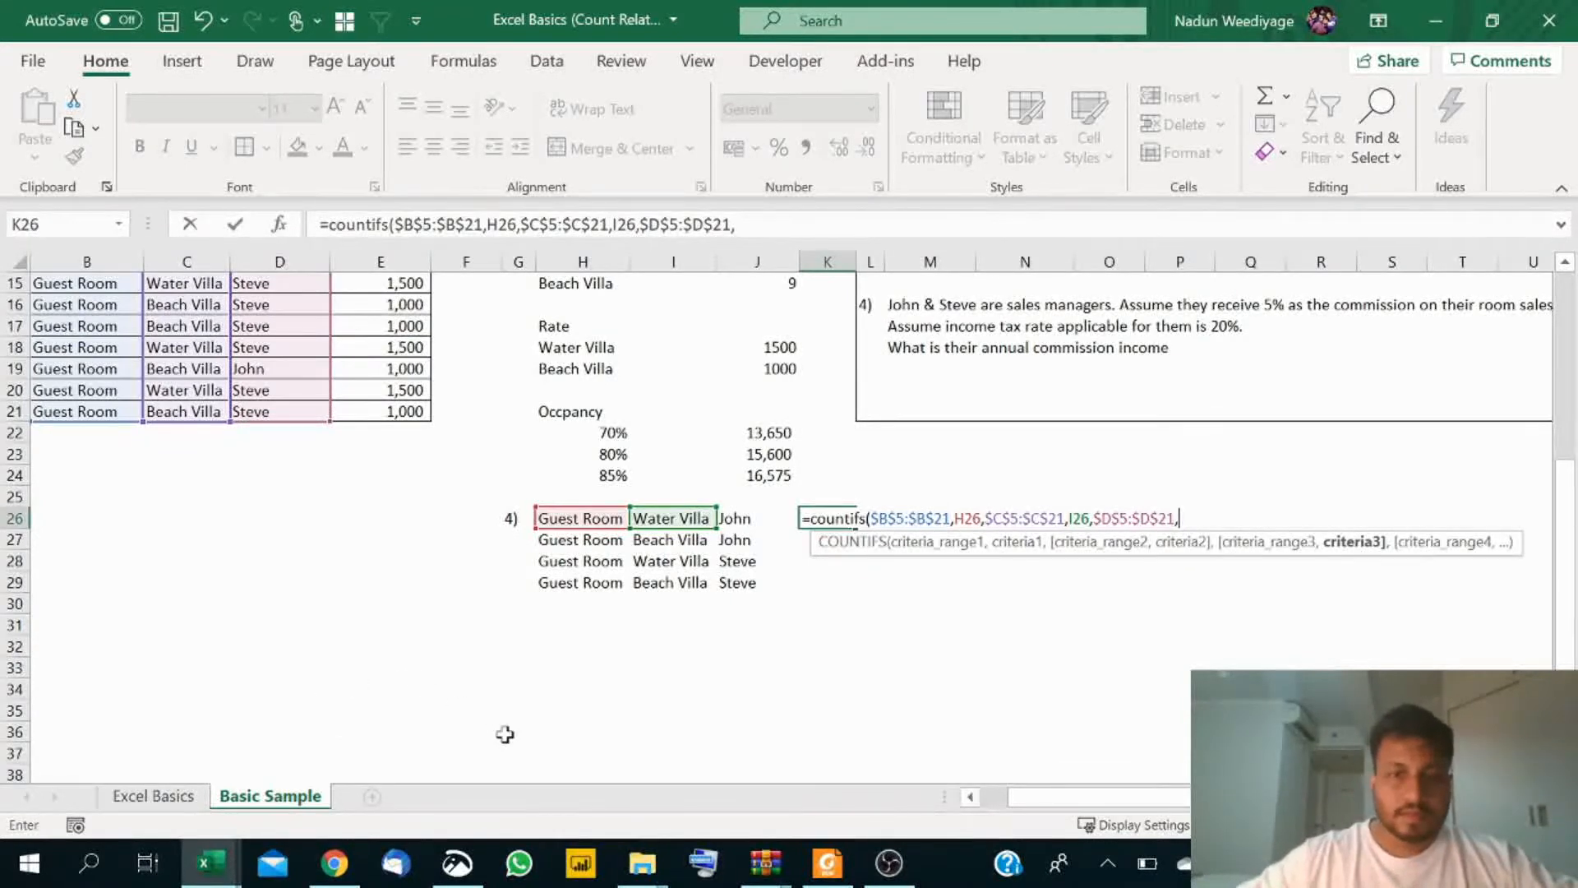
{"action": "left_click", "coordinate": [735, 520]}
{"action": "type", "text": ")"}
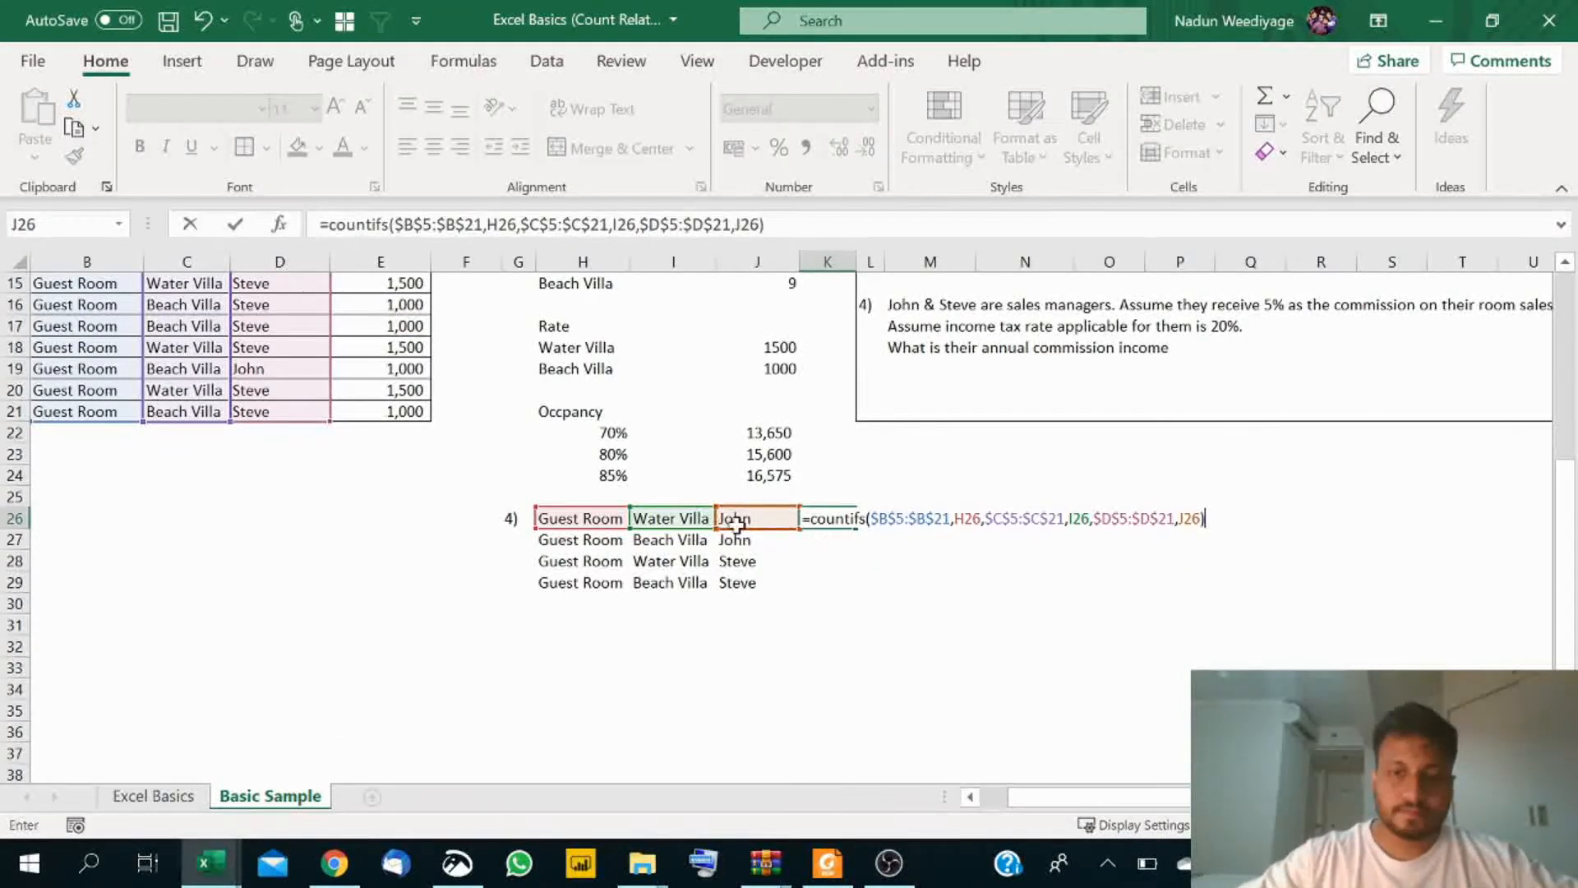
{"action": "key", "text": "Return"}
Step: Fill the COUNTIFS formula from K26 down through K29 for the remaining villa and manager combinations
{"action": "left_click", "coordinate": [823, 515]}
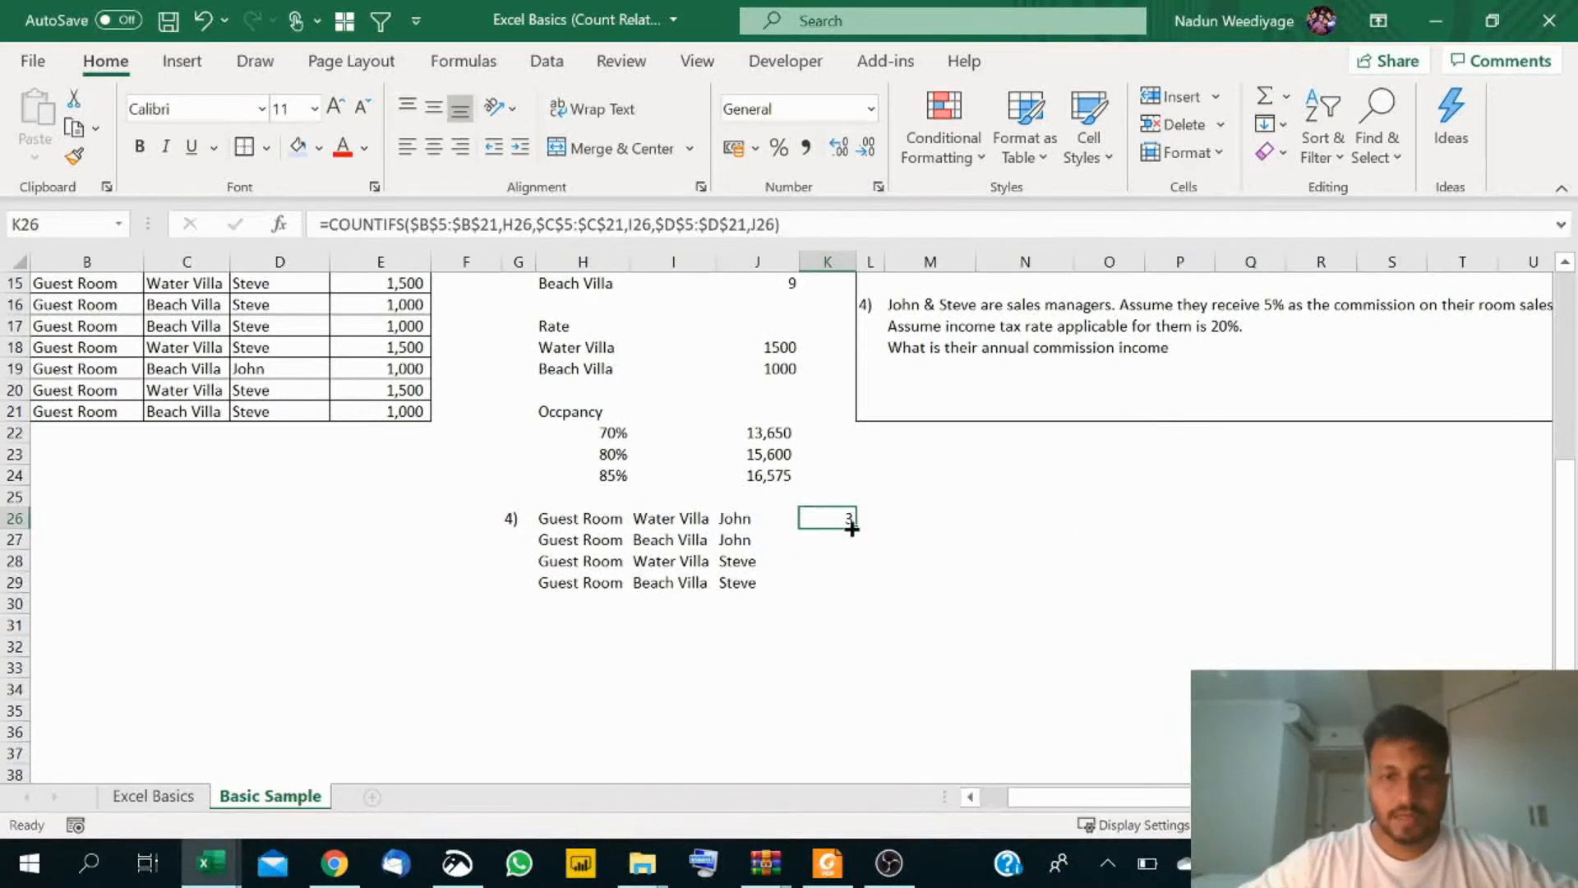
{"action": "left_click_drag", "start_coordinate": [851, 531], "coordinate": [848, 570]}
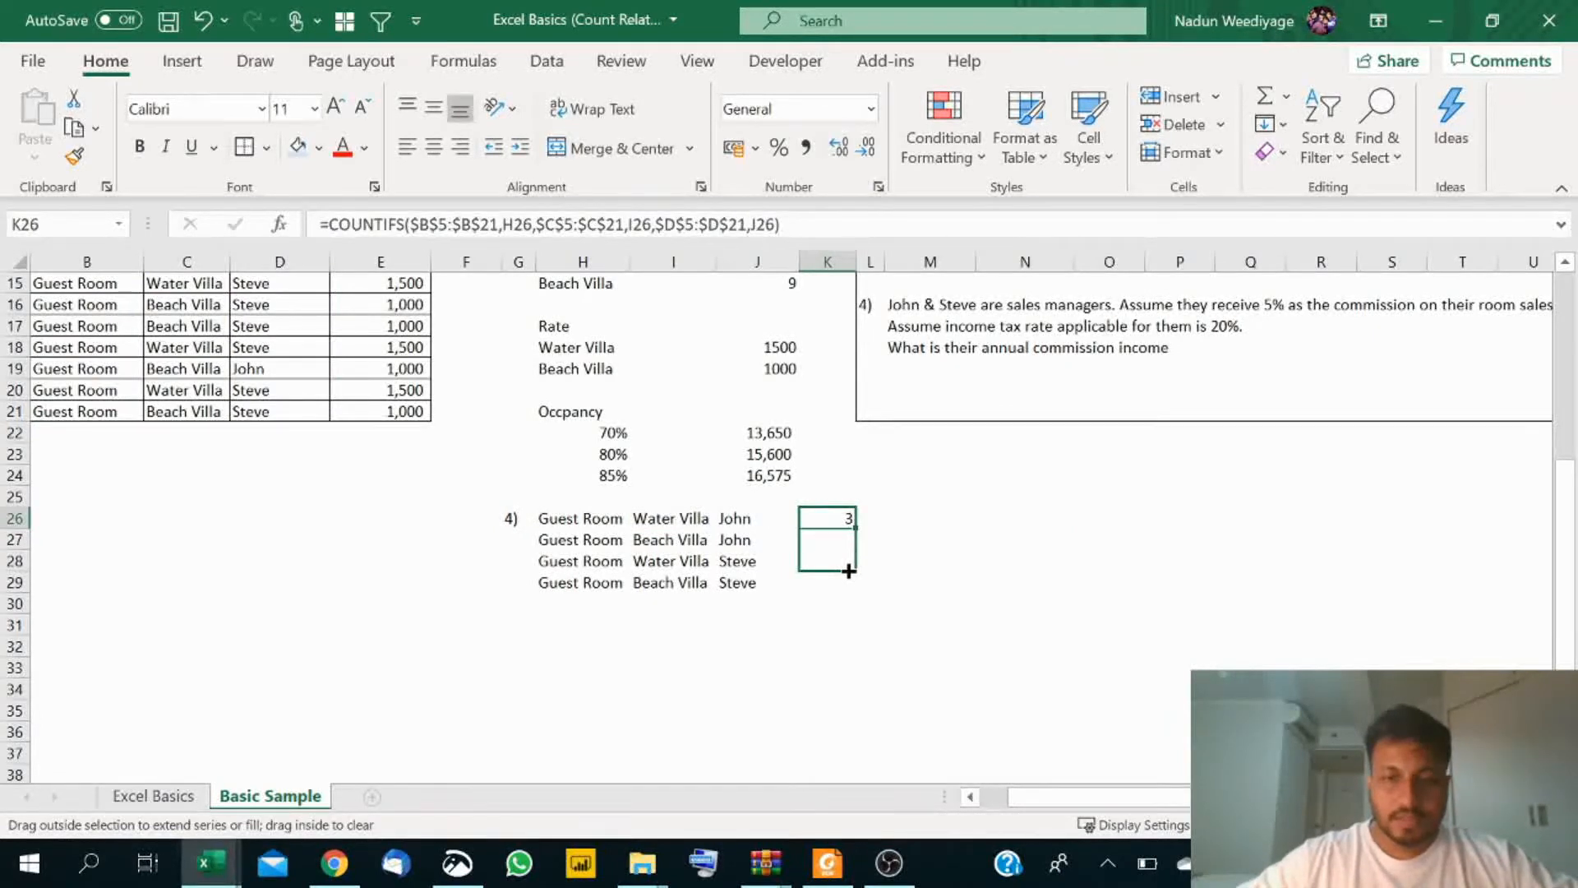
{"action": "left_click_drag", "start_coordinate": [847, 579], "coordinate": [845, 588]}
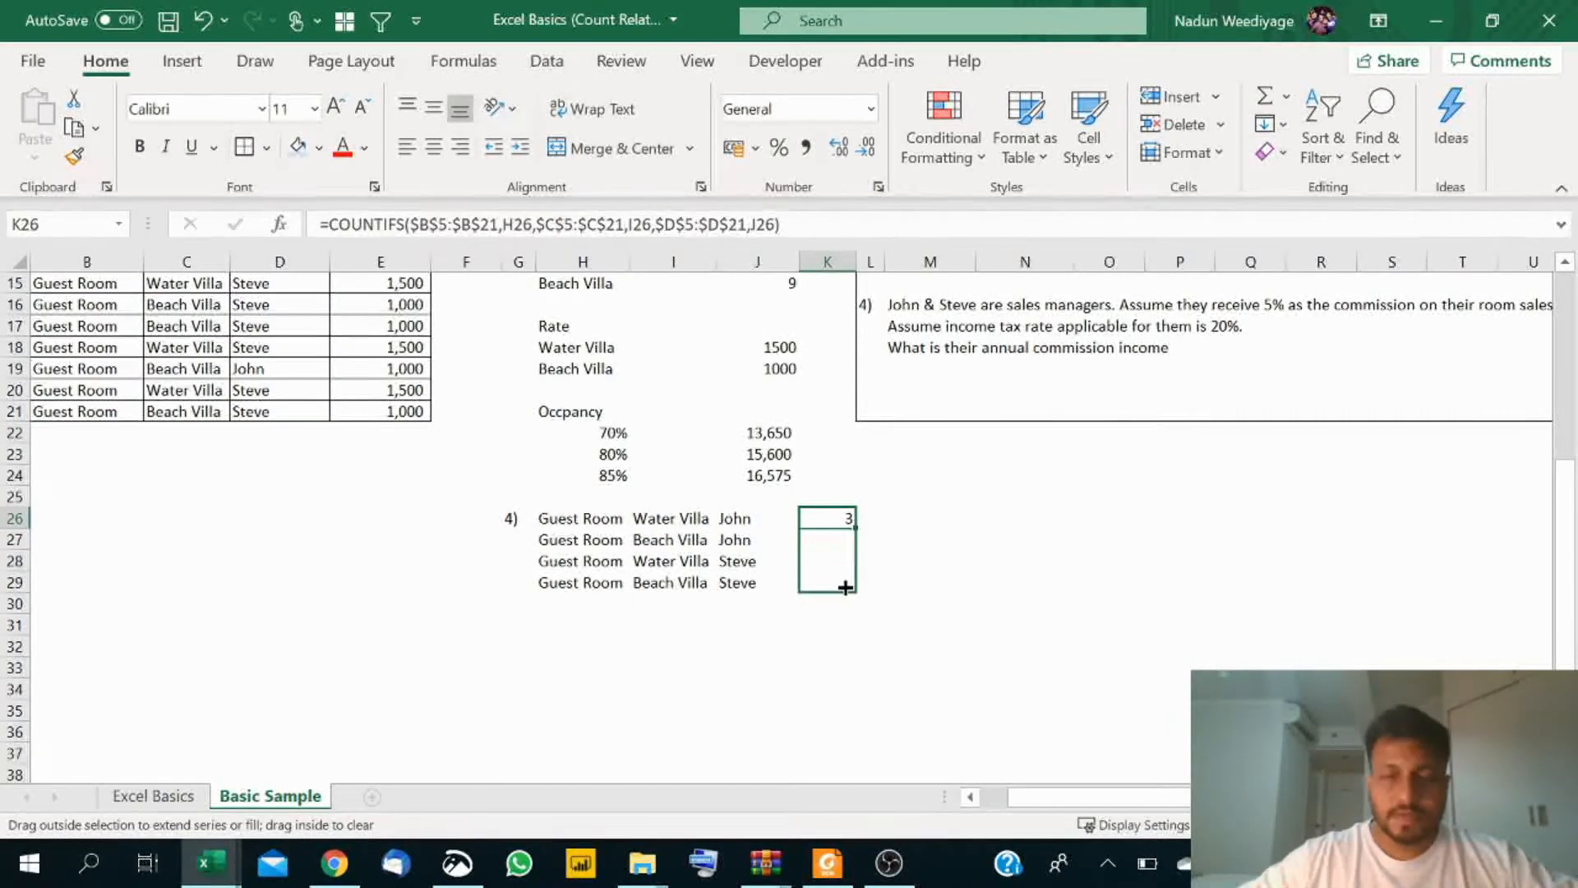
{"action": "left_click_drag", "start_coordinate": [845, 588], "coordinate": [846, 588]}
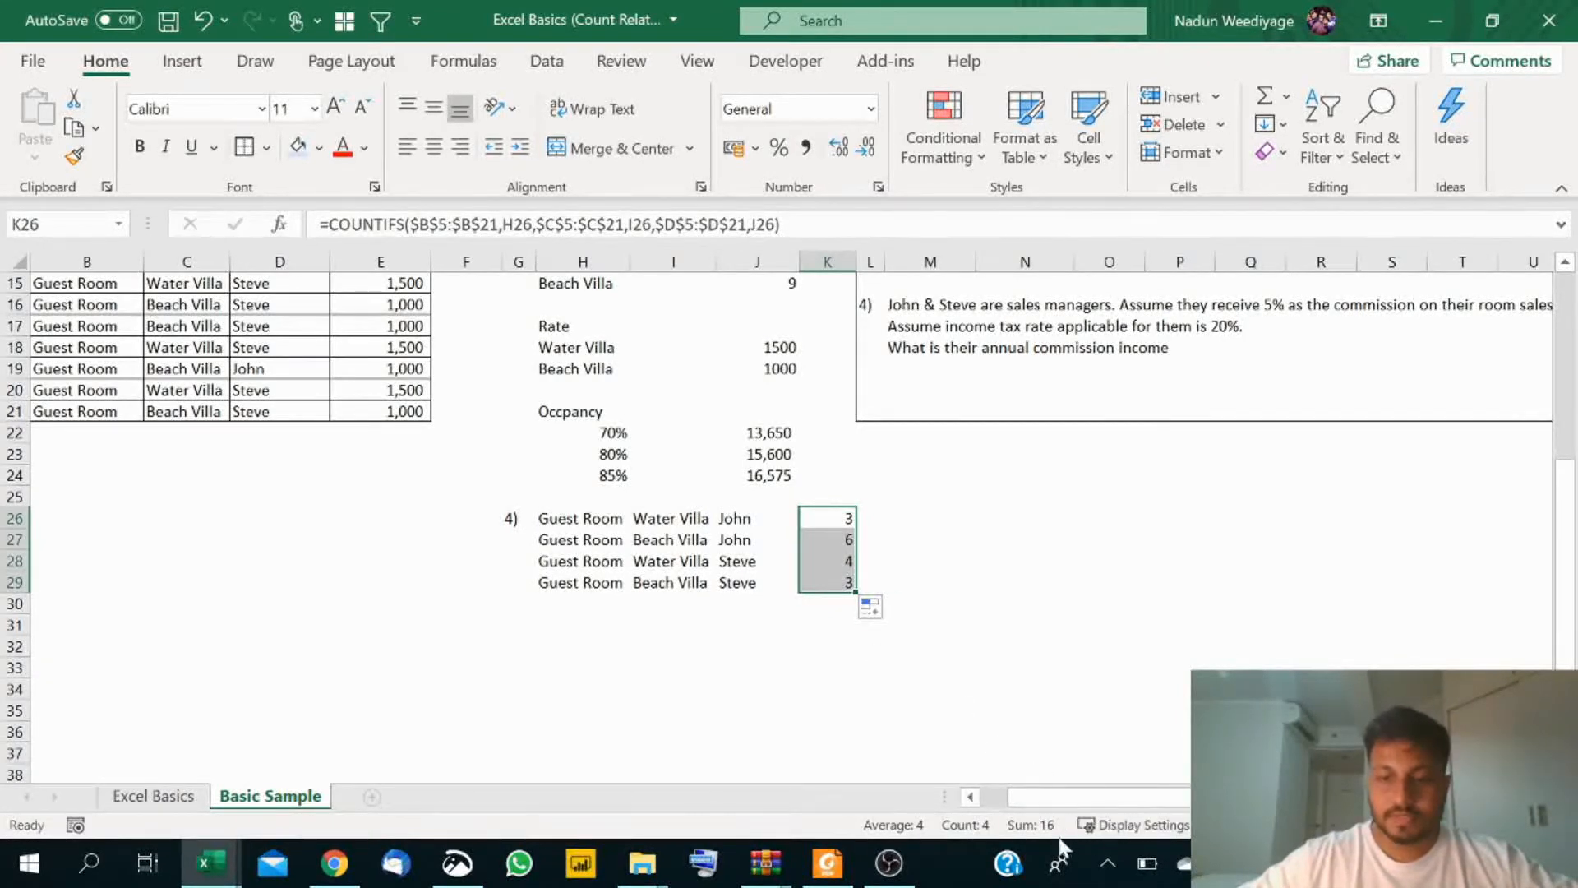
Step: Widen column L and link L26 to the Water Villa rate with the absolute reference $J$18
{"action": "left_click", "coordinate": [878, 516]}
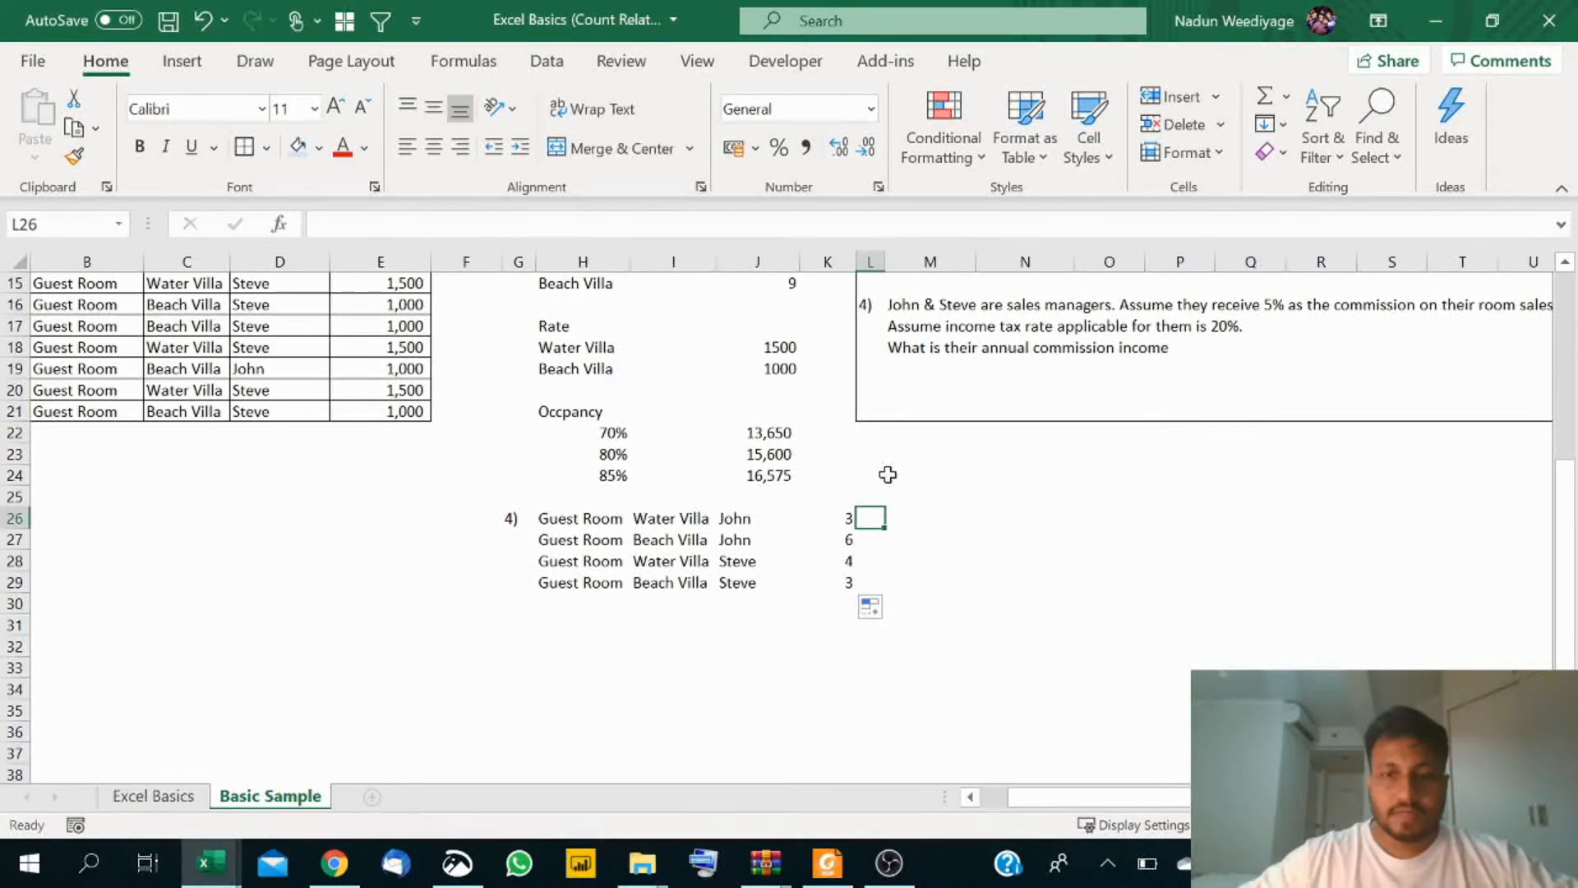
{"action": "left_click_drag", "start_coordinate": [886, 261], "coordinate": [915, 265]}
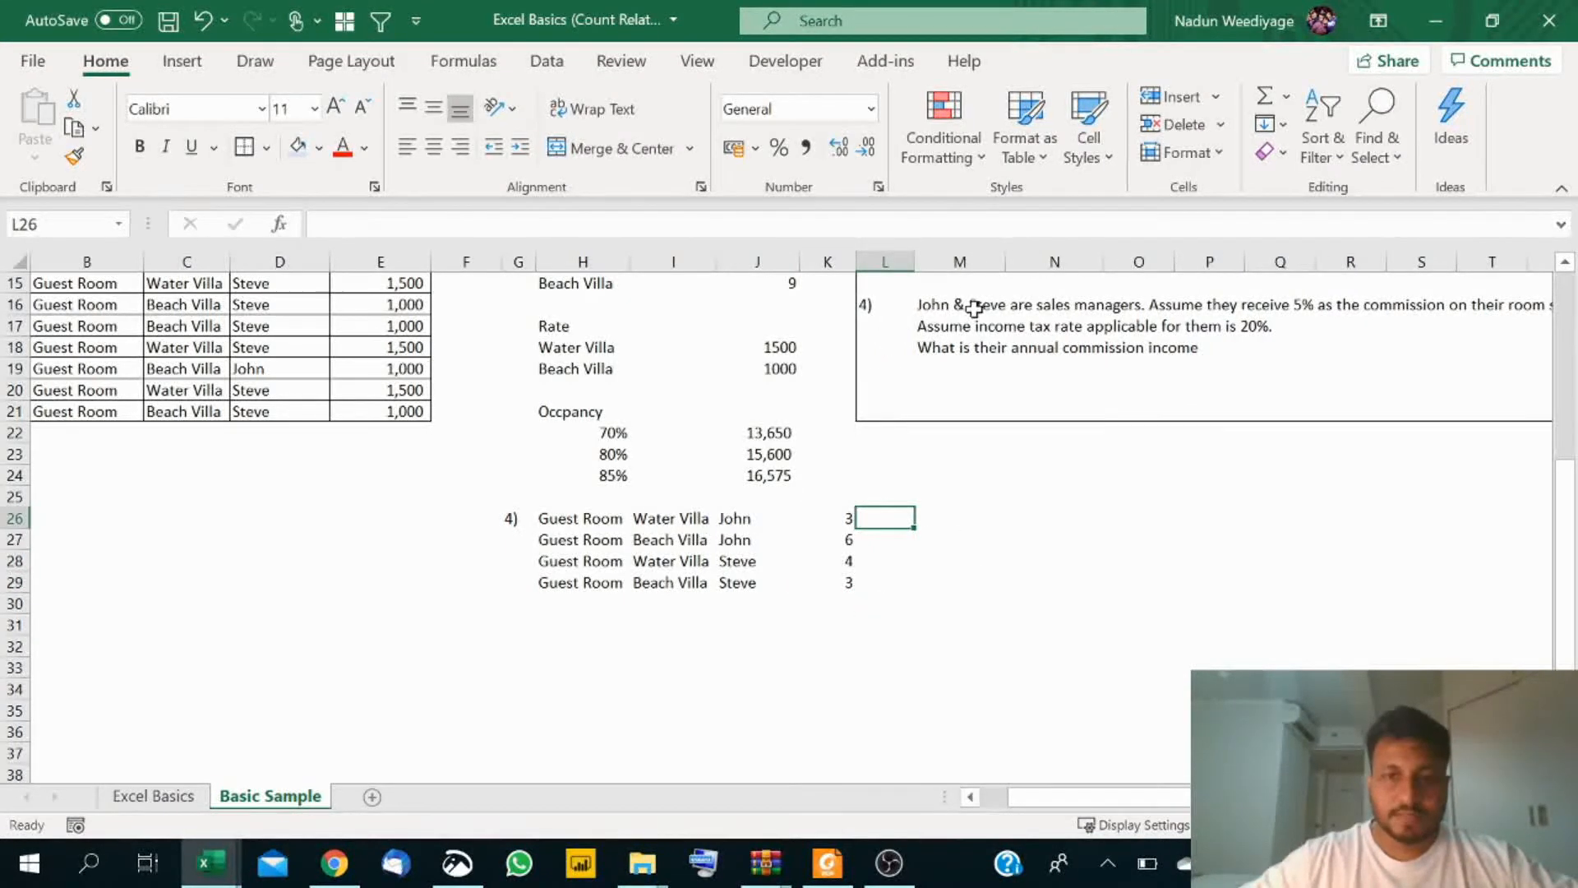
{"action": "type", "text": "="}
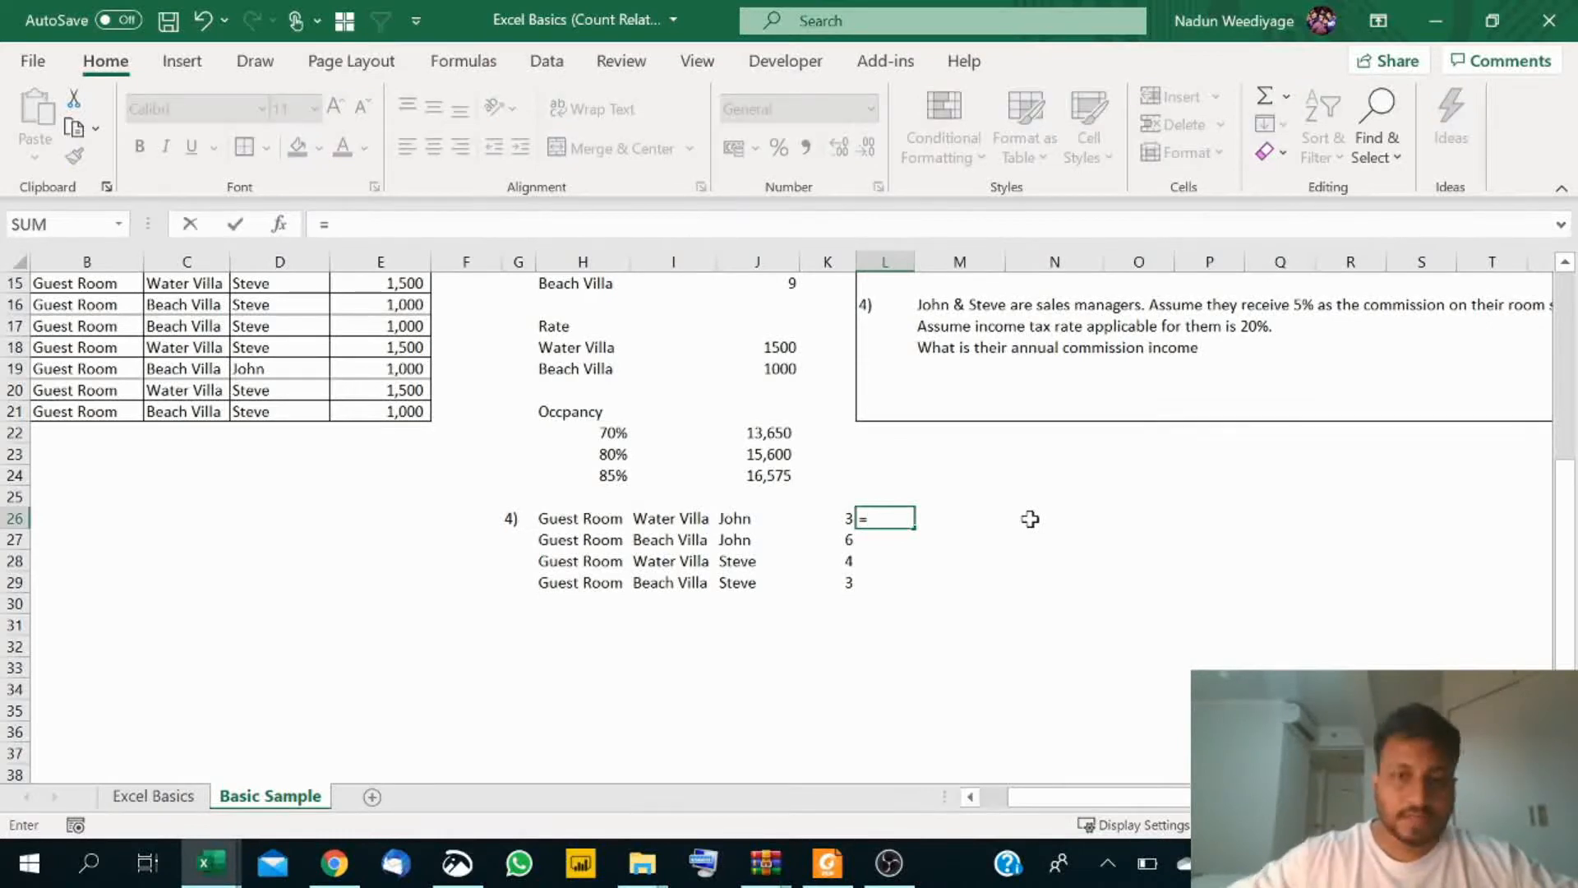
{"action": "left_click", "coordinate": [771, 347]}
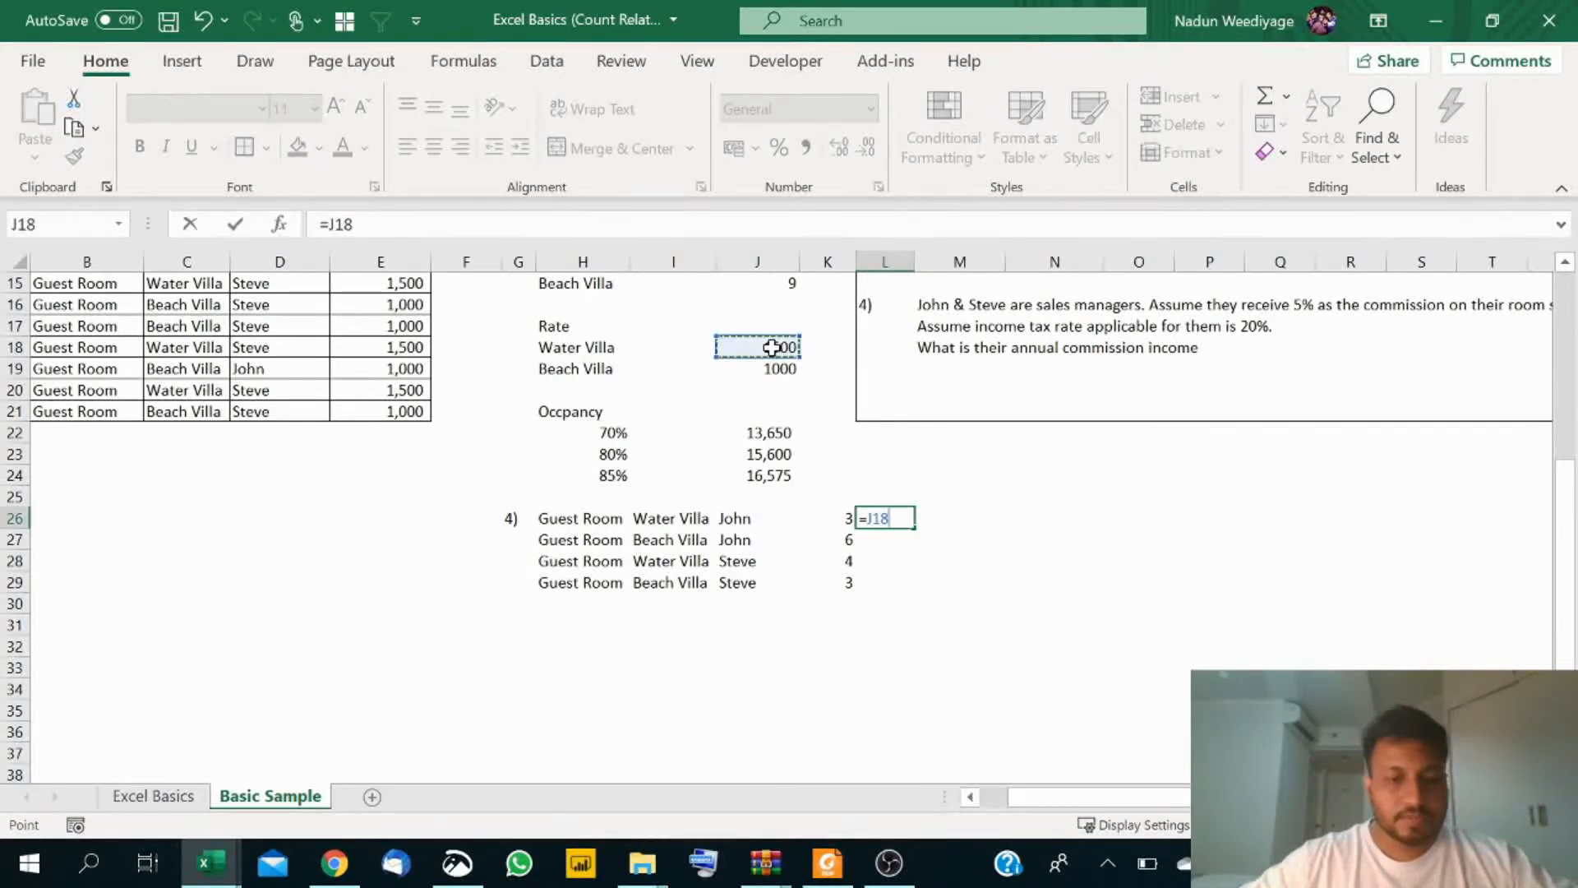
{"action": "key", "text": "F4"}
{"action": "key", "text": "Return"}
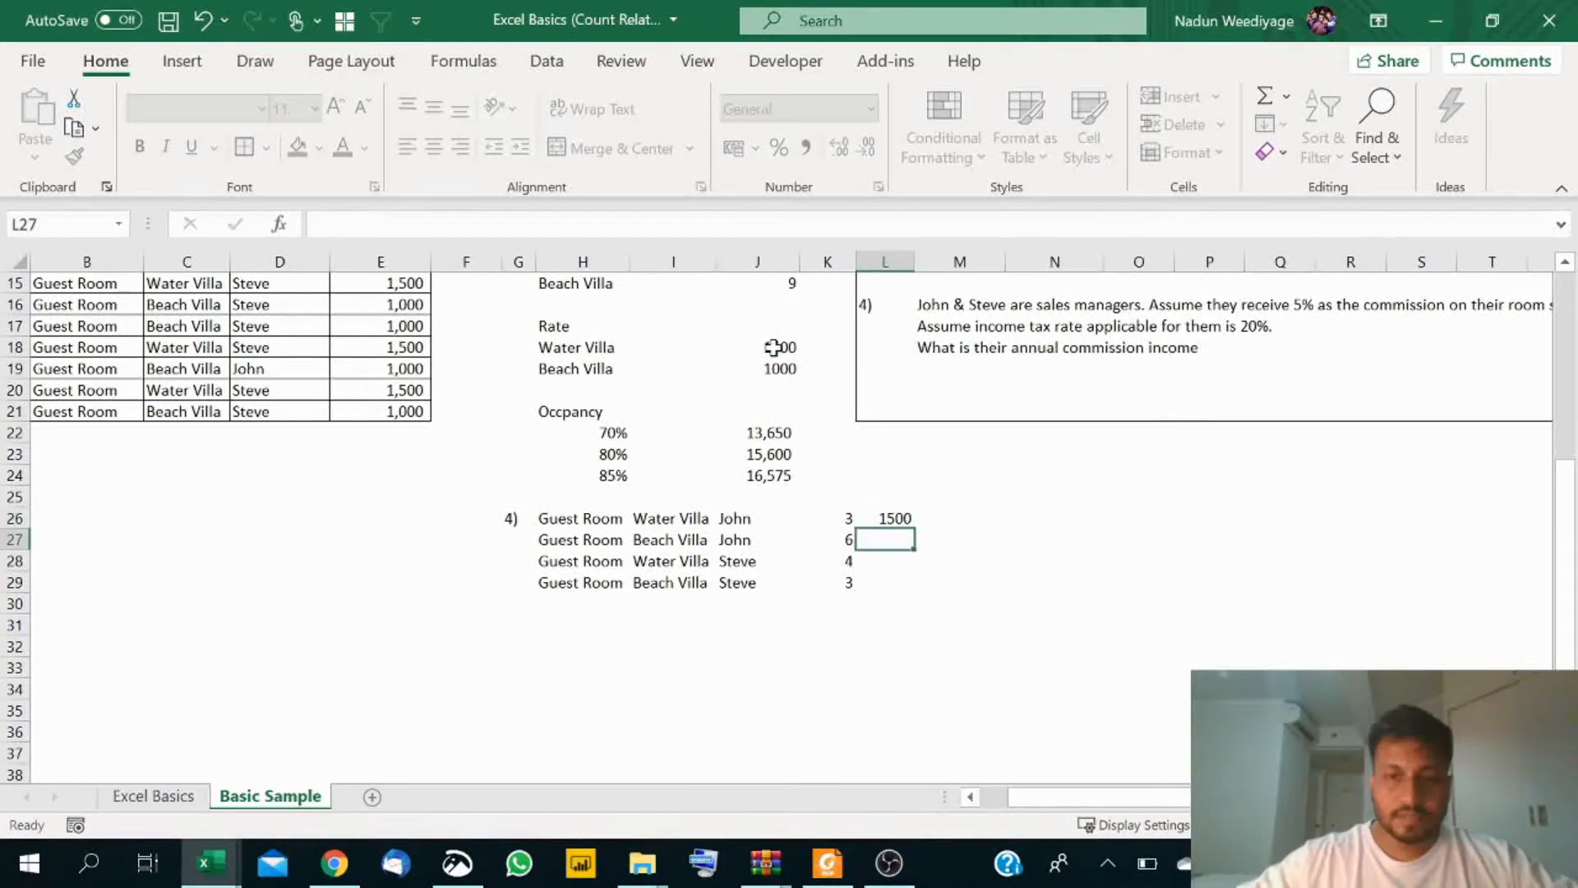
Step: Link L27 to the Beach Villa rate with the absolute reference $J$19
{"action": "type", "text": "="}
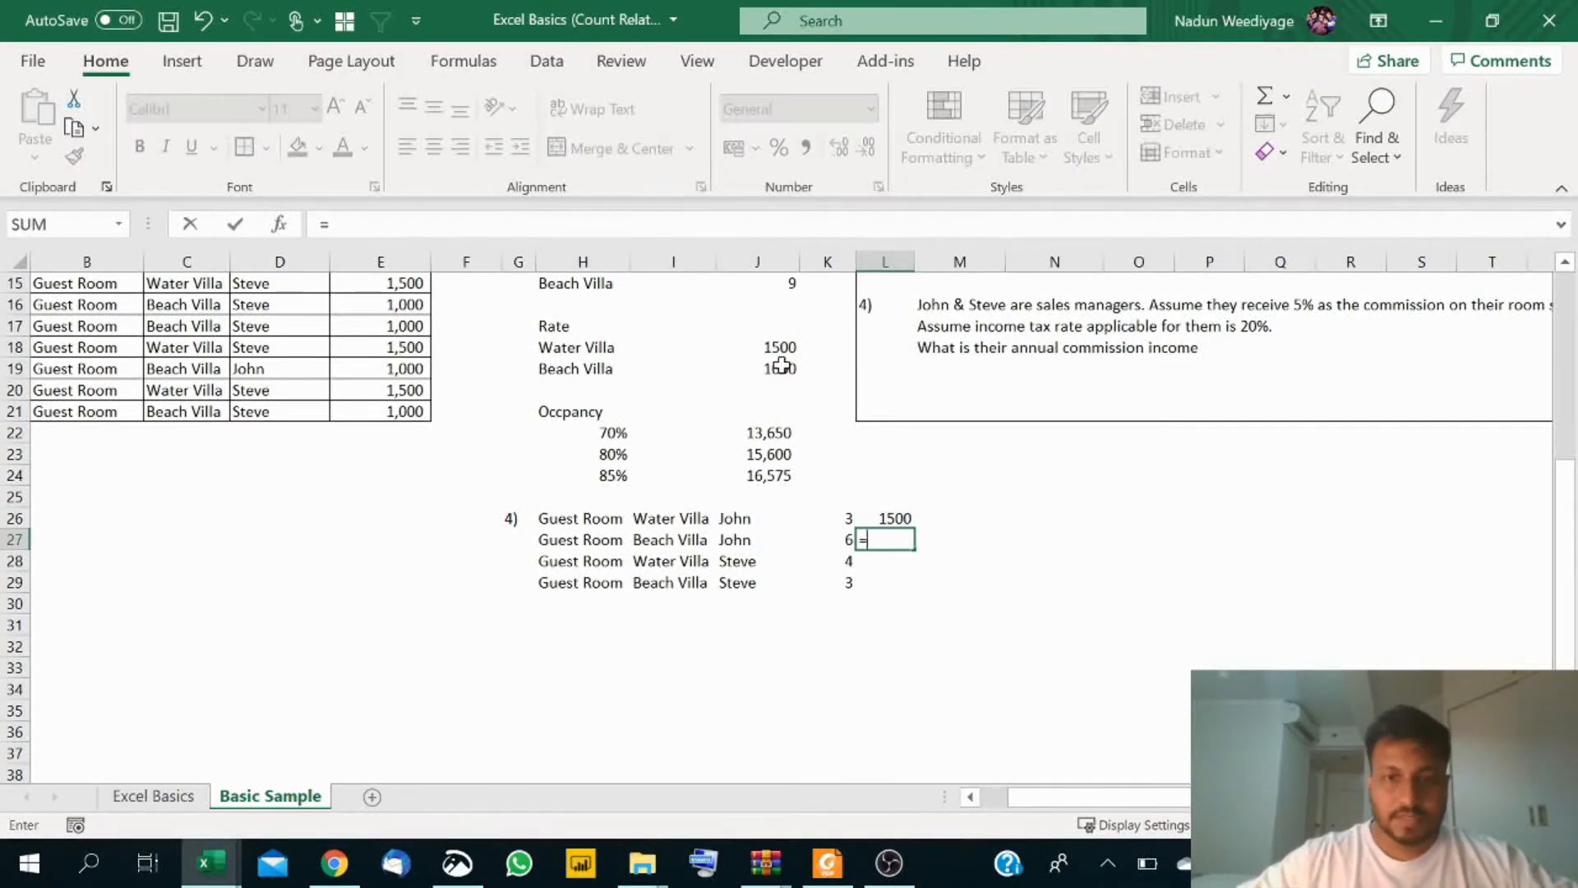
{"action": "left_click", "coordinate": [781, 367]}
{"action": "key", "text": "F4"}
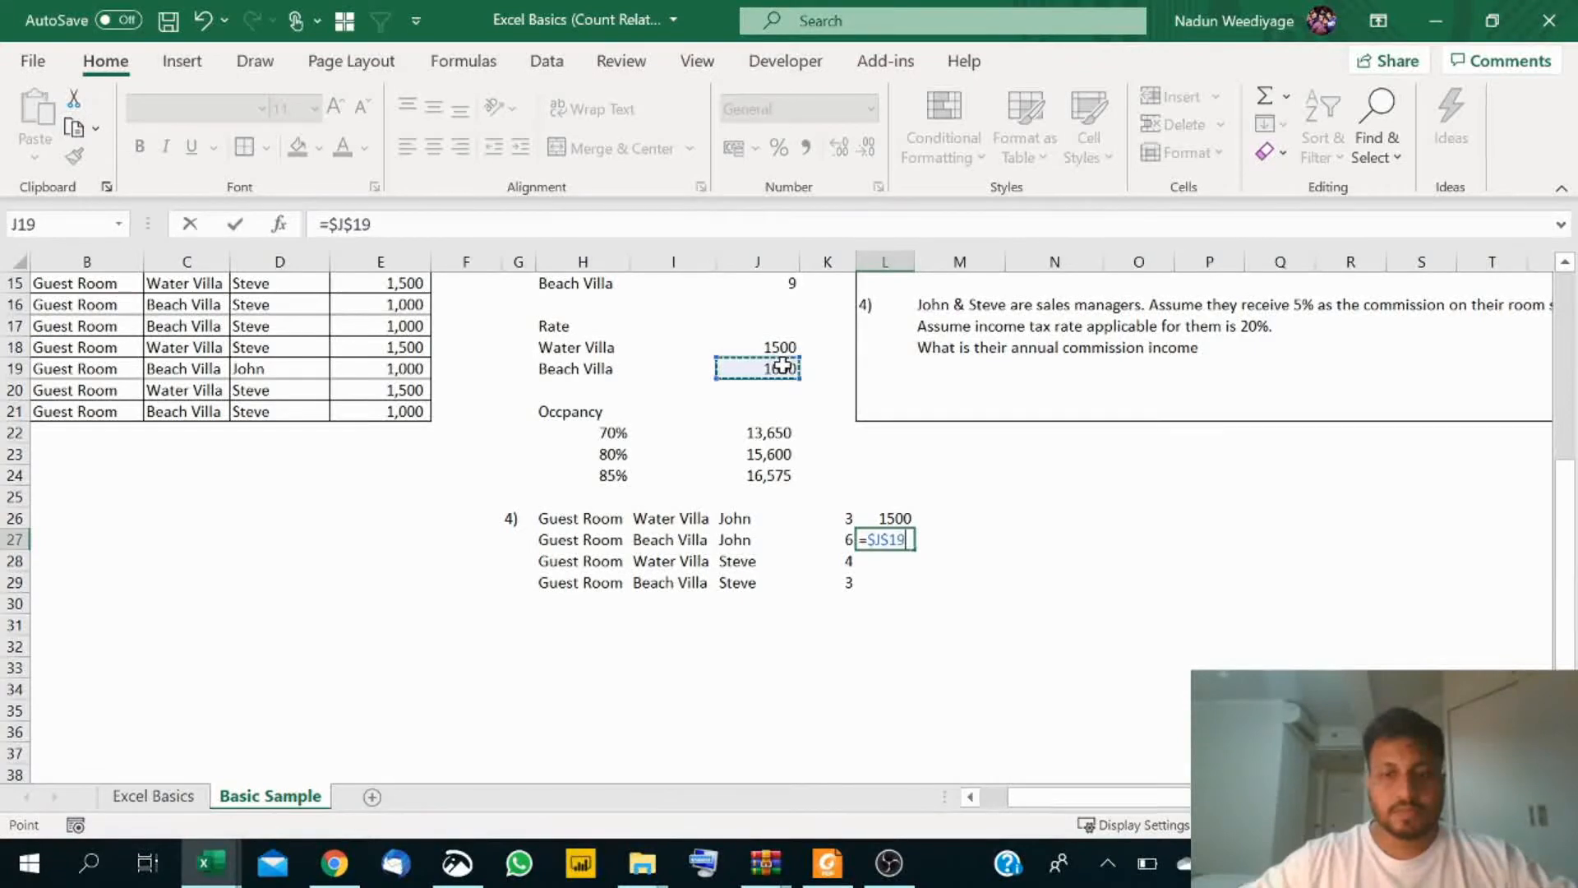
{"action": "key", "text": "Return"}
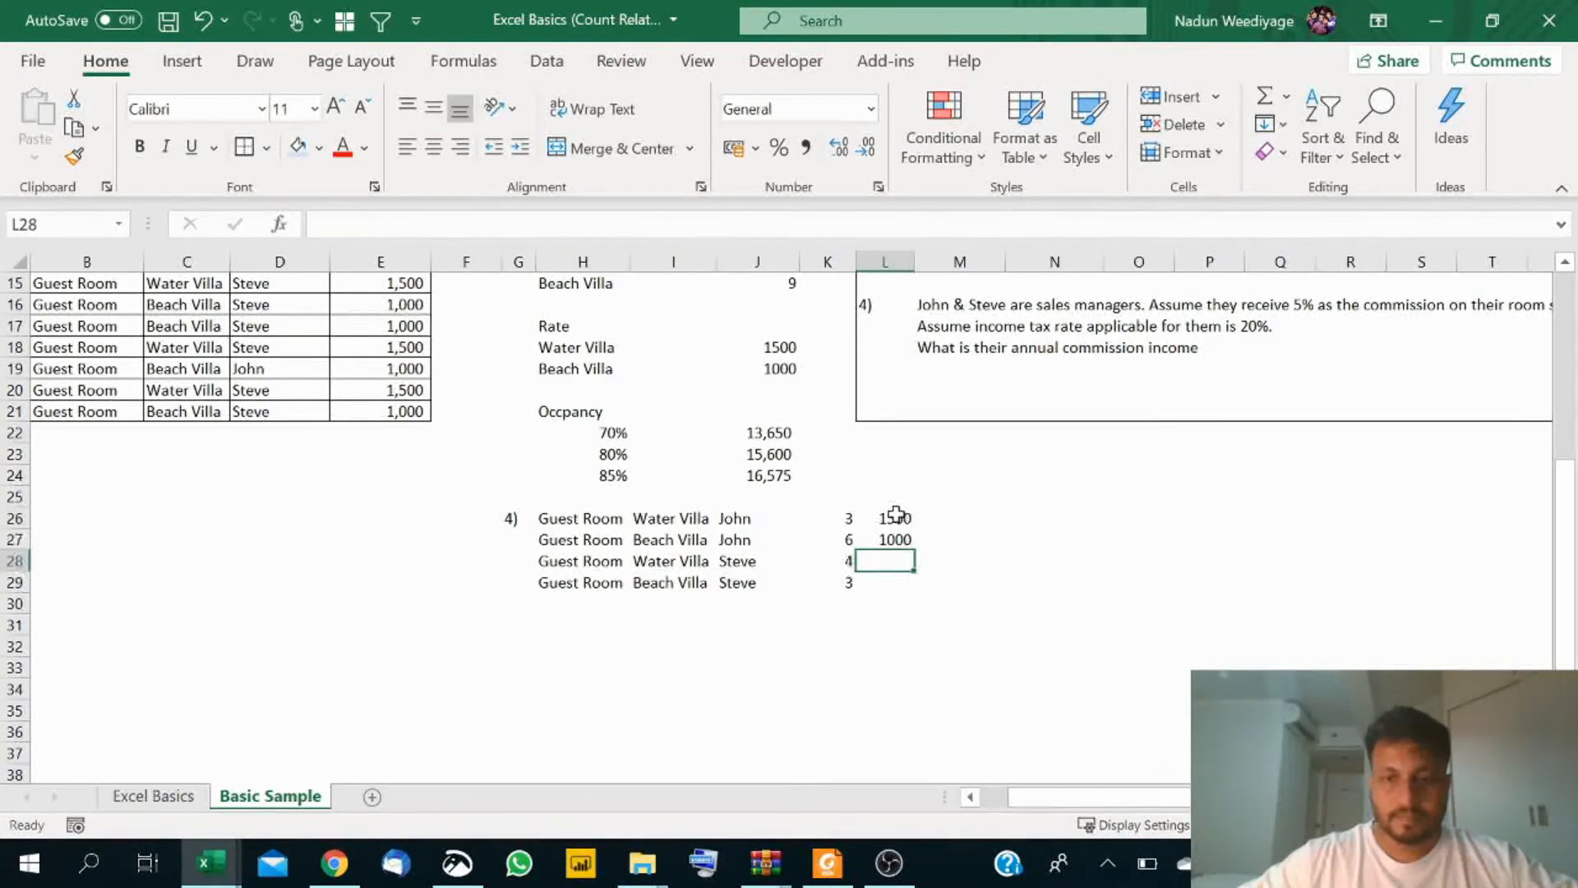
Step: Copy the two rate links in L26:L27 into L28:L29 for the second manager's rows
{"action": "left_click_drag", "start_coordinate": [895, 517], "coordinate": [901, 530]}
{"action": "key", "text": "ctrl+c"}
{"action": "left_click", "coordinate": [888, 560]}
{"action": "key", "text": "ctrl+v"}
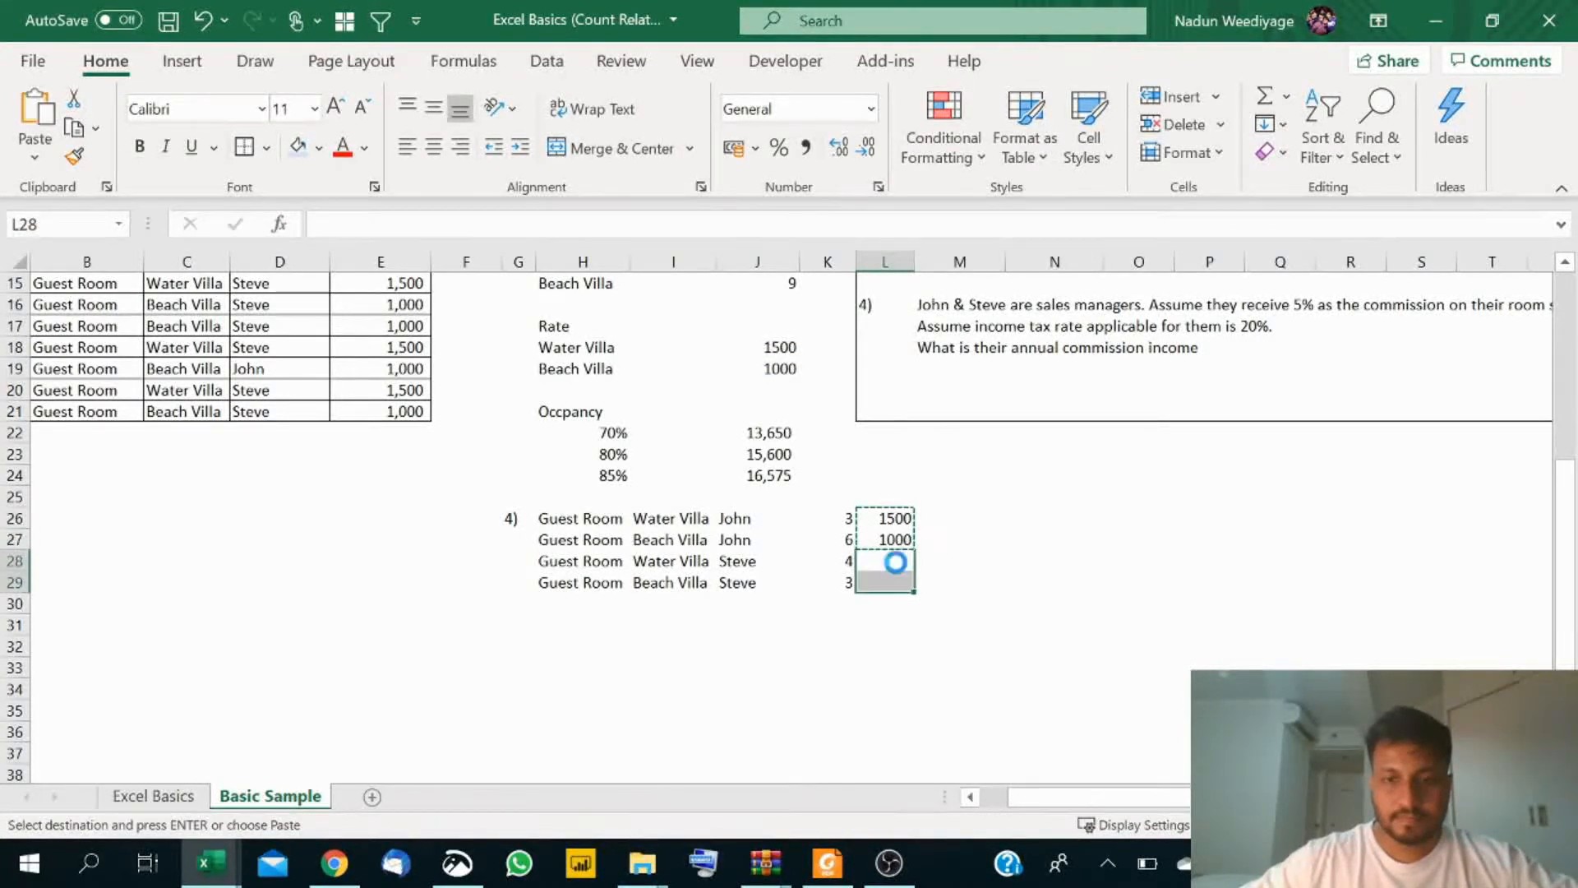
{"action": "key", "text": "Escape"}
Step: Calculate the annual commission in M26 with the formula =K26*L26*5%*365
{"action": "left_click", "coordinate": [954, 517]}
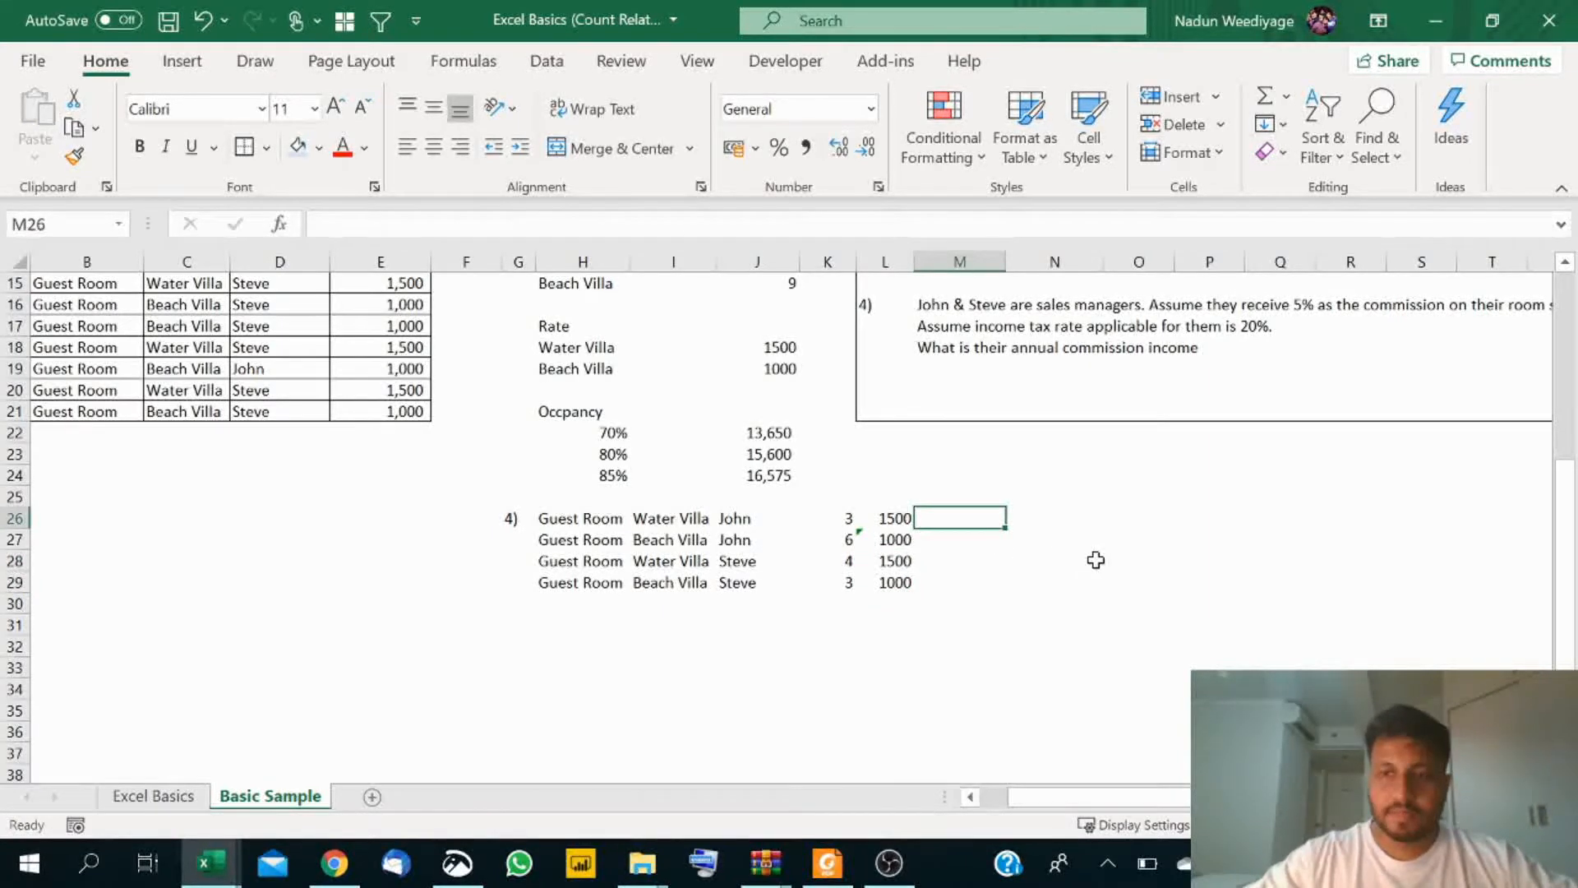
{"action": "type", "text": "="}
{"action": "key", "text": "Left"}
{"action": "key", "text": "Left"}
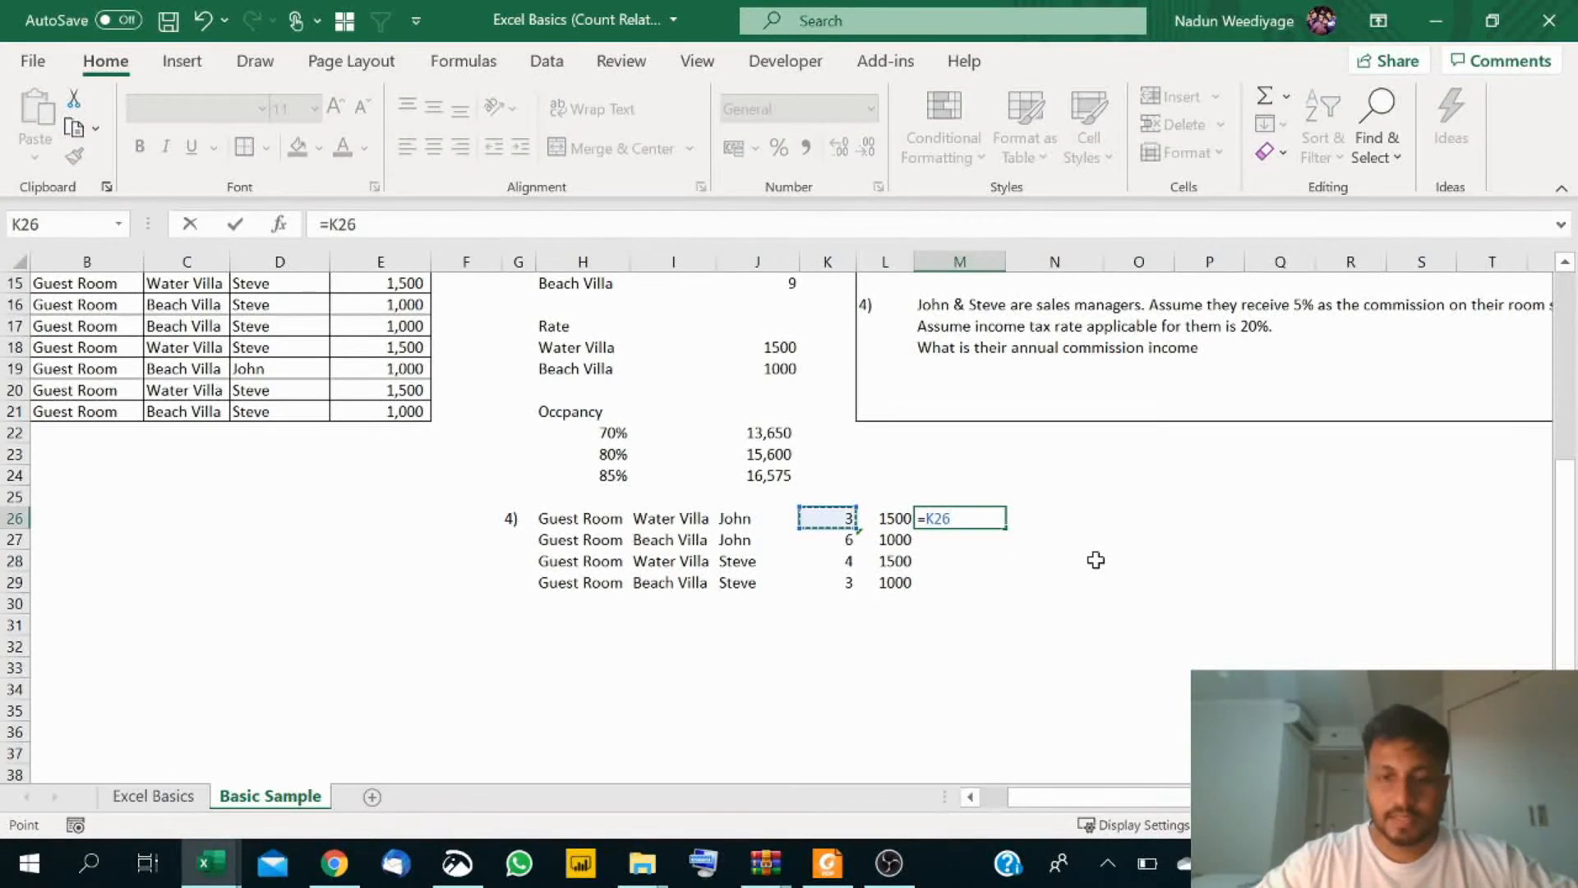
{"action": "type", "text": "*"}
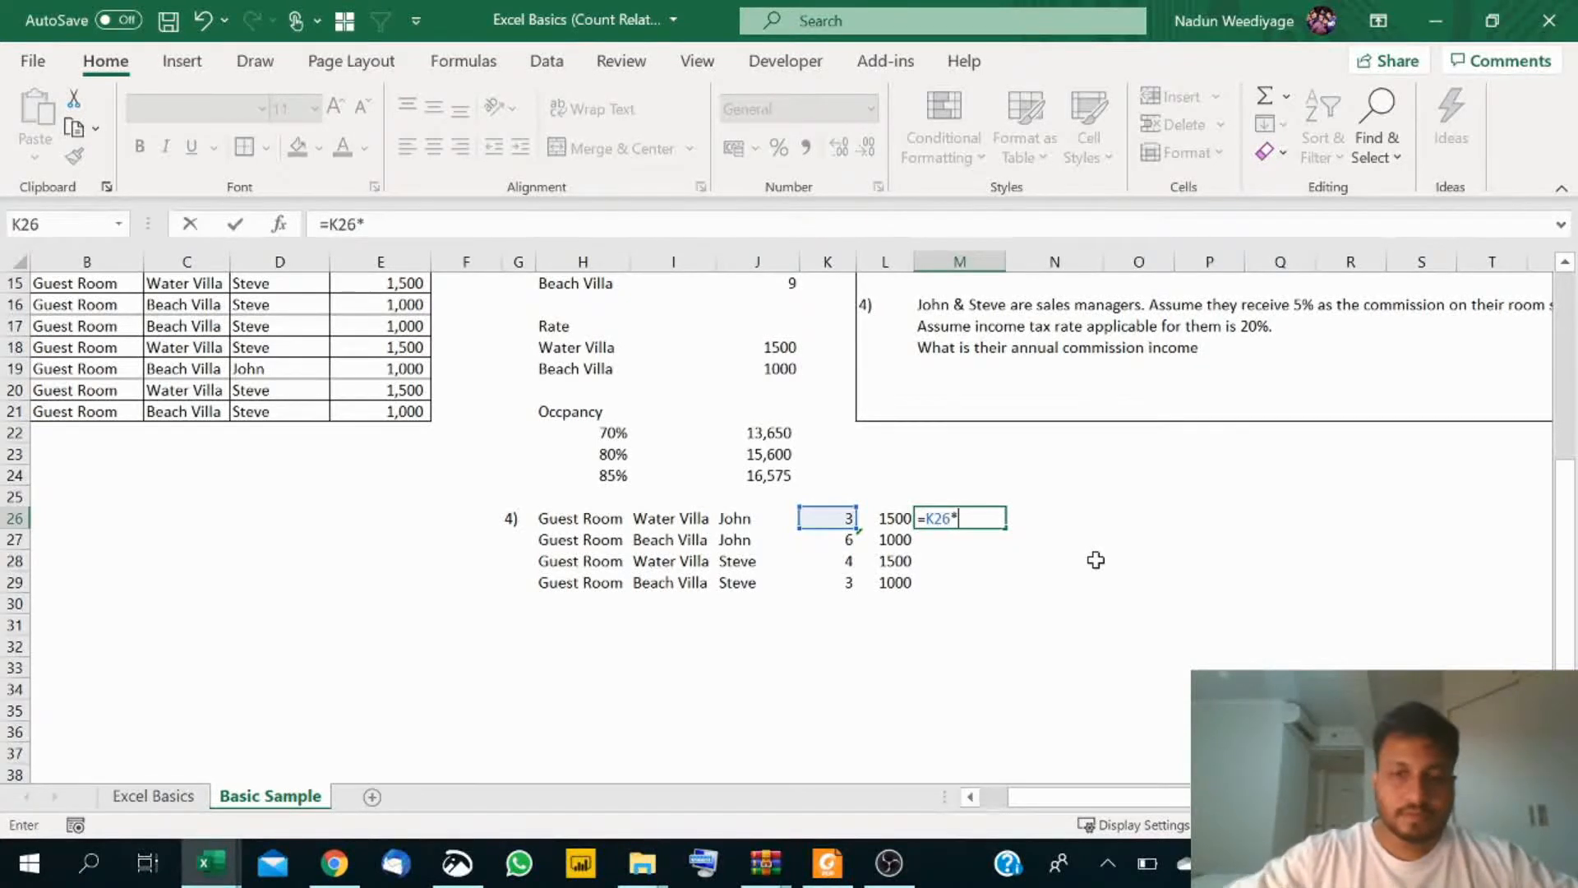
{"action": "key", "text": "Left"}
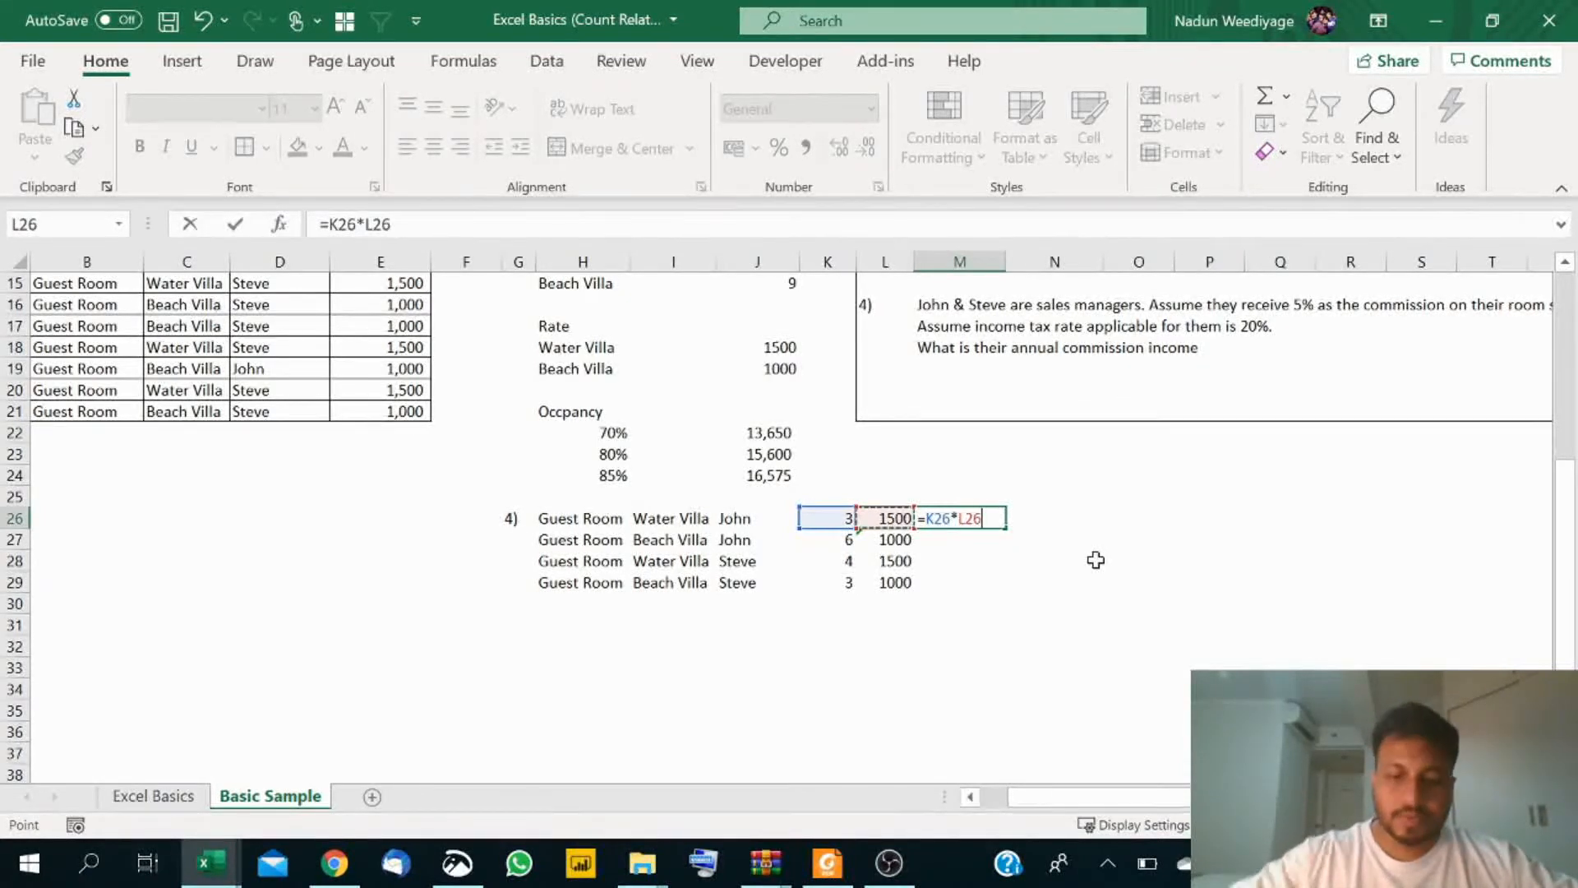
{"action": "type", "text": "*"}
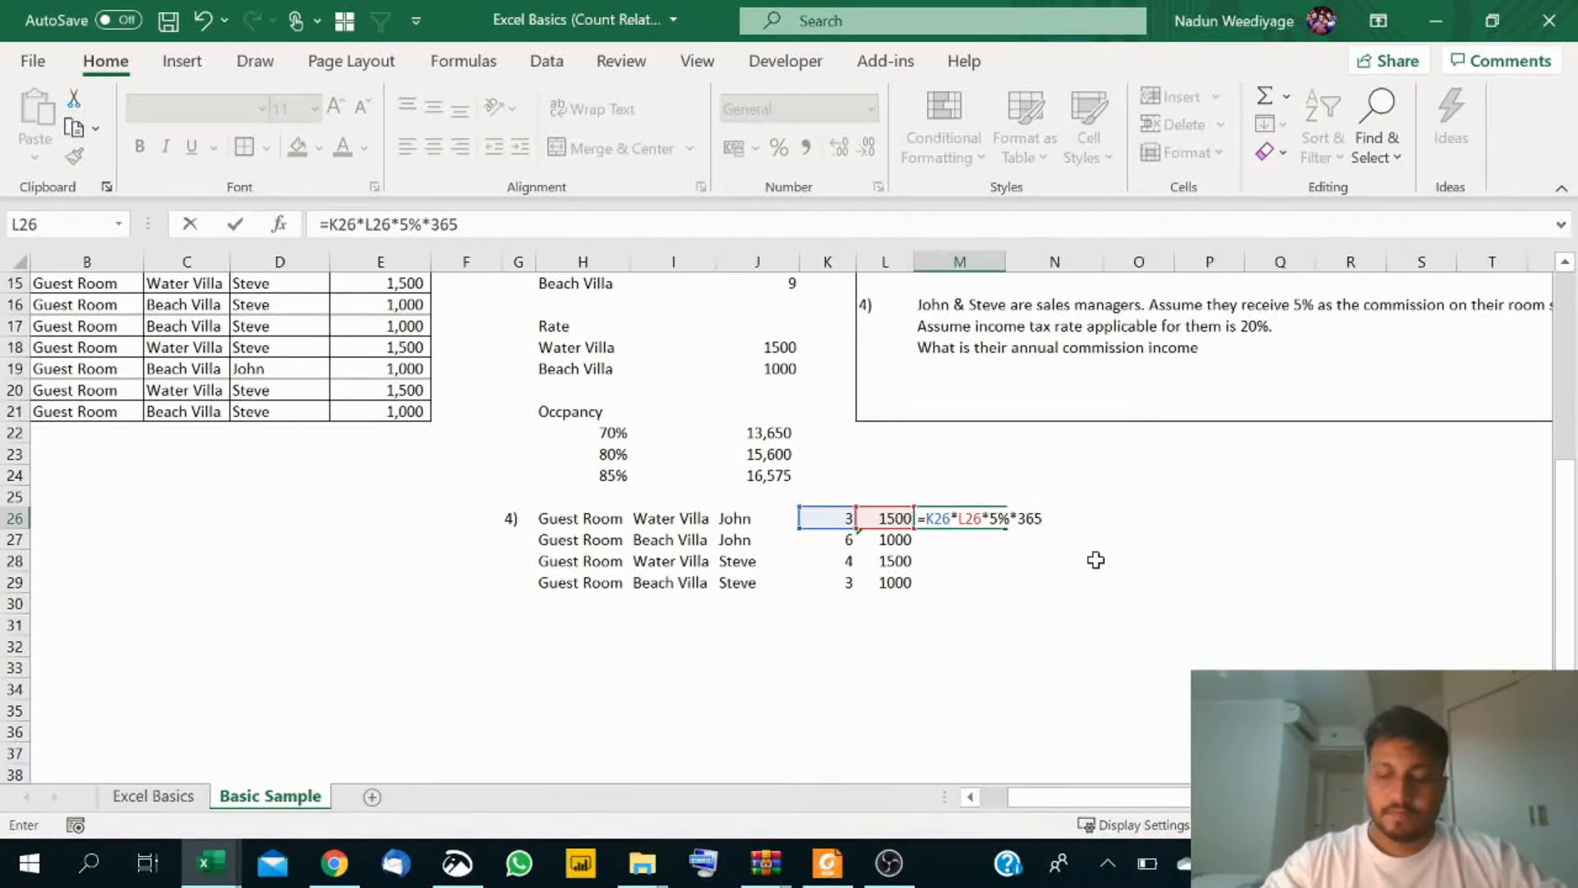
{"action": "key", "text": "Return"}
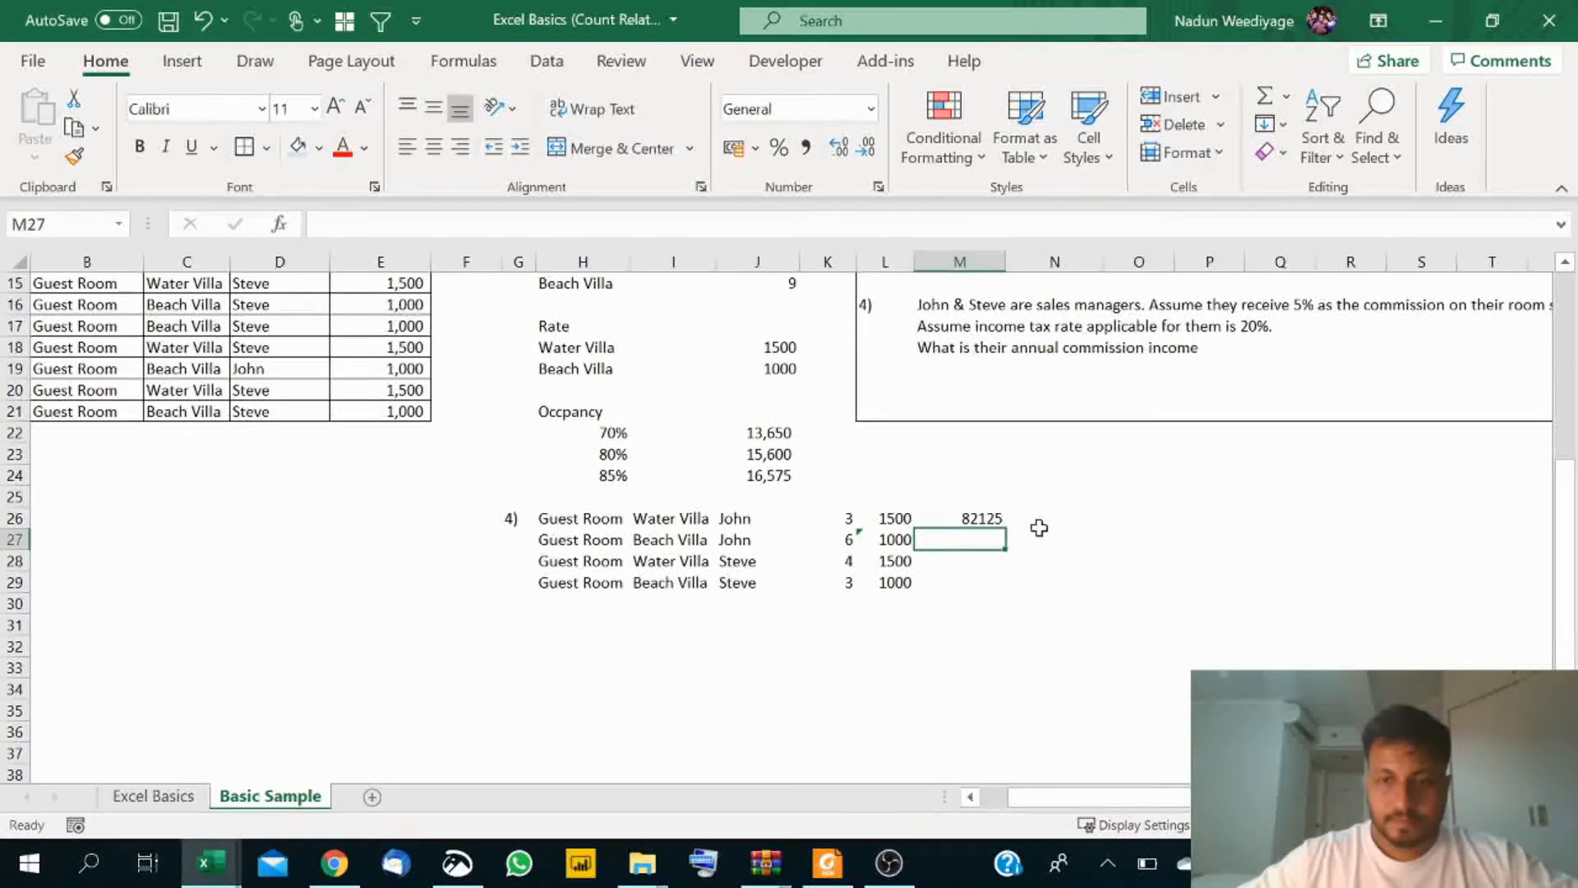
Step: Fill the commission formula down through M29 and format M26:M29 with thousands separators and no decimals
{"action": "left_click", "coordinate": [993, 515]}
{"action": "left_click_drag", "start_coordinate": [1004, 528], "coordinate": [992, 576]}
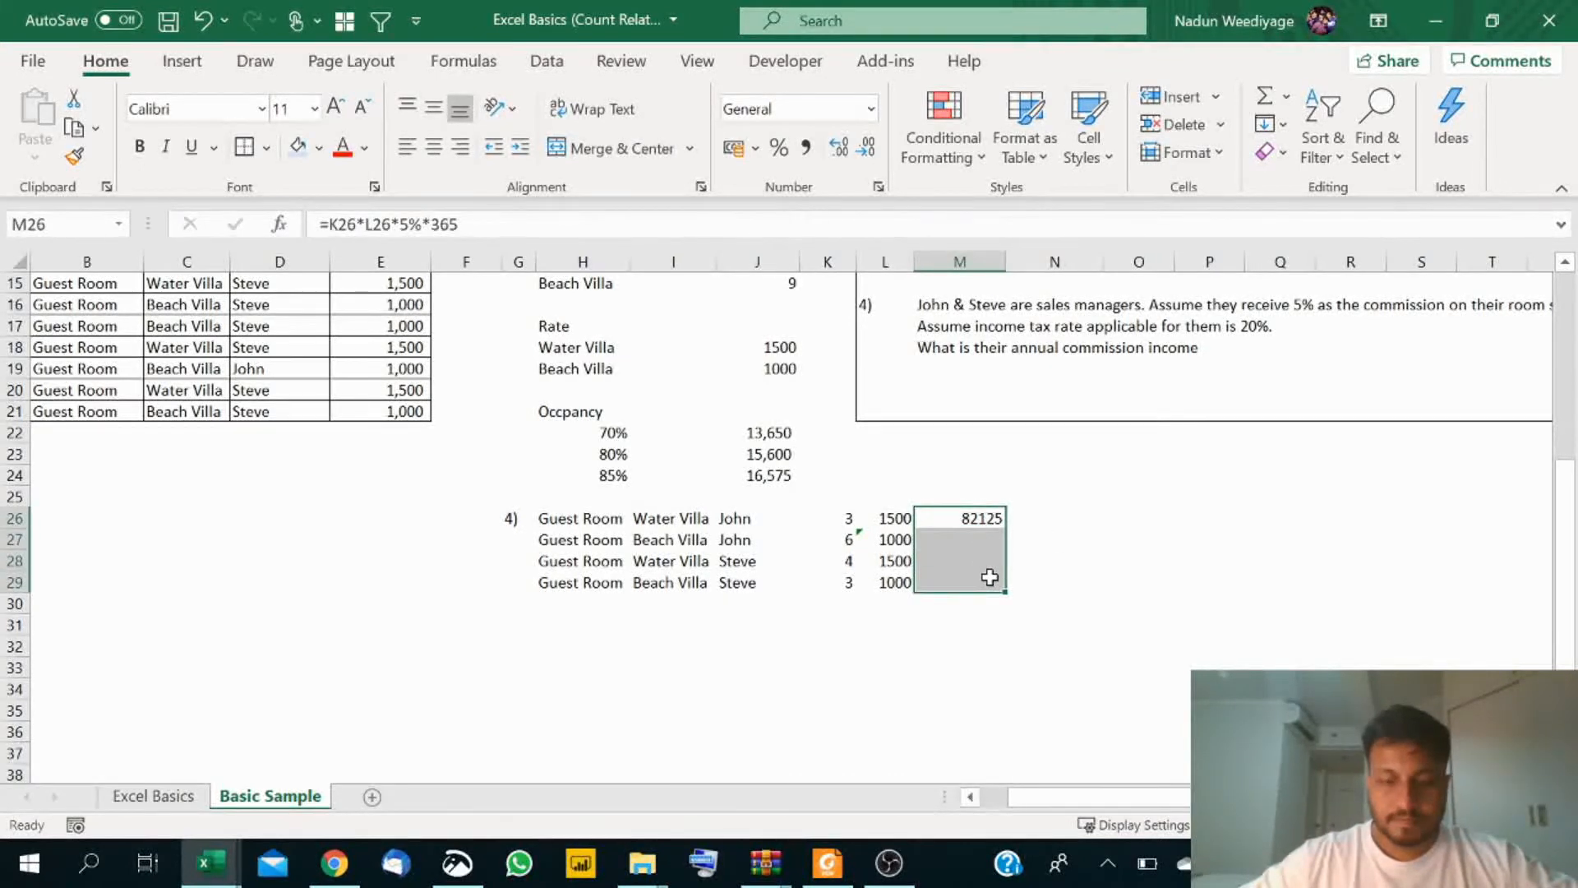
{"action": "left_click", "coordinate": [807, 148]}
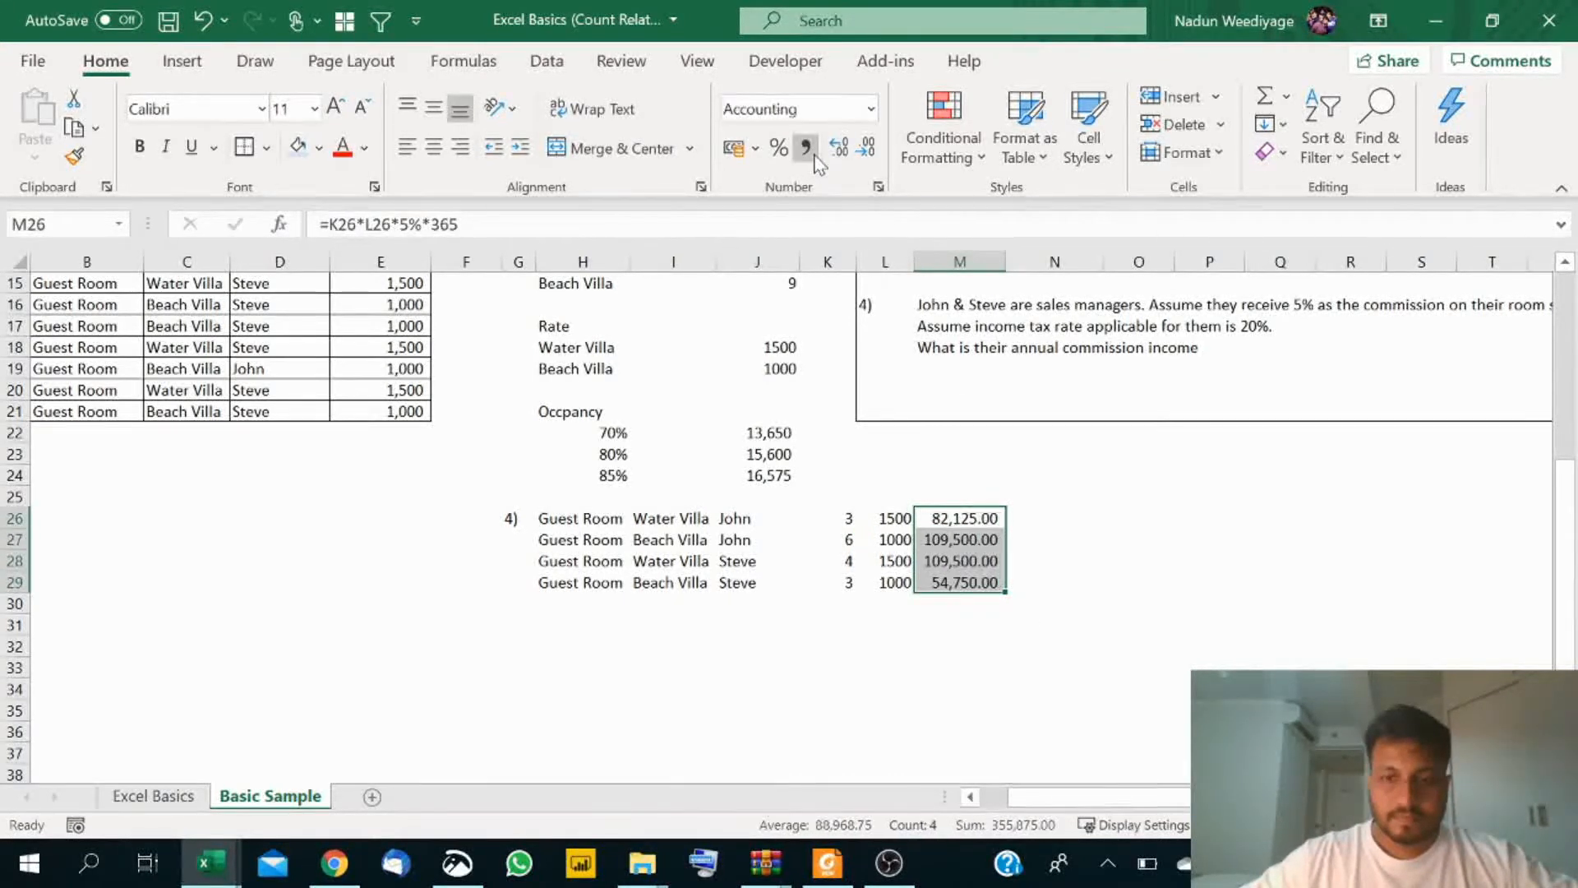
{"action": "left_click", "coordinate": [866, 150]}
{"action": "left_click", "coordinate": [866, 151]}
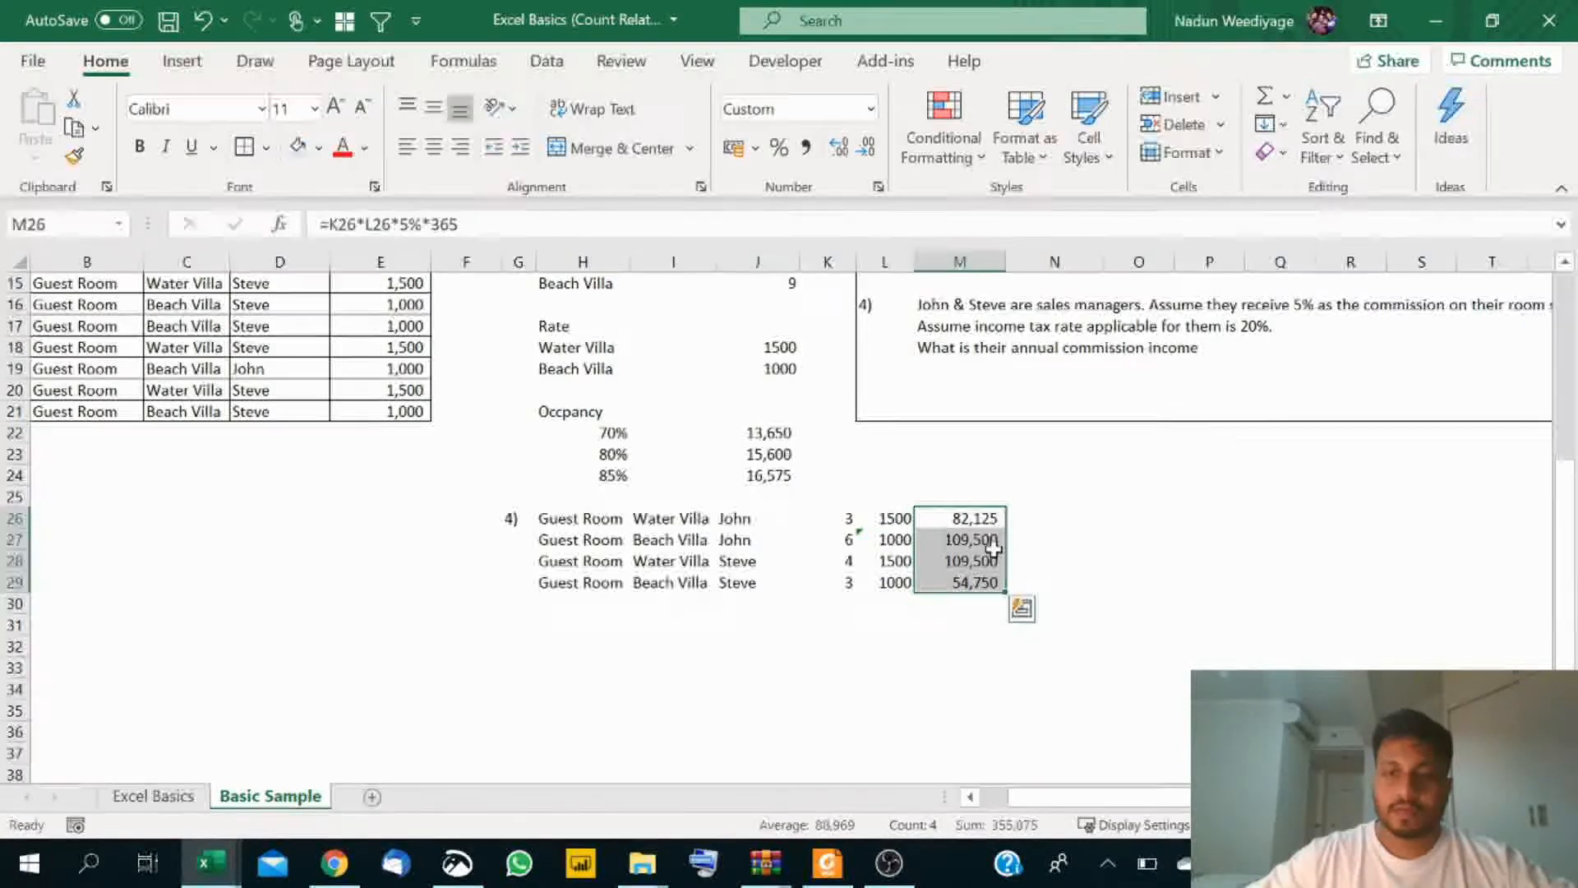
Step: Calculate the commission after 20% tax in N26 with =M26*.8 and fill it down through N29
{"action": "left_click", "coordinate": [976, 518]}
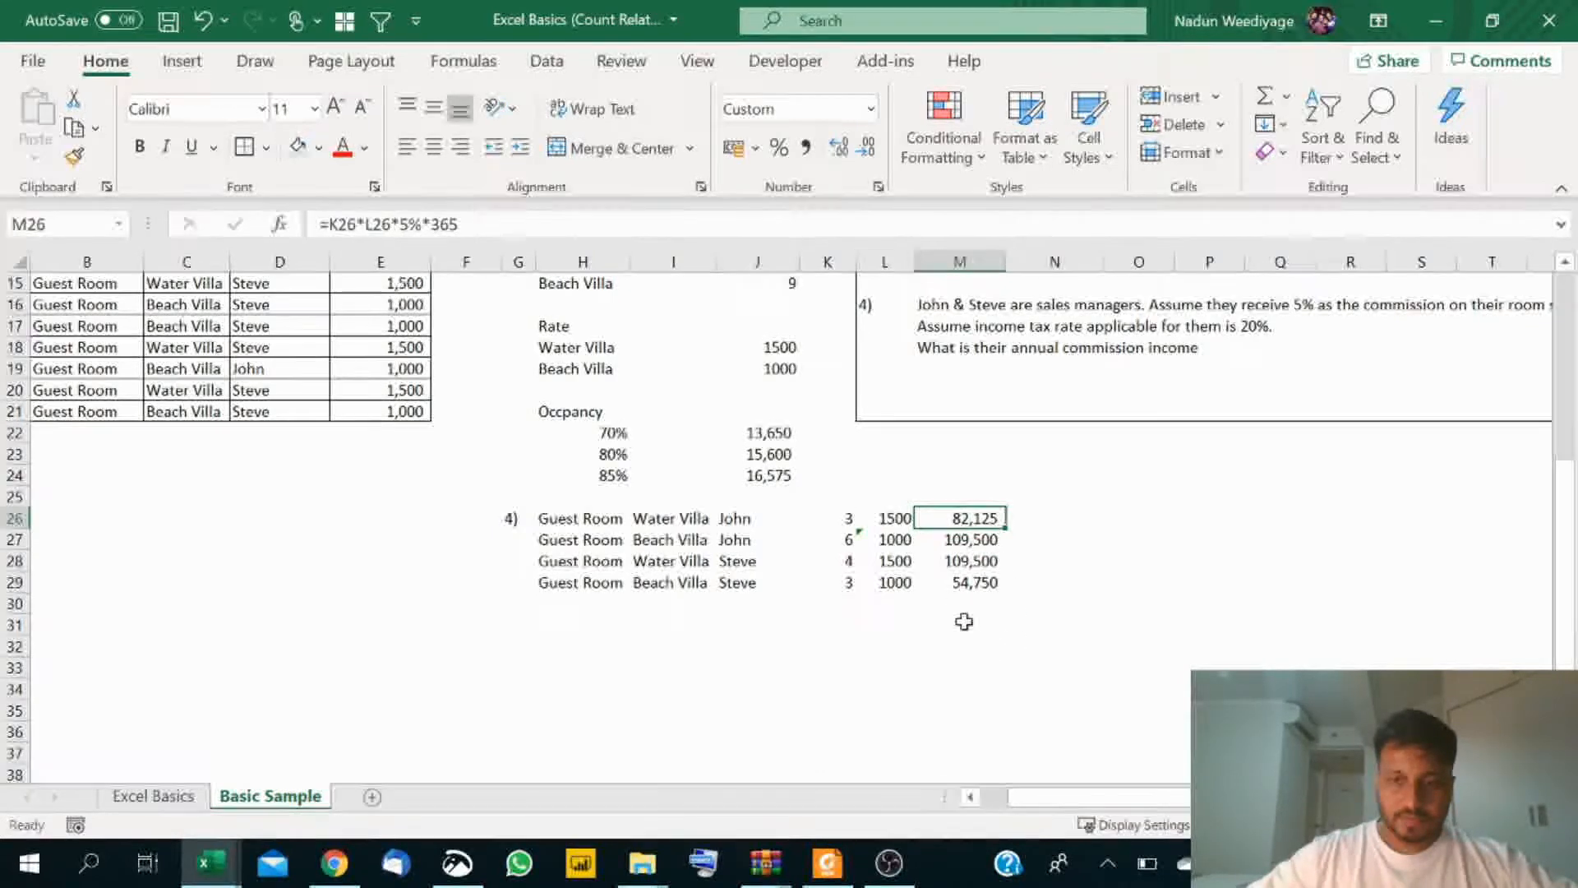
{"action": "left_click", "coordinate": [1029, 518]}
{"action": "double_click", "coordinate": [1061, 530]}
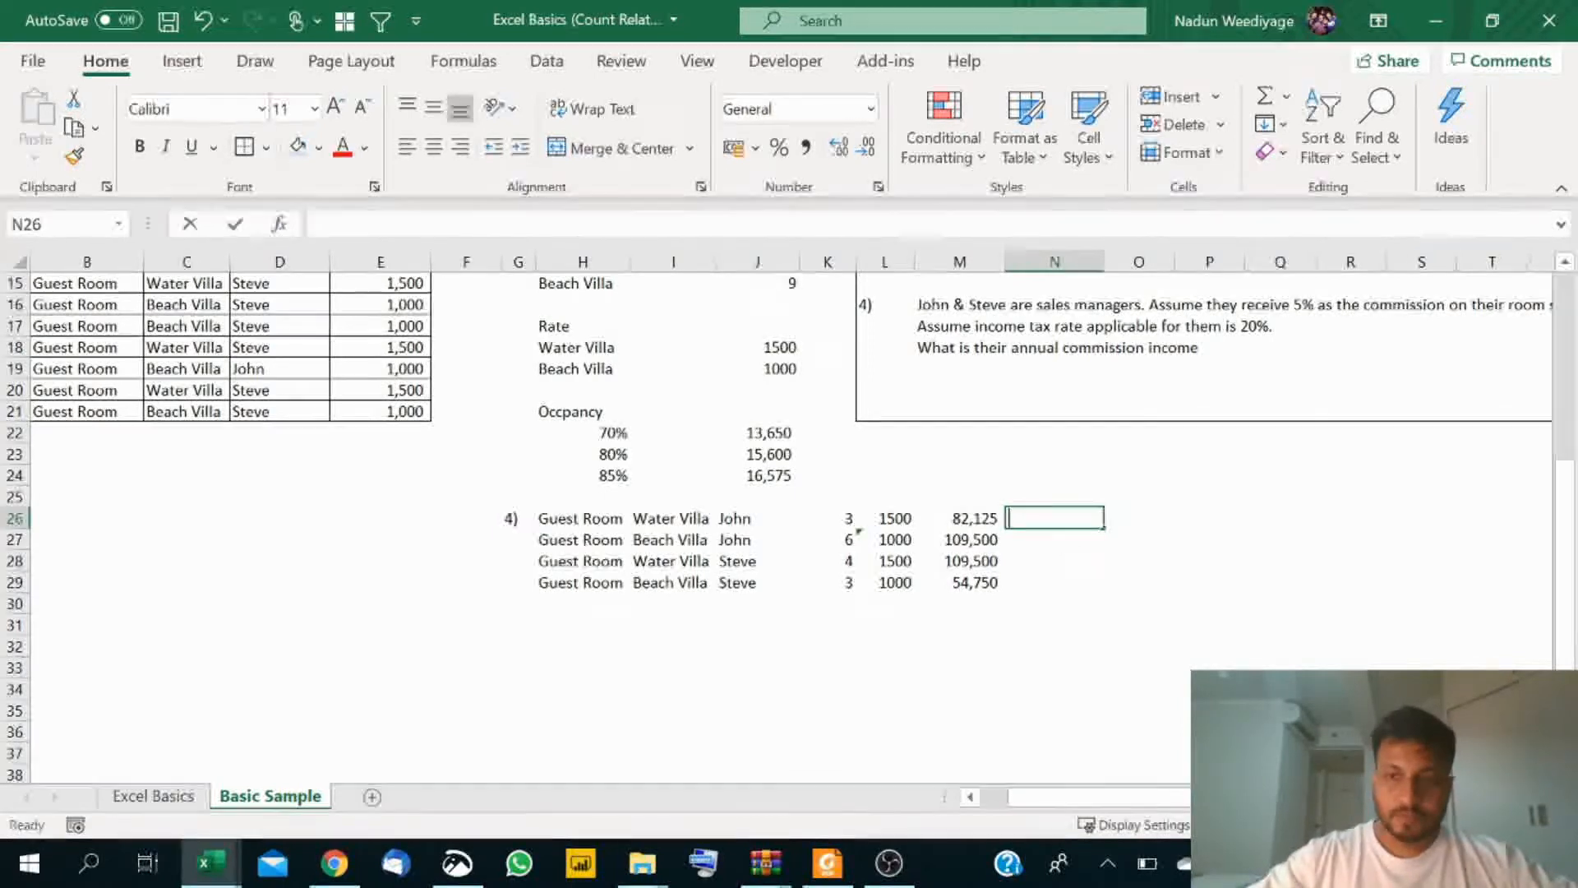
{"action": "type", "text": "="}
{"action": "key", "text": "Left"}
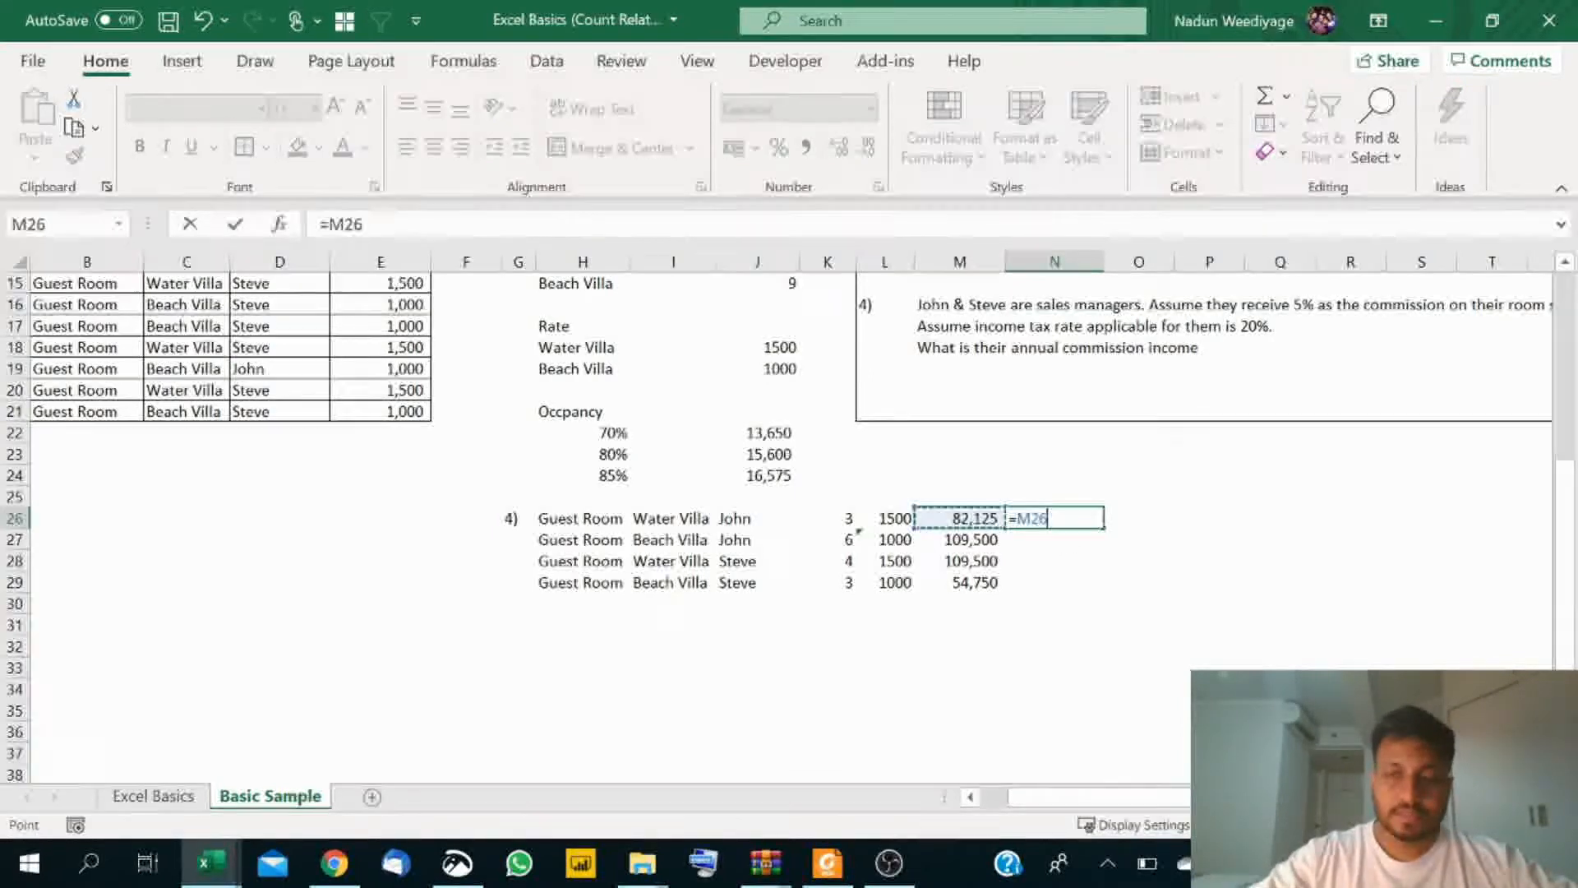
{"action": "type", "text": "*"}
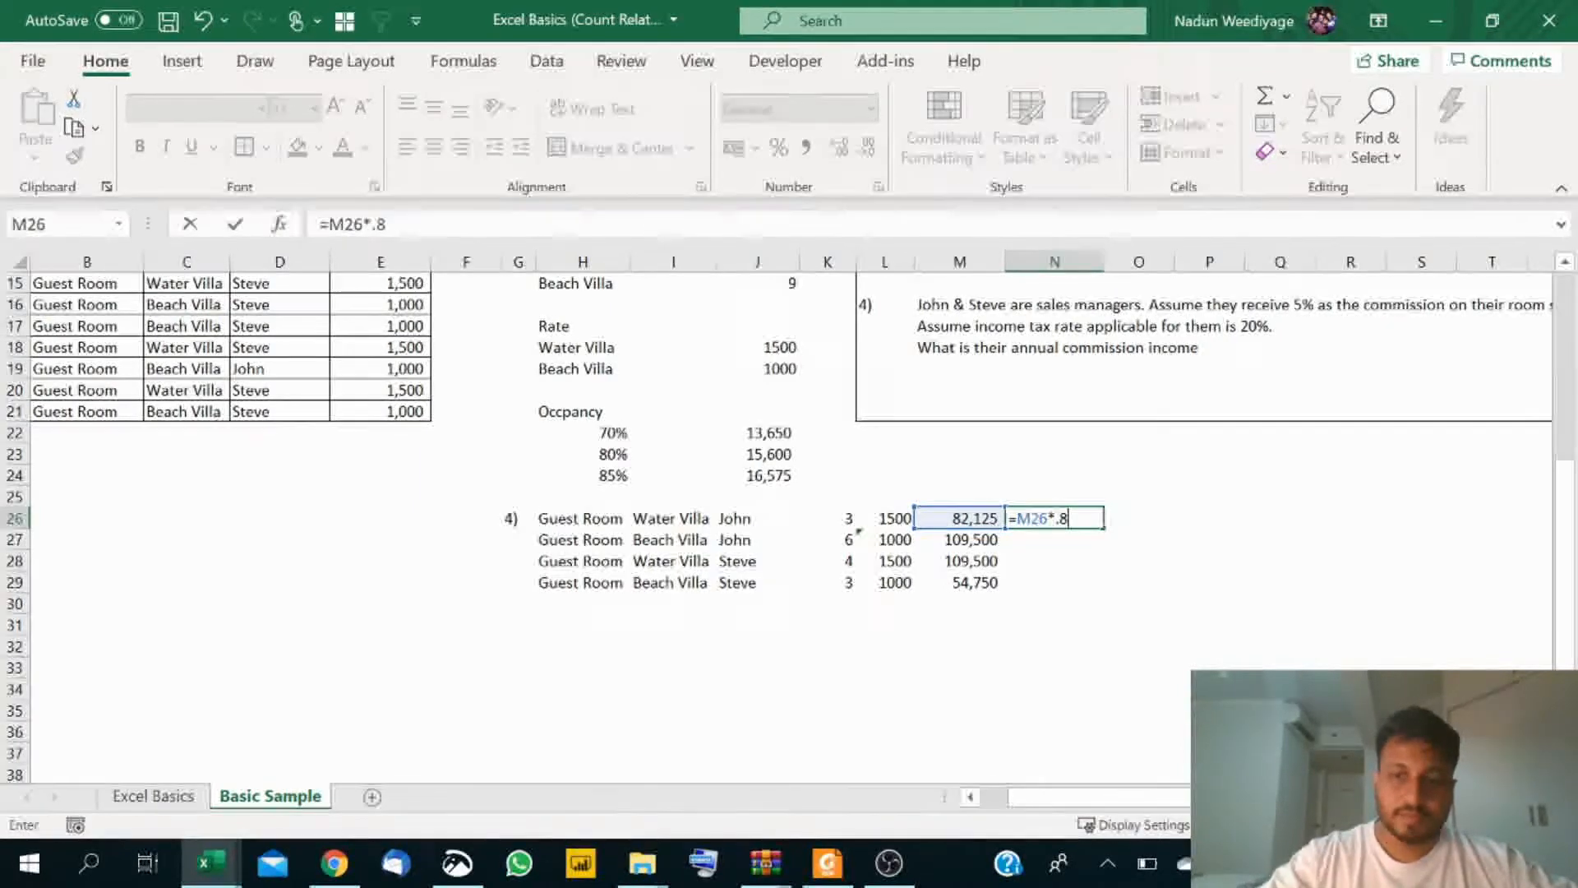
{"action": "type", "text": ".8"}
{"action": "key", "text": "Return"}
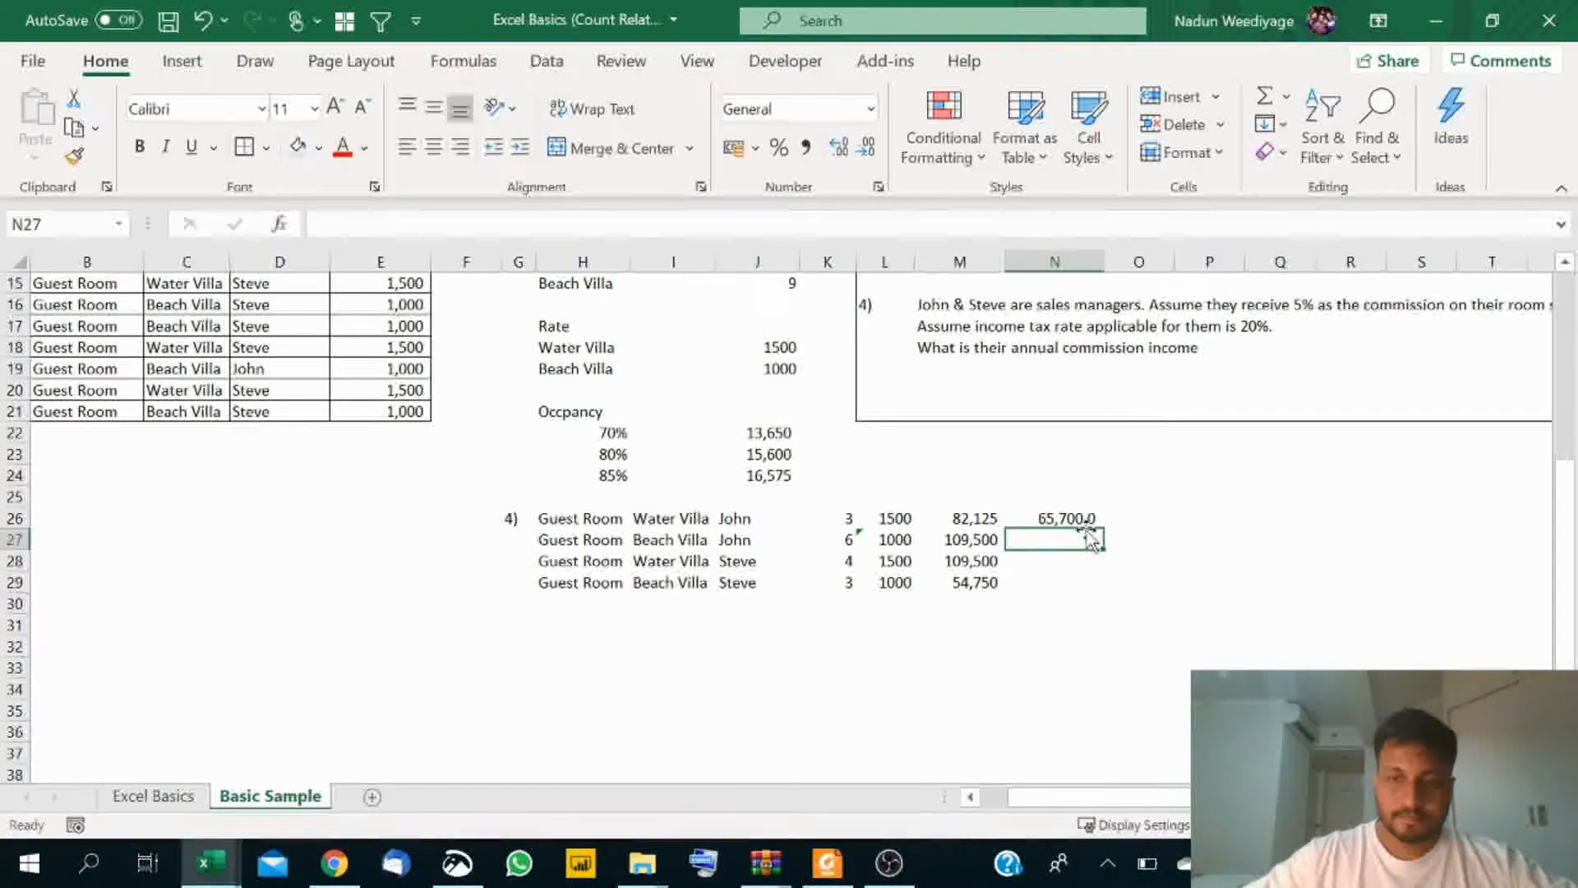
{"action": "left_click_drag", "start_coordinate": [1077, 519], "coordinate": [1076, 573]}
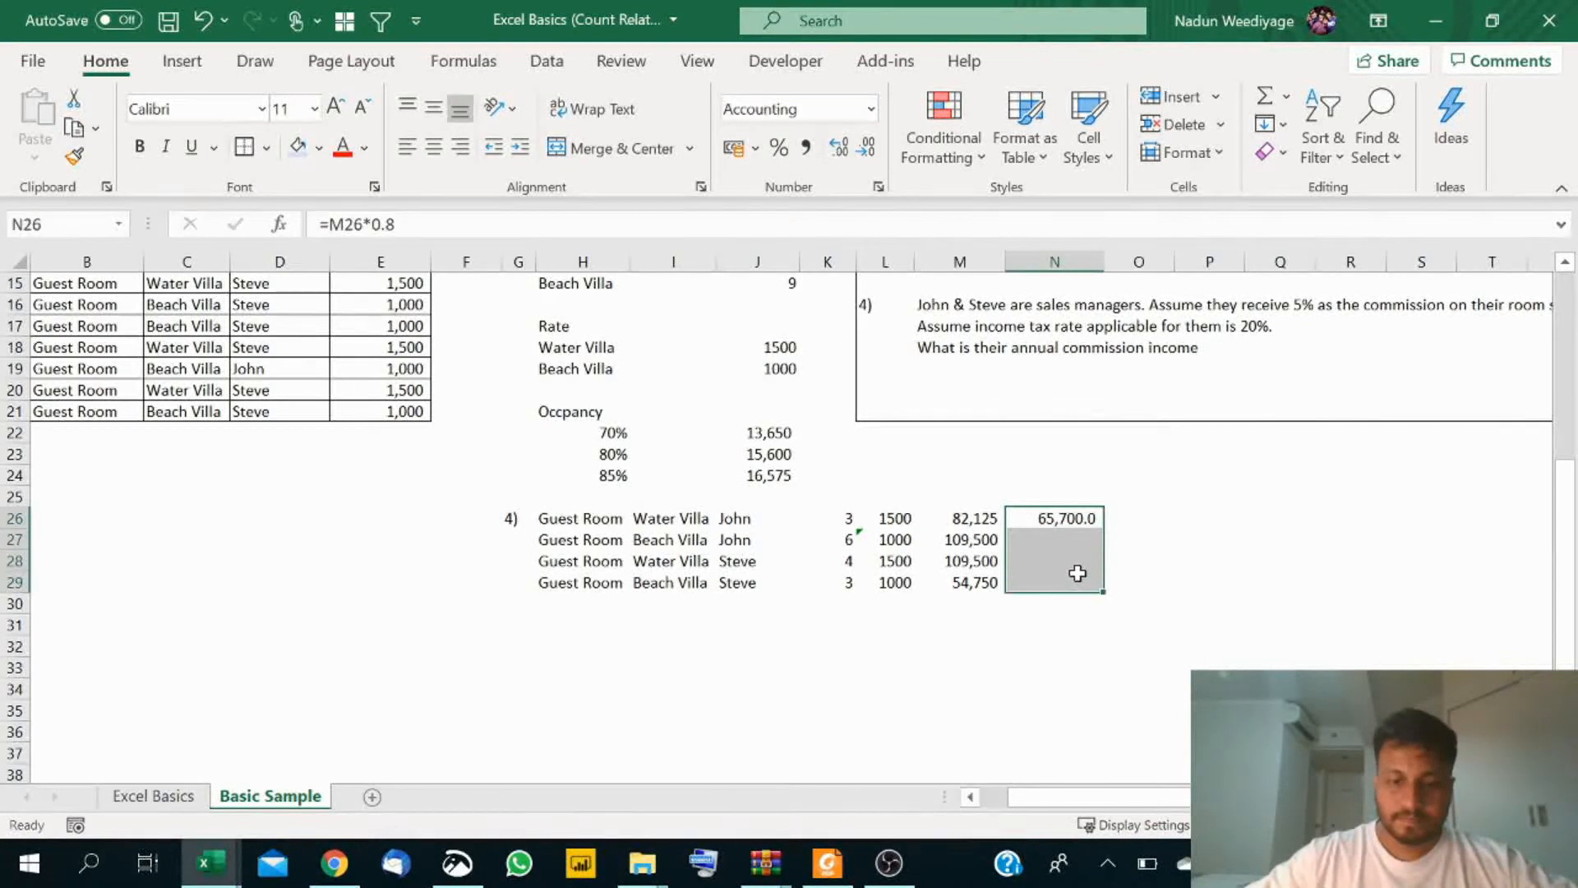
{"action": "key", "text": "ctrl+d"}
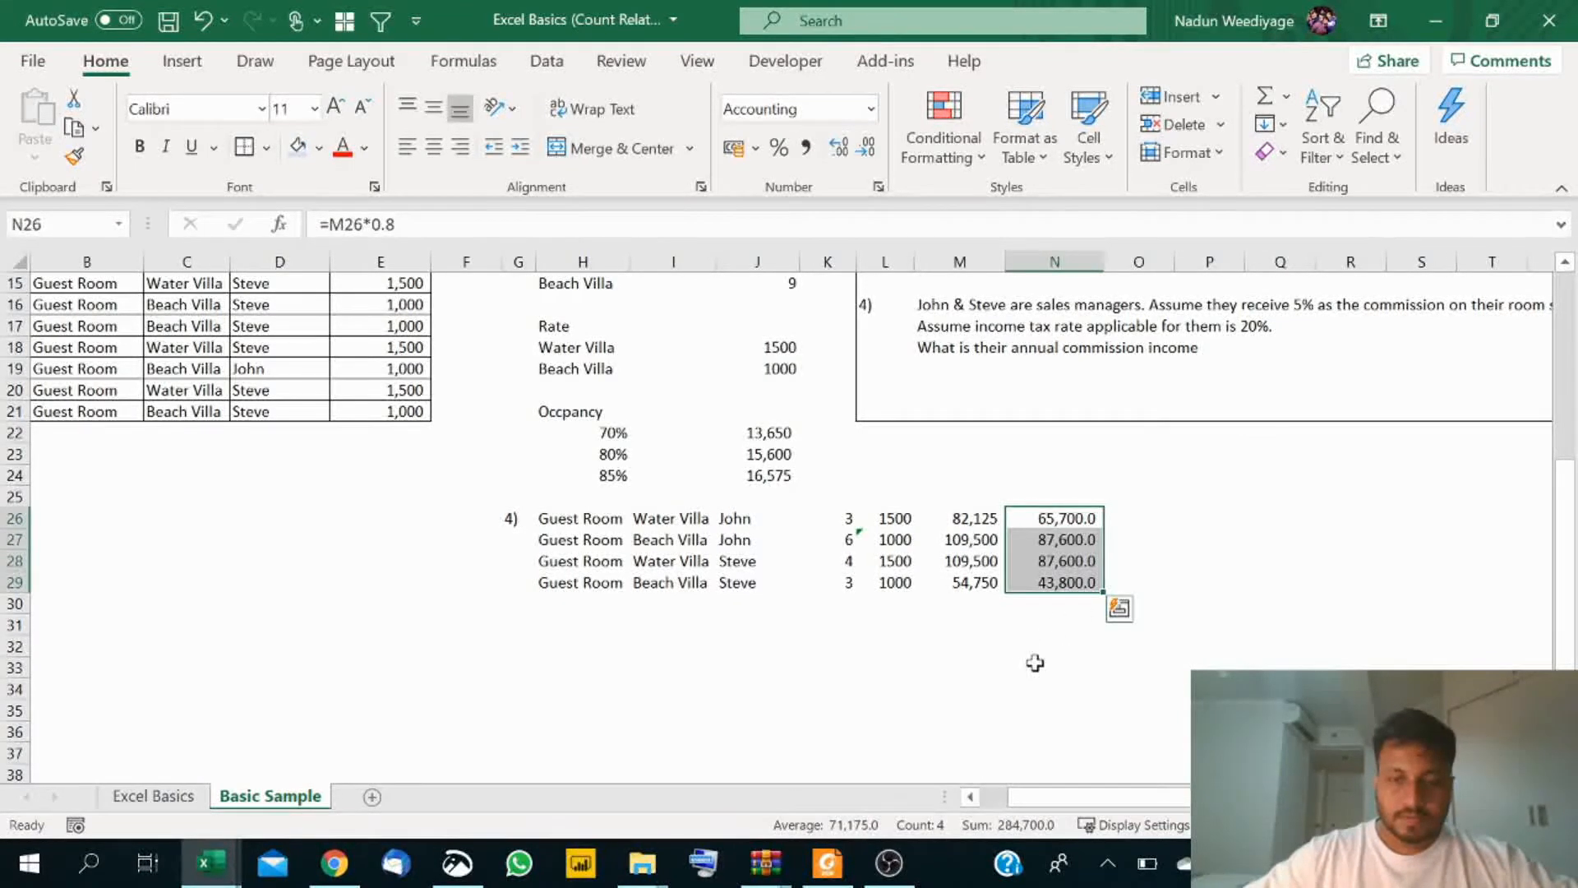
Step: Enter the two sales managers' first names as labels in J32 and J33 below the commission rows
{"action": "left_click", "coordinate": [1048, 659]}
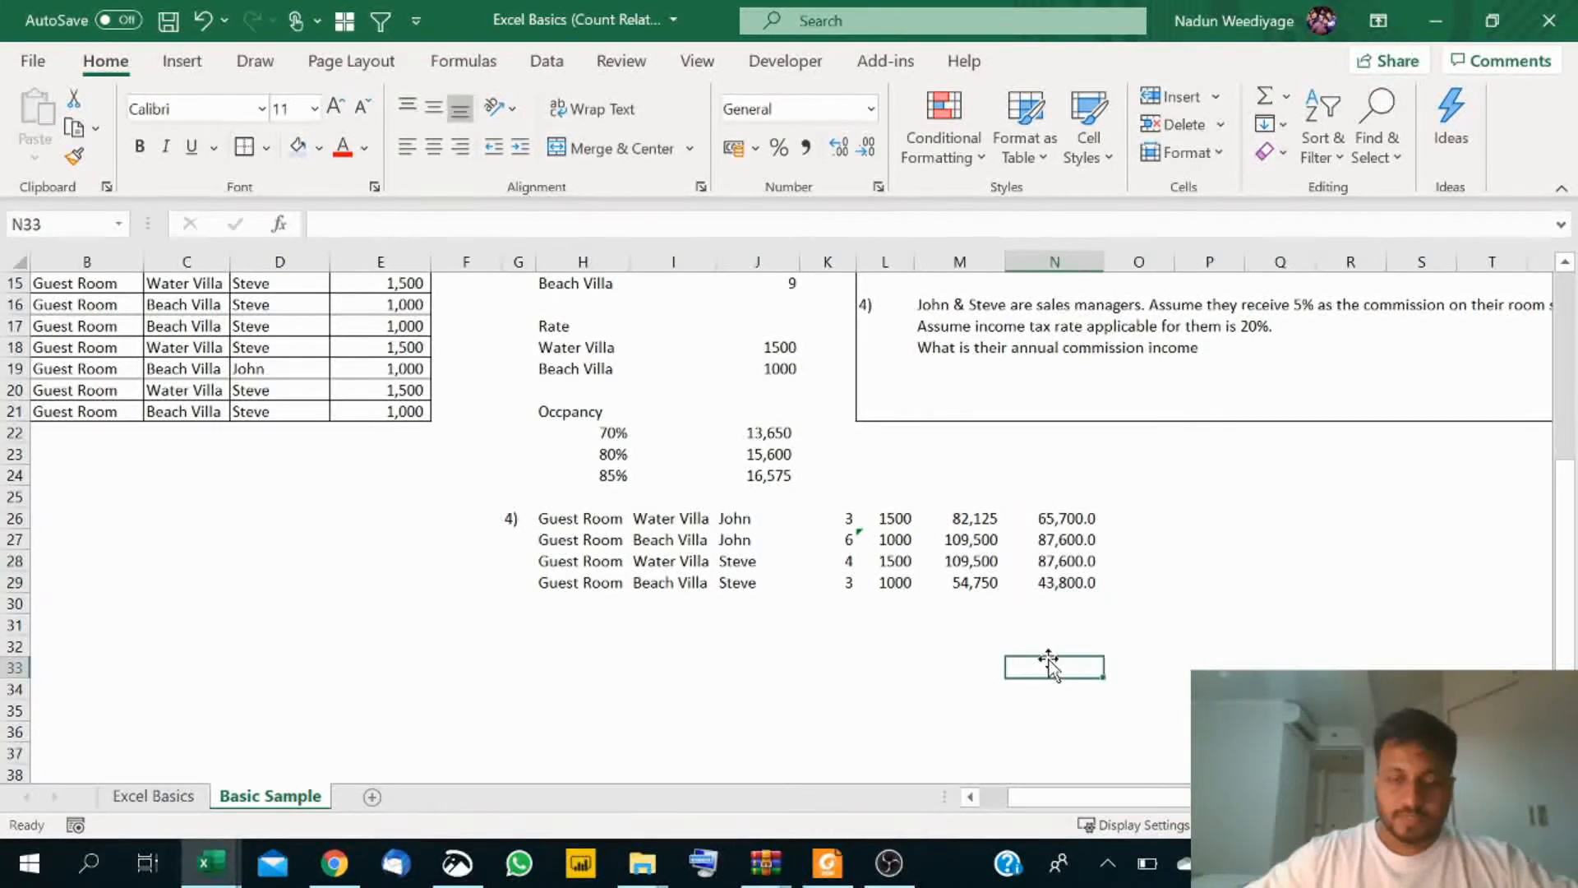
{"action": "left_click", "coordinate": [742, 652]}
{"action": "type", "text": "Ju"}
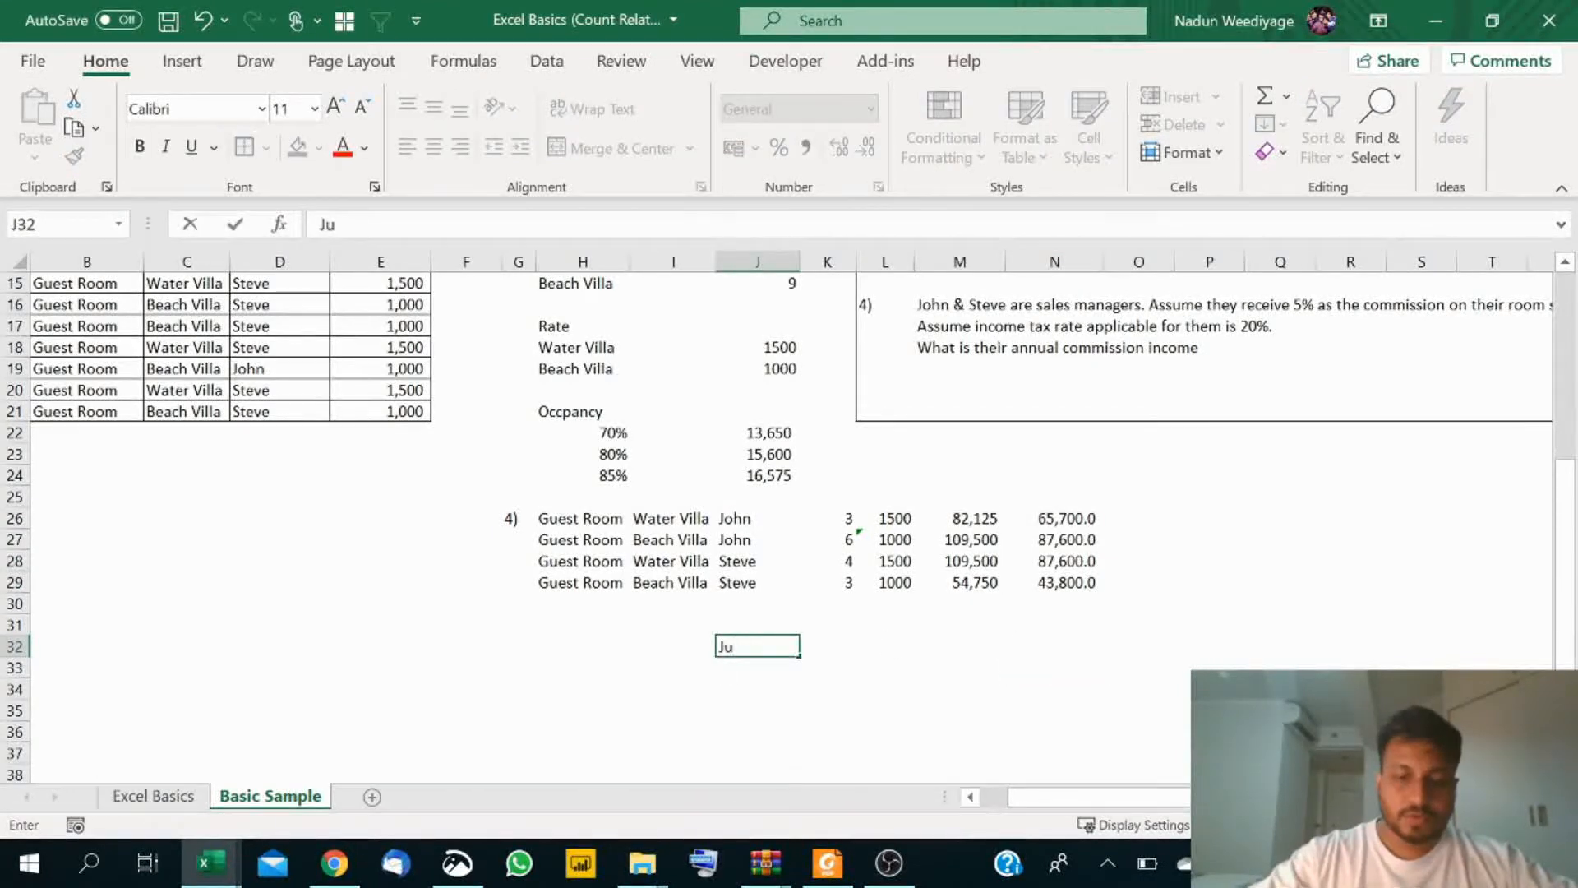
{"action": "key", "text": "BackSpace"}
{"action": "key", "text": "BackSpace"}
{"action": "type", "text": "ohn"}
{"action": "key", "text": "Return"}
{"action": "type", "text": "Steve"}
{"action": "key", "text": "Return"}
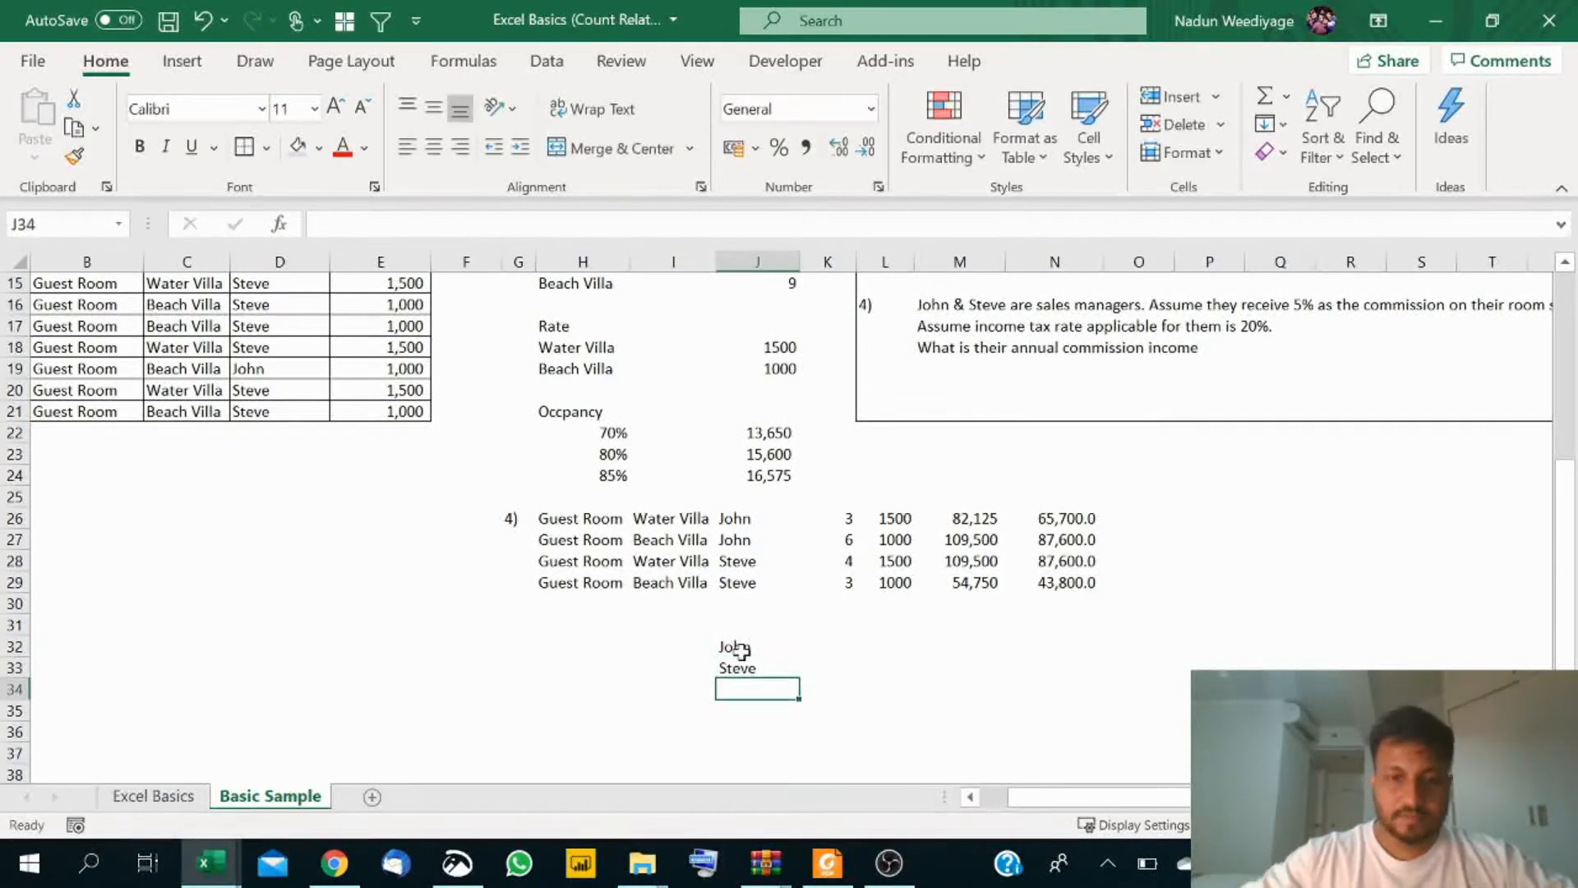
Step: Total the first manager's after-tax commission in N32 with a SUM of N26:N27
{"action": "left_click", "coordinate": [1078, 650]}
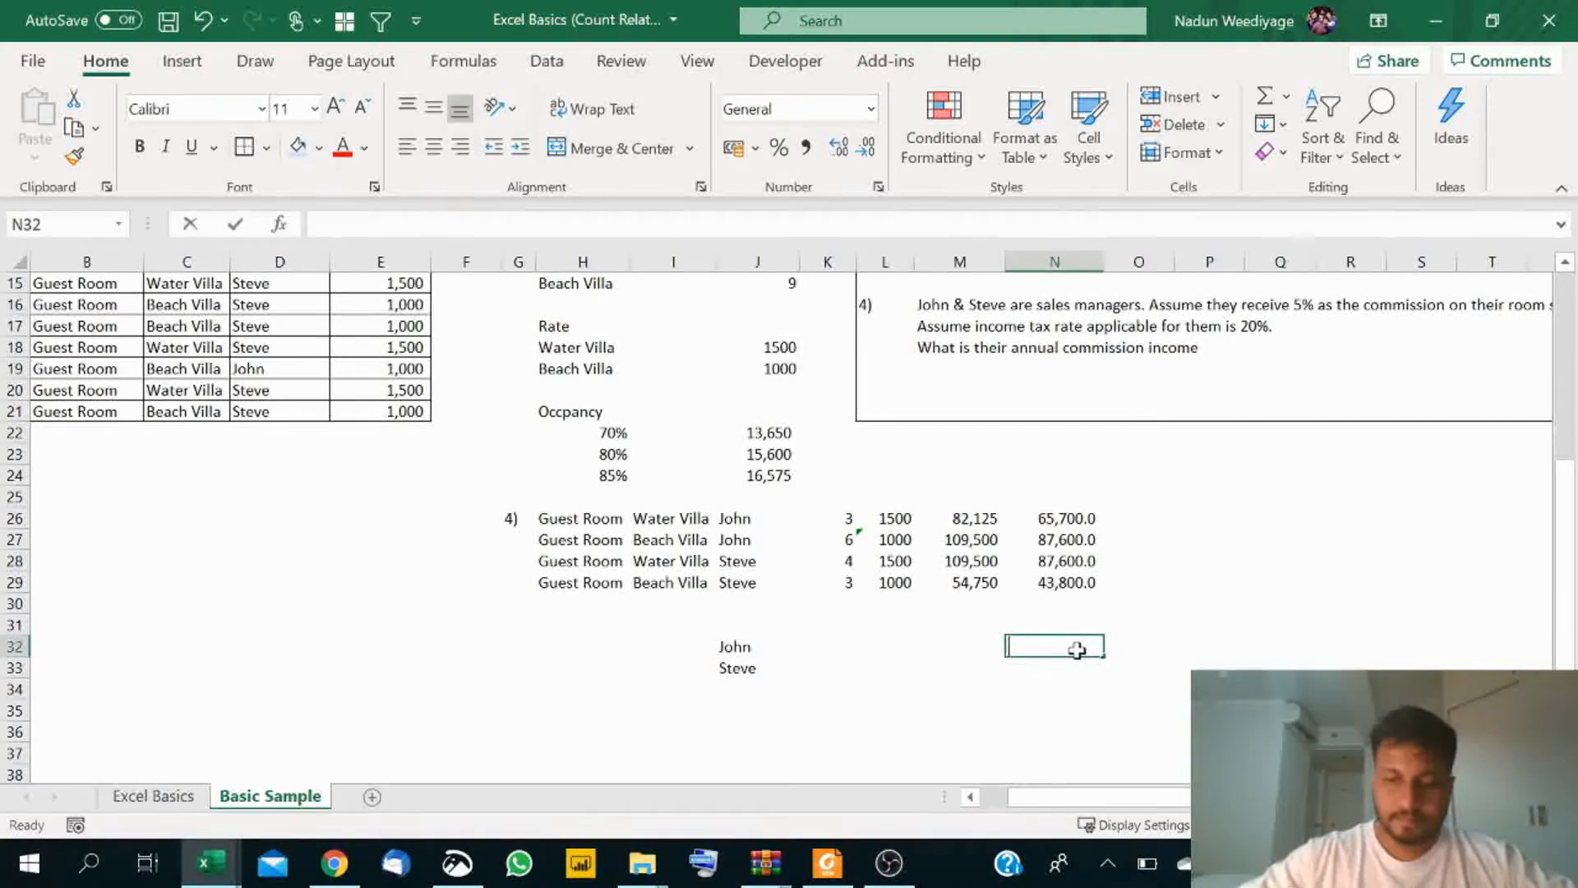
{"action": "type", "text": "="}
{"action": "key", "text": "Up"}
{"action": "key", "text": "Up"}
{"action": "key", "text": "Up"}
{"action": "key", "text": "Up"}
{"action": "key", "text": "Up"}
{"action": "key", "text": "Up"}
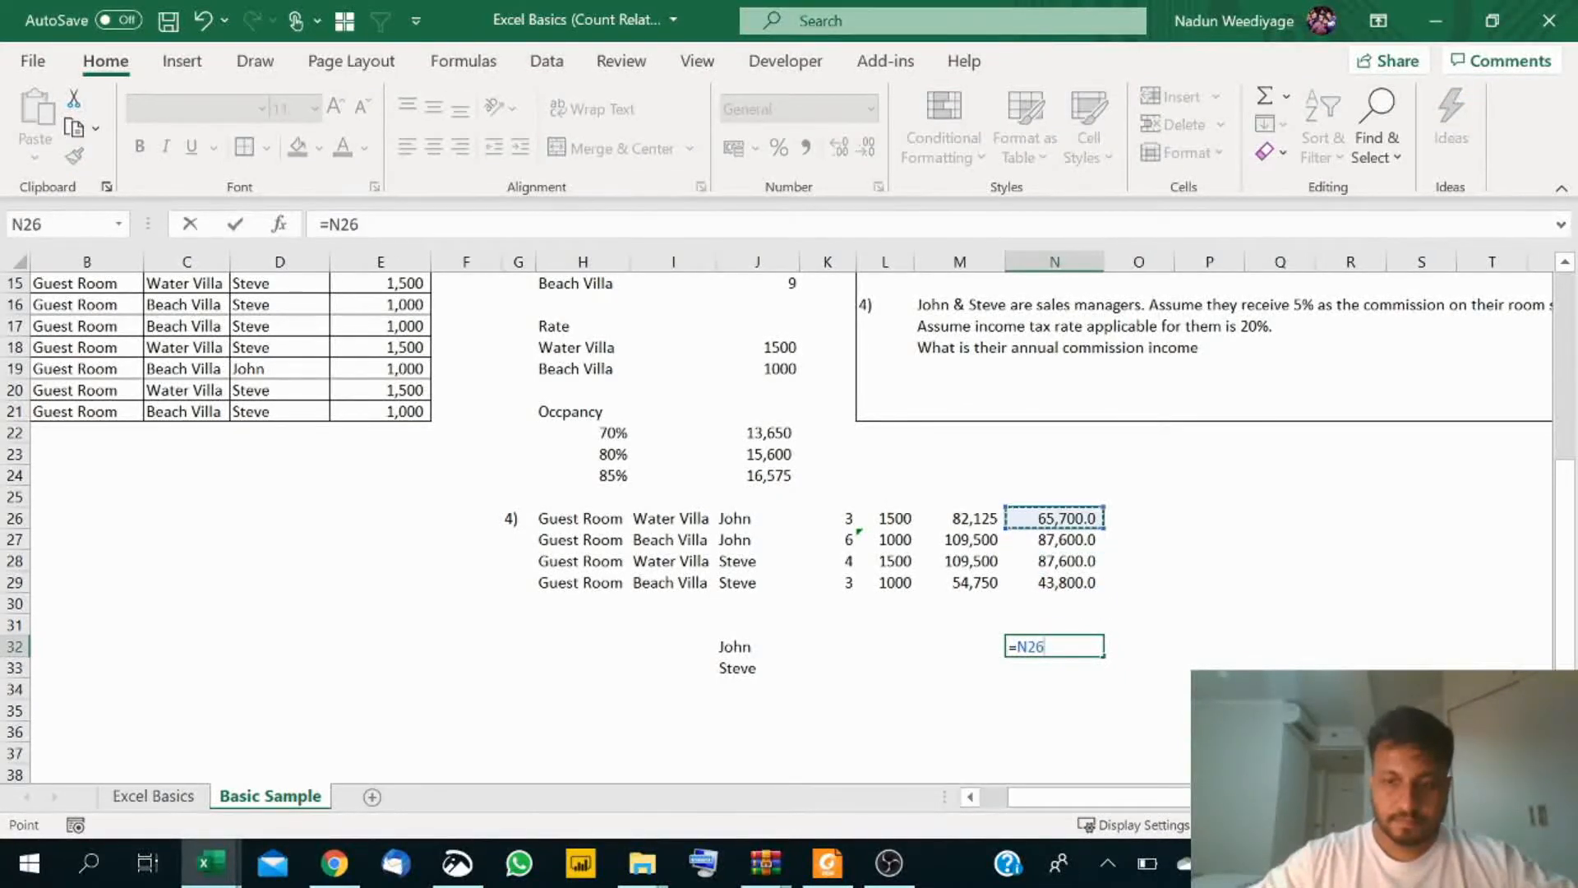
{"action": "key", "text": "BackSpace"}
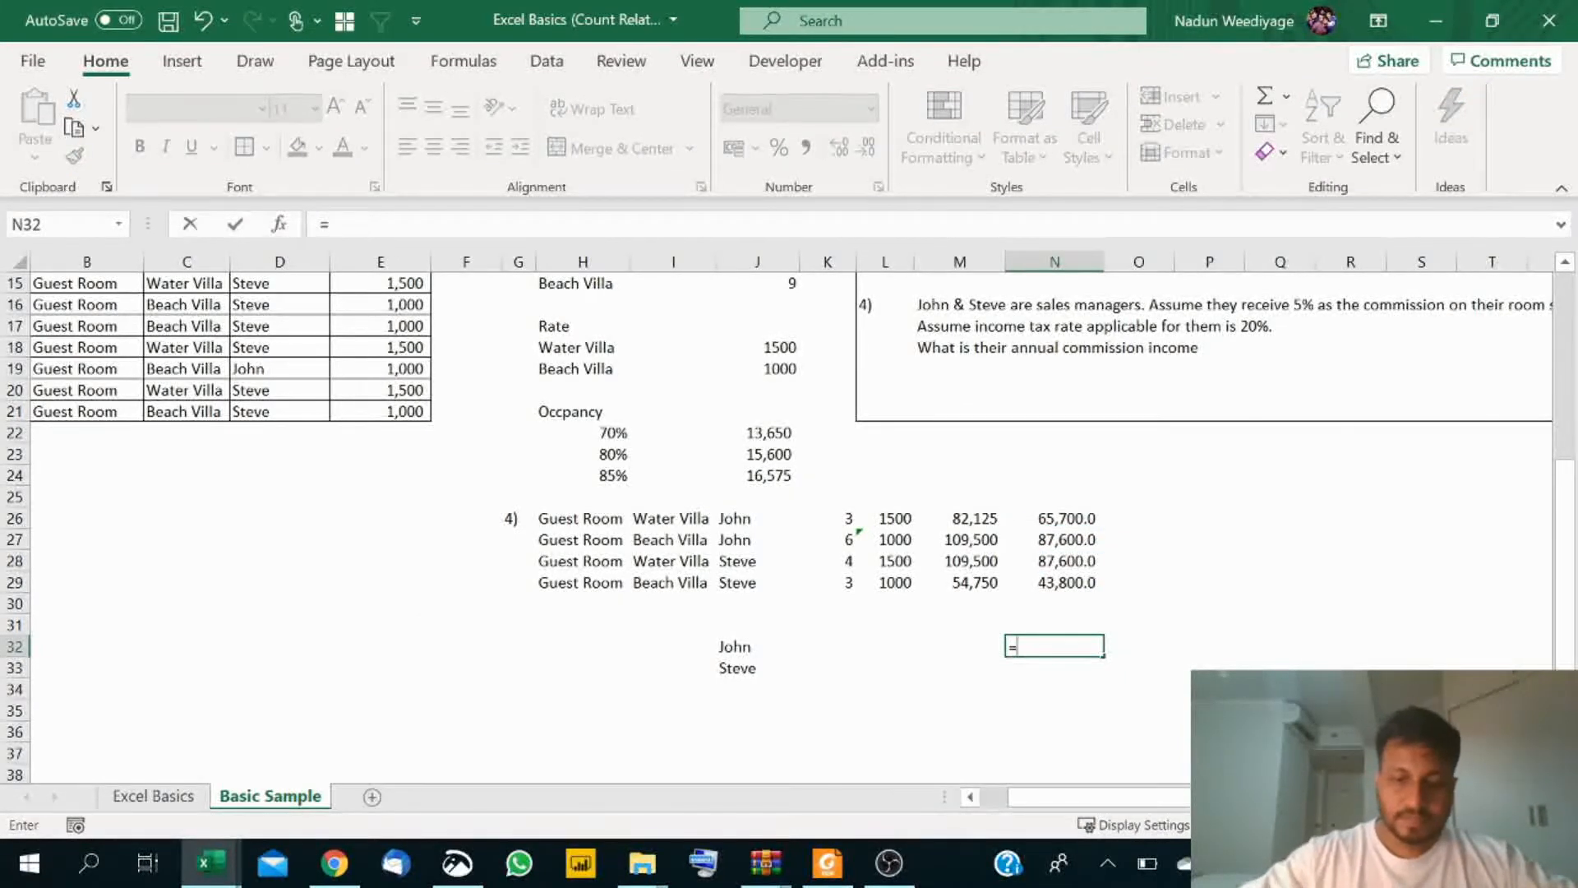
{"action": "type", "text": "sum("}
{"action": "left_click_drag", "start_coordinate": [1053, 518], "coordinate": [1069, 547]}
{"action": "key", "text": "Return"}
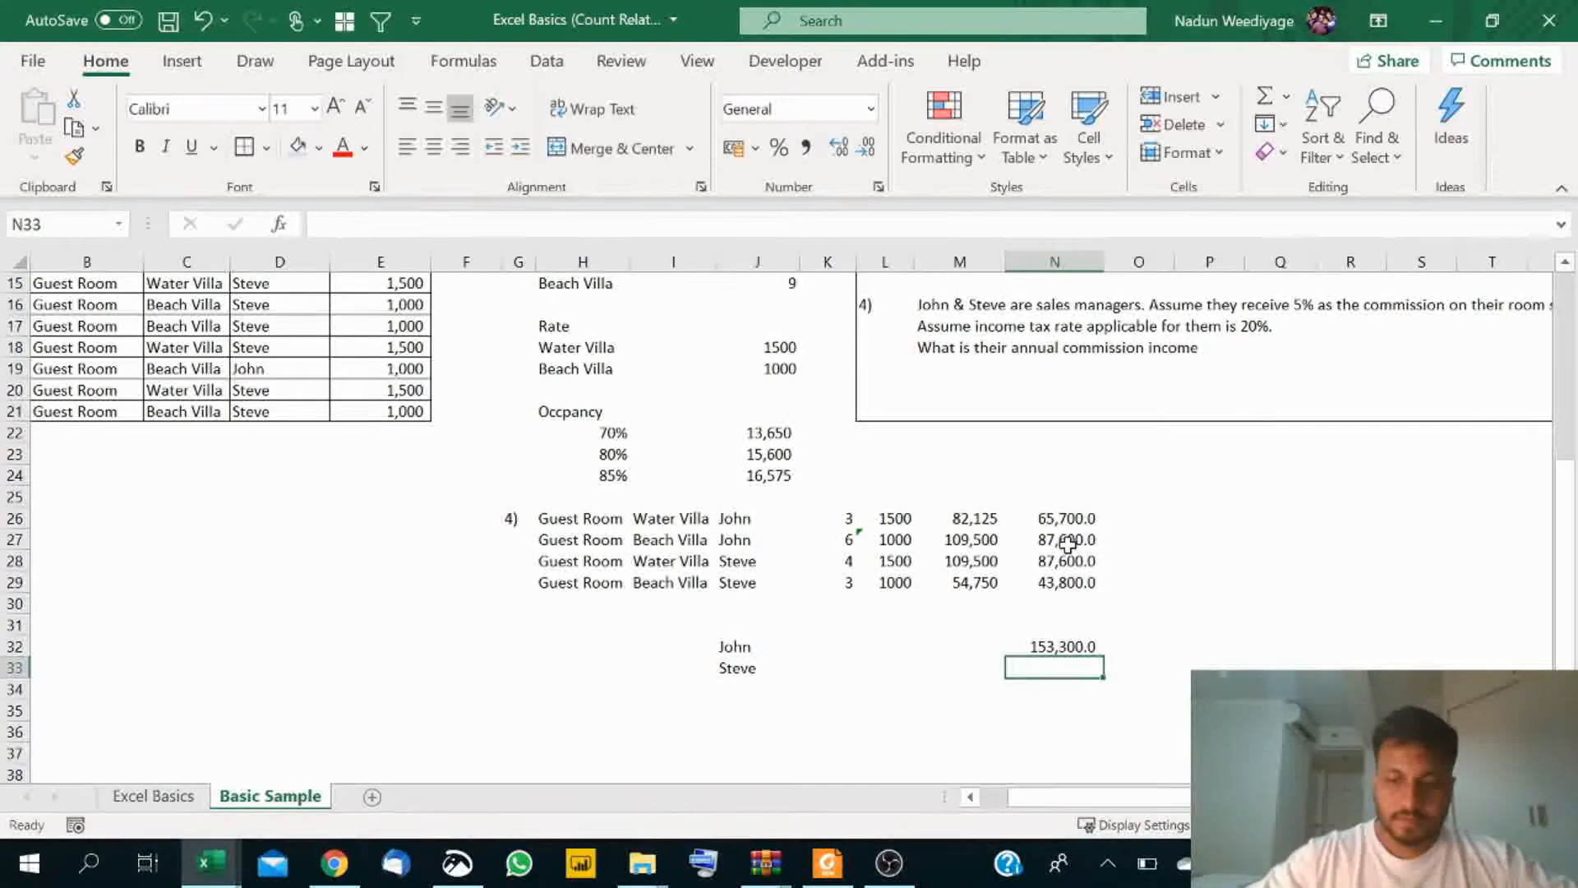
Step: Total the second manager's after-tax commission in N33 with the formula =SUM(N28:N29)
{"action": "type", "text": "=sum("}
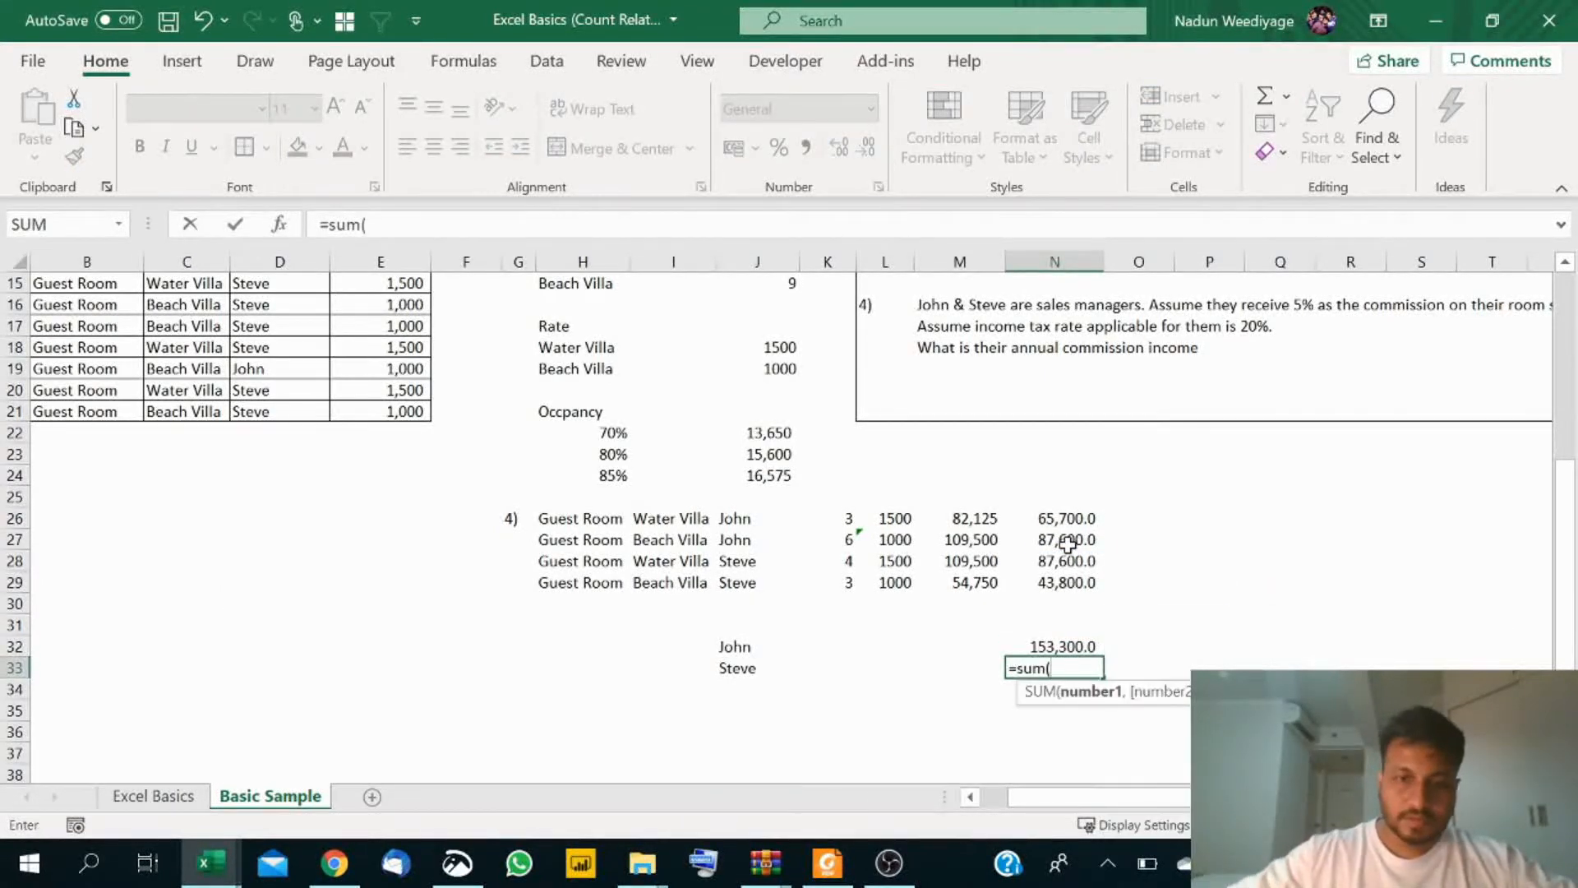
{"action": "left_click_drag", "start_coordinate": [1067, 559], "coordinate": [1068, 578]}
{"action": "type", "text": ")"}
{"action": "key", "text": "Return"}
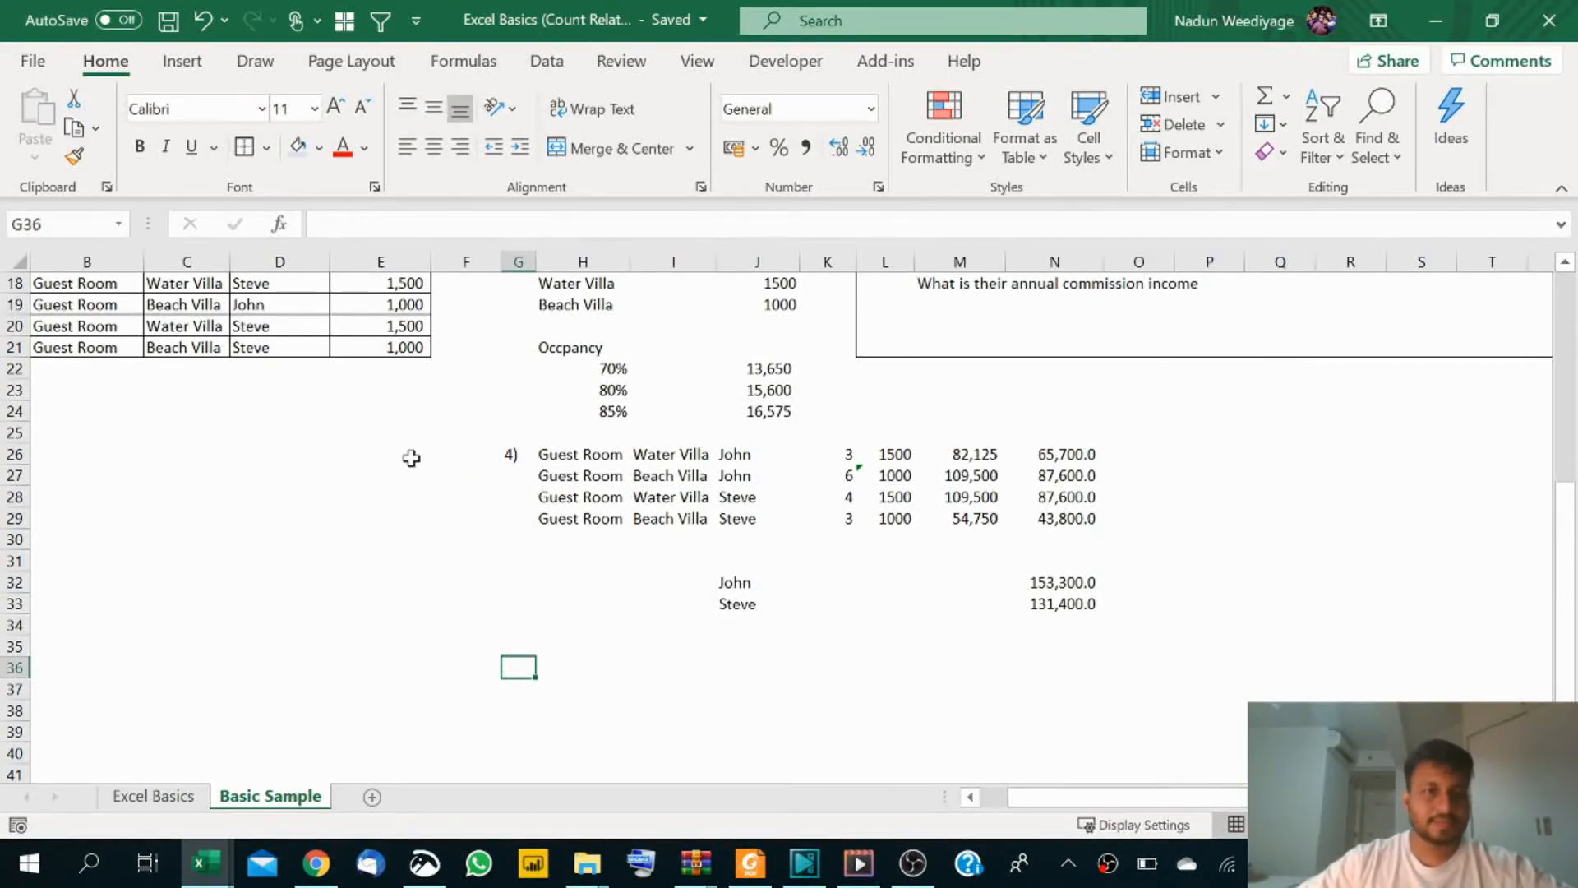
Step: Clear the Executive product entry in C13 of the room table
{"action": "scroll", "coordinate": [411, 457], "scroll_direction": "up", "scroll_amount": 5}
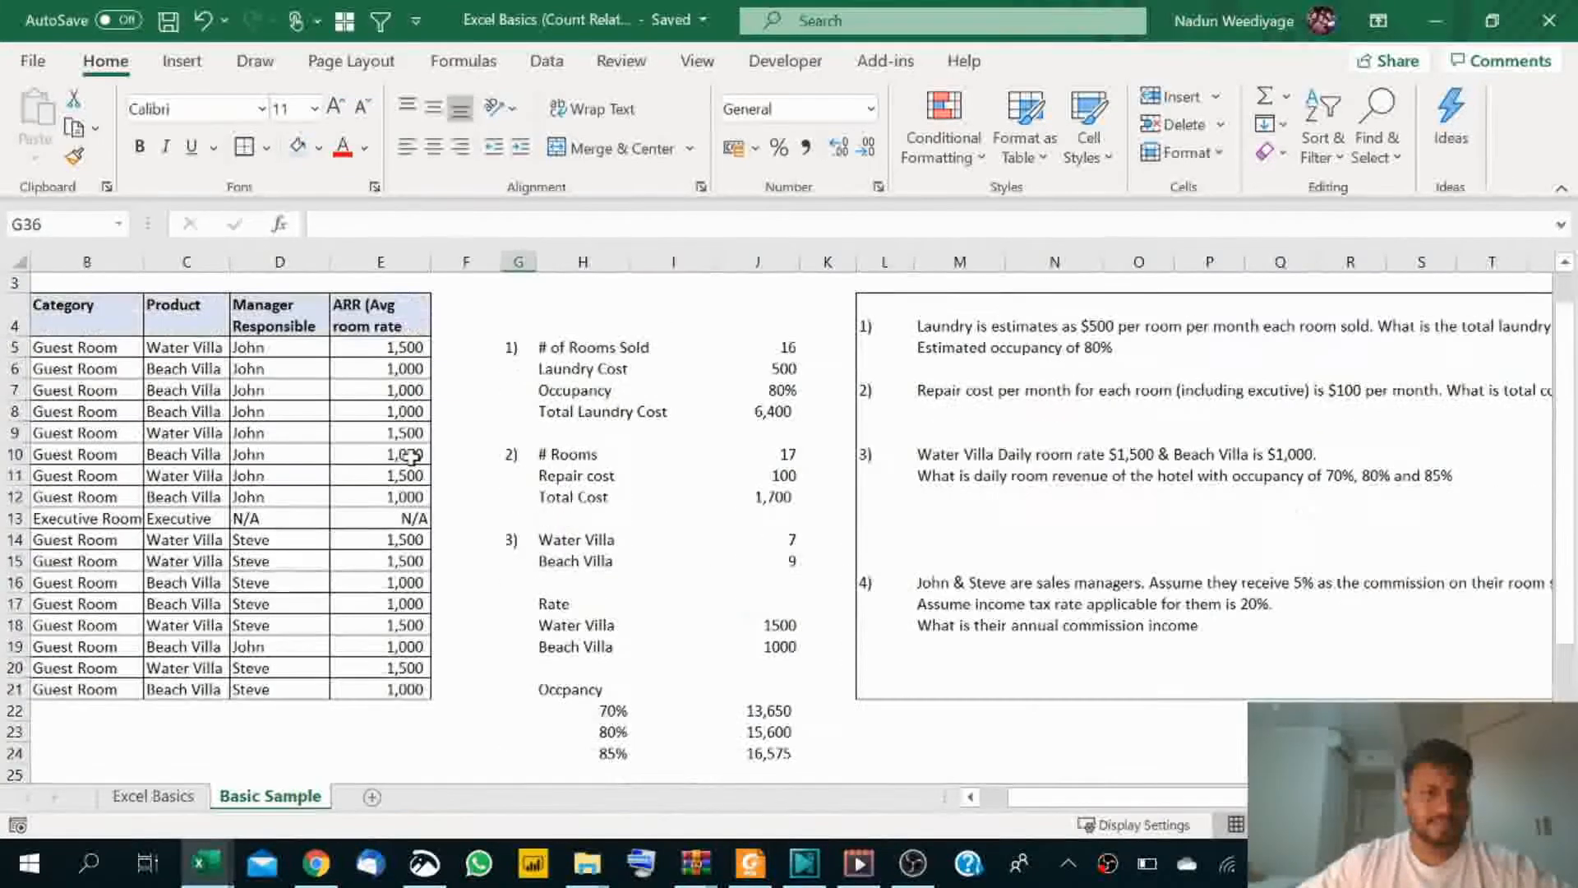
{"action": "left_click", "coordinate": [221, 521]}
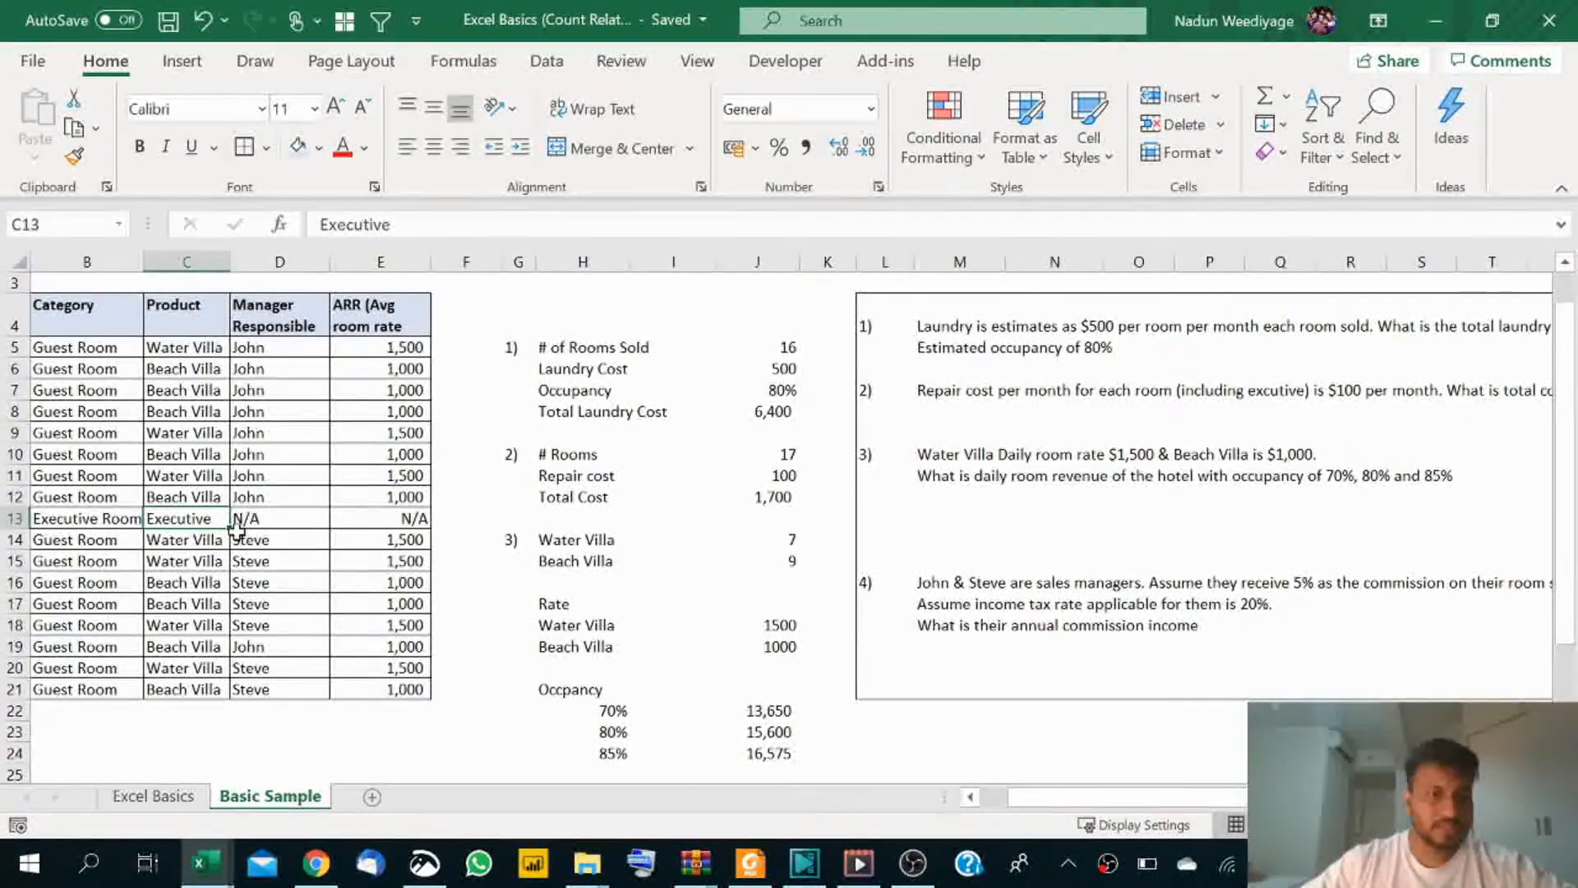
{"action": "key", "text": "Delete"}
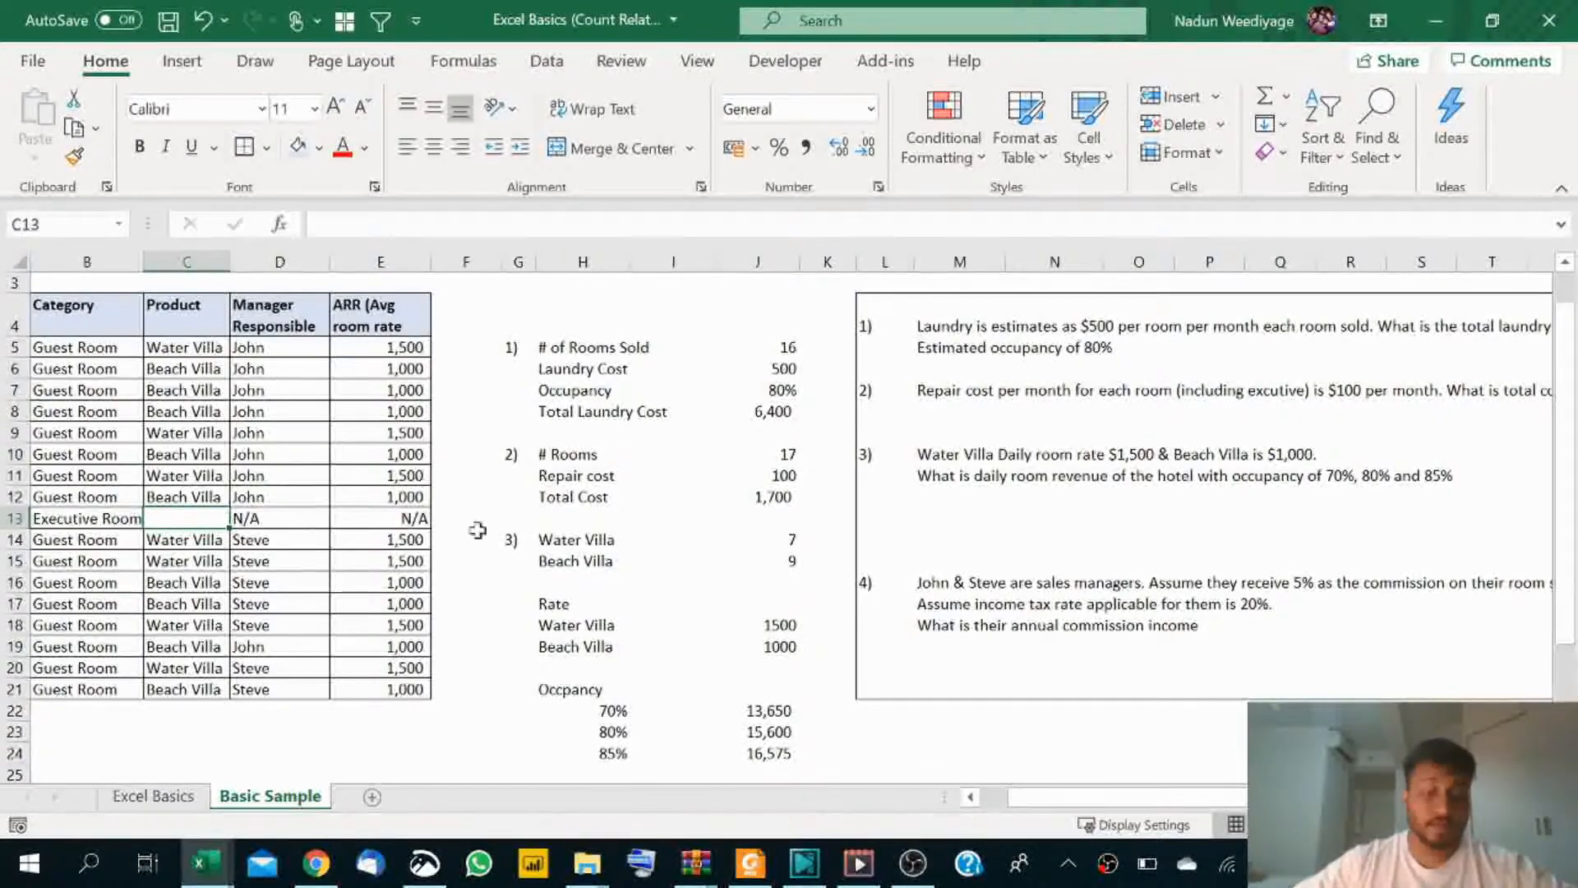
Step: Count the empty cells of the room table in H37 with the formula =COUNTBLANK(B5:E21)
{"action": "scroll", "coordinate": [724, 625], "scroll_direction": "down", "scroll_amount": 5}
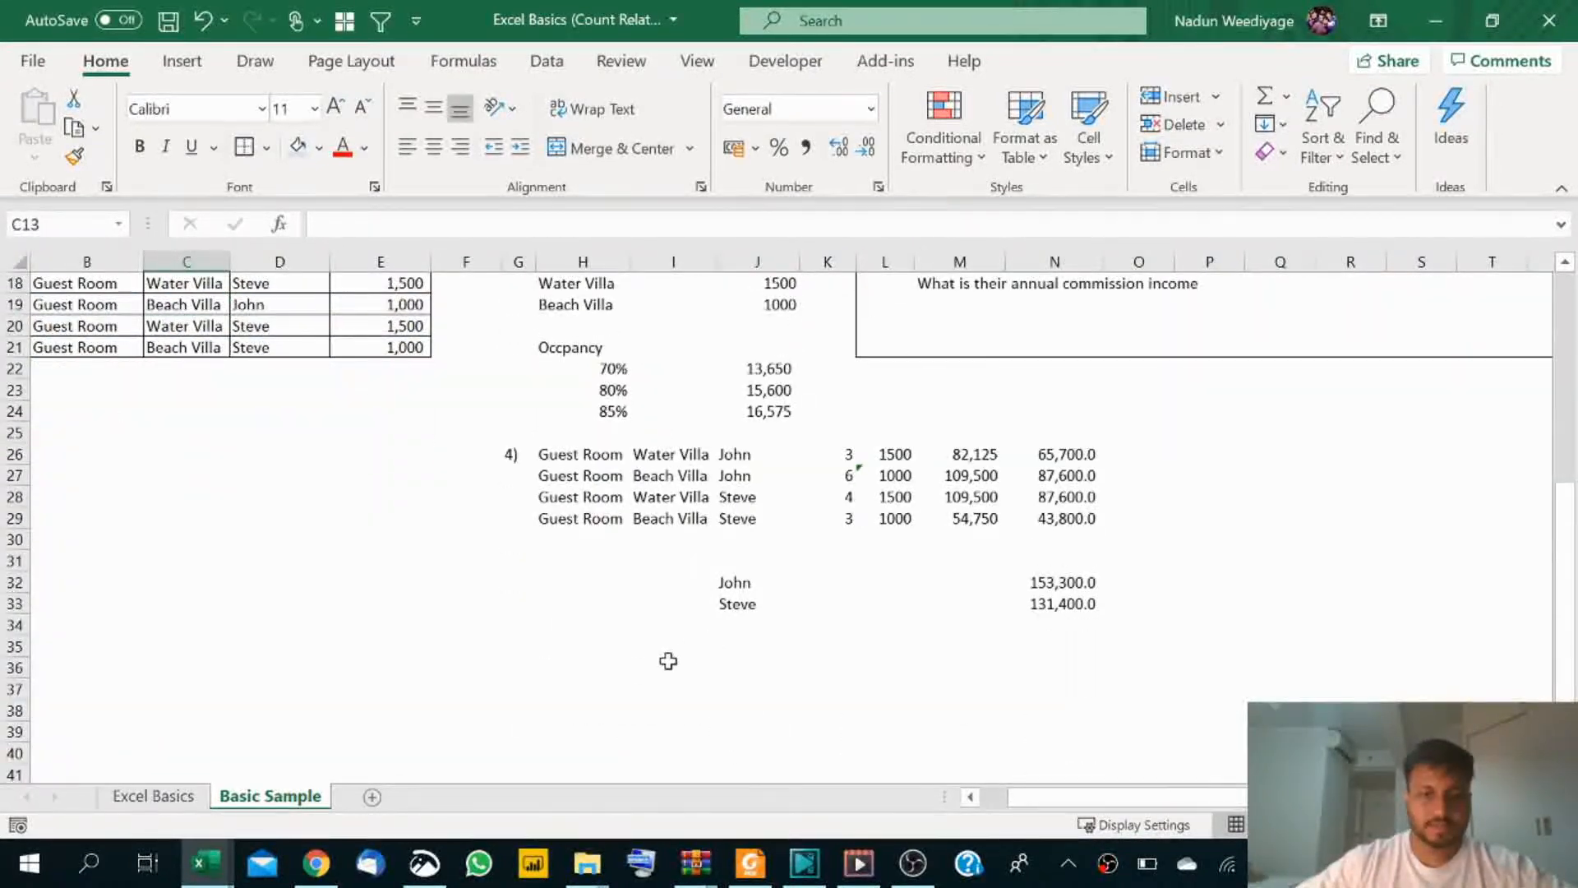
{"action": "left_click", "coordinate": [624, 688]}
{"action": "type", "text": "=count"}
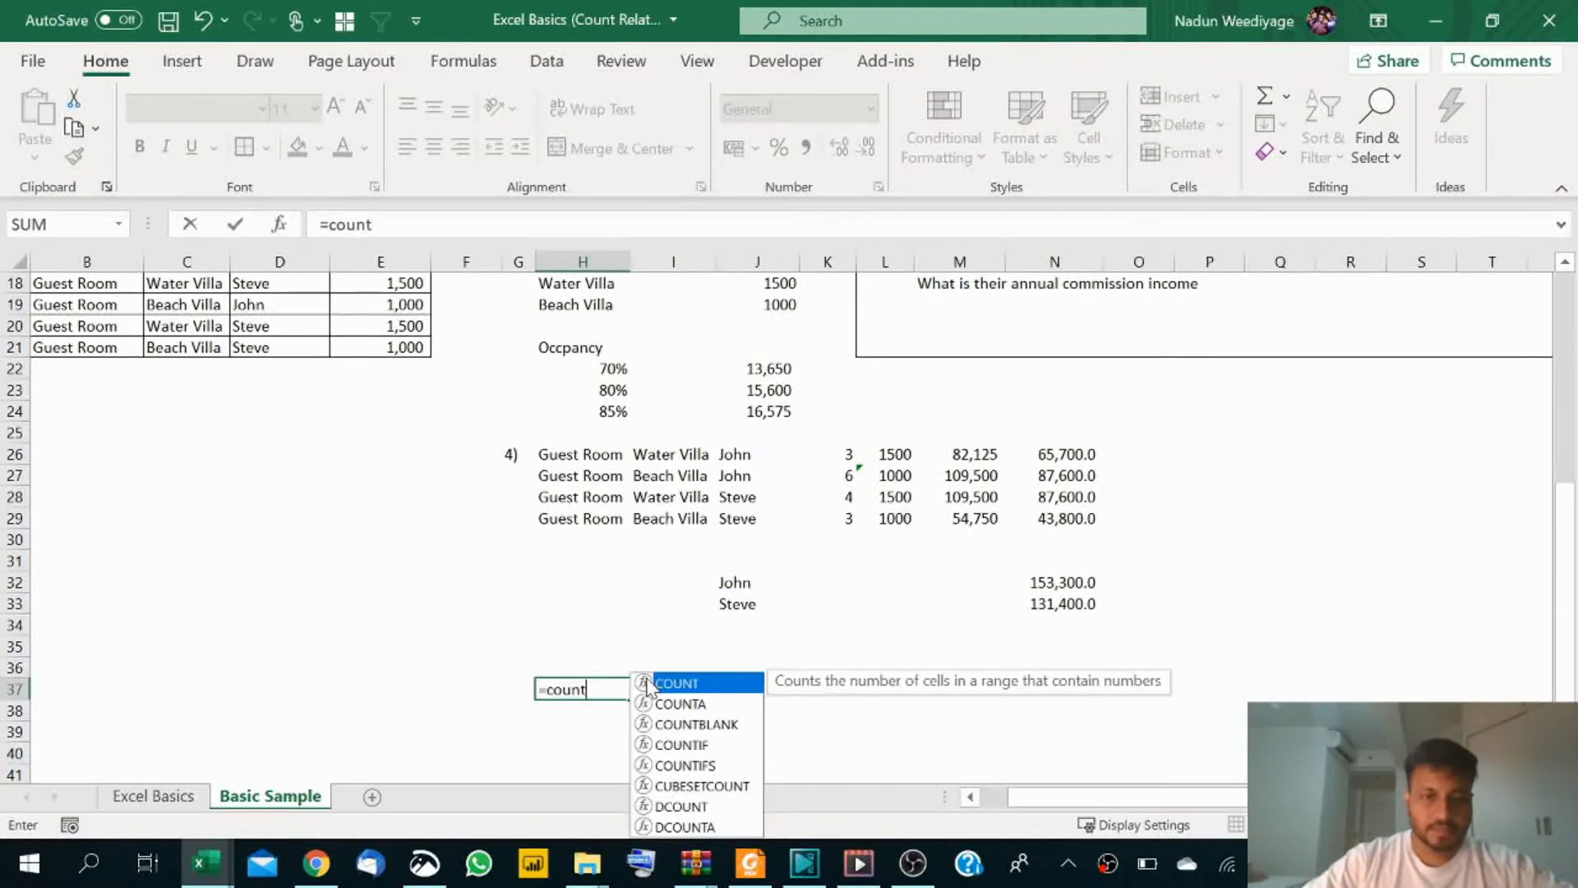
{"action": "type", "text": "blank("}
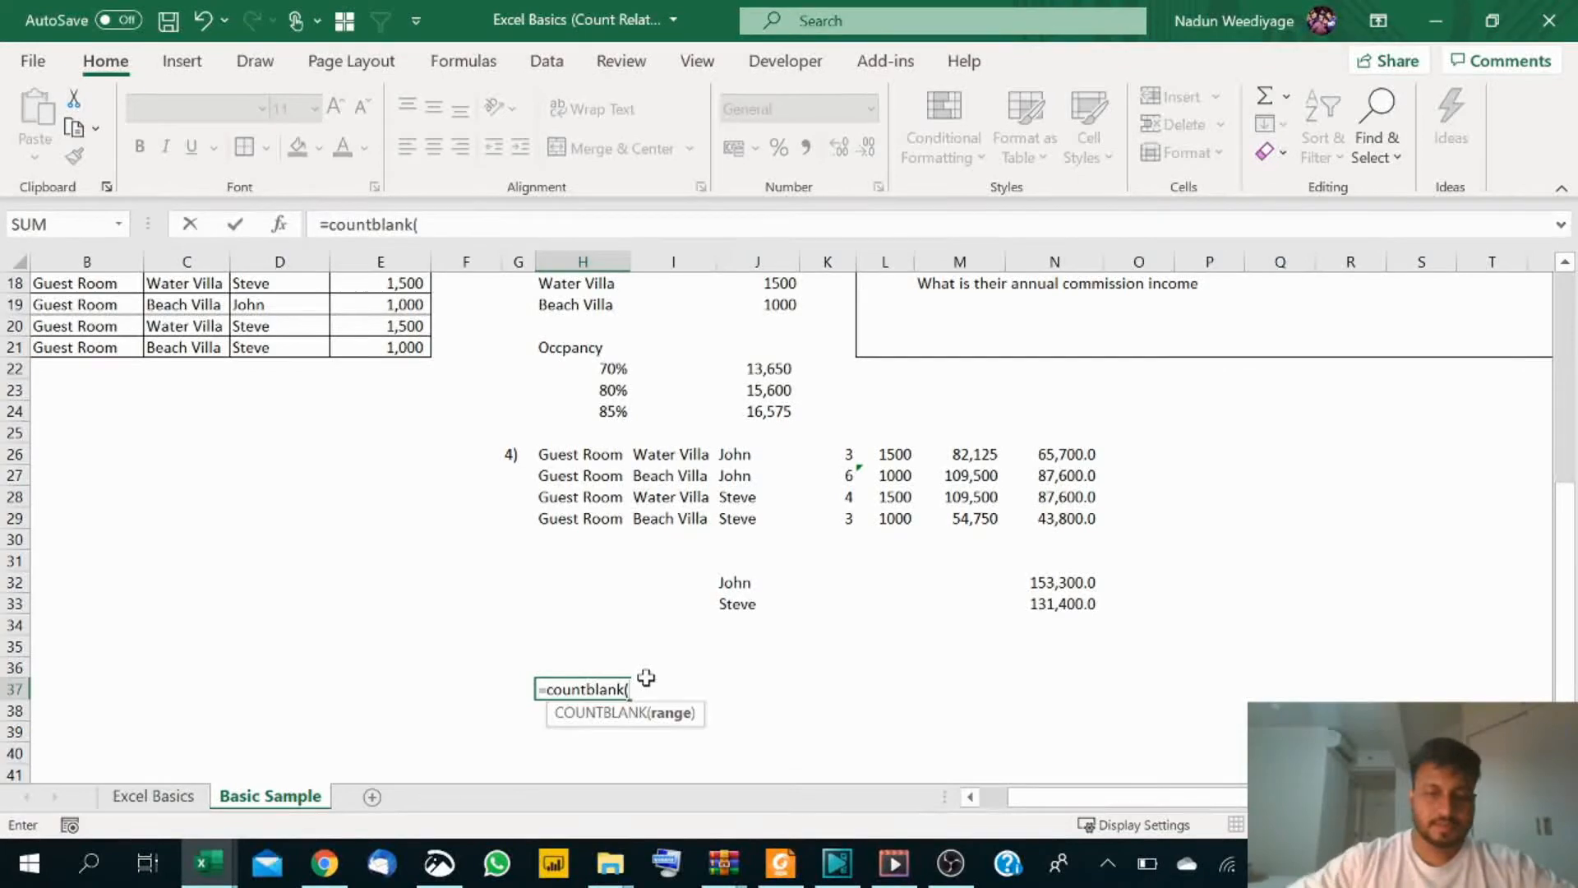
{"action": "left_click_drag", "start_coordinate": [398, 347], "coordinate": [139, 385]}
{"action": "type", "text": ")"}
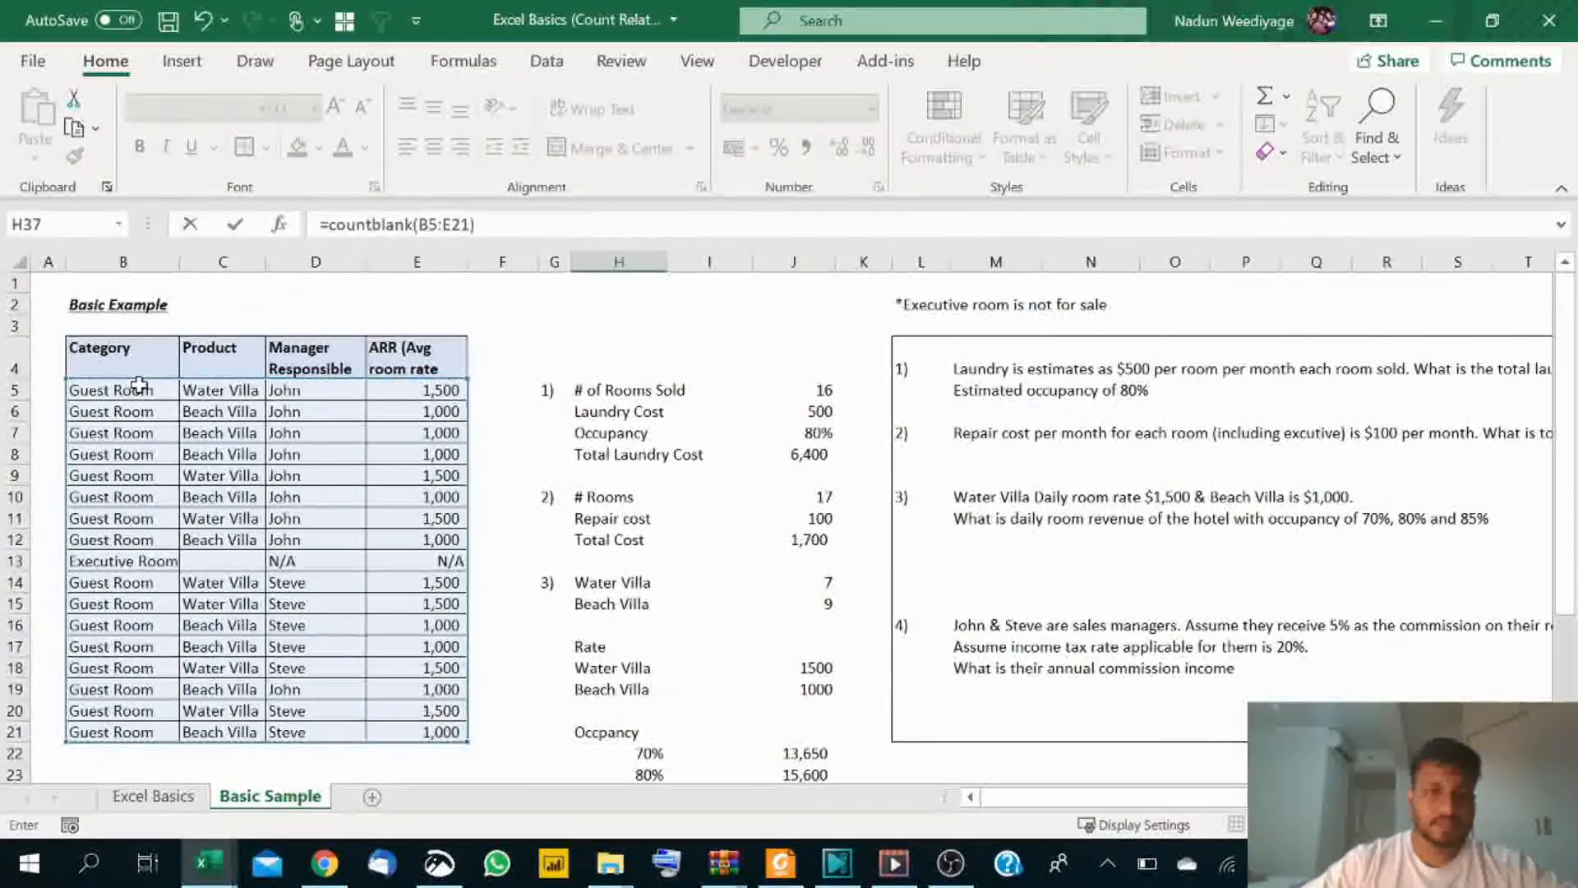
{"action": "key", "text": "Return"}
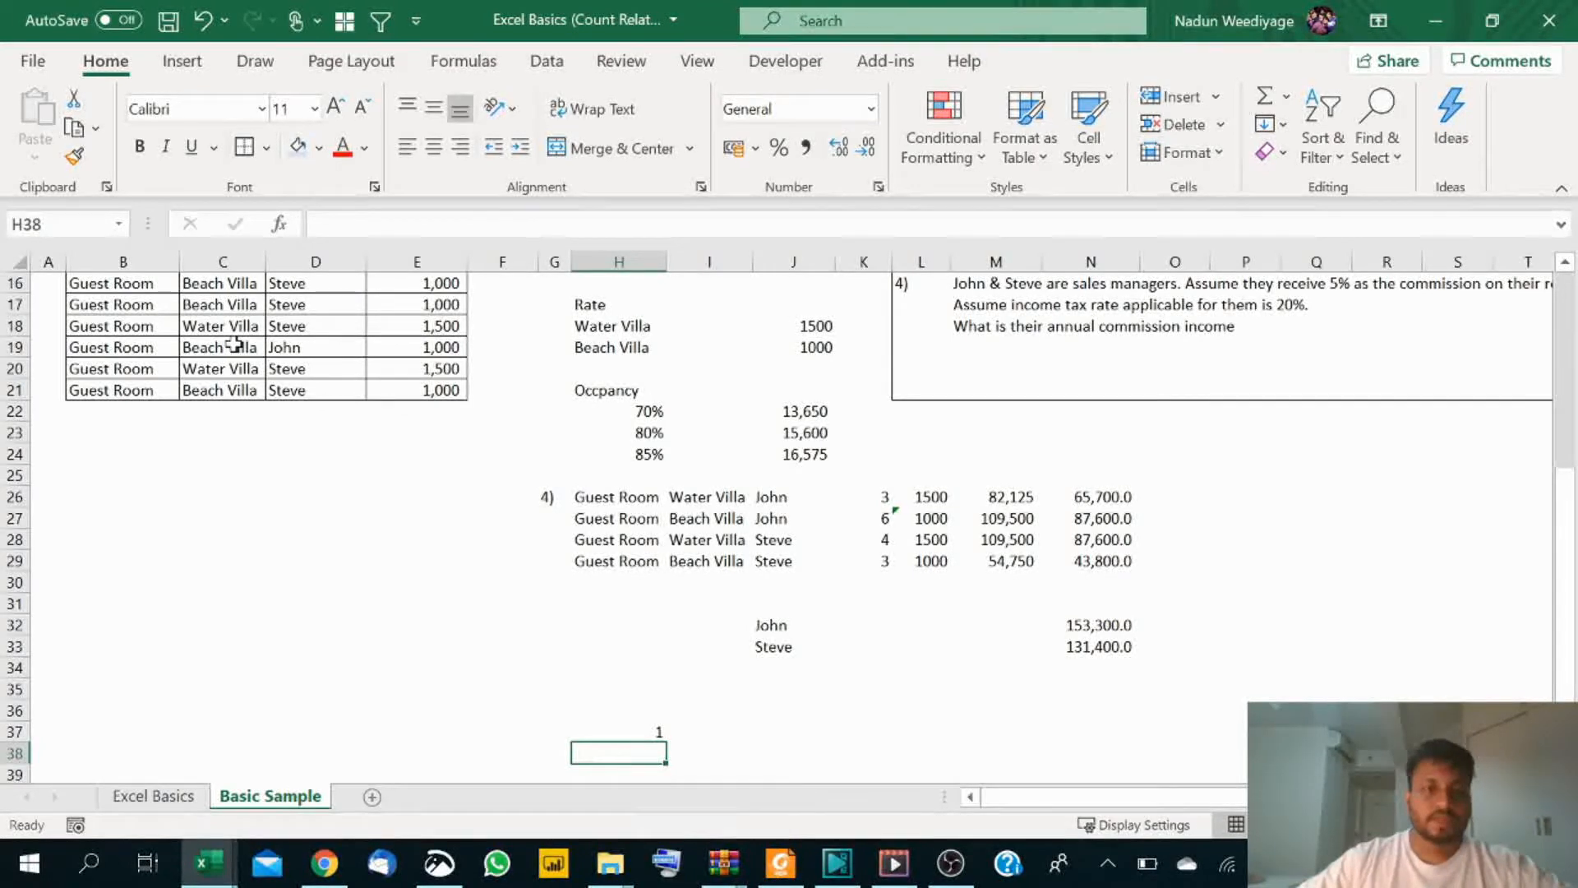
Step: Clear the Beach Villa product entry in C21, the last row of the room table
{"action": "scroll", "coordinate": [236, 345], "scroll_direction": "up", "scroll_amount": 1}
{"action": "scroll", "coordinate": [236, 345], "scroll_direction": "down", "scroll_amount": 1}
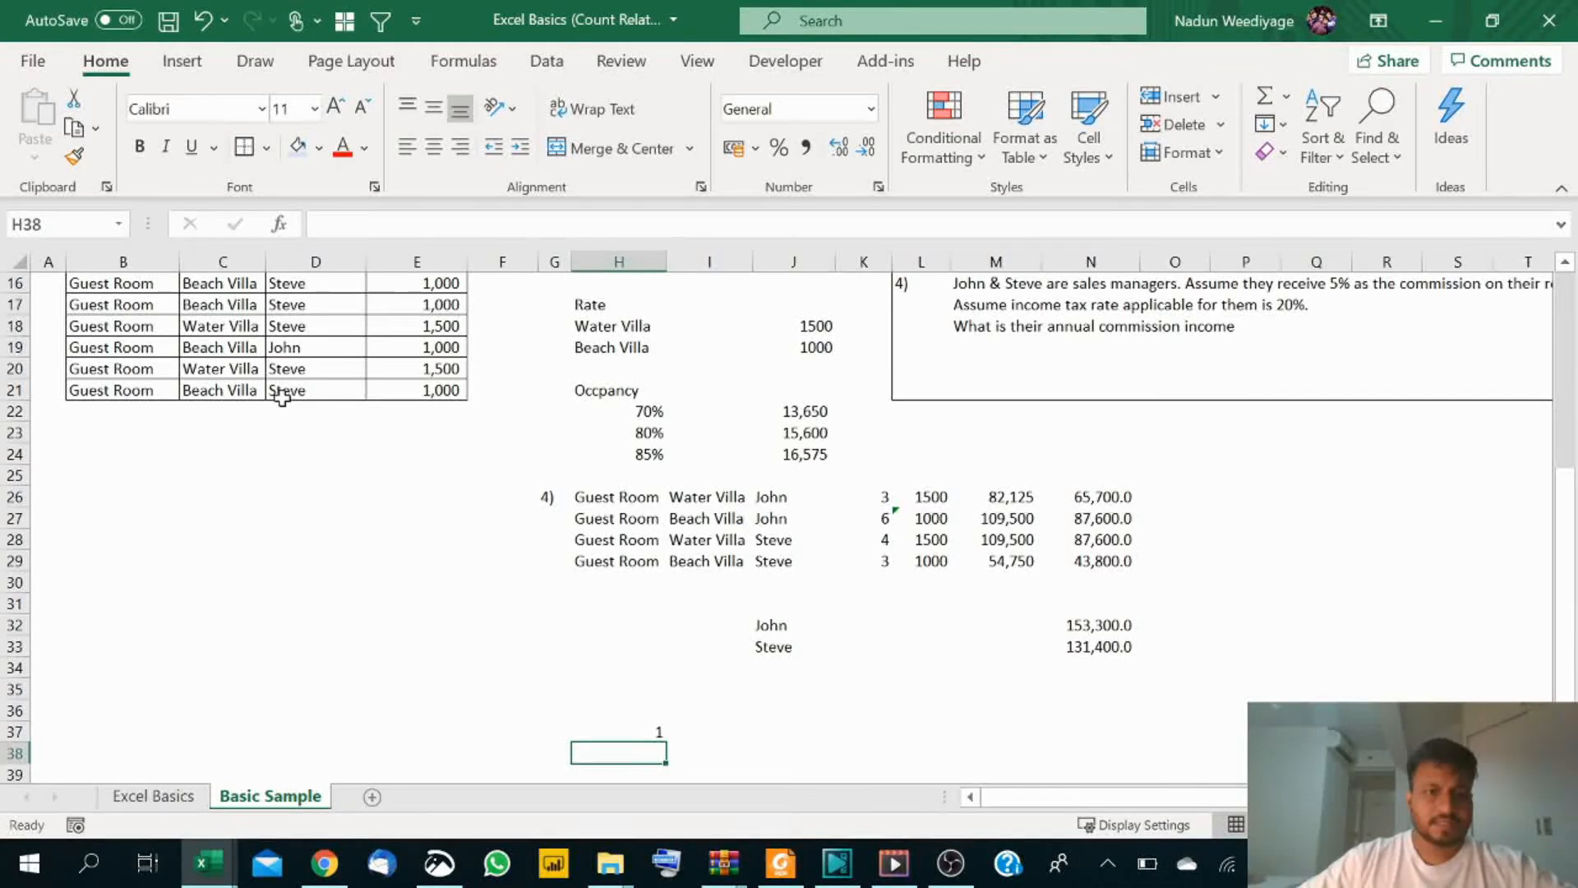
{"action": "left_click", "coordinate": [240, 394]}
{"action": "key", "text": "Delete"}
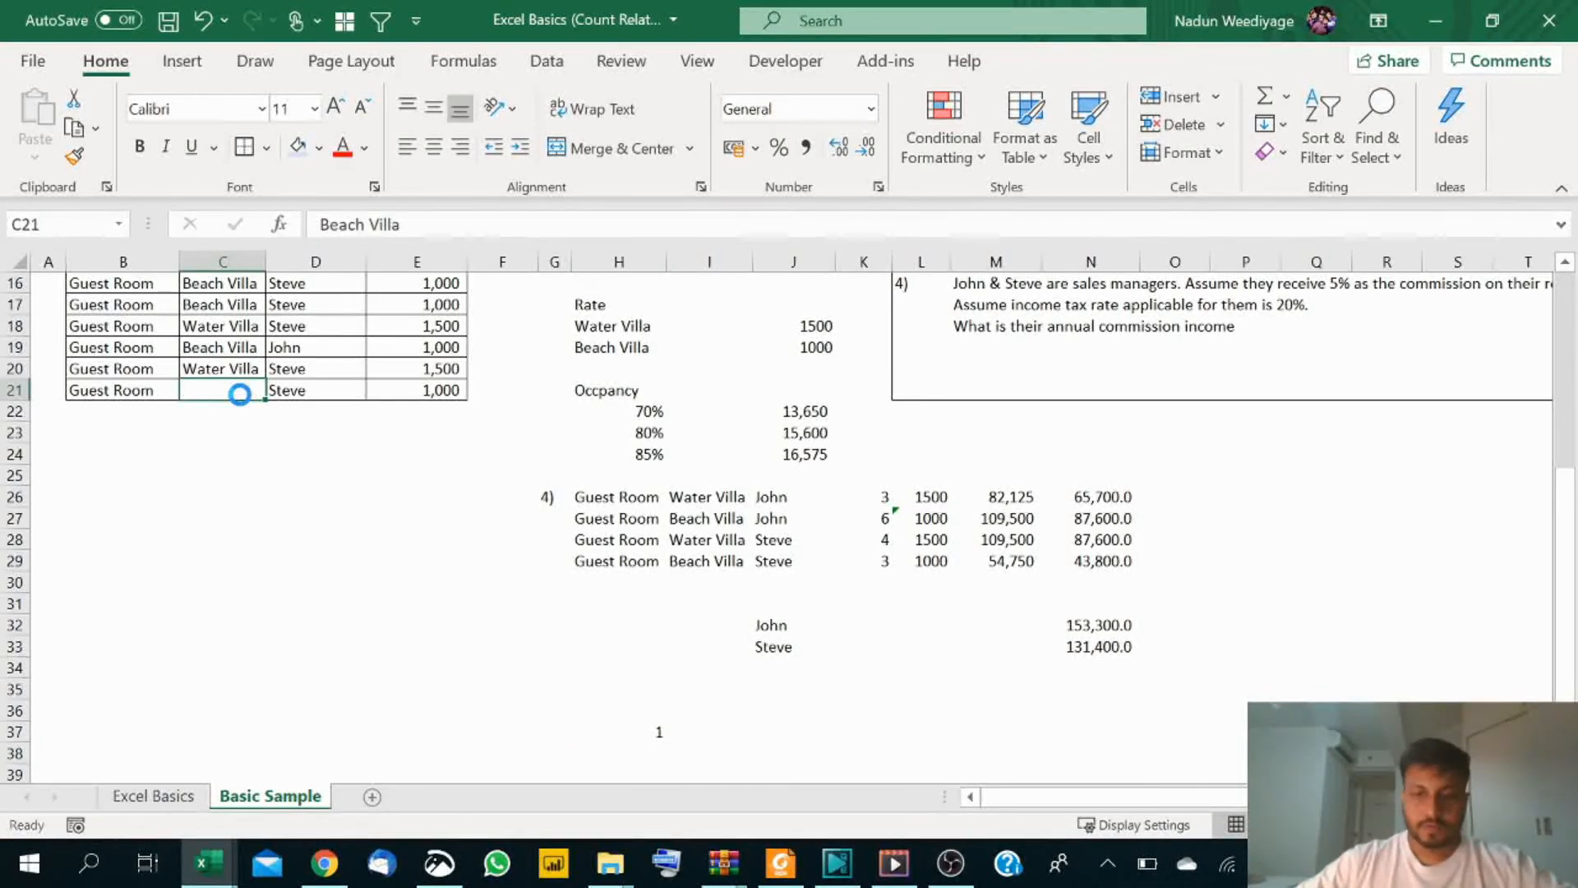